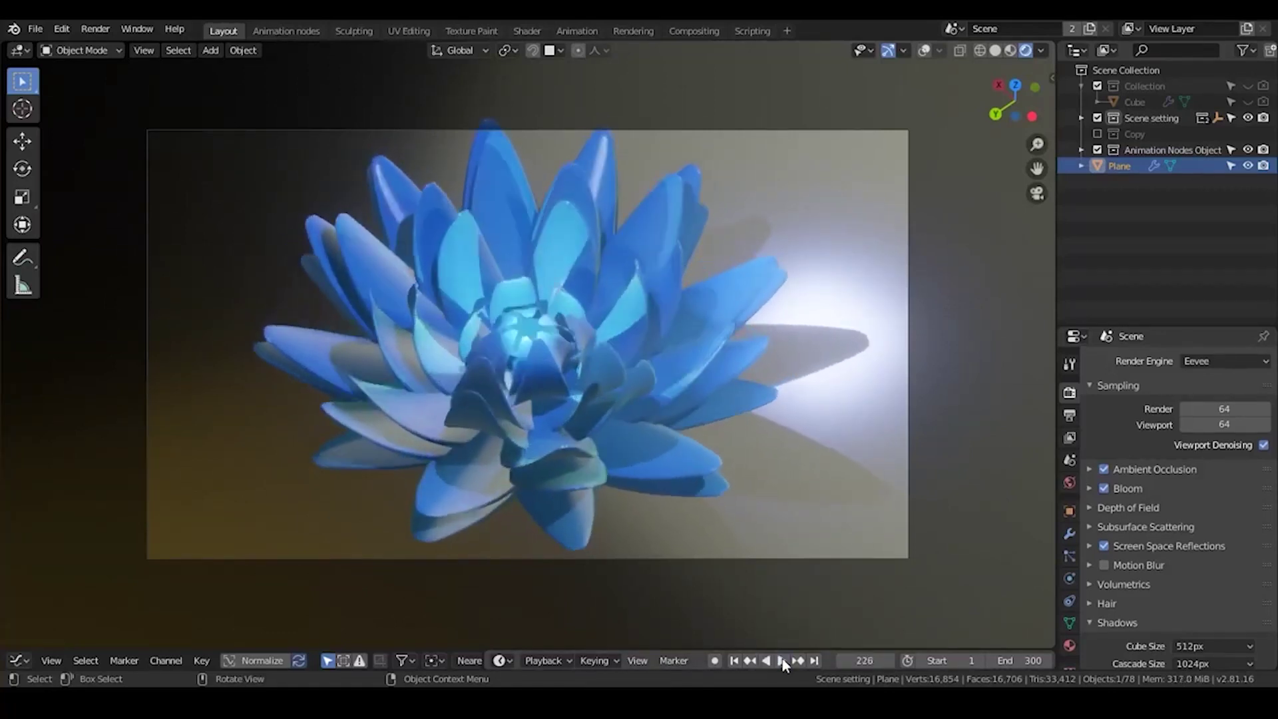
- Show the flower's Animation Nodes viewport inputs and set the looping time to 10
middle_click_drag(785, 399, 578, 350)
key("n")
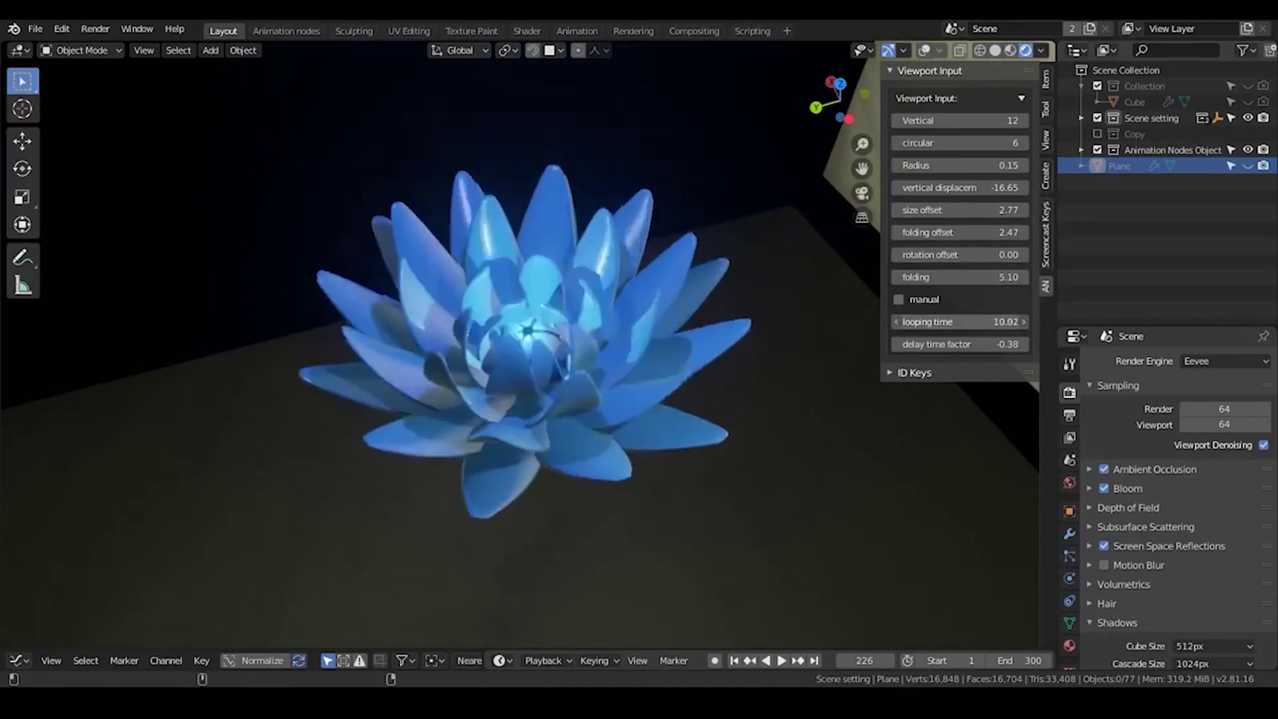
double_click(965, 322)
type("10")
key("Return")
left_click_drag(949, 346, 938, 345)
key("ctrl+z")
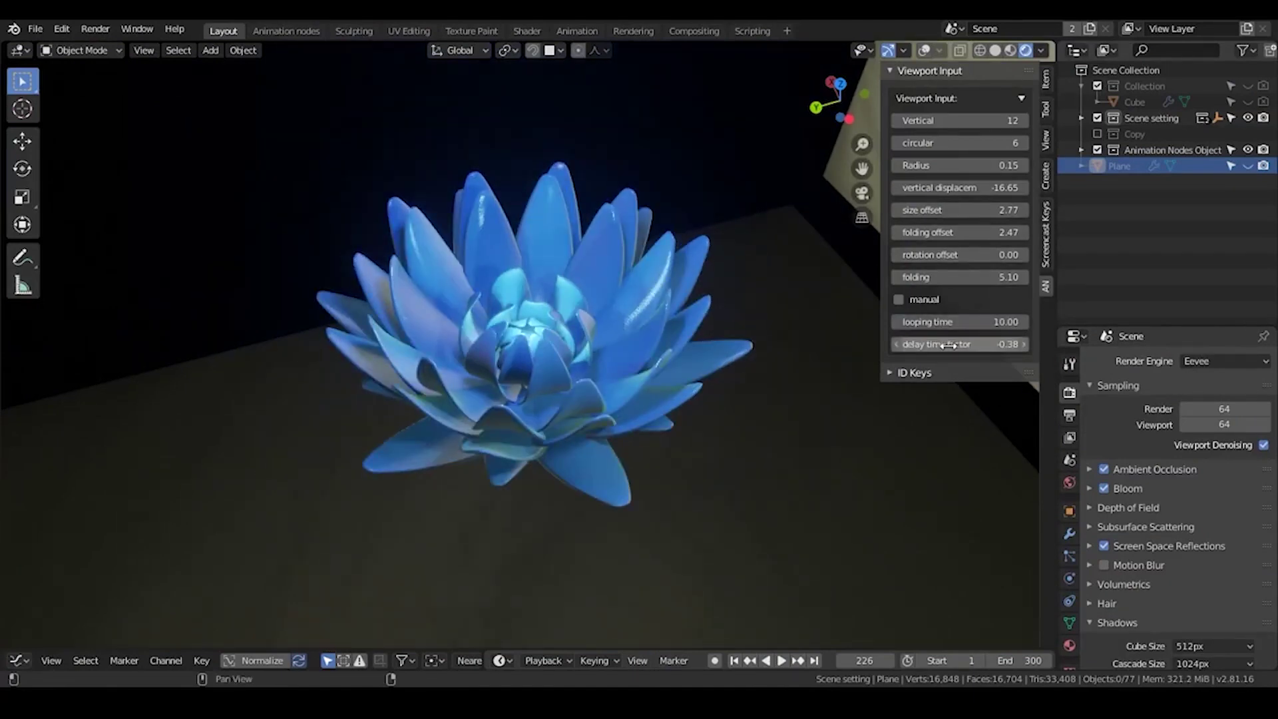
- Try a different Vertical petal count on the flower, and set it back to 12
middle_click_drag(785, 332, 788, 357)
left_click_drag(952, 122, 977, 121)
middle_click_drag(602, 393, 586, 413)
double_click(949, 122)
type("12")
key("Return")
- Try a circular petal count of 30 on the flower, and set it back to 6
double_click(949, 143)
type("30")
key("Return")
double_click(951, 145)
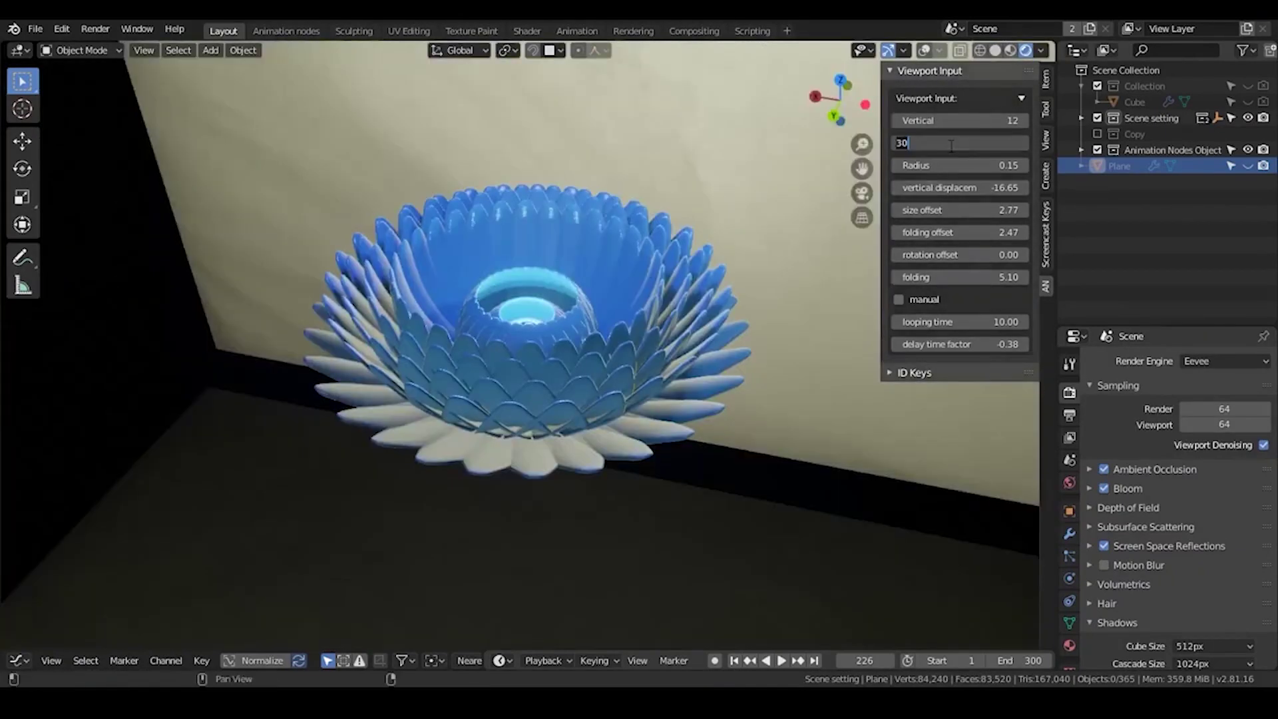
key("BackSpace")
key("BackSpace")
type("6")
key("Return")
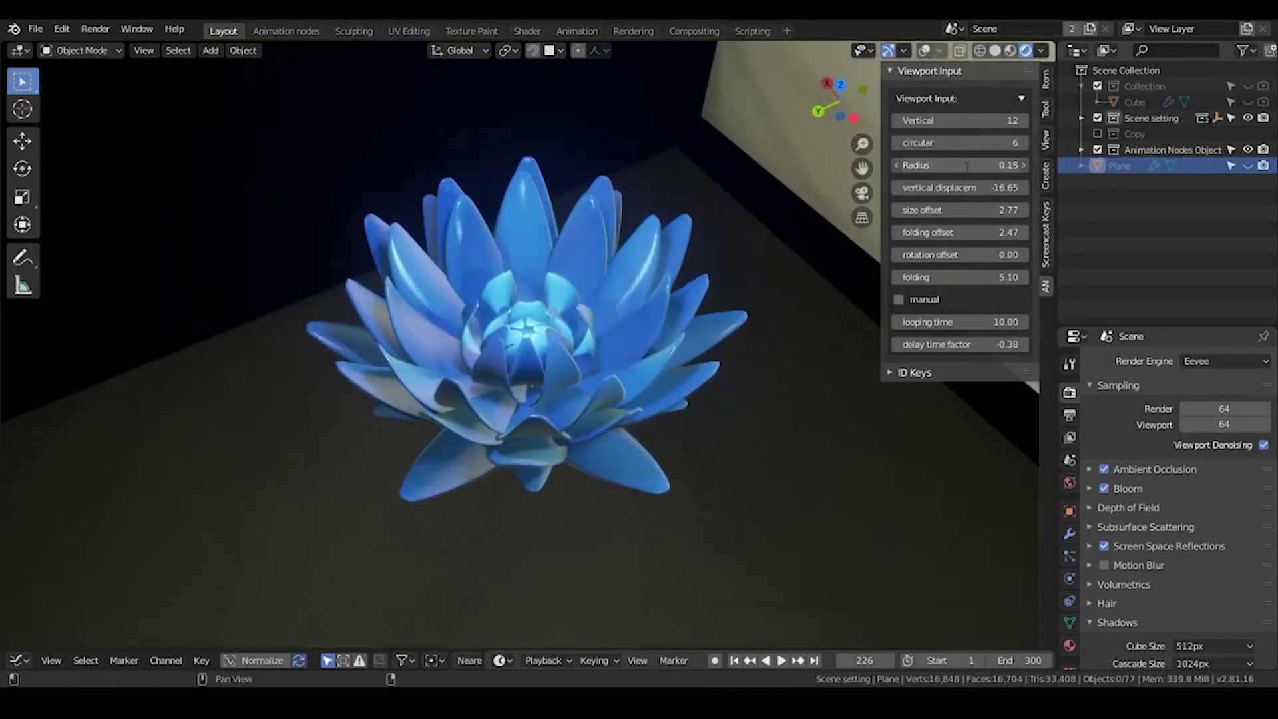
- Set the flower's radius to 0.12, and enable manual mode with a folding value of 1.83
left_click_drag(968, 166, 958, 166)
mouse_move(706, 300)
middle_mouse_down()
mouse_move(696, 360)
mouse_move(713, 320)
middle_mouse_up()
left_click(906, 301)
left_click_drag(958, 277, 999, 278)
middle_click_drag(719, 373, 712, 629)
left_click_drag(958, 277, 919, 278)
middle_click_drag(599, 373, 599, 490)
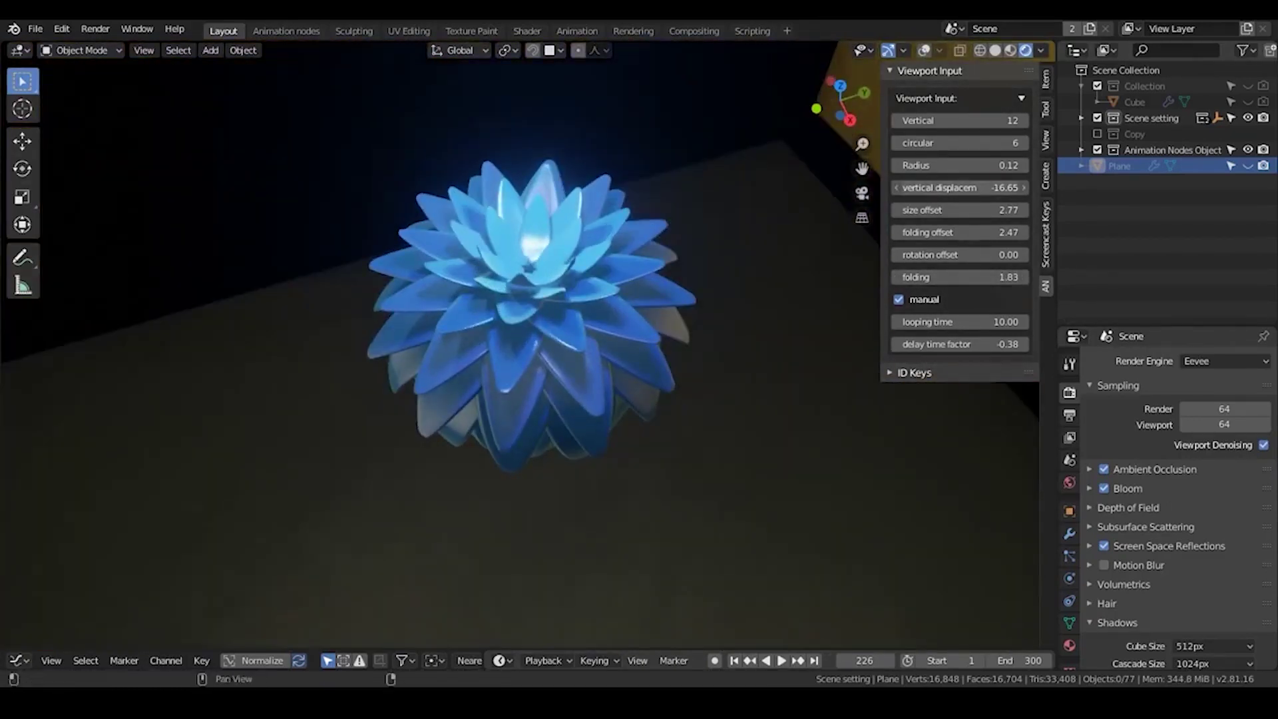
- Adjust the flower's vertical displacement and its size, folding and rotation offsets
mouse_move(958, 188)
left_mouse_down()
mouse_move(899, 188)
mouse_move(943, 188)
left_mouse_up()
mouse_move(592, 363)
middle_mouse_down()
mouse_move(599, 325)
mouse_move(600, 345)
middle_mouse_up()
left_click_drag(959, 210, 944, 232)
middle_click_drag(666, 326, 673, 348)
left_click_drag(952, 255, 965, 277)
- Raise the flower's circular petal count to 10 and play back the animation
left_click_drag(958, 165, 1029, 165)
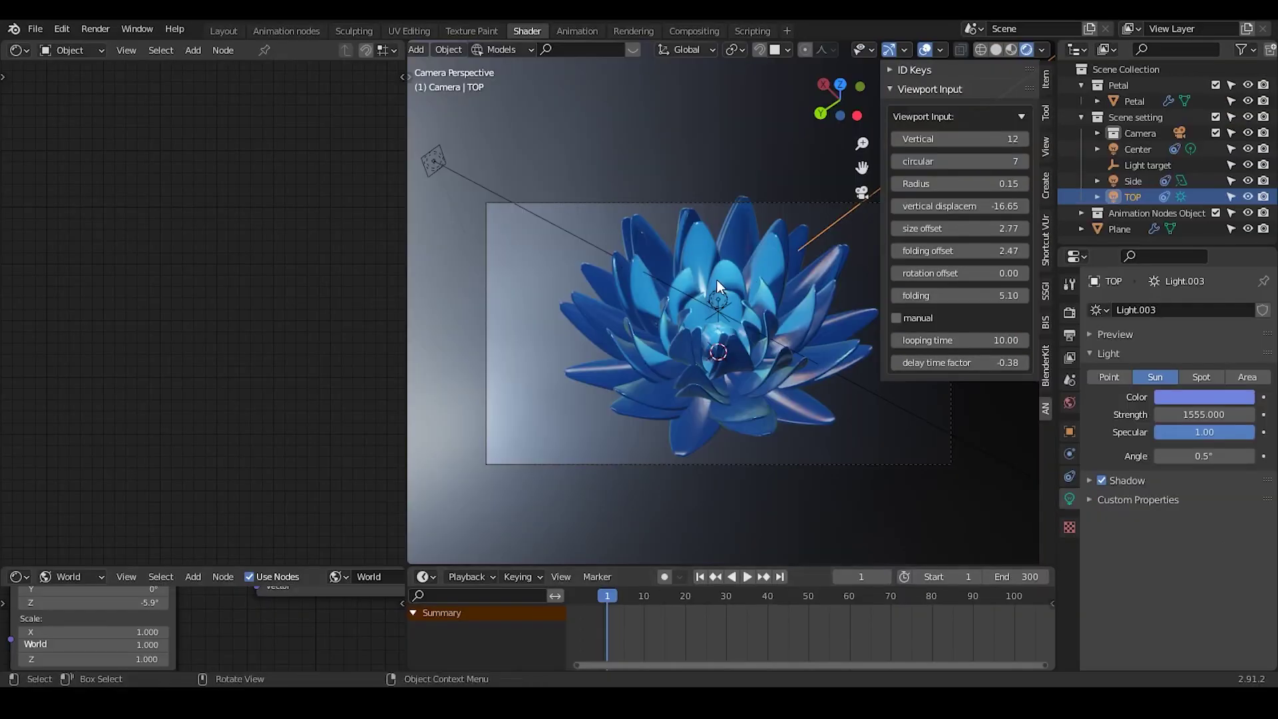
left_click_drag(1025, 163, 1042, 163)
key("space")
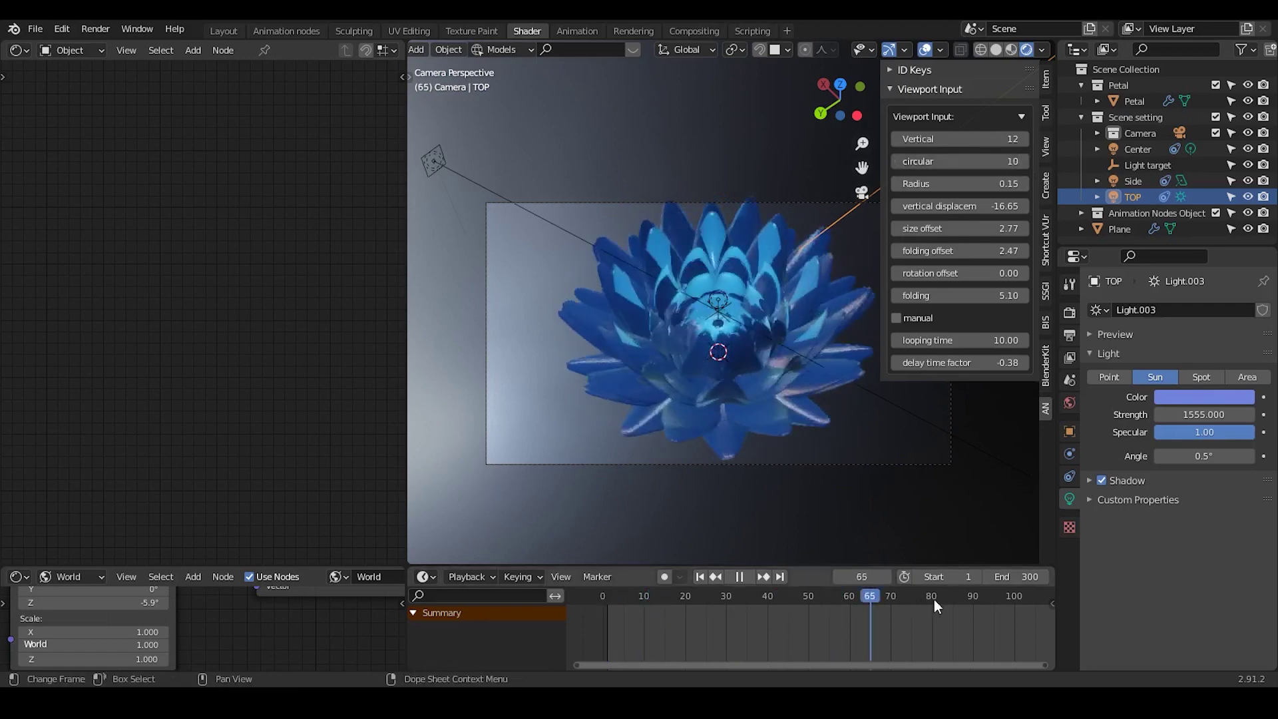
key("space")
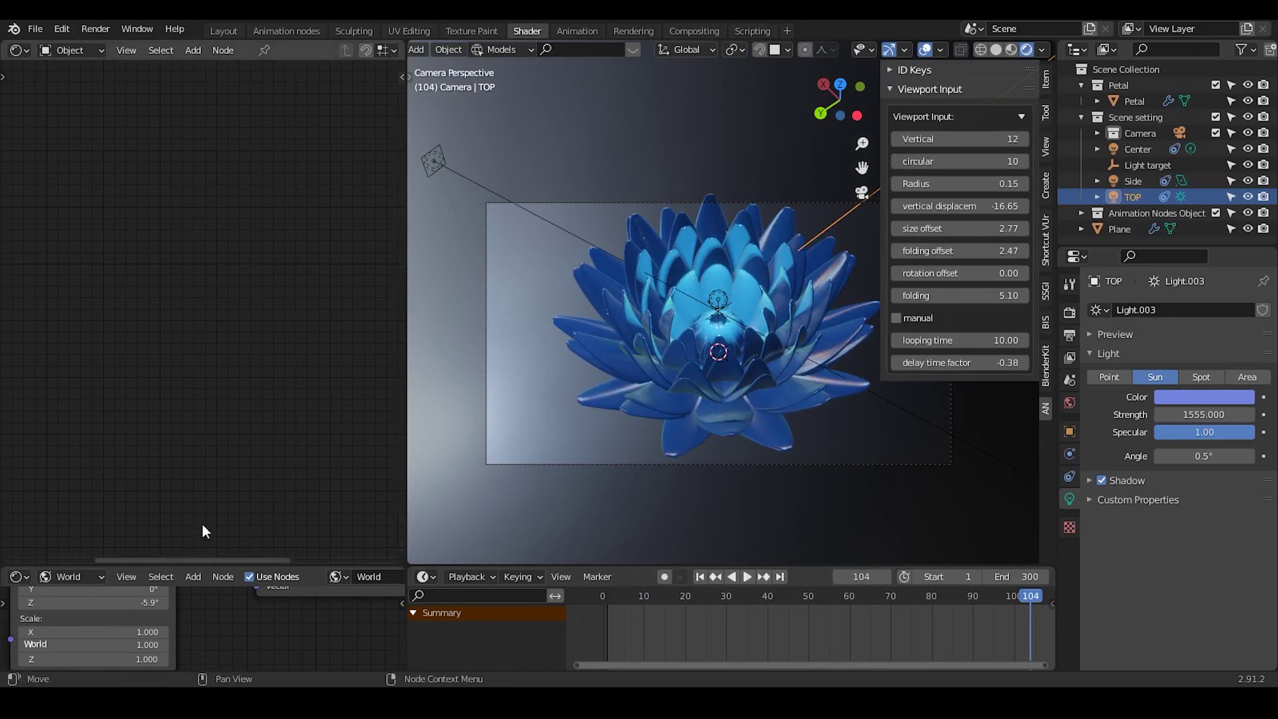
- Examine the world's environment texture nodes and replay the flower animation
left_click_drag(226, 564, 230, 368)
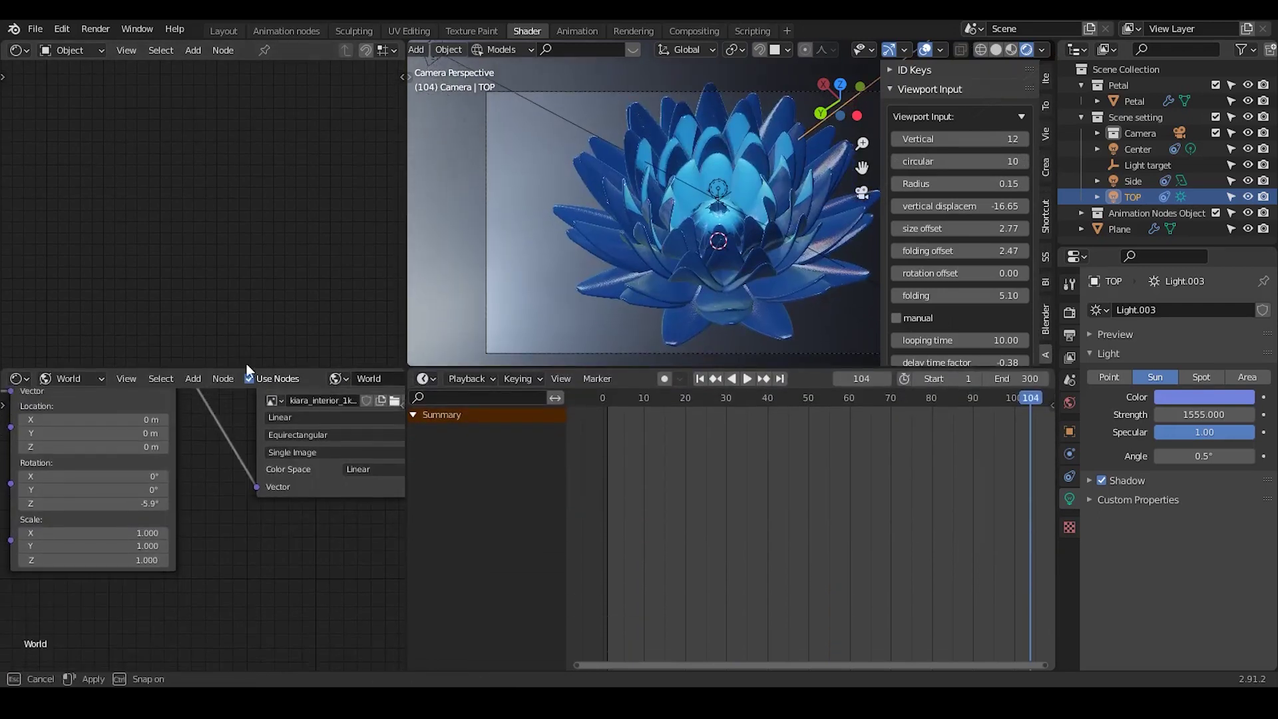
left_click(242, 466)
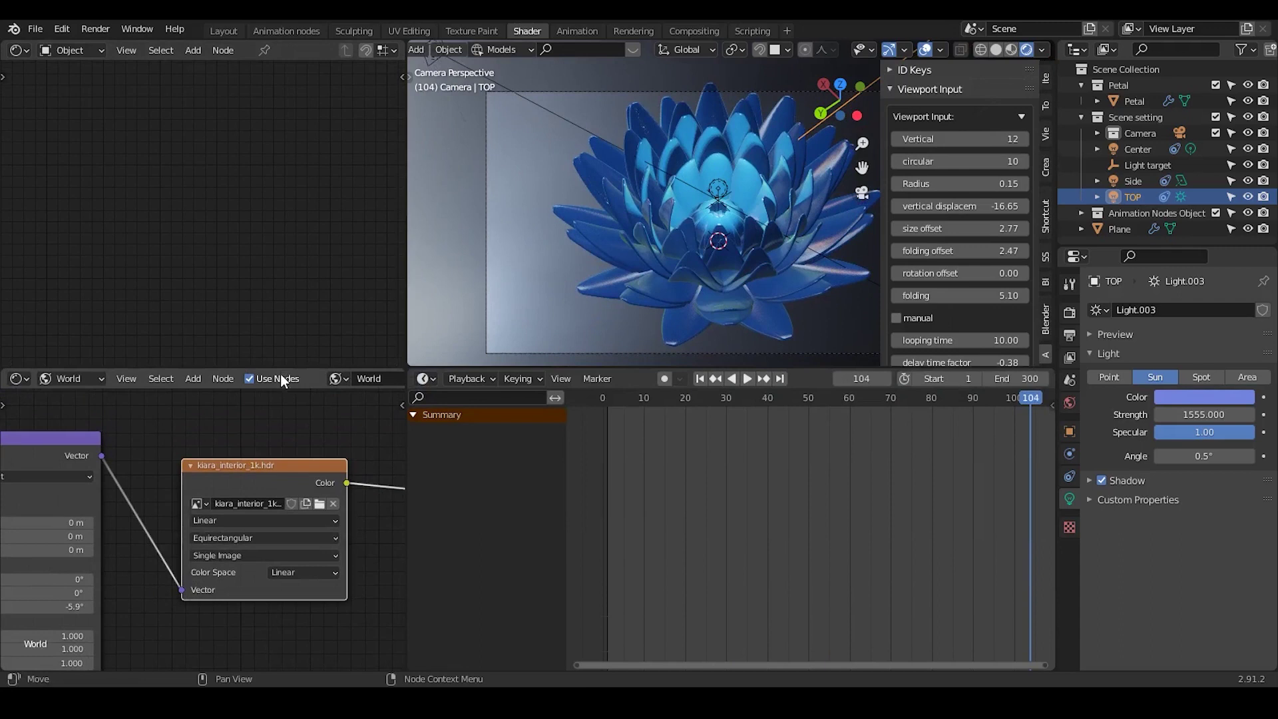
left_click_drag(263, 369, 261, 537)
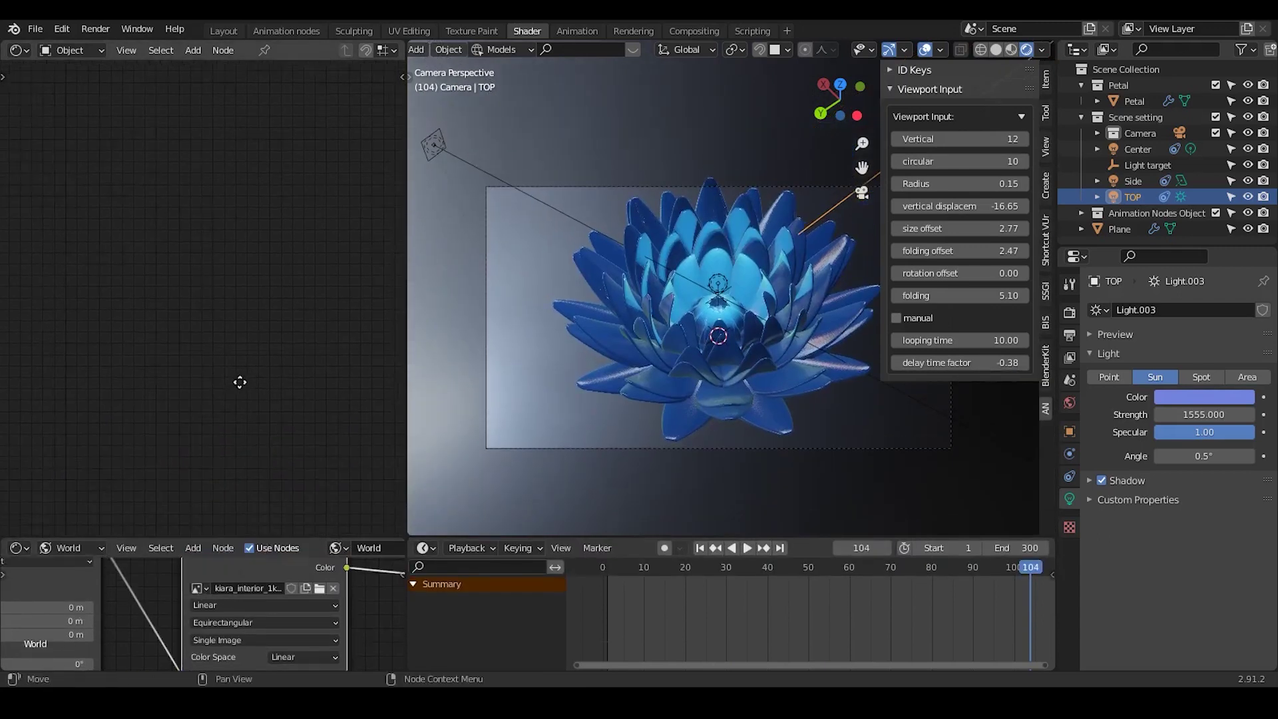
left_click_drag(672, 564, 770, 408)
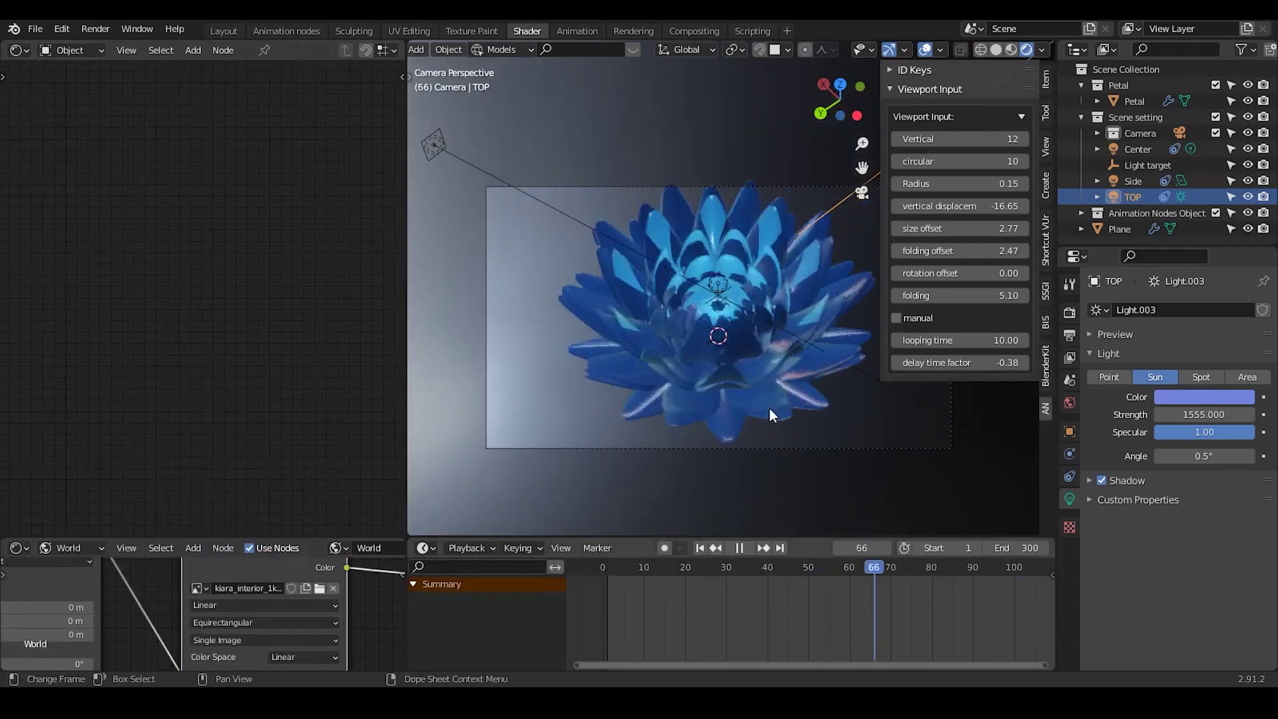
key("space")
- Switch to the Animation nodes workspace, bring the whole flower node tree into view and widen the 3D viewport
left_click(277, 30)
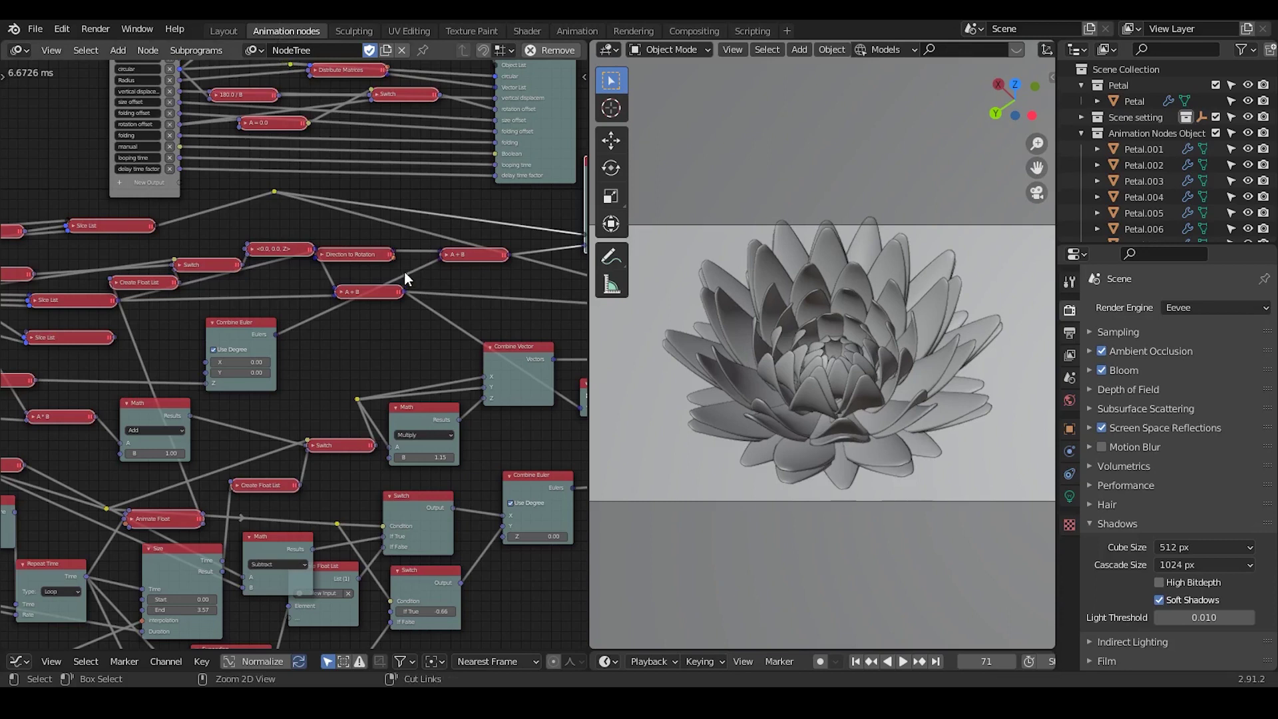
scroll(405, 271, "down", 5)
middle_click_drag(366, 461, 375, 391, "ctrl")
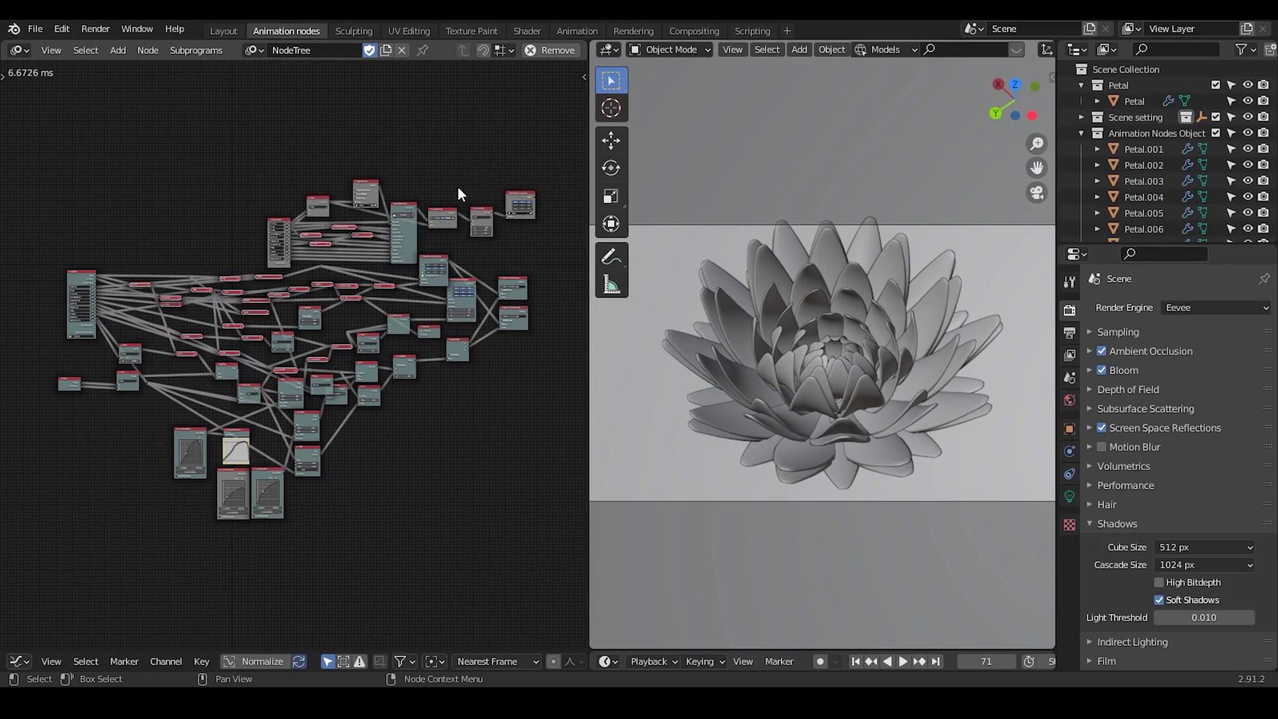
left_click_drag(588, 217, 283, 266)
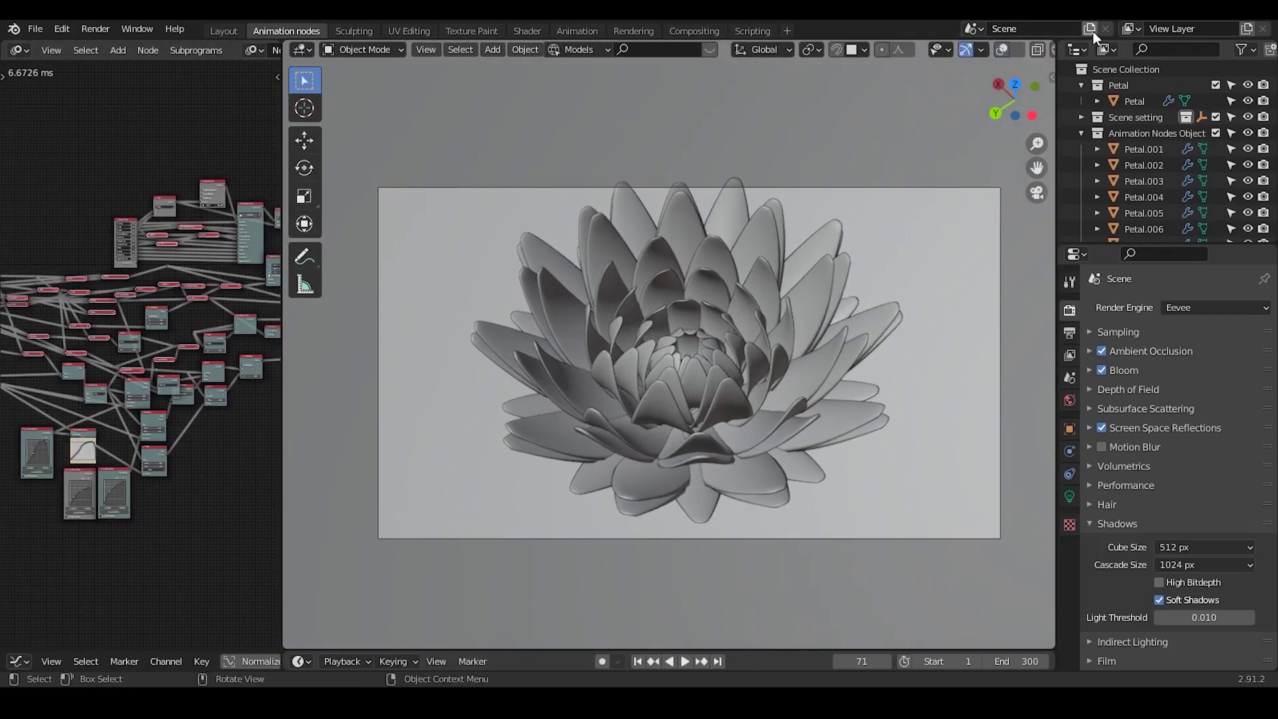
mouse_move(118, 348)
middle_mouse_down()
mouse_move(131, 307)
mouse_move(124, 354)
middle_mouse_up()
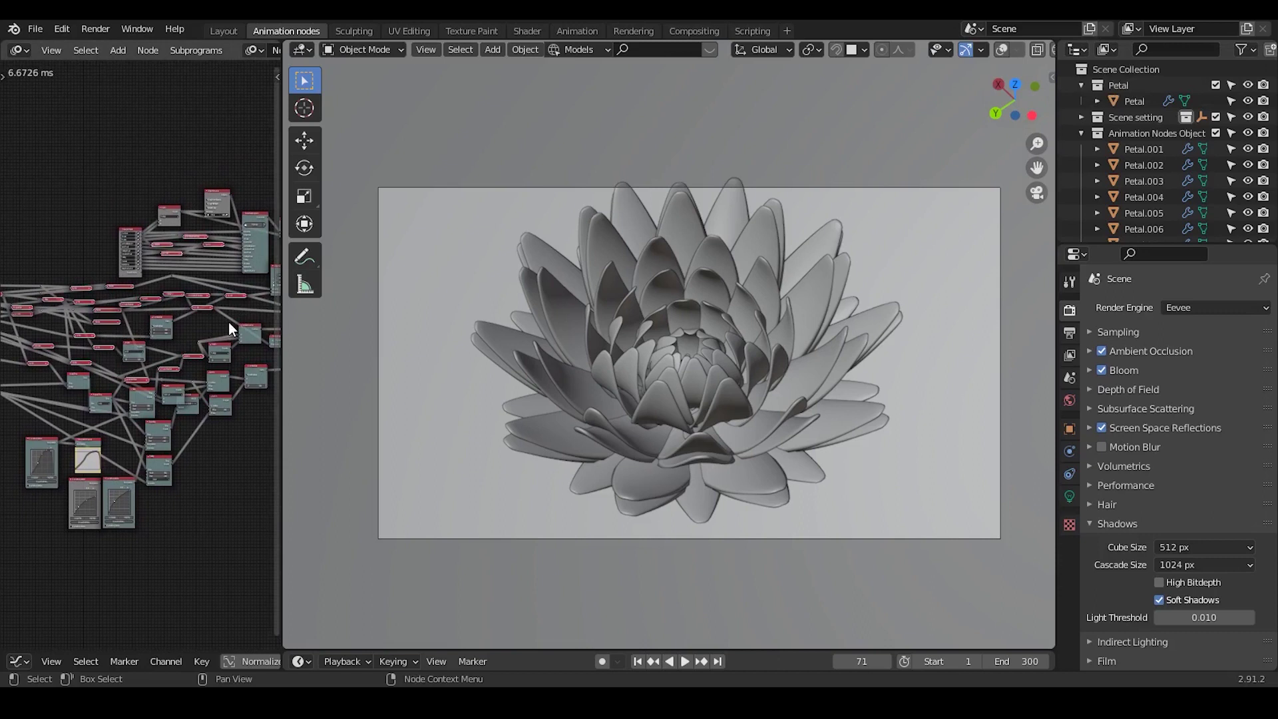
middle_click_drag(229, 322, 138, 274)
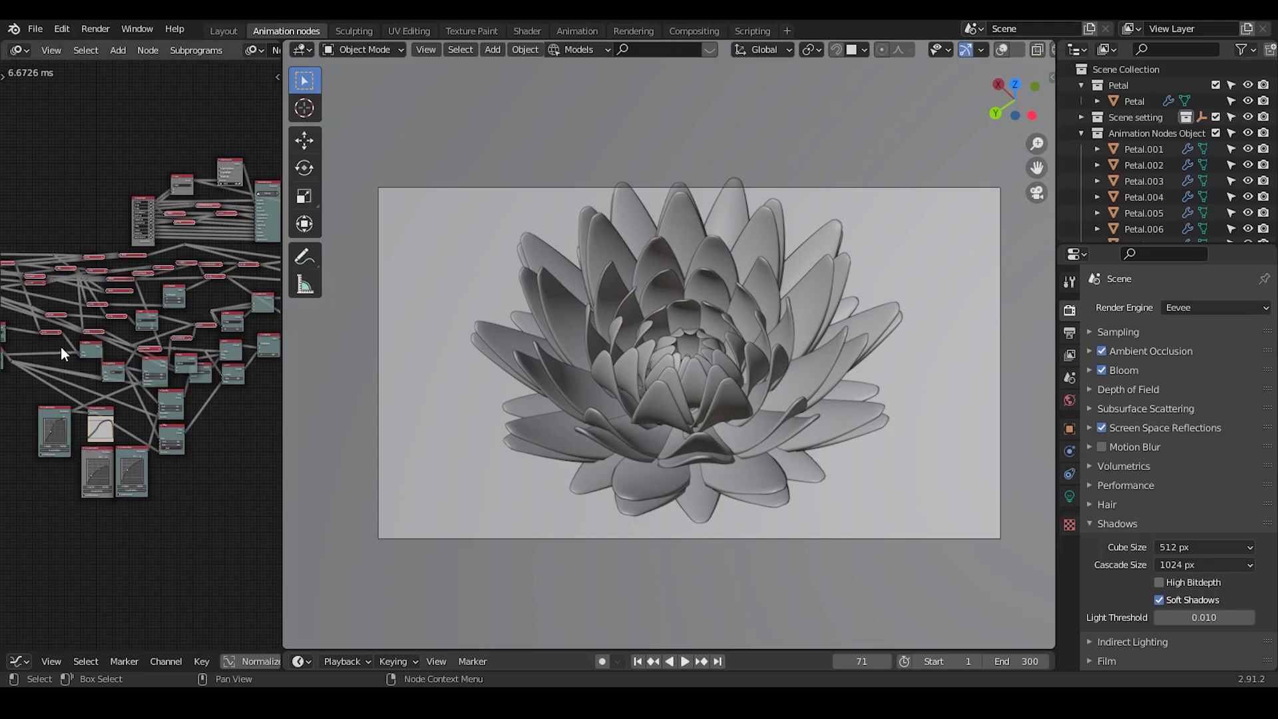
- Create a new empty scene and a new animation node tree in a widened node editor
left_click(1089, 31)
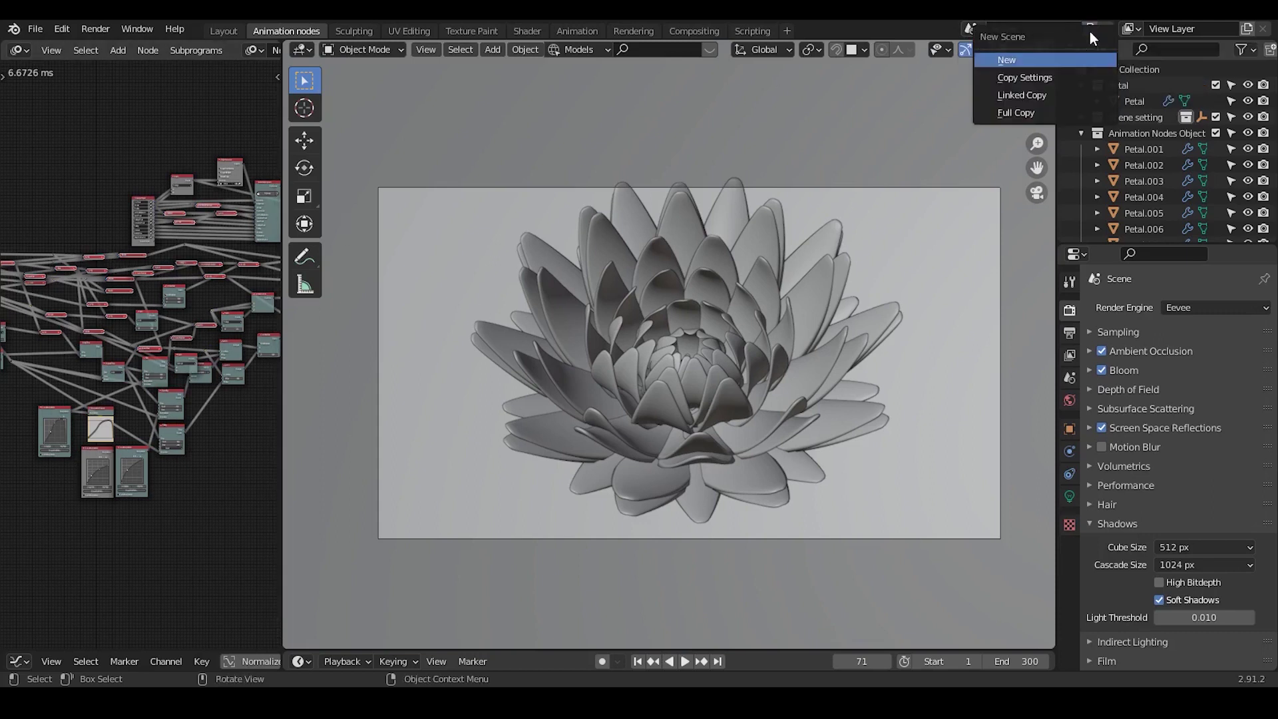
left_click(1037, 62)
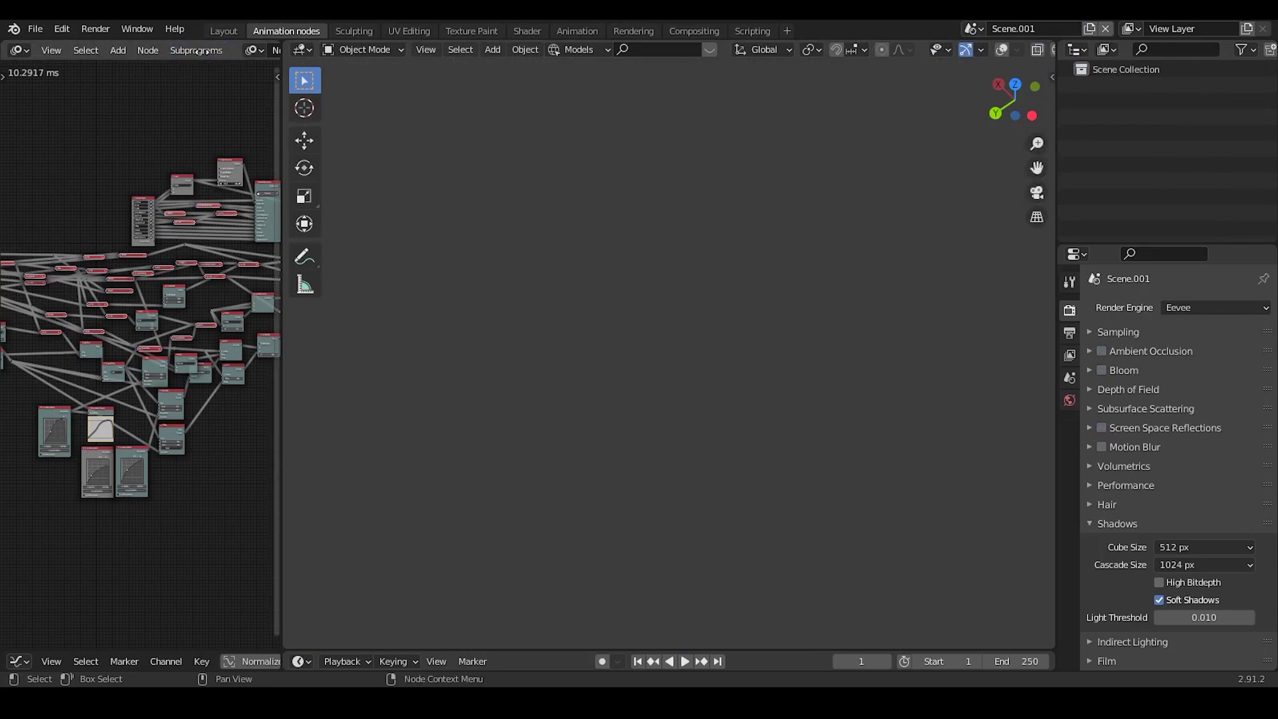
middle_click_drag(234, 57, 134, 61)
left_click(185, 53)
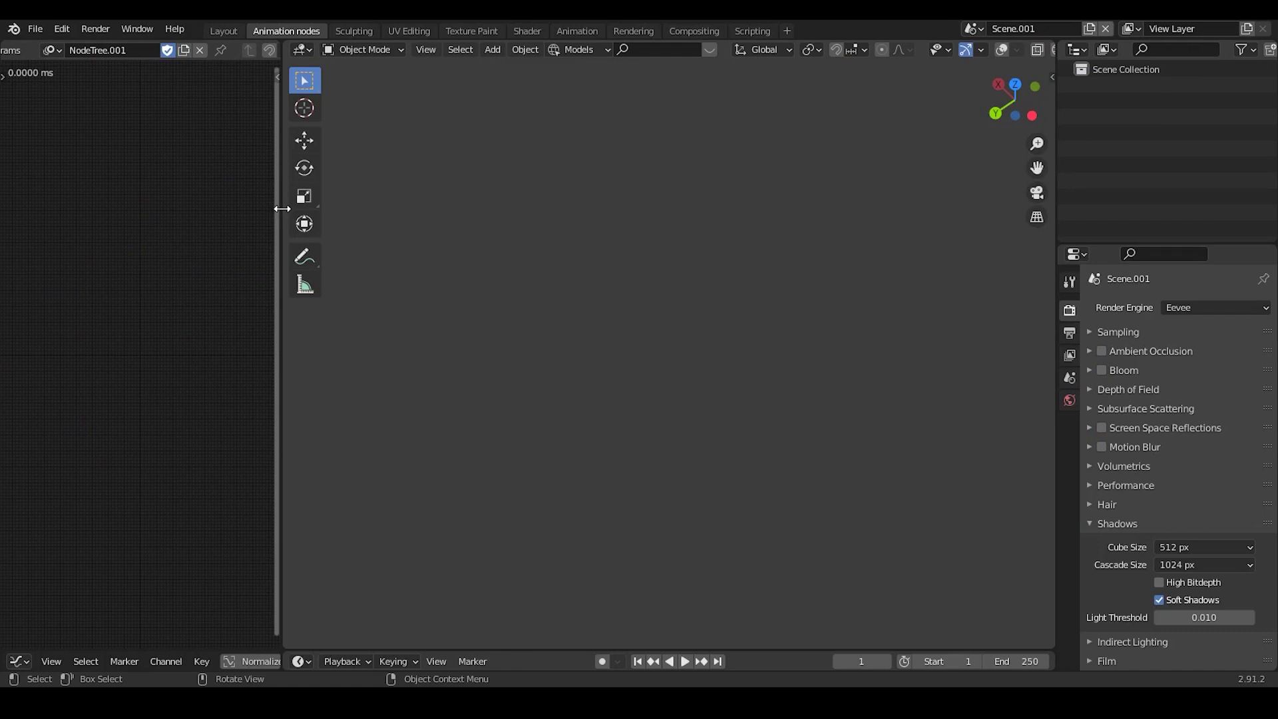
left_click_drag(283, 208, 516, 213)
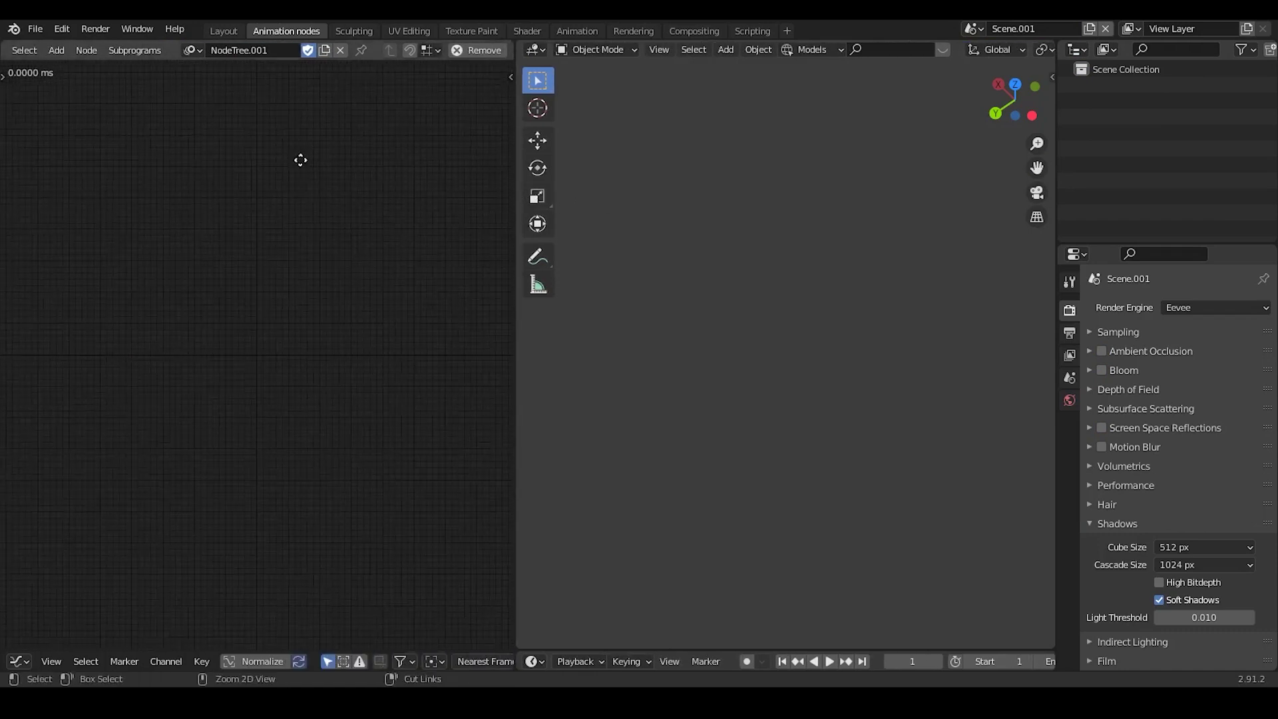
- Set the node tree's auto execution to run on tree, frame and property changes instead of always
key("n")
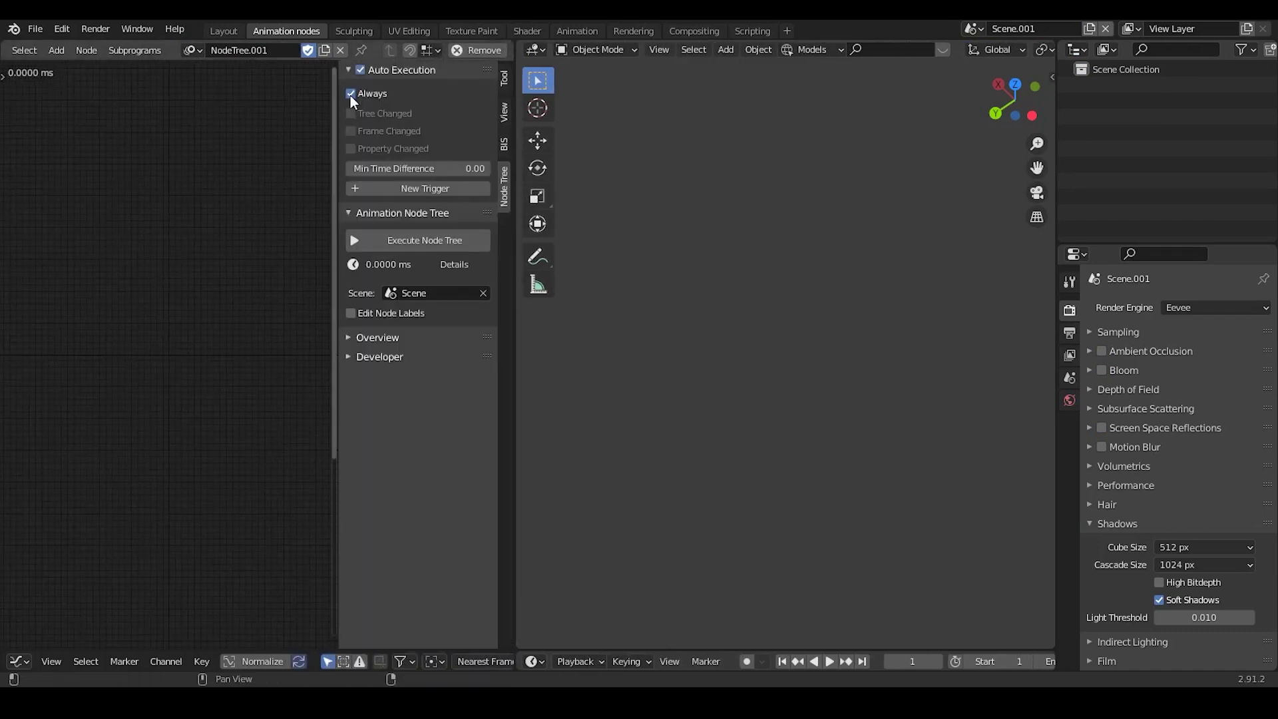
left_click(353, 115)
left_click(351, 131)
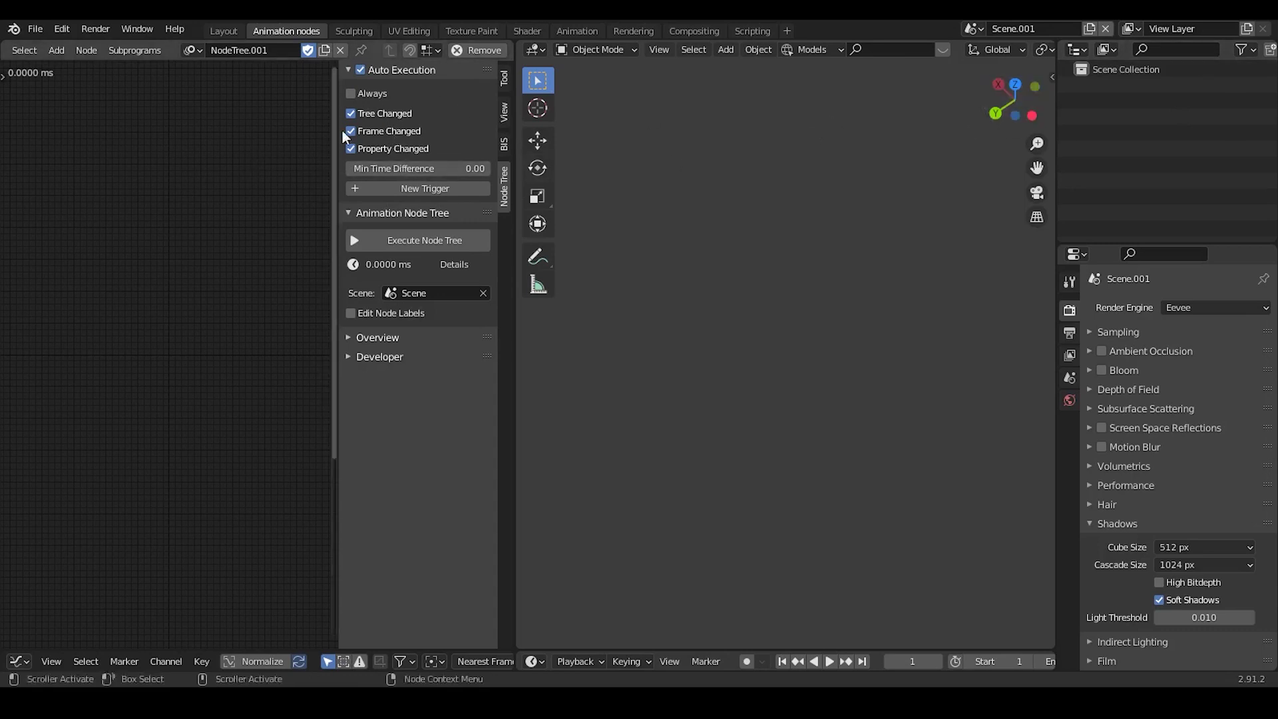
key("n")
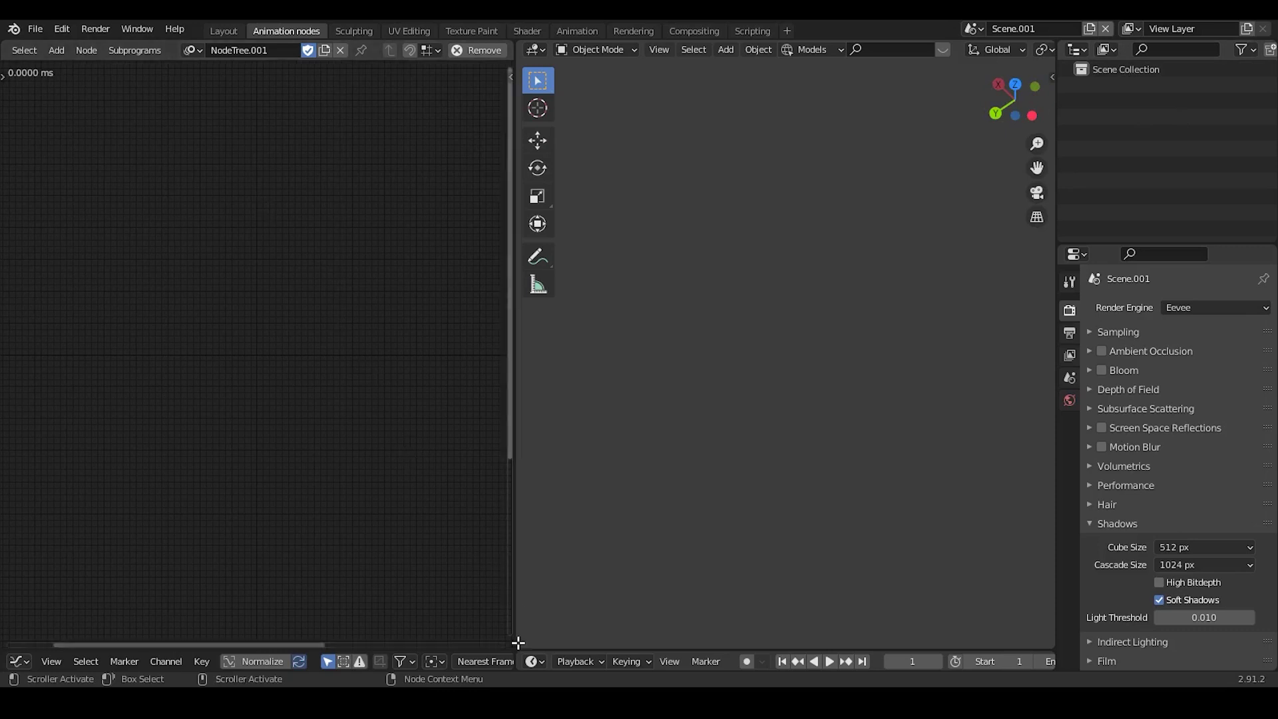
- Enlarge the graph editor and timeline areas, and turn on the 3D viewport overlays
left_click_drag(759, 649, 750, 416)
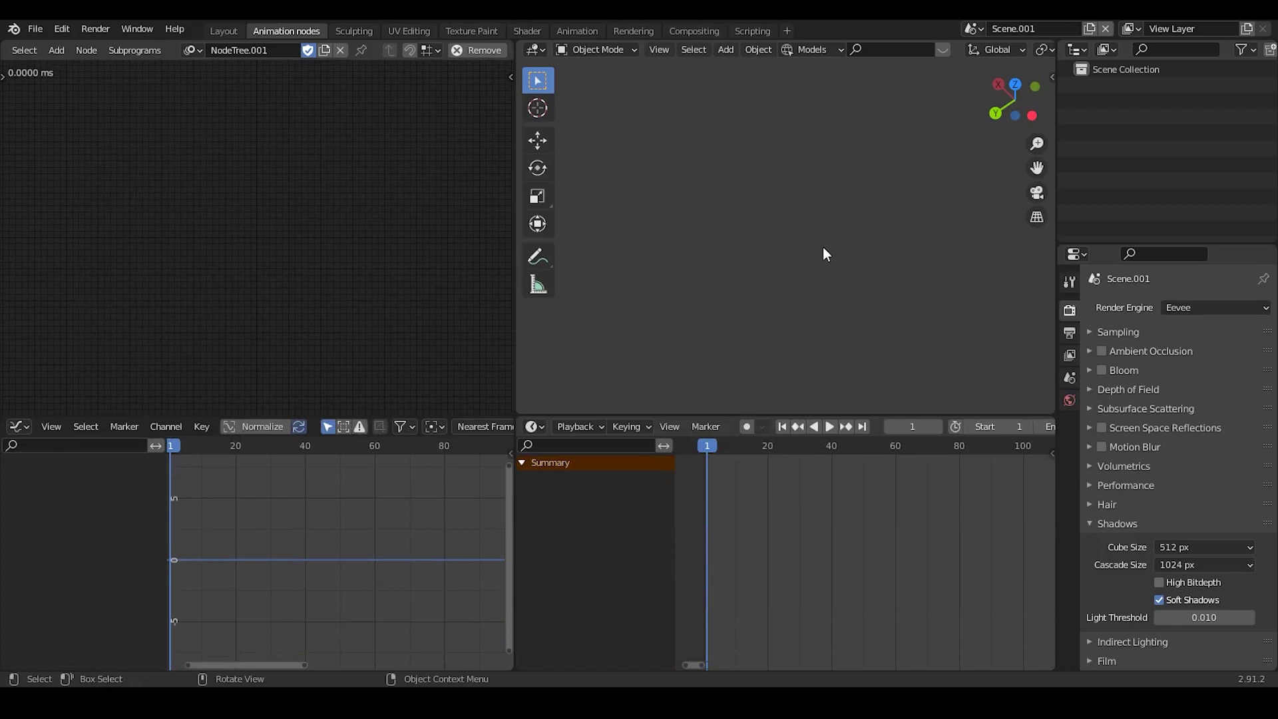
scroll(960, 51, "down", 5)
left_click(1004, 51)
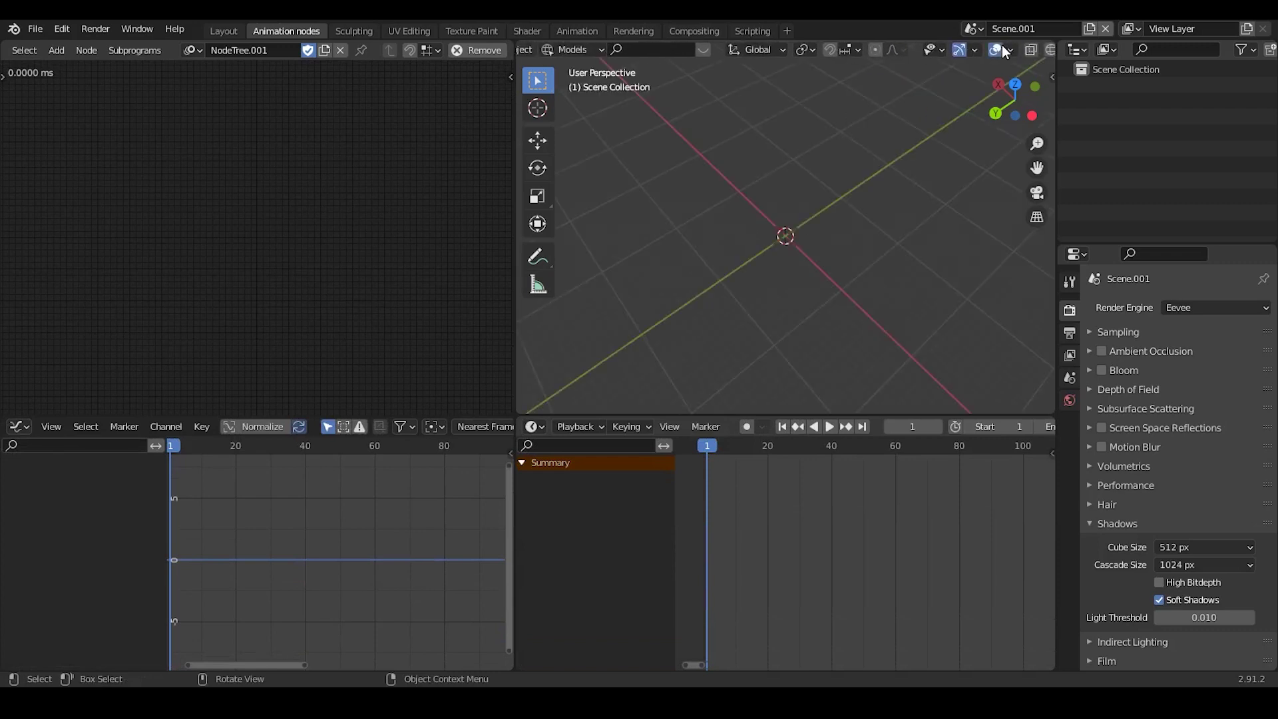
- Add a cube-shaped empty at the world origin
key("shift+a")
mouse_move(807, 219)
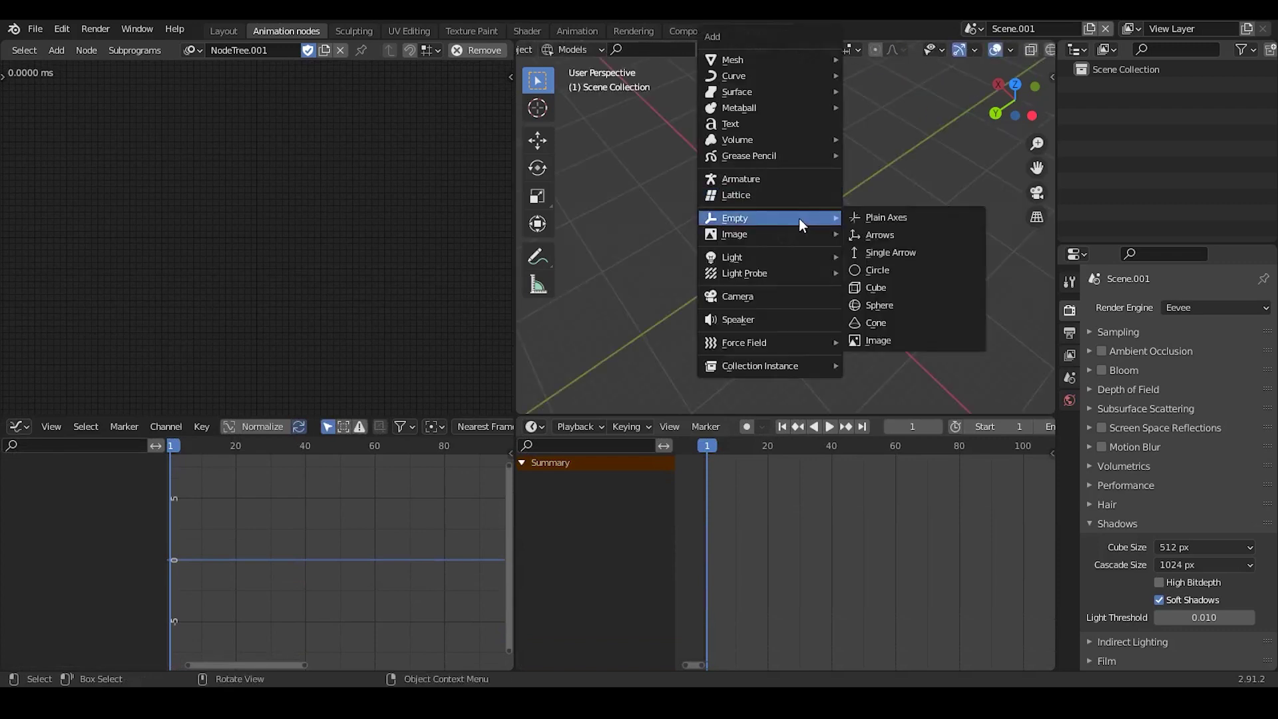
left_click(946, 288)
middle_click_drag(762, 274, 827, 88)
scroll(797, 245, "up", 8)
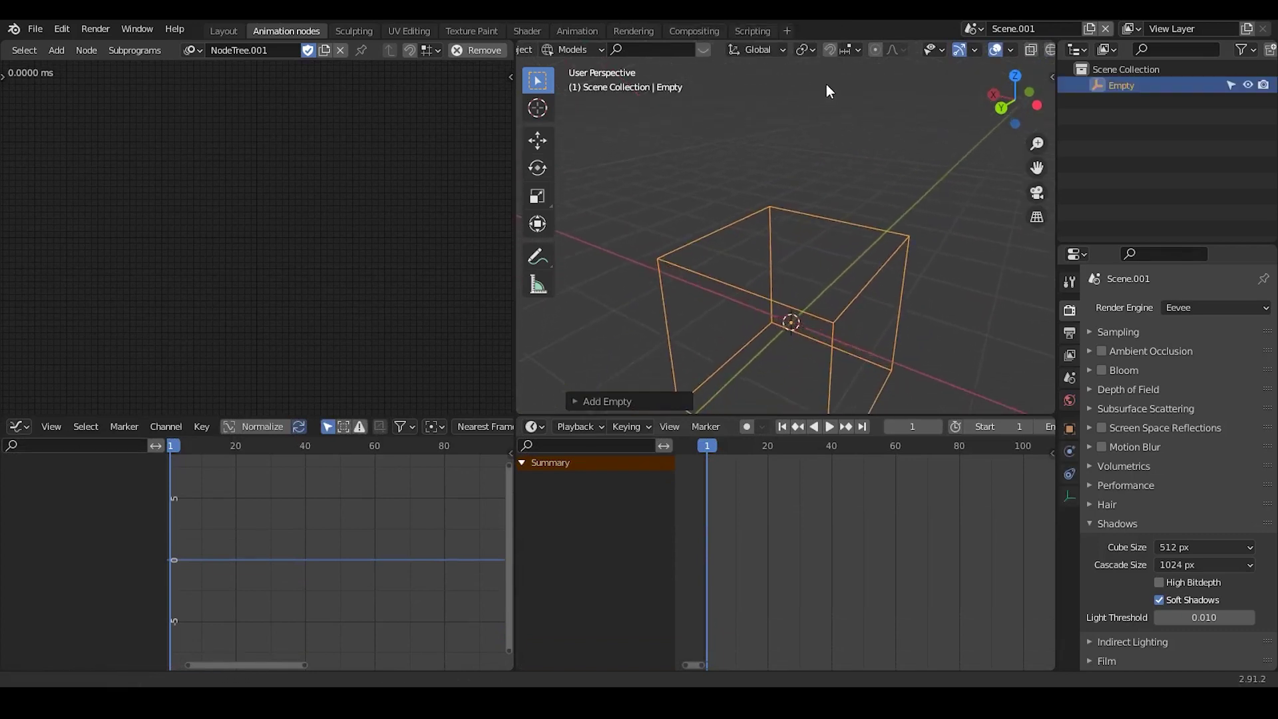
scroll(832, 203, "down", 5)
middle_click_drag(829, 257, 823, 208, "shift")
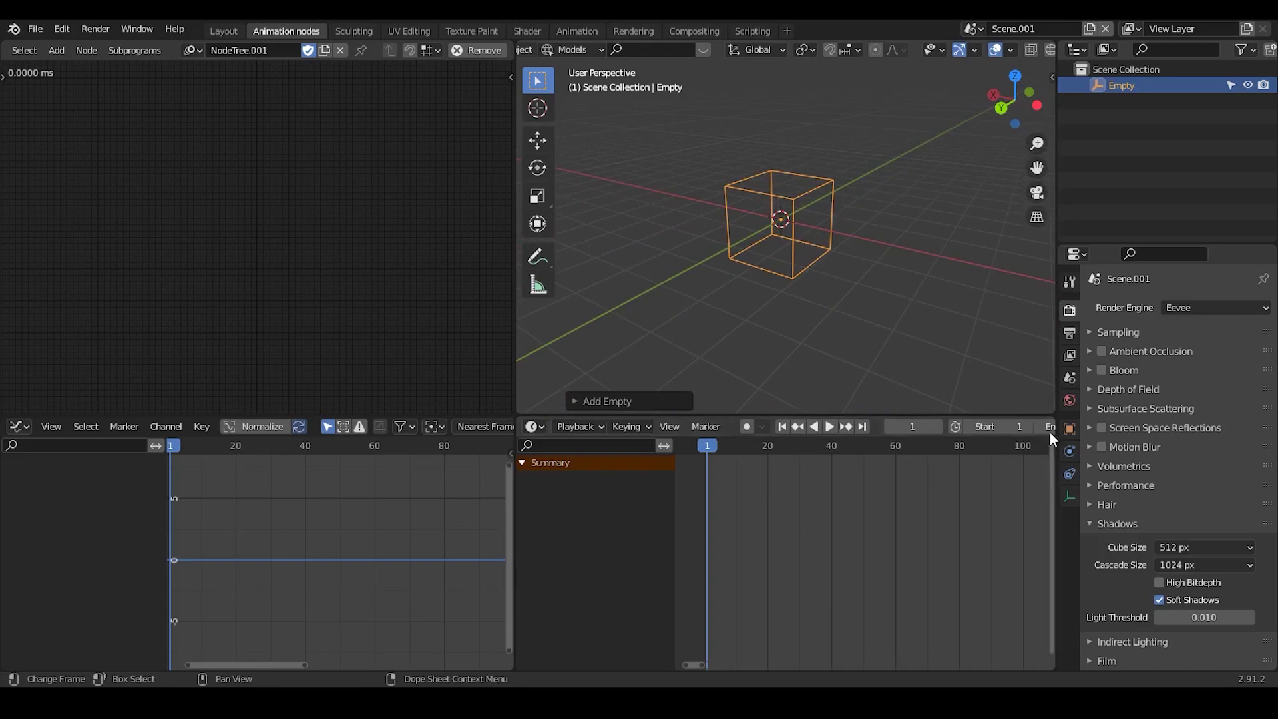
- Set the empty's X, Y and Z scale to 0 and keyframe the scale at frame 1
left_click(1069, 429)
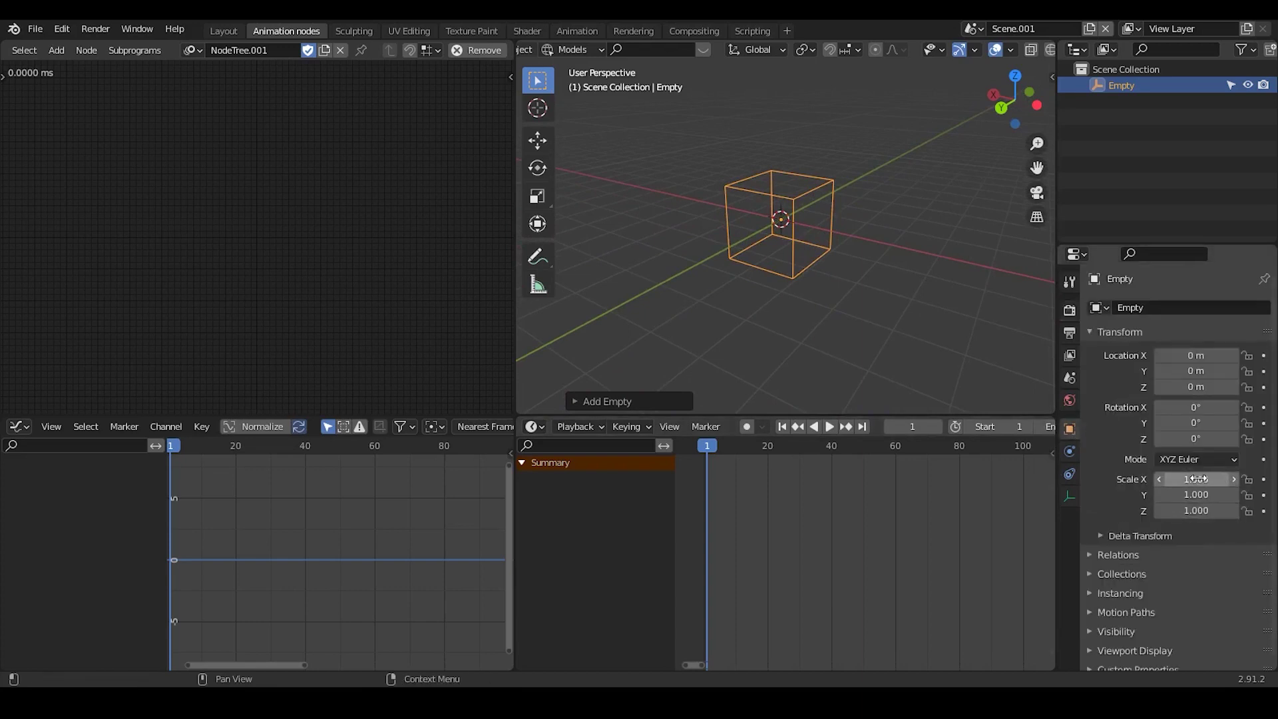
key("i")
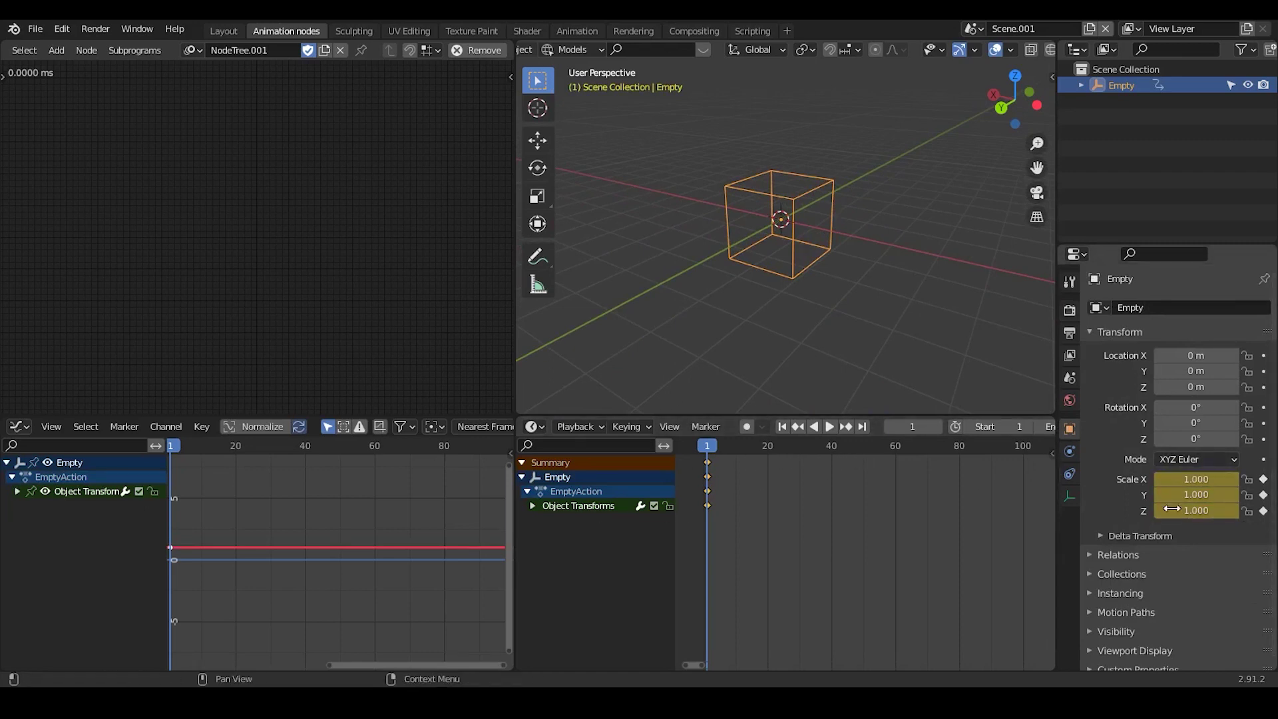
left_click_drag(792, 446, 725, 444)
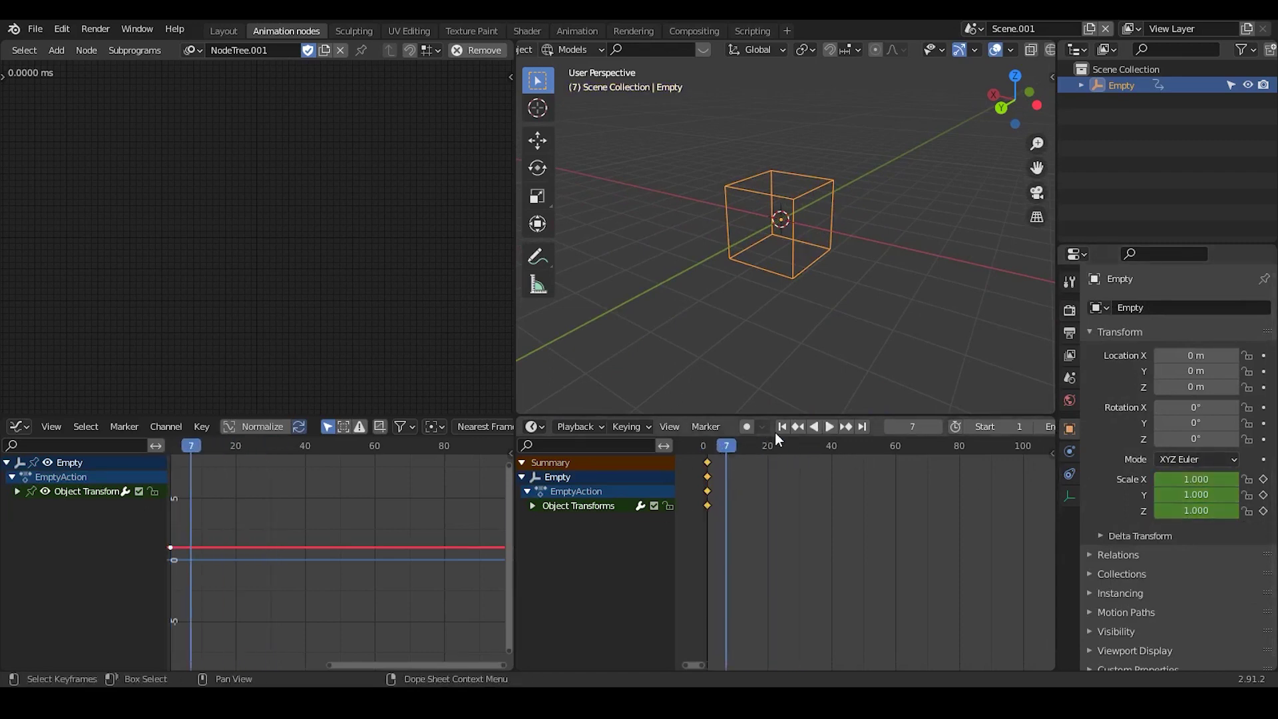
left_click(782, 427)
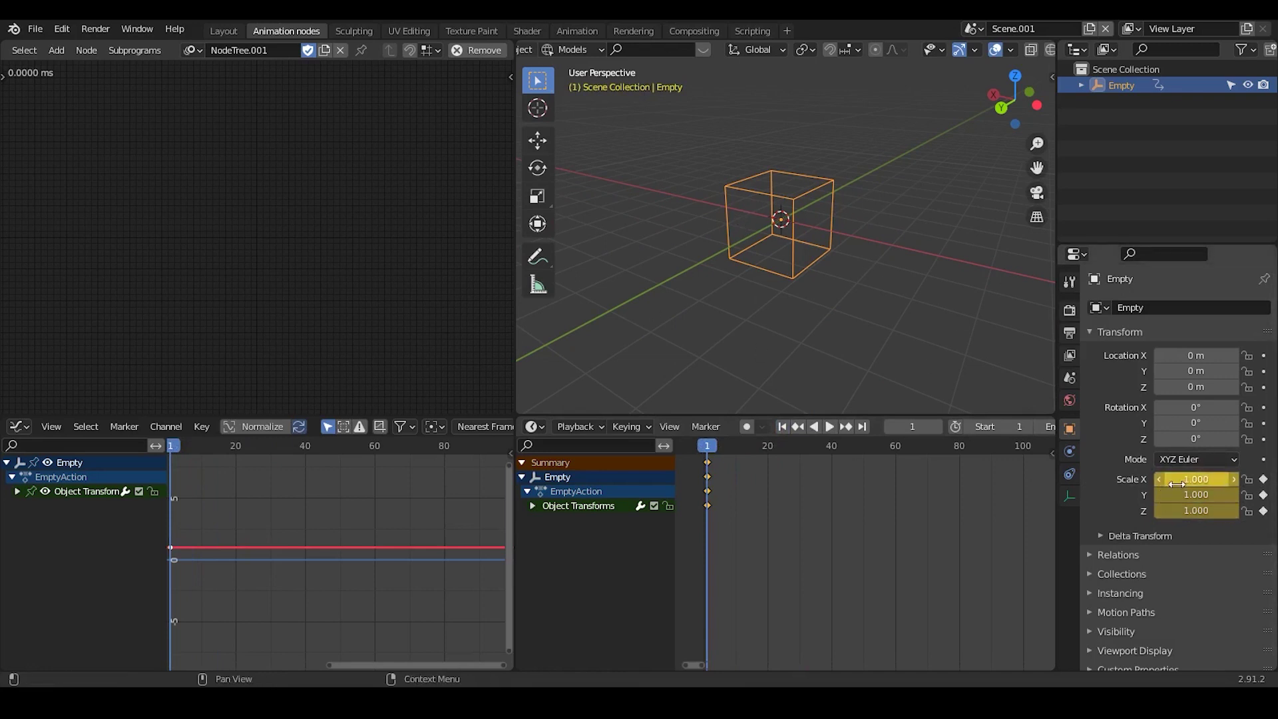
left_click_drag(1177, 481, 1177, 511)
type("0")
key("Return")
key("i")
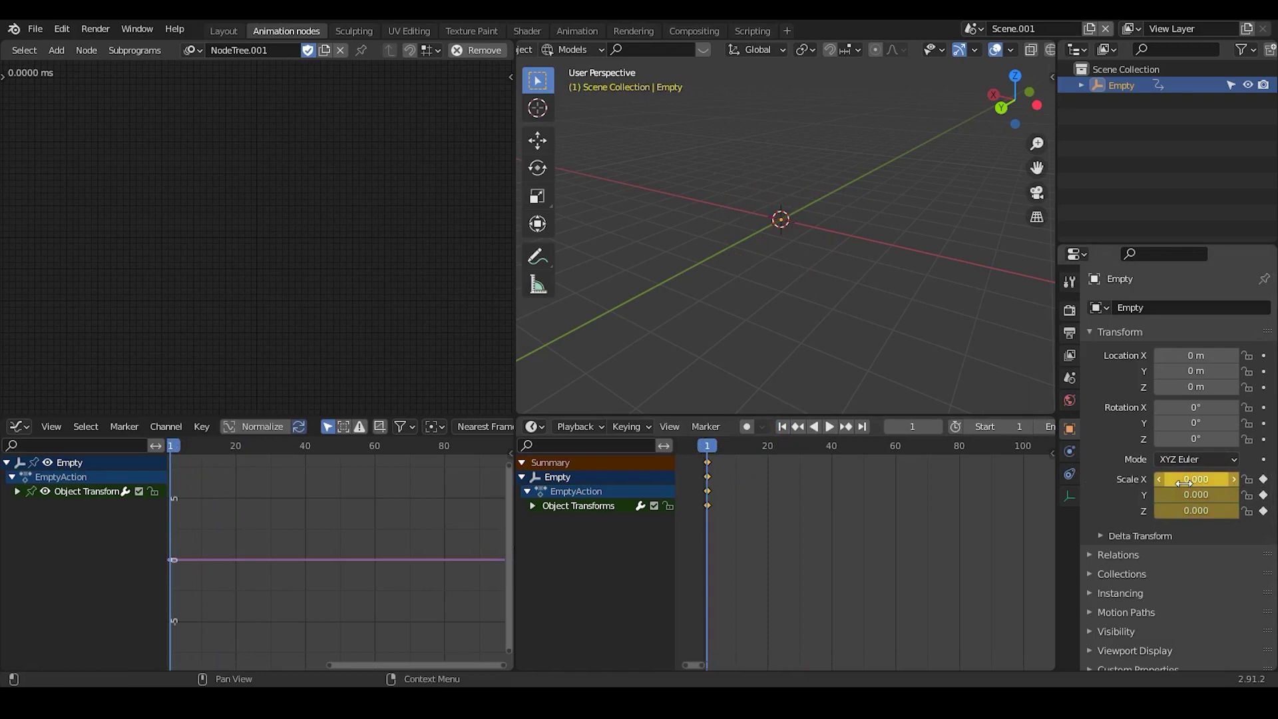
- Set the empty's X, Y and Z scale to 1 at frame 20 and keyframe it
left_click(766, 446)
left_click_drag(1198, 511, 1207, 482)
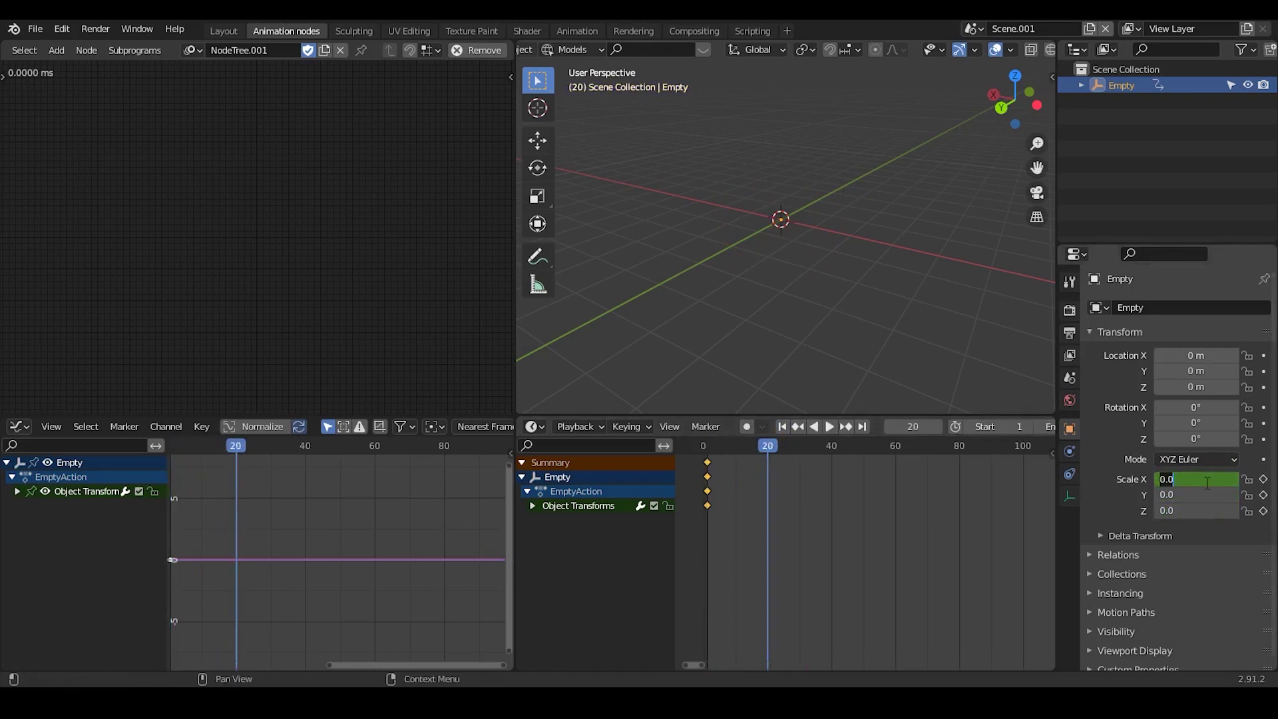
key("Return")
key("i")
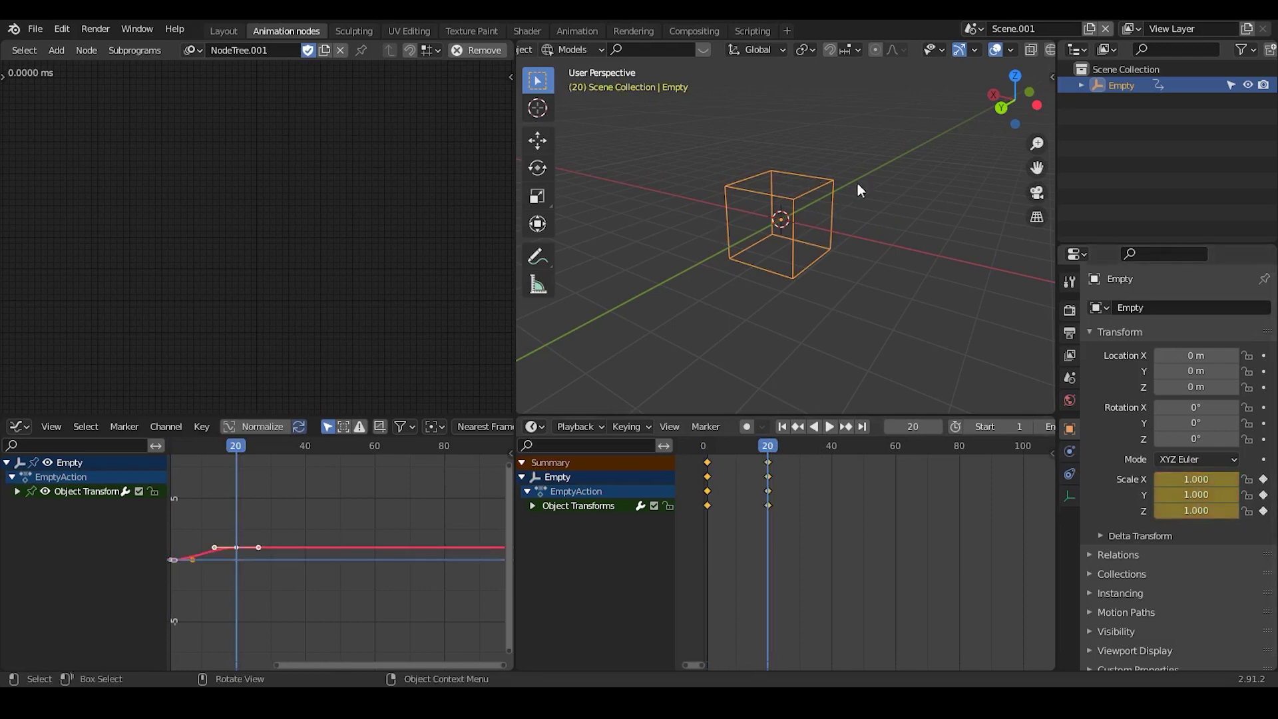
- Set the empty's X, Y and Z scale to 0 at frame 40 and keyframe it
left_click(829, 445)
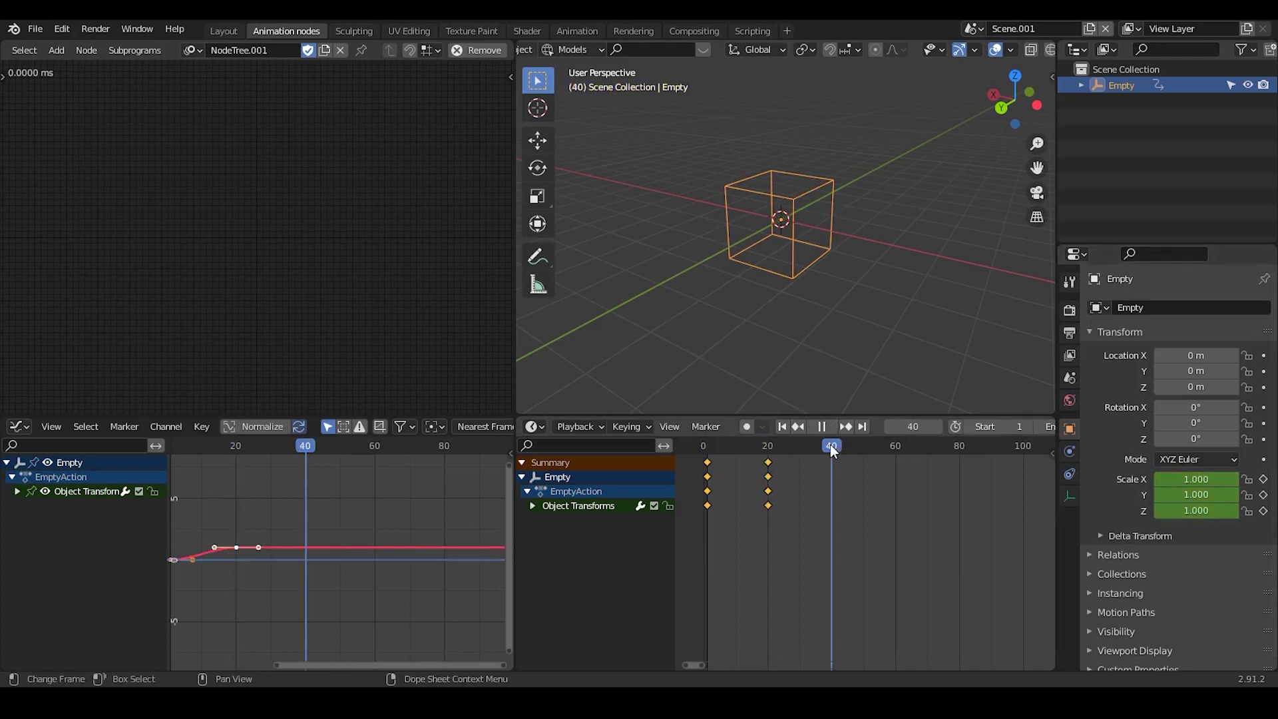
left_click_drag(1194, 479, 1194, 510)
type("0")
key("Return")
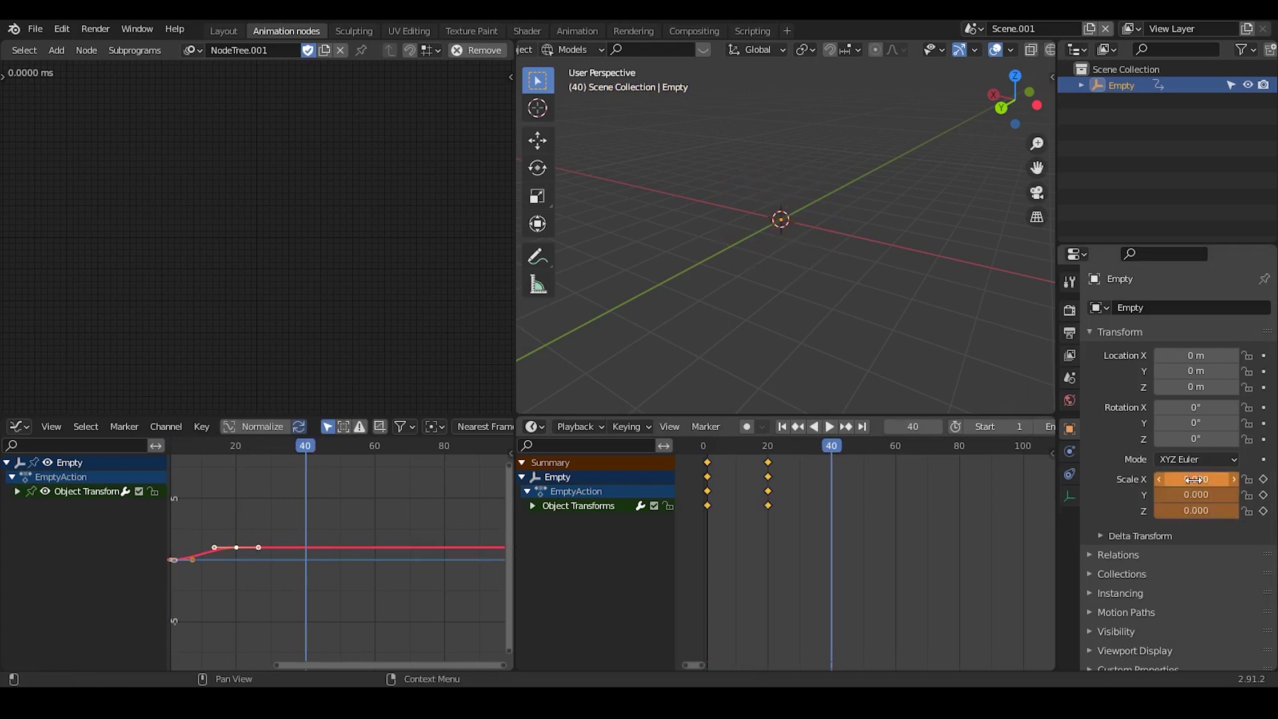
key("i")
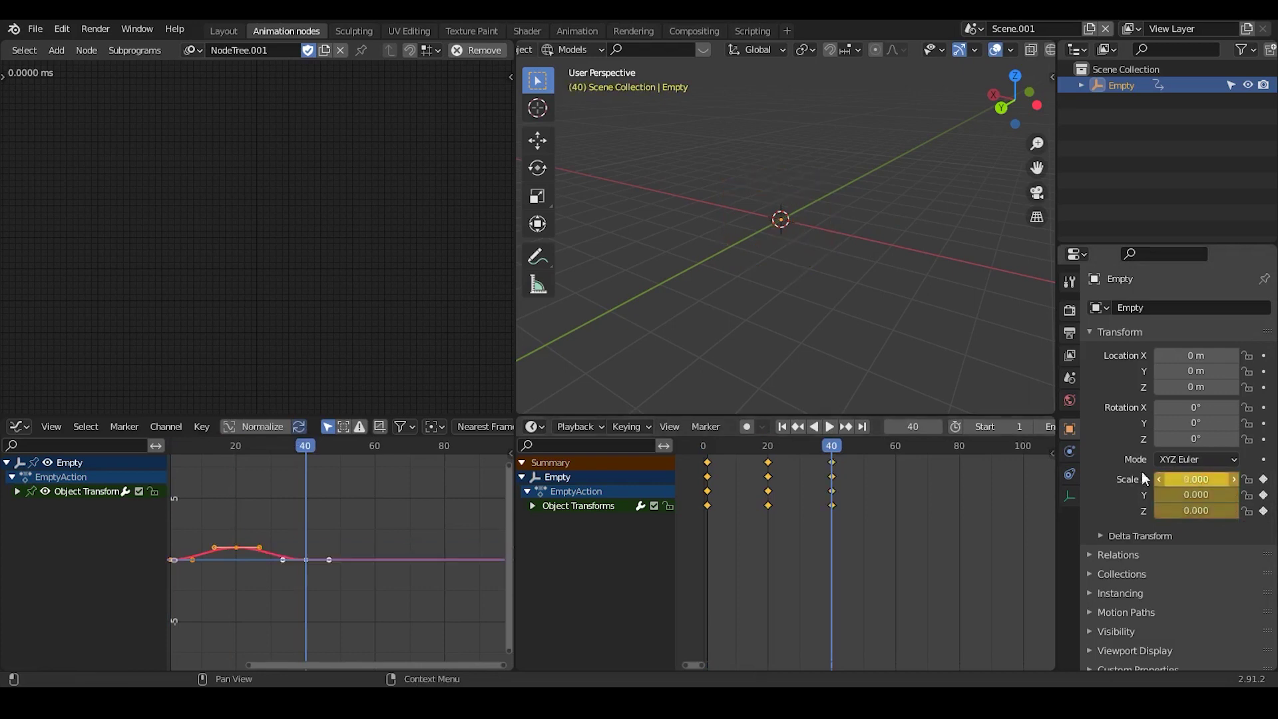
- Play the scale animation from the first frame and watch the empty grow and shrink
left_click(783, 426)
left_click(831, 426)
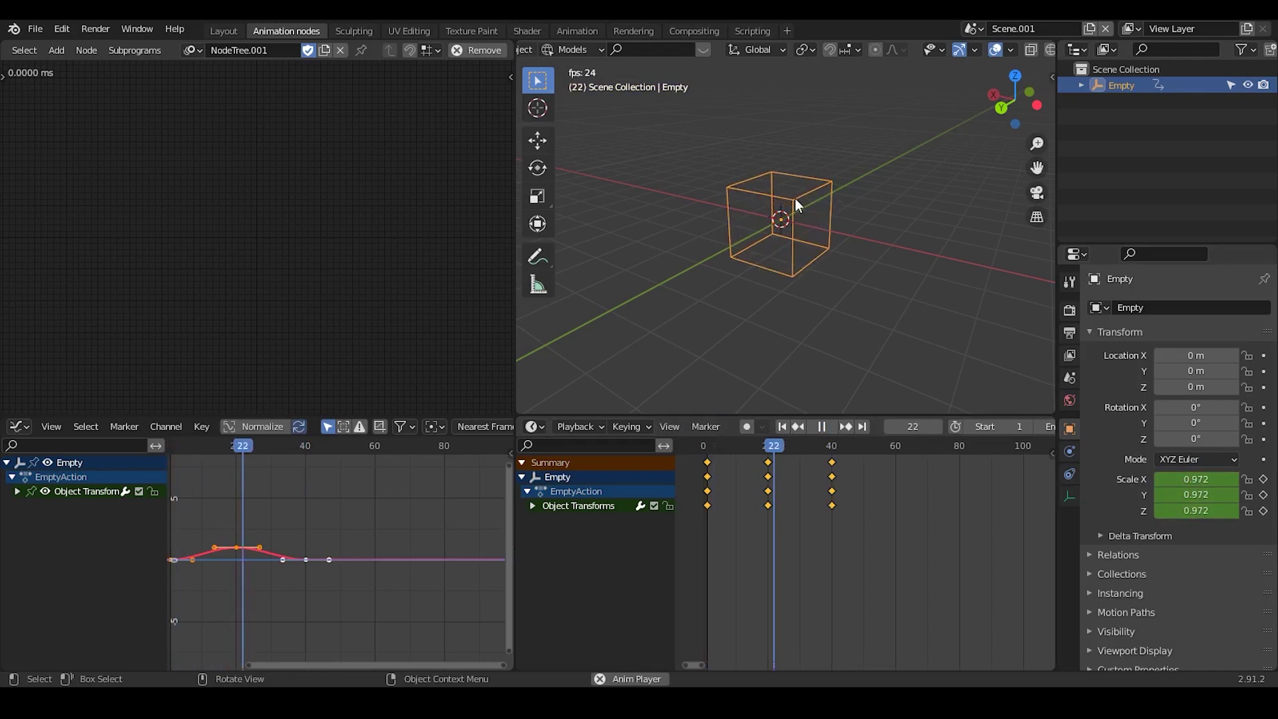
left_click(830, 426)
middle_click_drag(801, 218, 836, 216)
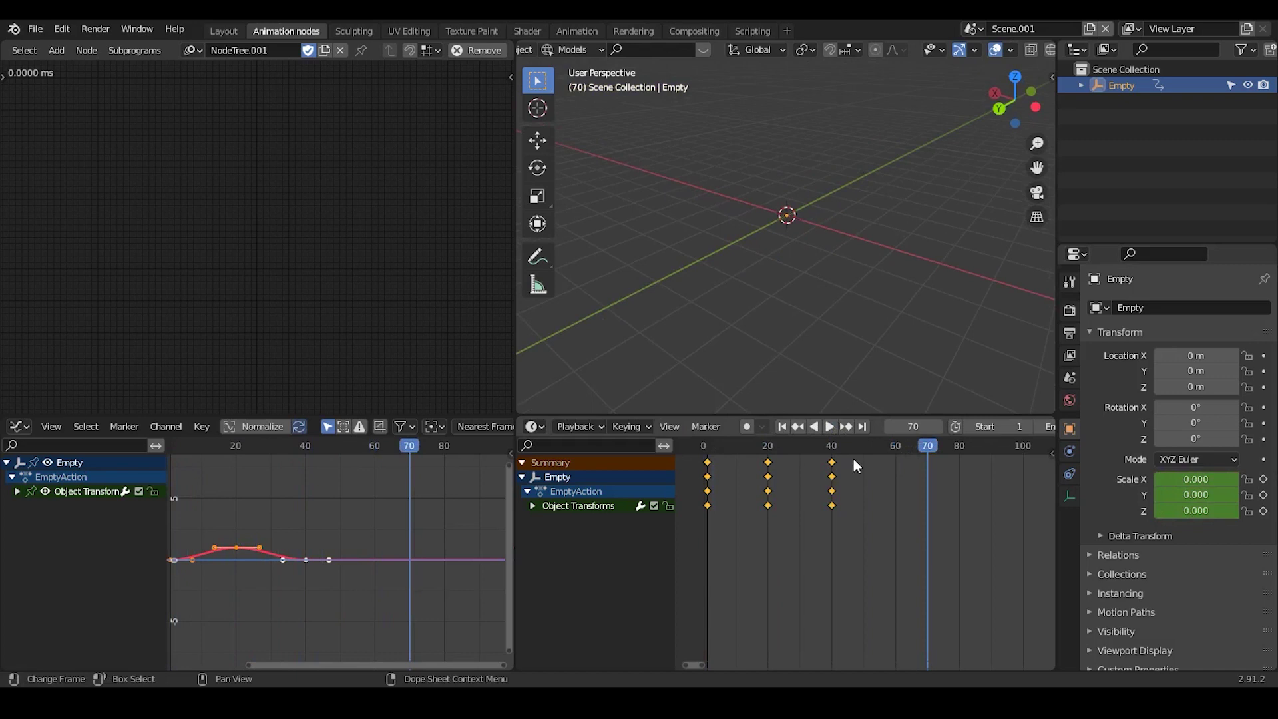
- Try to repeat the scale animation by duplicating its keyframes to follow frame 40
left_click_drag(854, 458, 697, 522)
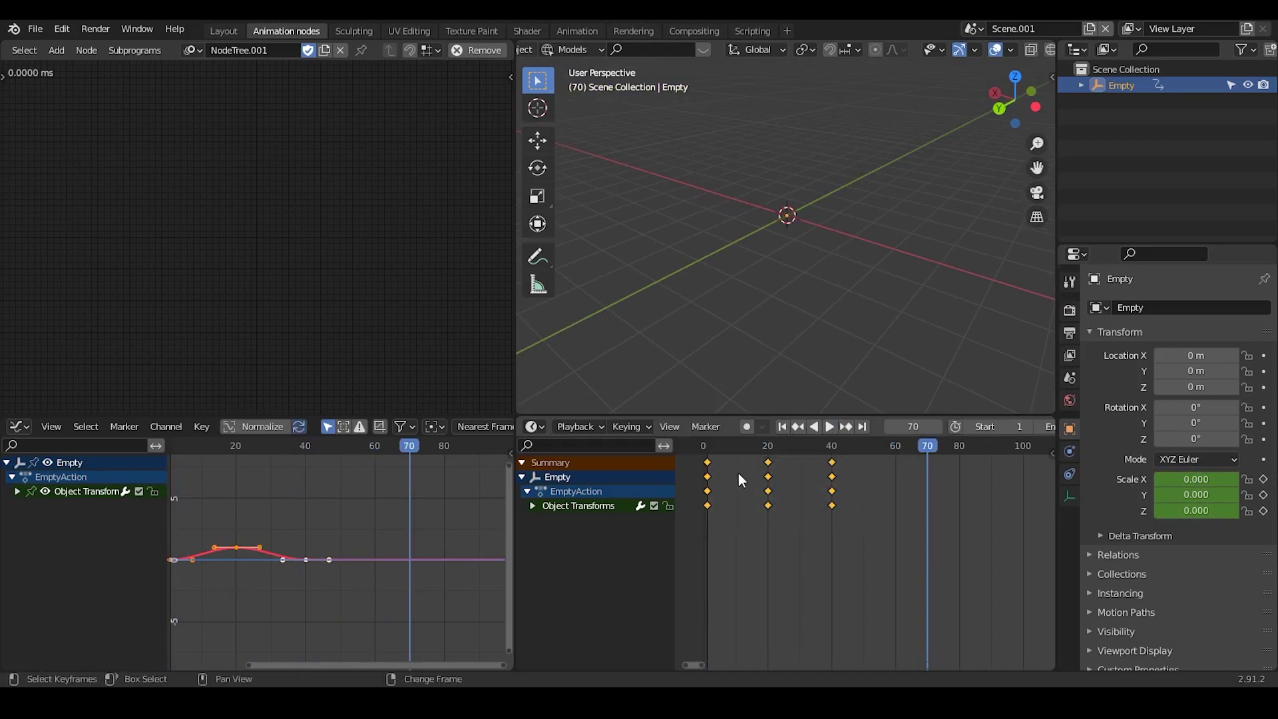
key("shift+d")
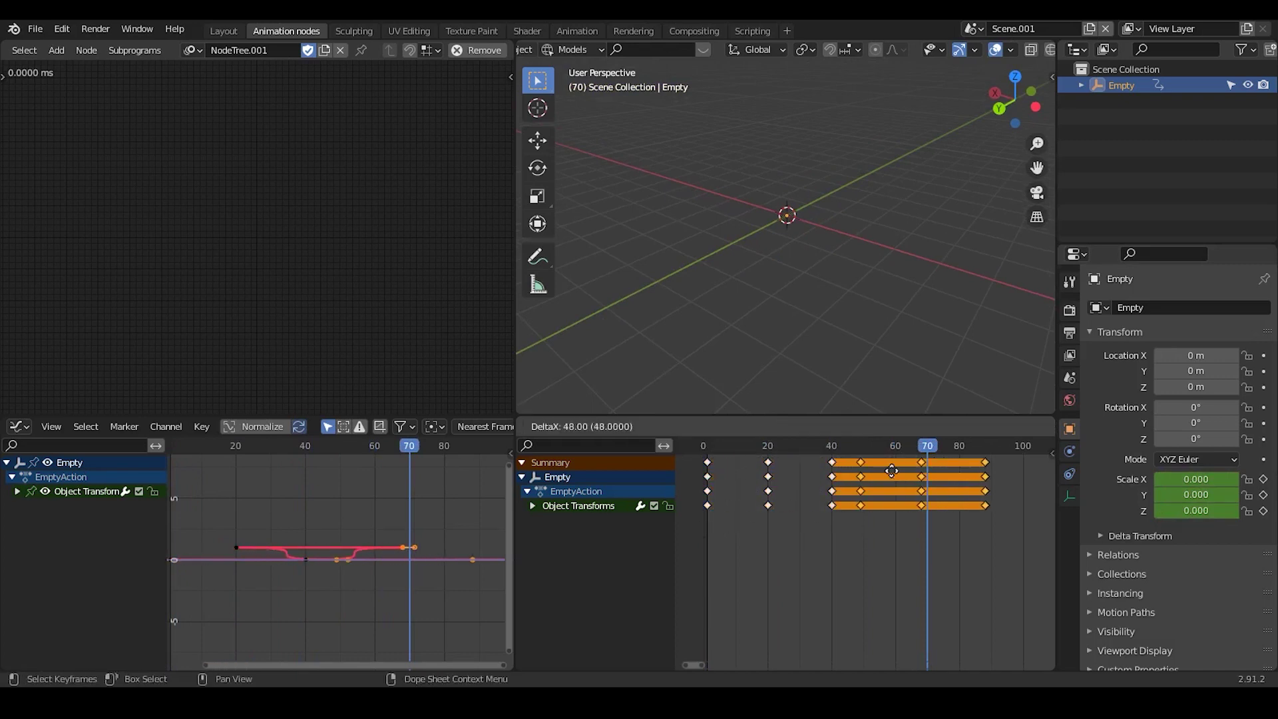
left_click(863, 467)
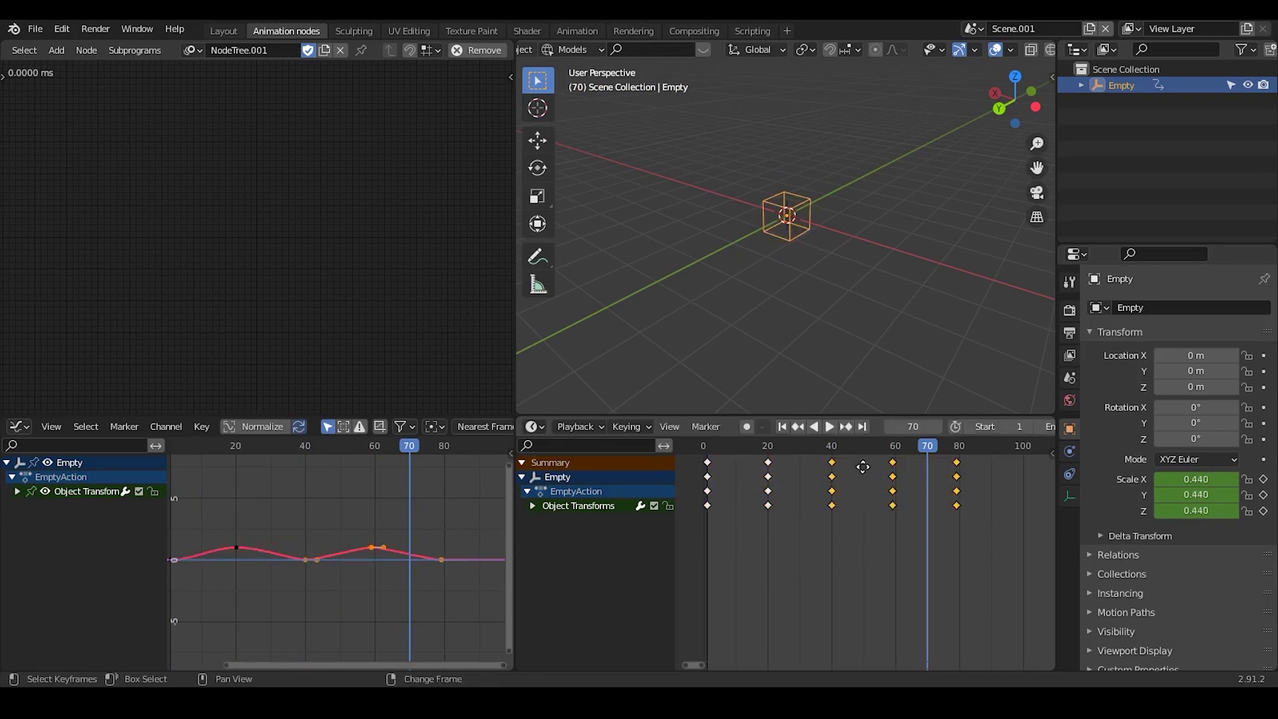
key("shift+d")
right_click(935, 467)
key("ctrl+z")
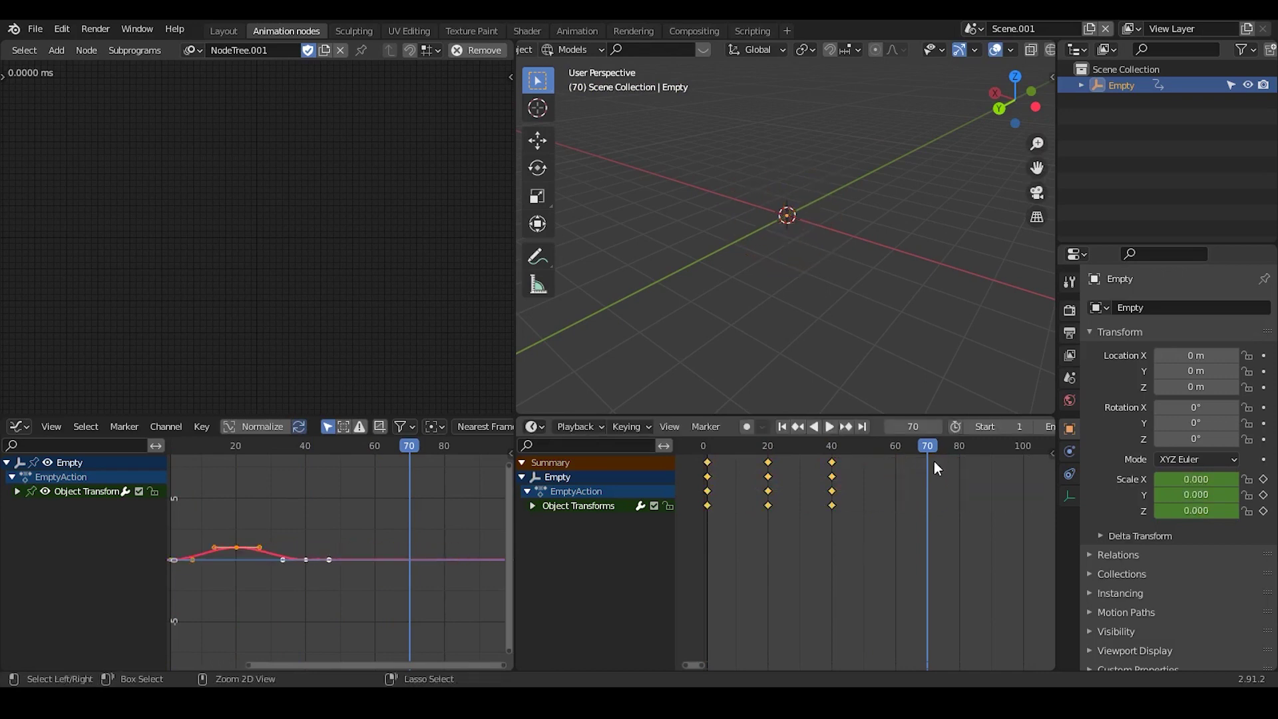
- Return to frame 1, enlarge the graph editor, and add a Cycles modifier to the empty's X Scale curve
left_click(782, 426)
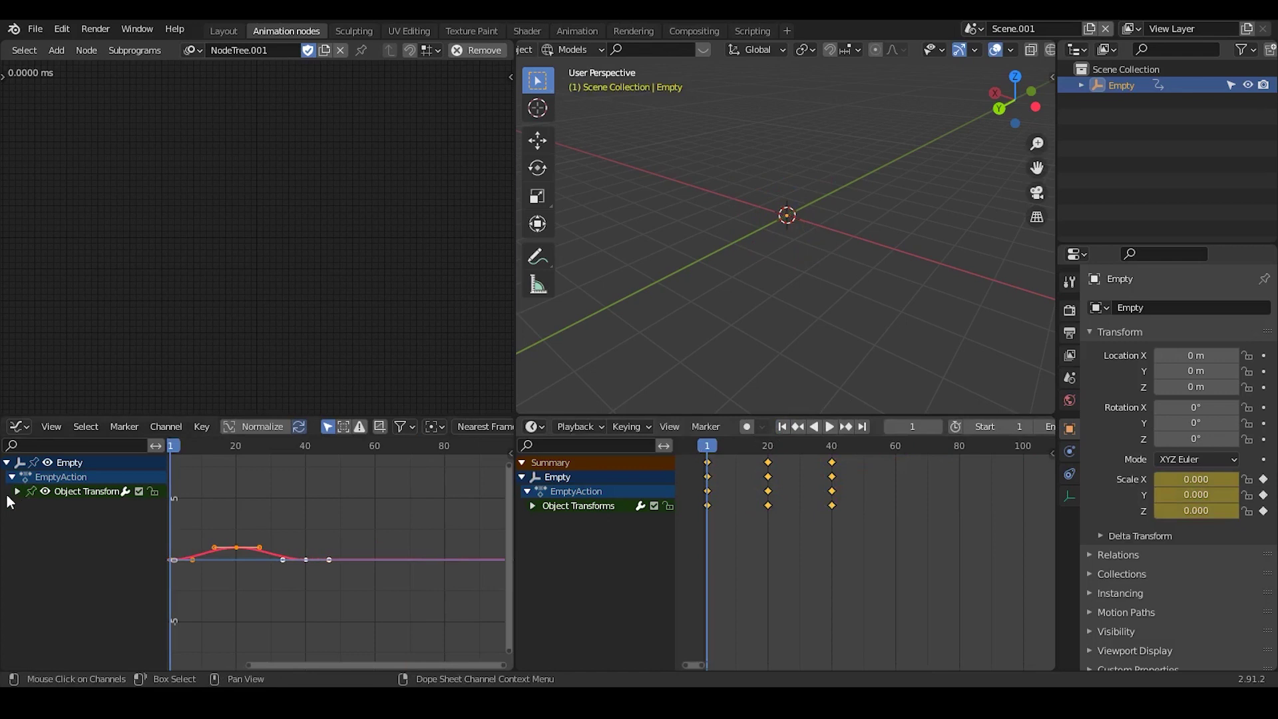
left_click(17, 491)
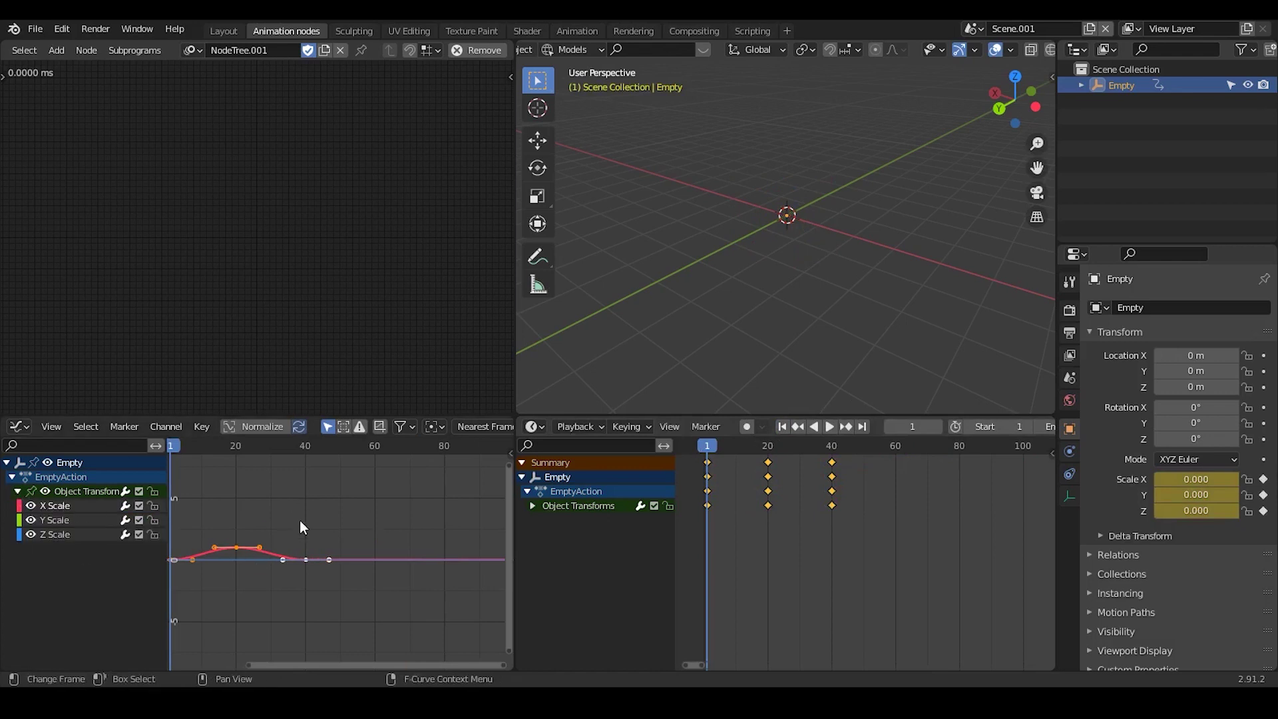
key("n")
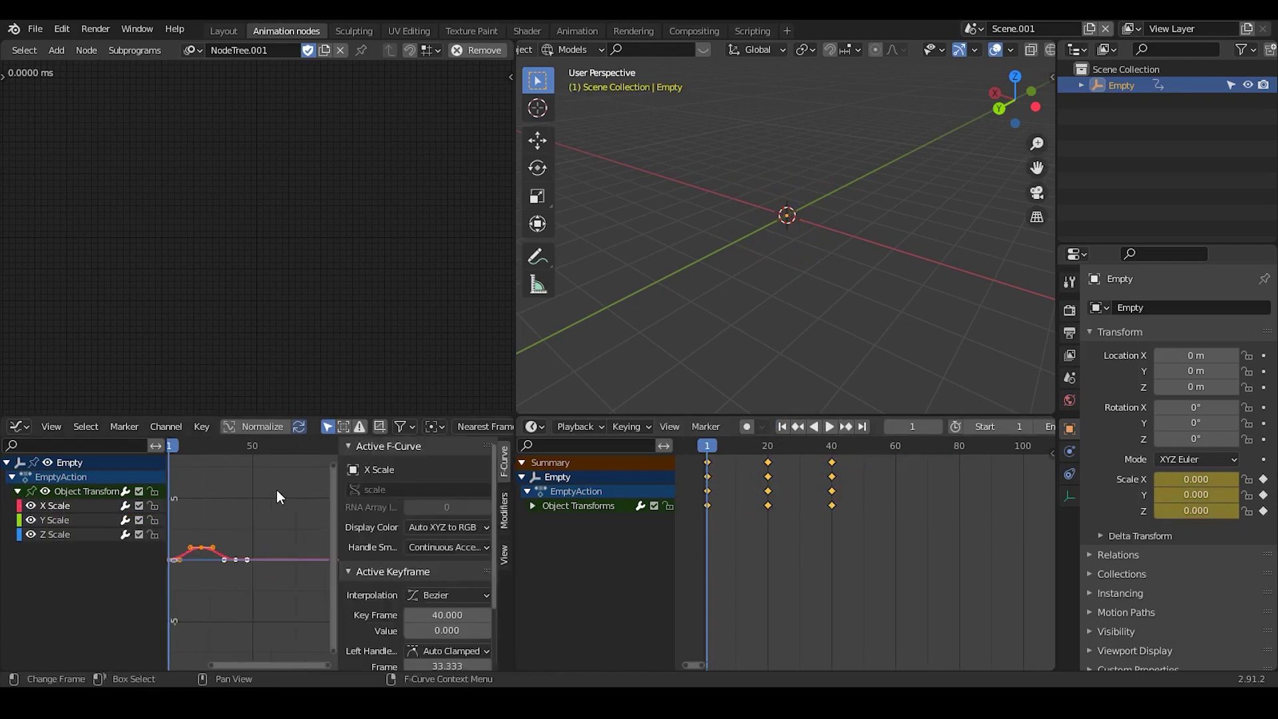
left_click(504, 509)
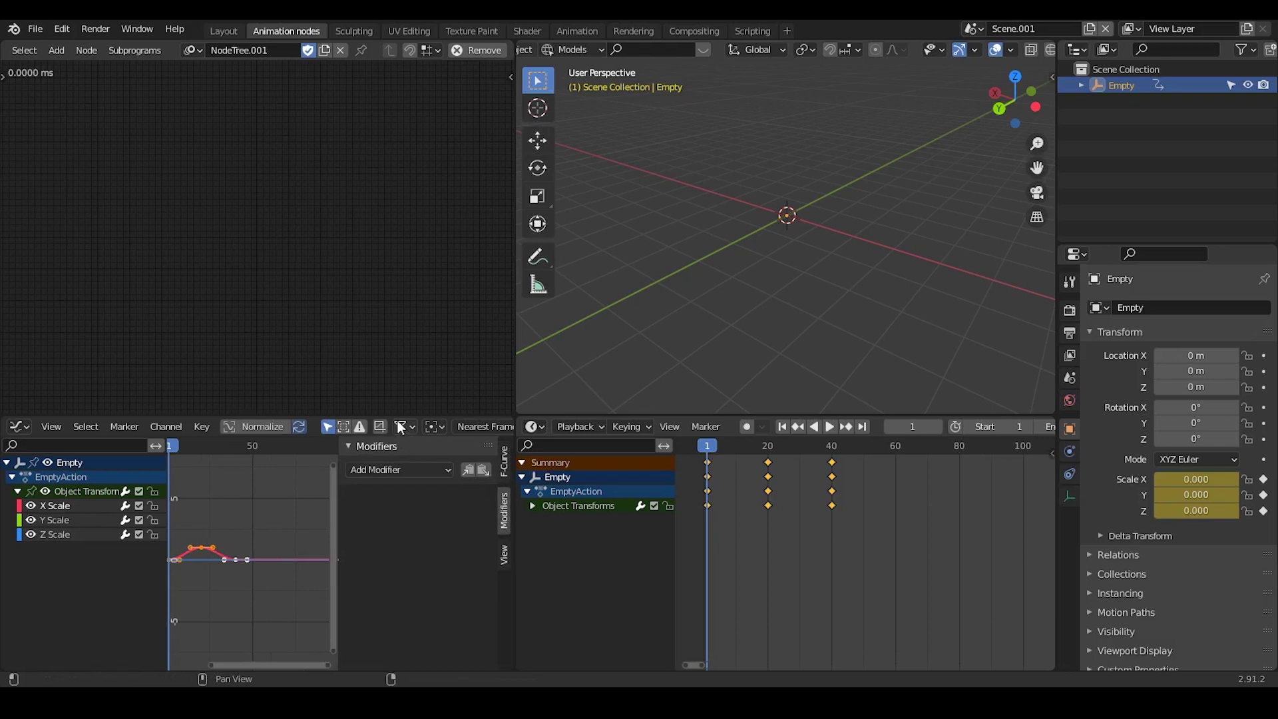
left_click_drag(392, 415, 391, 290)
left_click(385, 342)
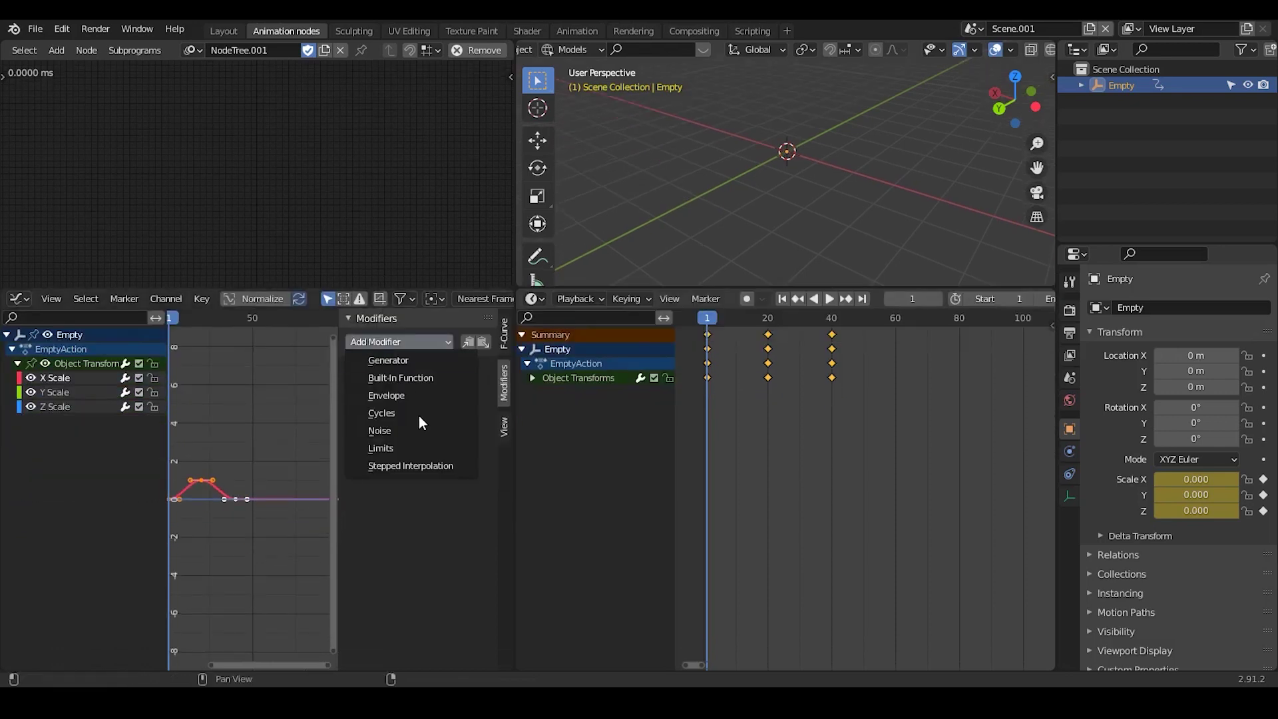
left_click(400, 413)
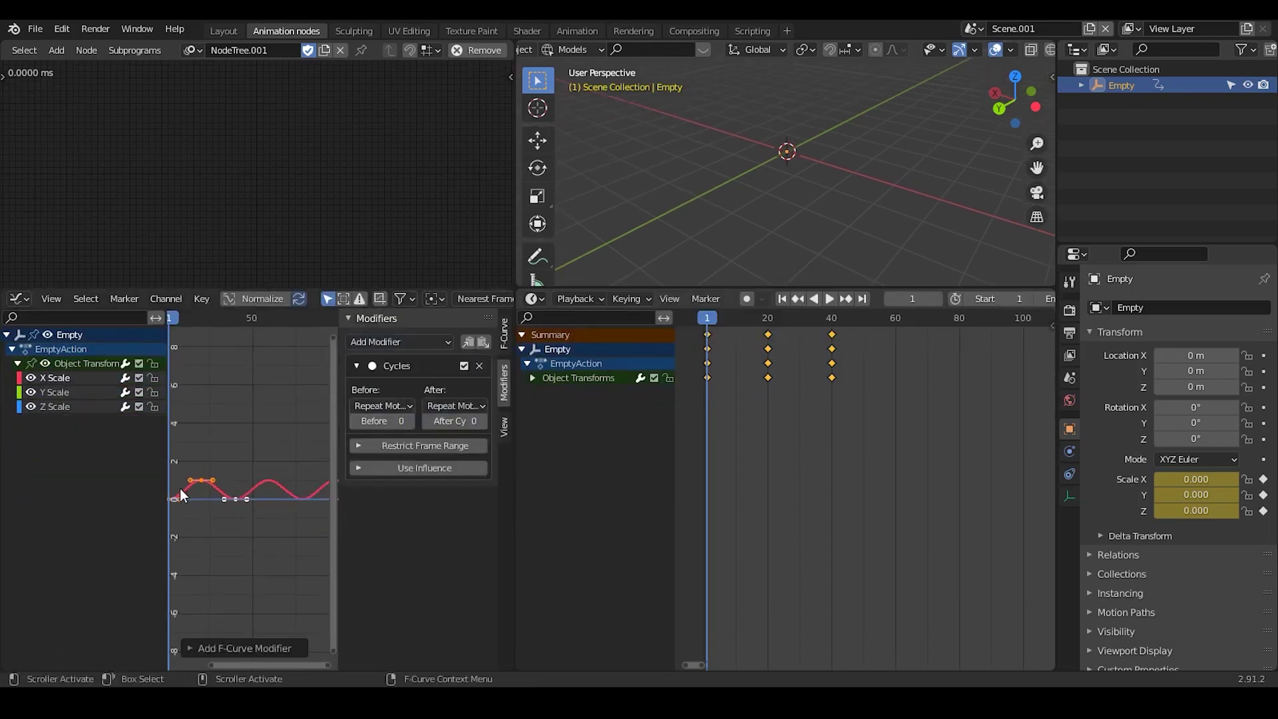
middle_click_drag(180, 495, 241, 517)
middle_click_drag(246, 442, 311, 454, "ctrl")
left_click(440, 403)
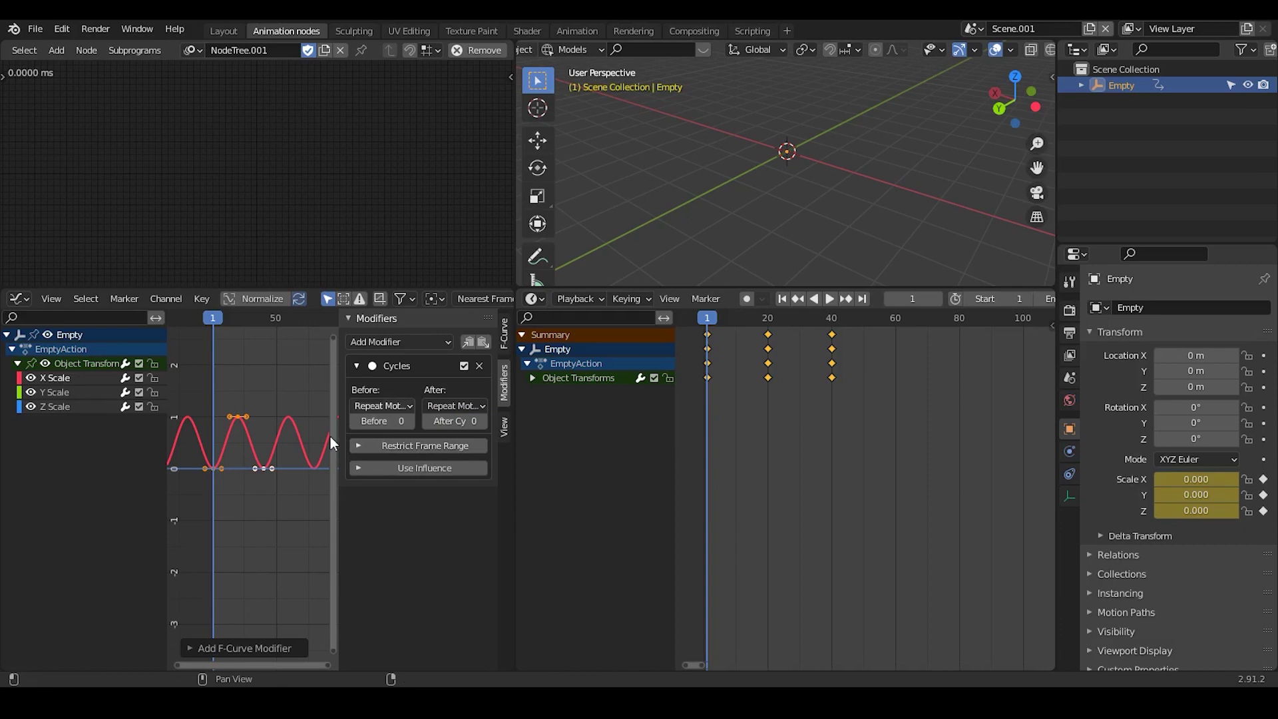
- Isolate the X Scale curve by hiding Y and Z Scale, and pull its frame 40 keyframe's left handle back to about frame 5
left_click(253, 471)
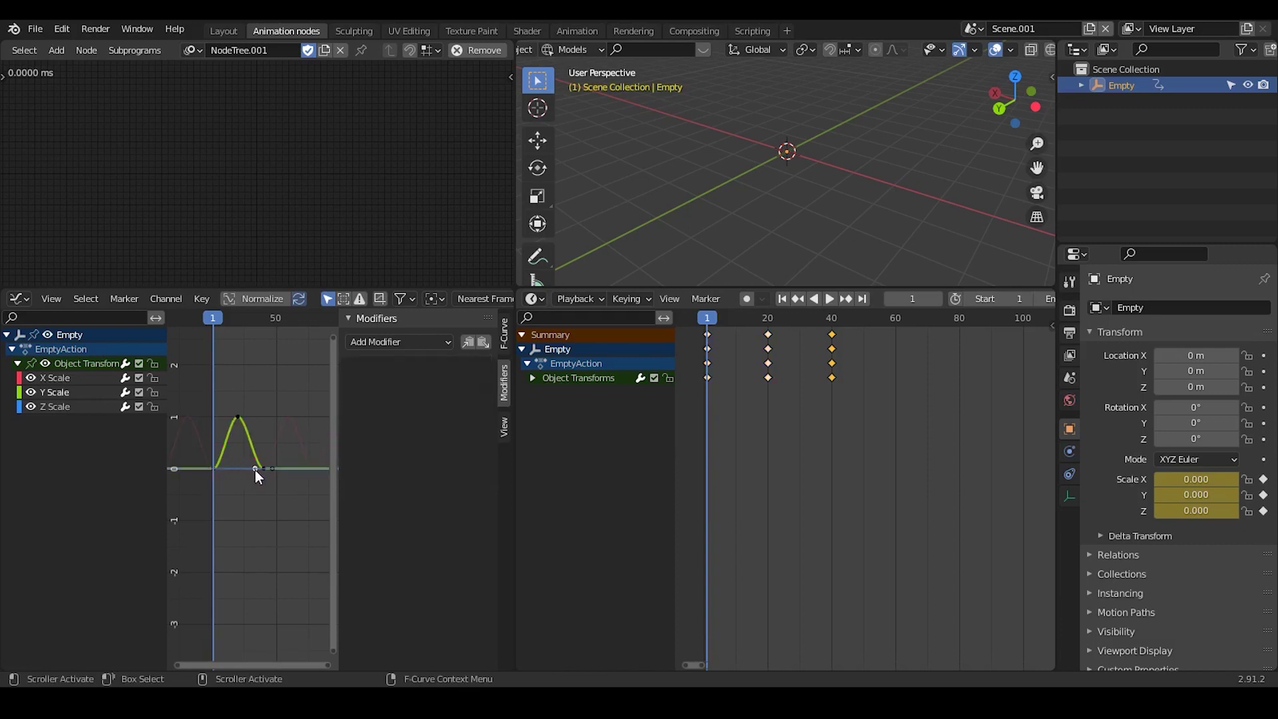
left_click(72, 378)
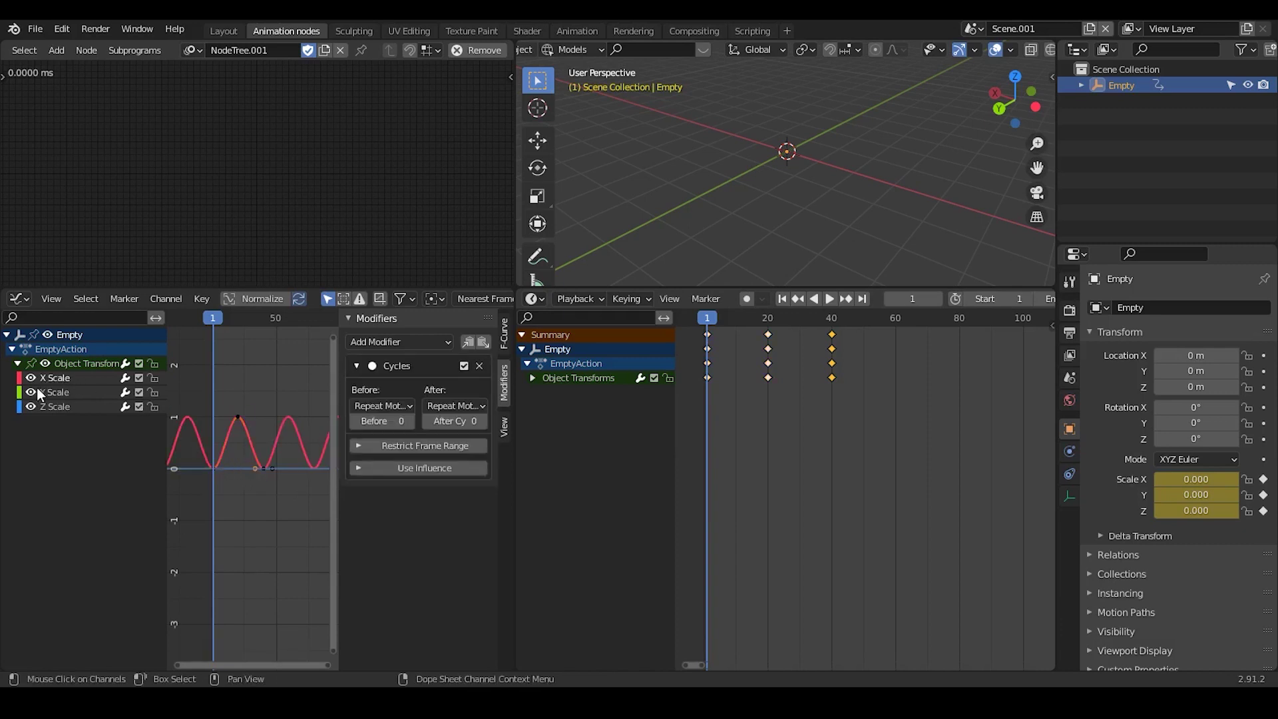
left_click(31, 392)
left_click(30, 407)
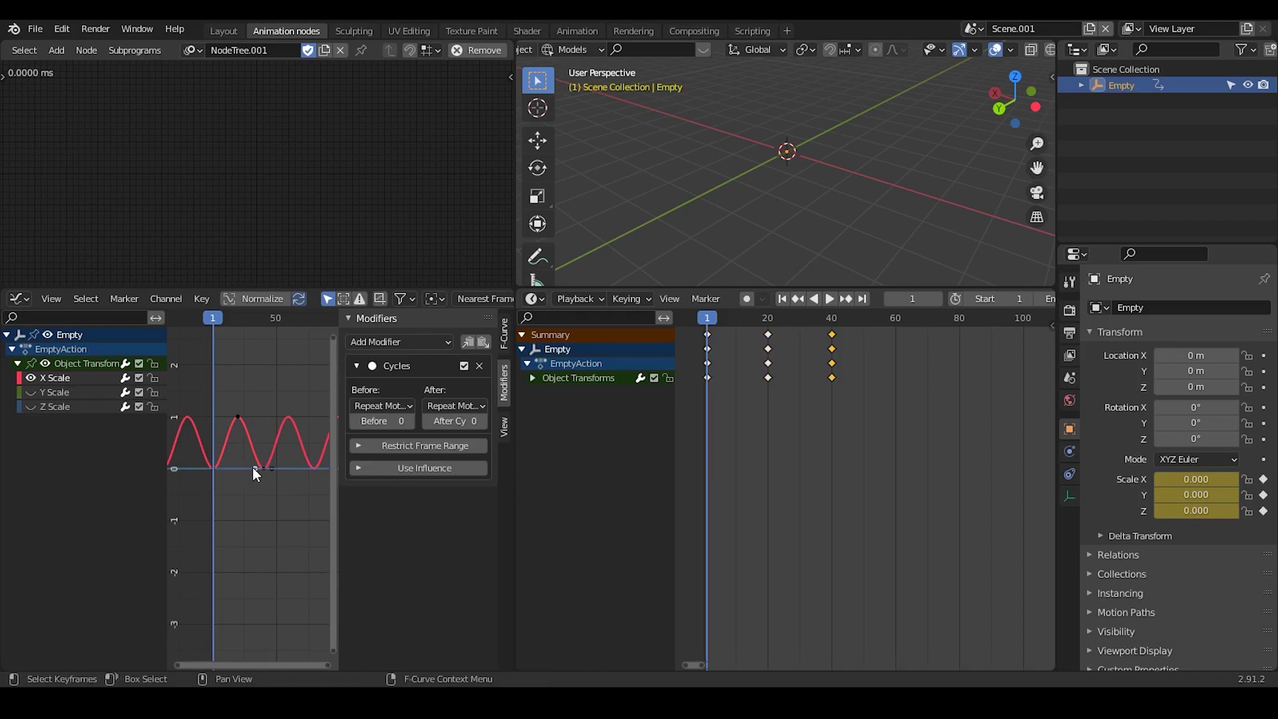
left_click_drag(253, 468, 217, 472)
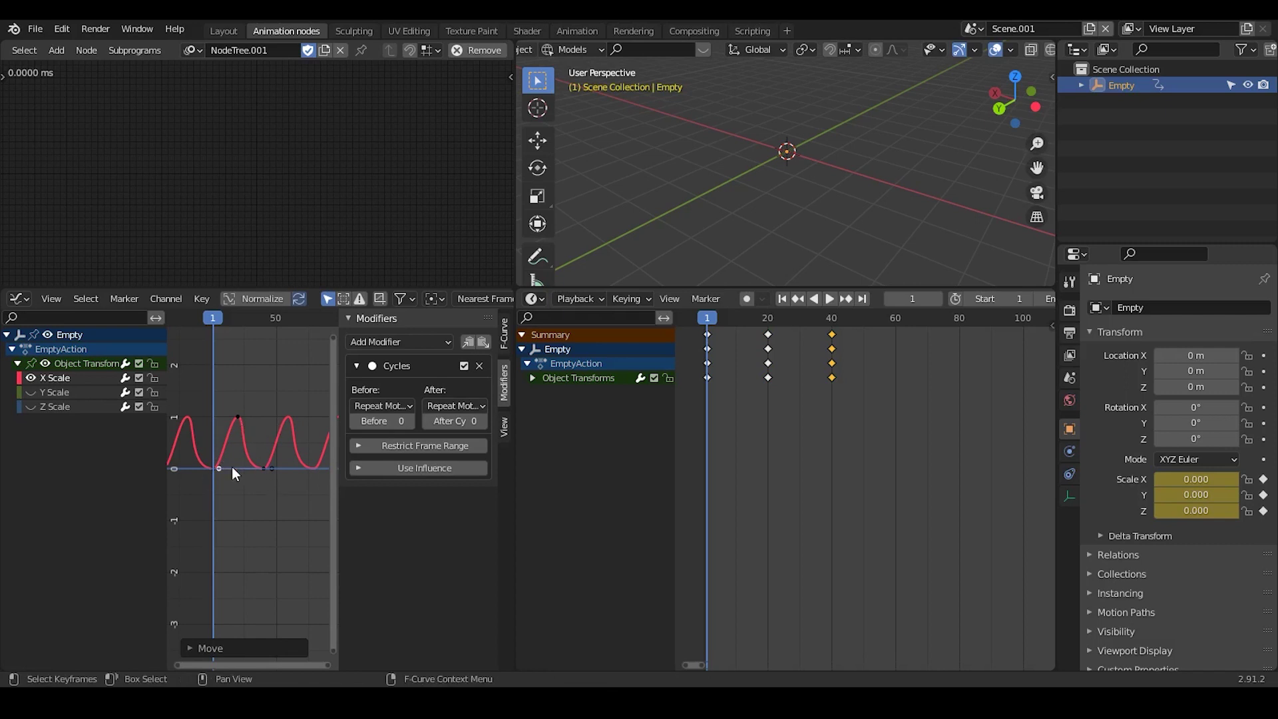
middle_click_drag(239, 464, 224, 462)
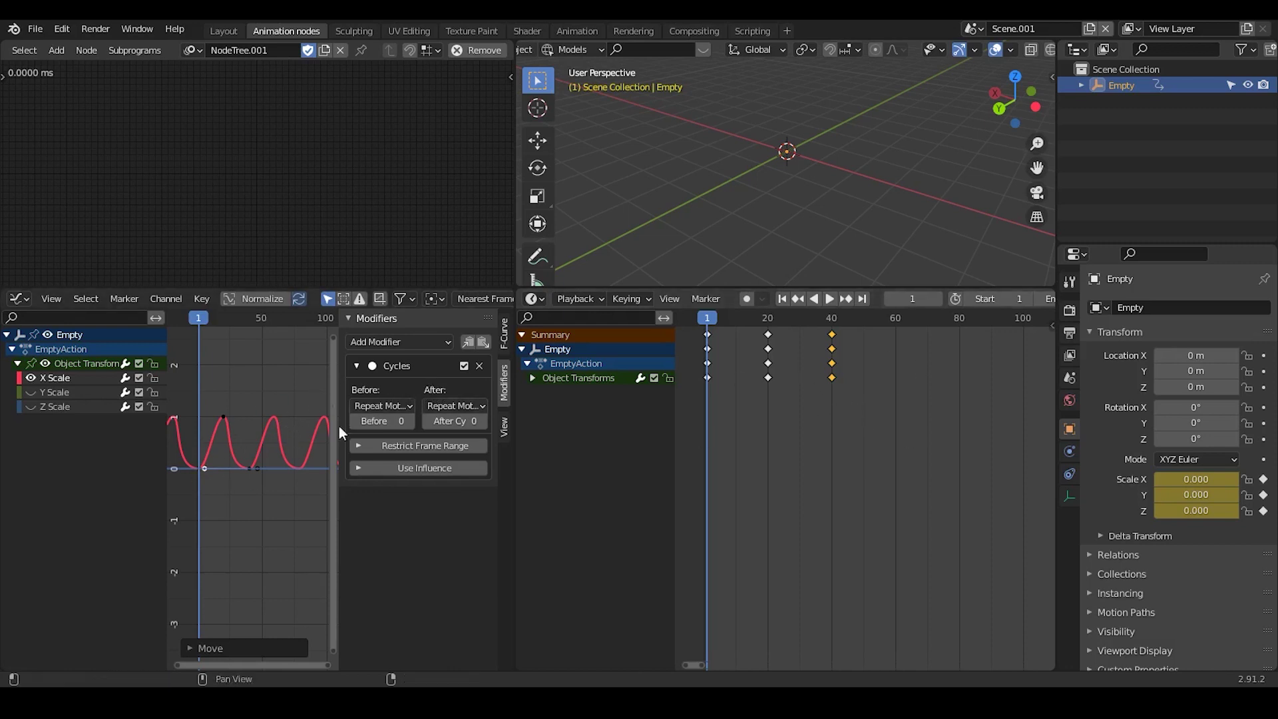
- Try Repeat Mirrored as the After mode of the X Scale Cycles modifier, and restore Repeat Motion
left_click(465, 402)
left_click(465, 477)
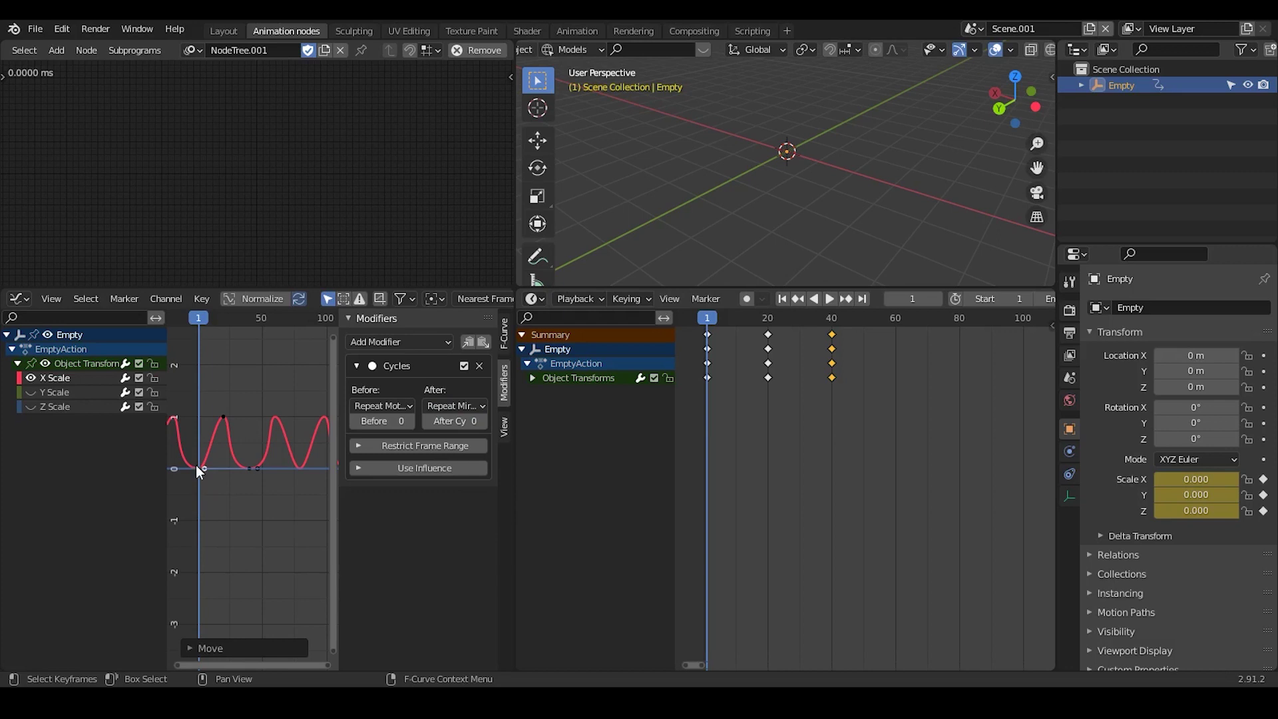
middle_click_drag(319, 466, 286, 479)
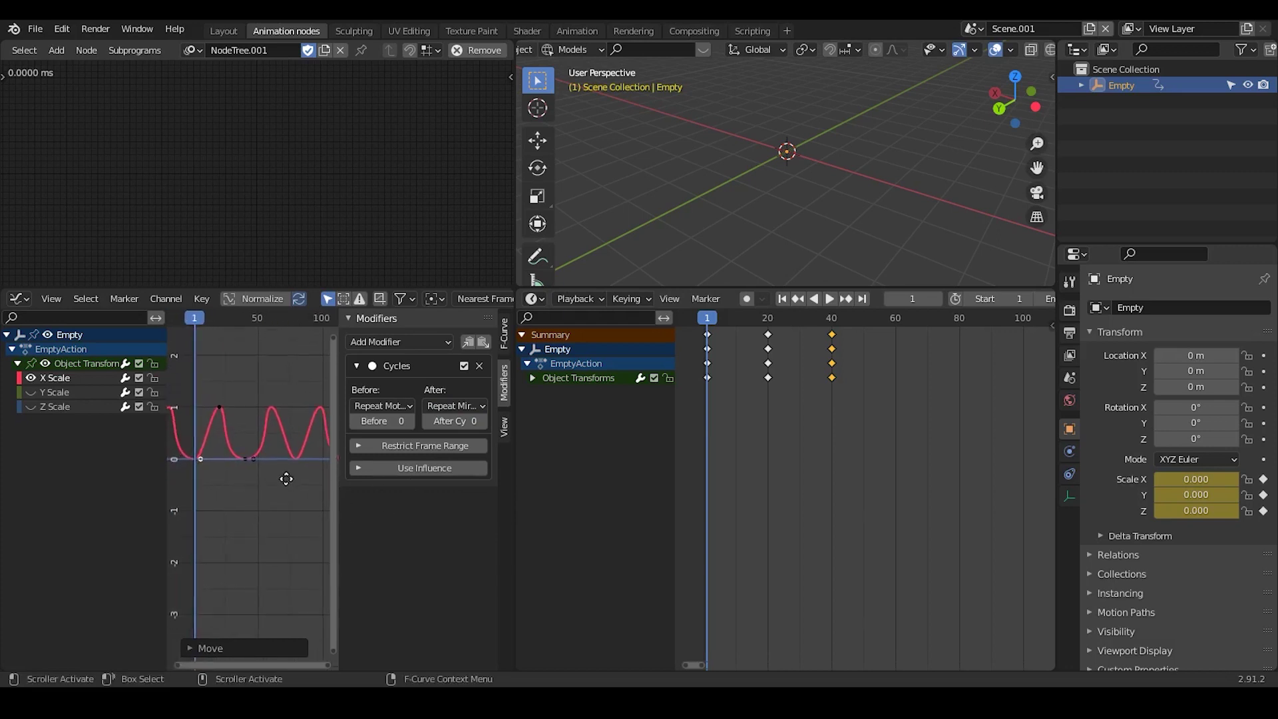
left_click(463, 408)
left_click(466, 441)
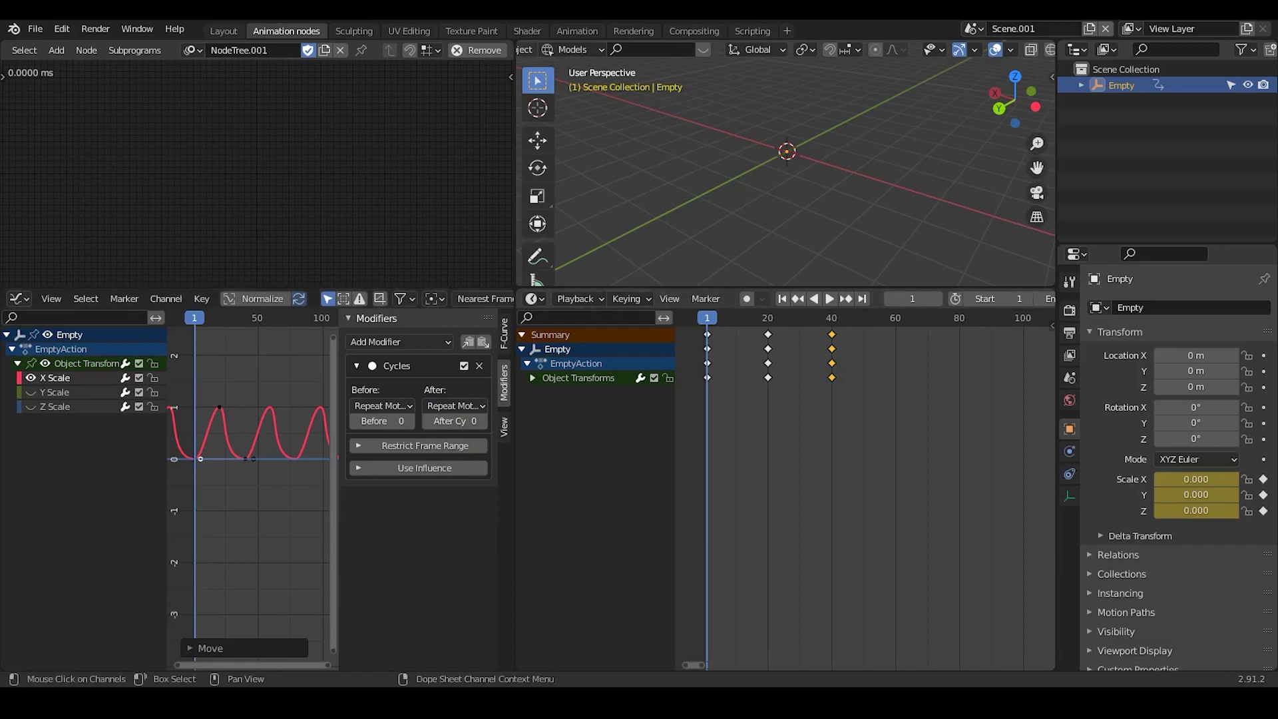
- Play the animation to check the looping X scale motion of the empty
left_click(831, 300)
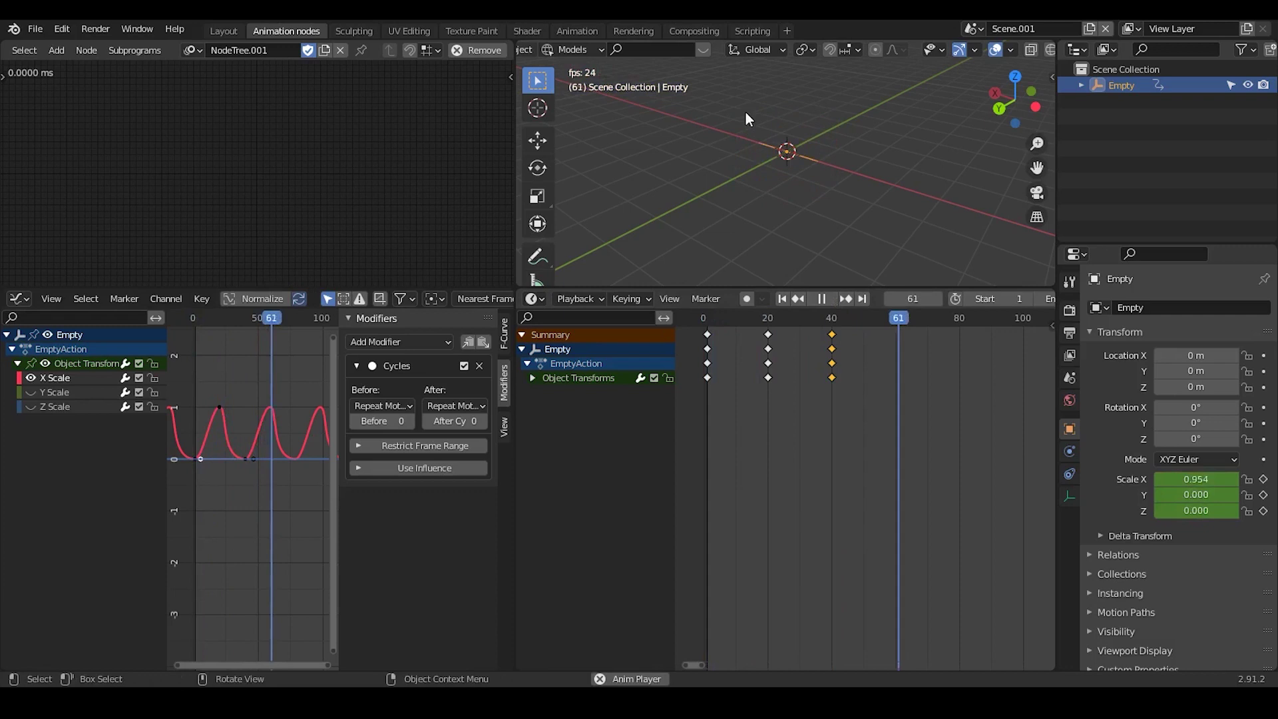
left_click(823, 300)
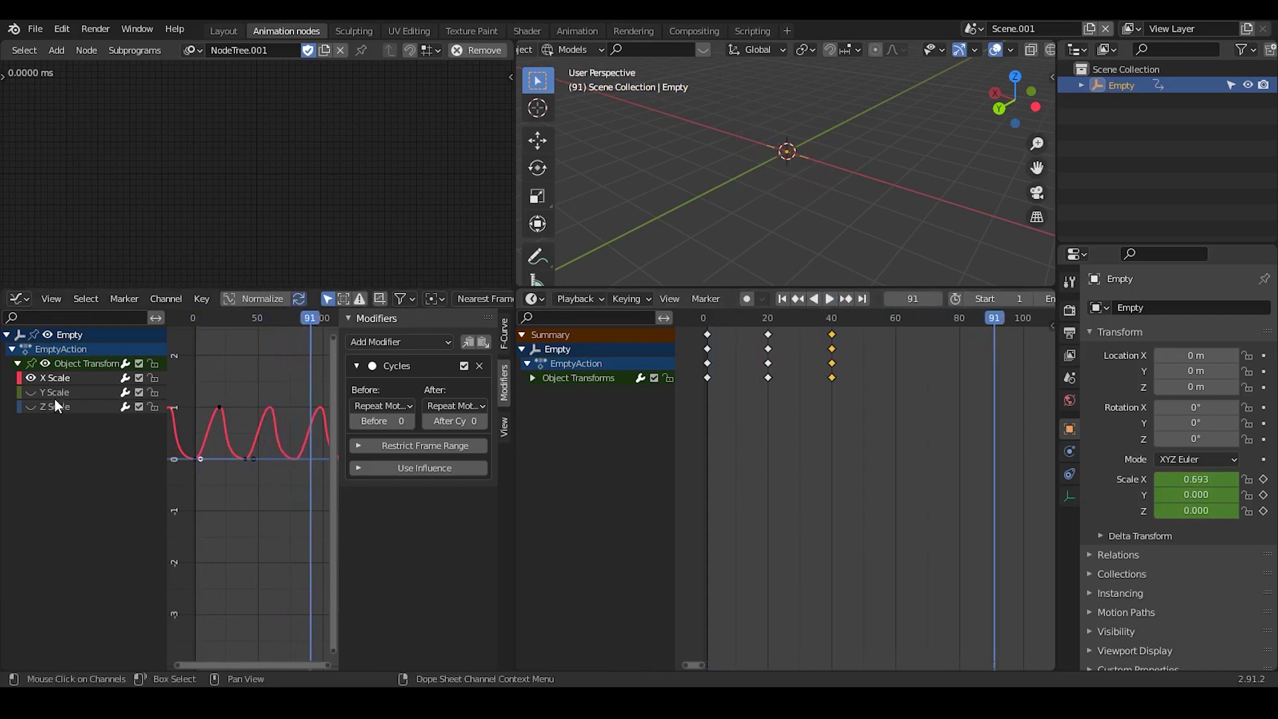
- Show the Y and Z Scale curves, hide X Scale, and select the Y Scale curve to check its modifiers
left_click(31, 394)
left_click(31, 405)
left_click(32, 377)
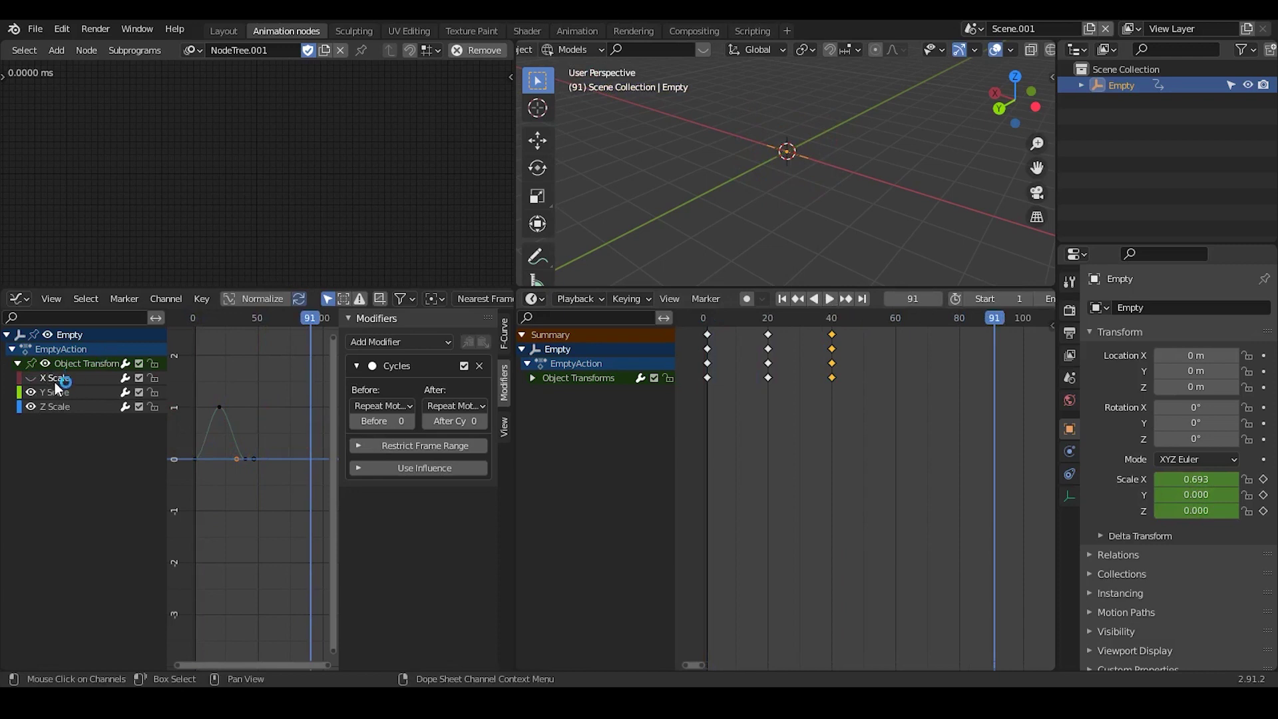
left_click(56, 391)
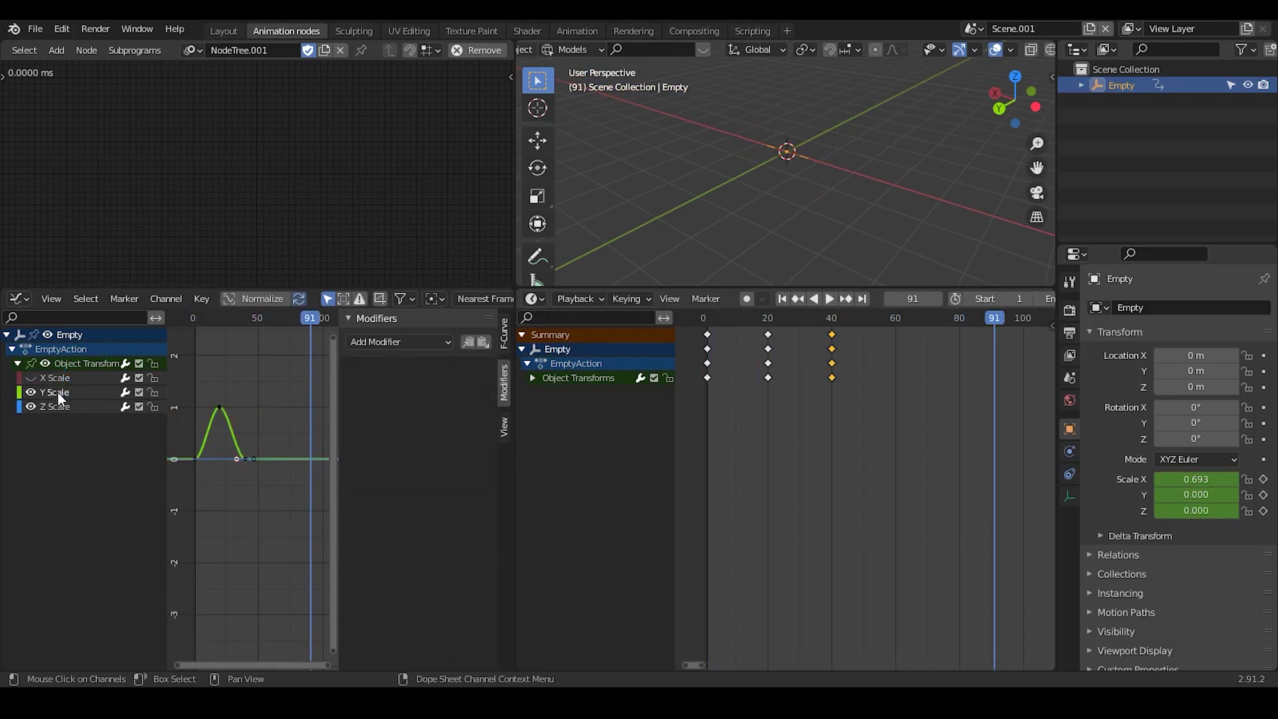
left_click(60, 406)
left_click(52, 392)
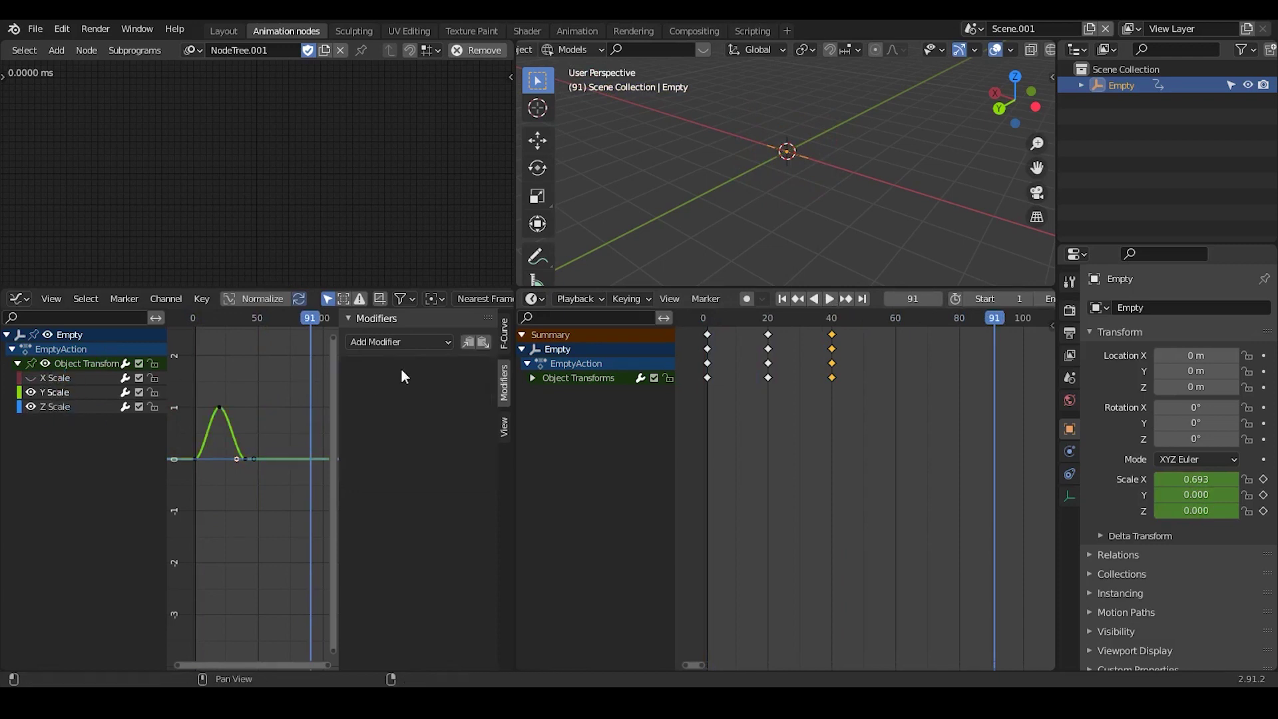
left_click(390, 342)
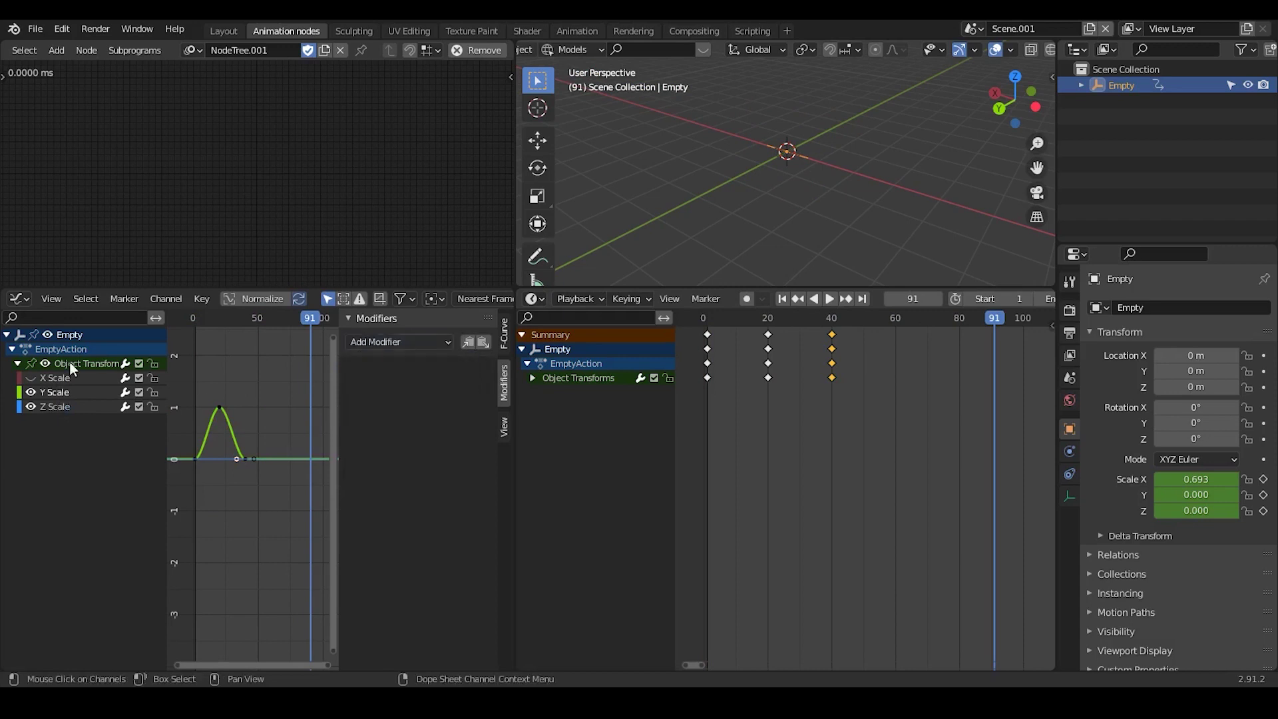
- Show the X Scale curve again and copy its Cycles modifier onto the Y Scale curve
left_click(30, 378)
left_click(54, 379)
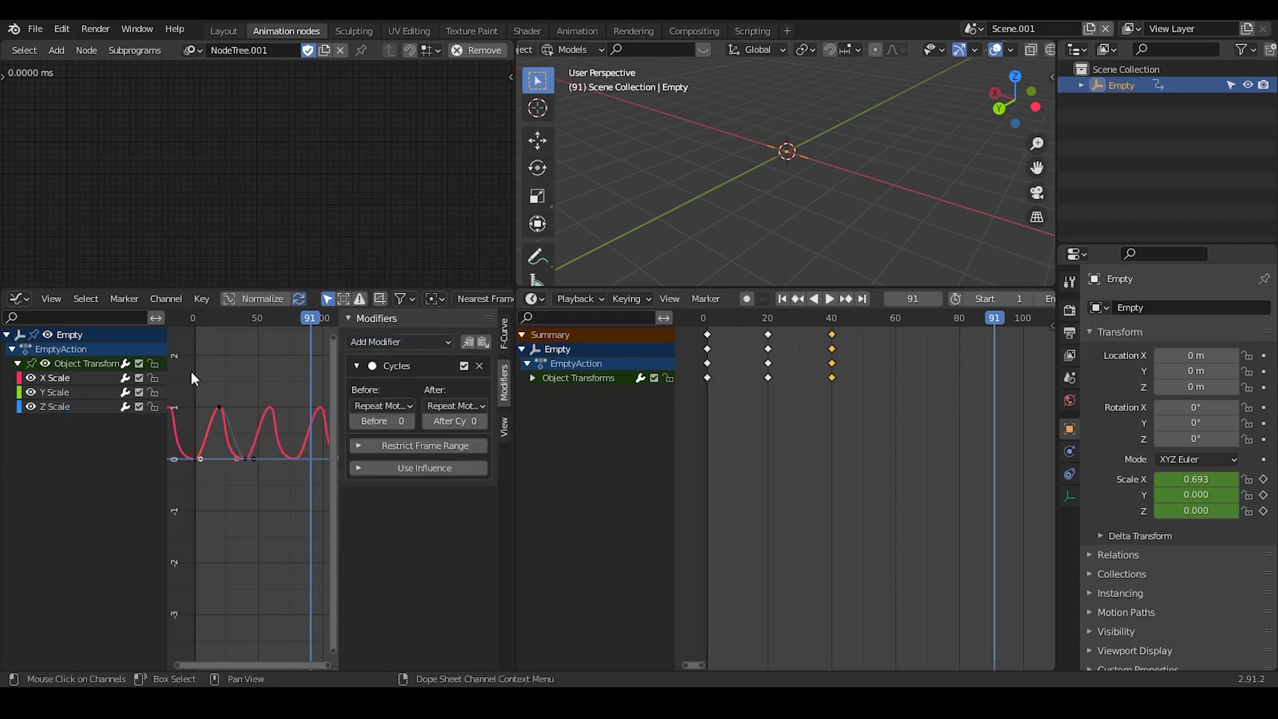
left_click(468, 342)
left_click(66, 392)
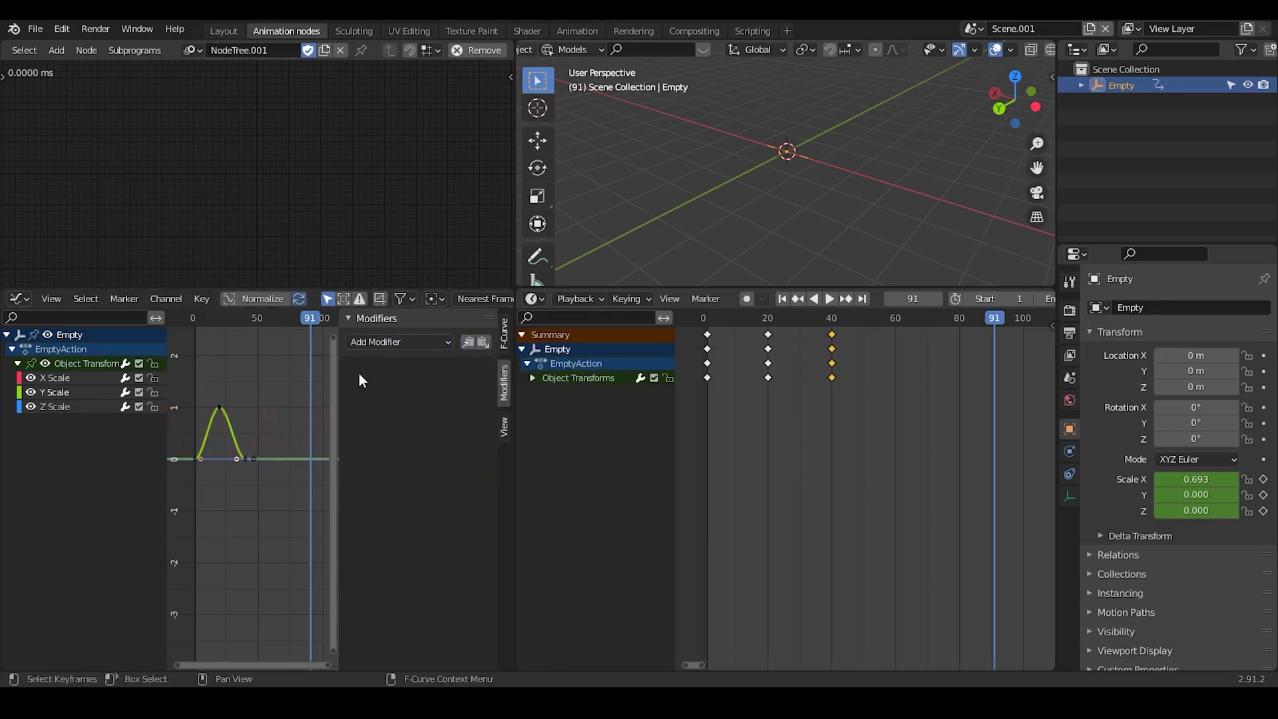
left_click(483, 343)
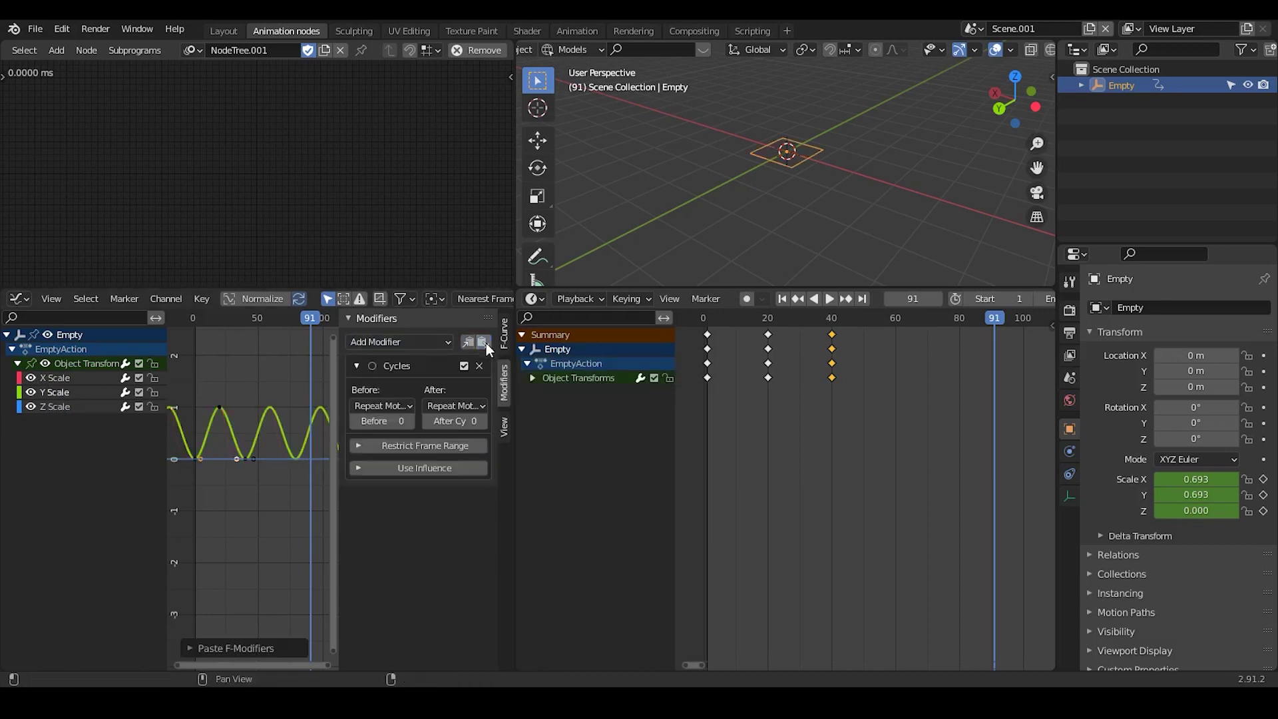
- Paste the copied Cycles modifier onto the Z Scale curve and play the animation from the first frame
left_click(75, 407)
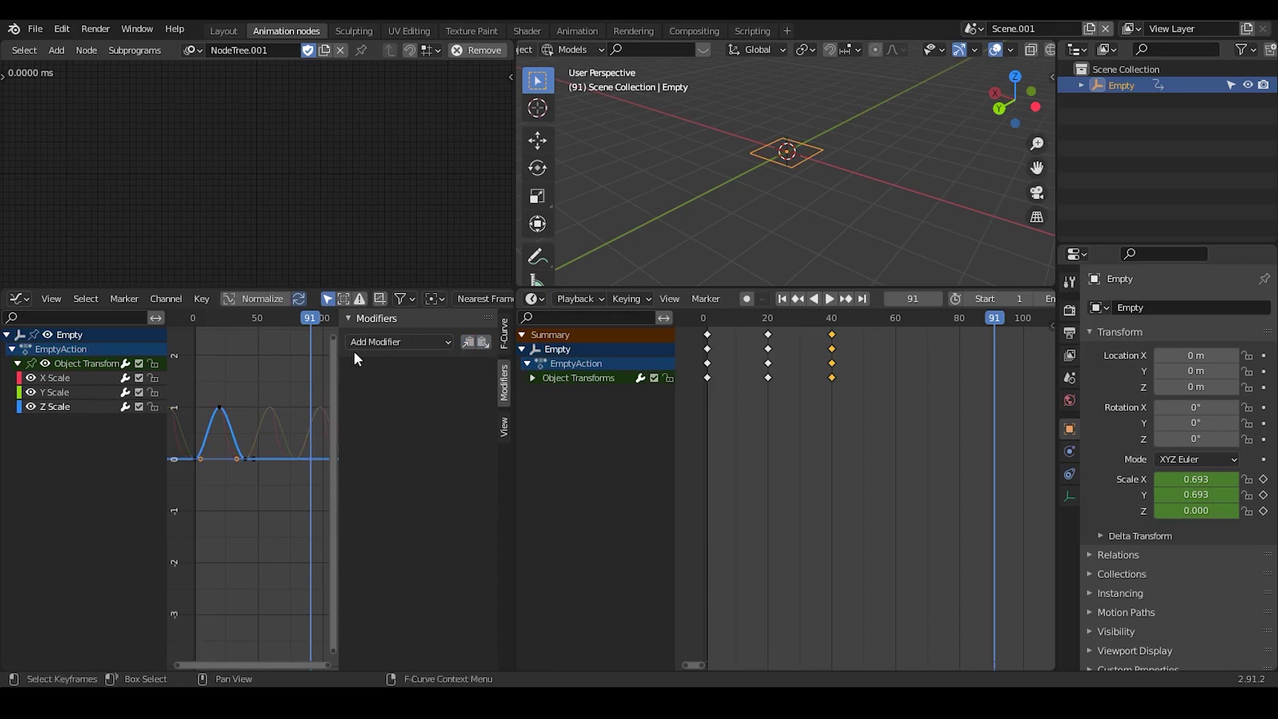
left_click(483, 342)
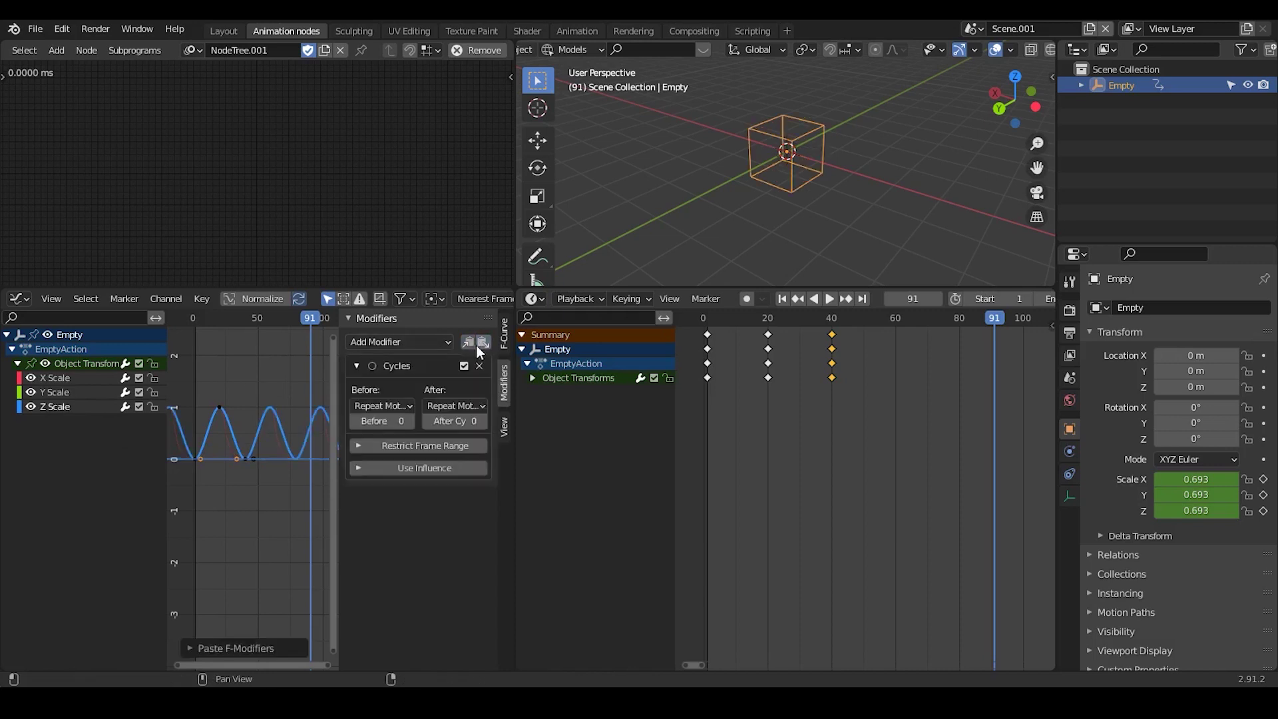
left_click(783, 299)
left_click(829, 299)
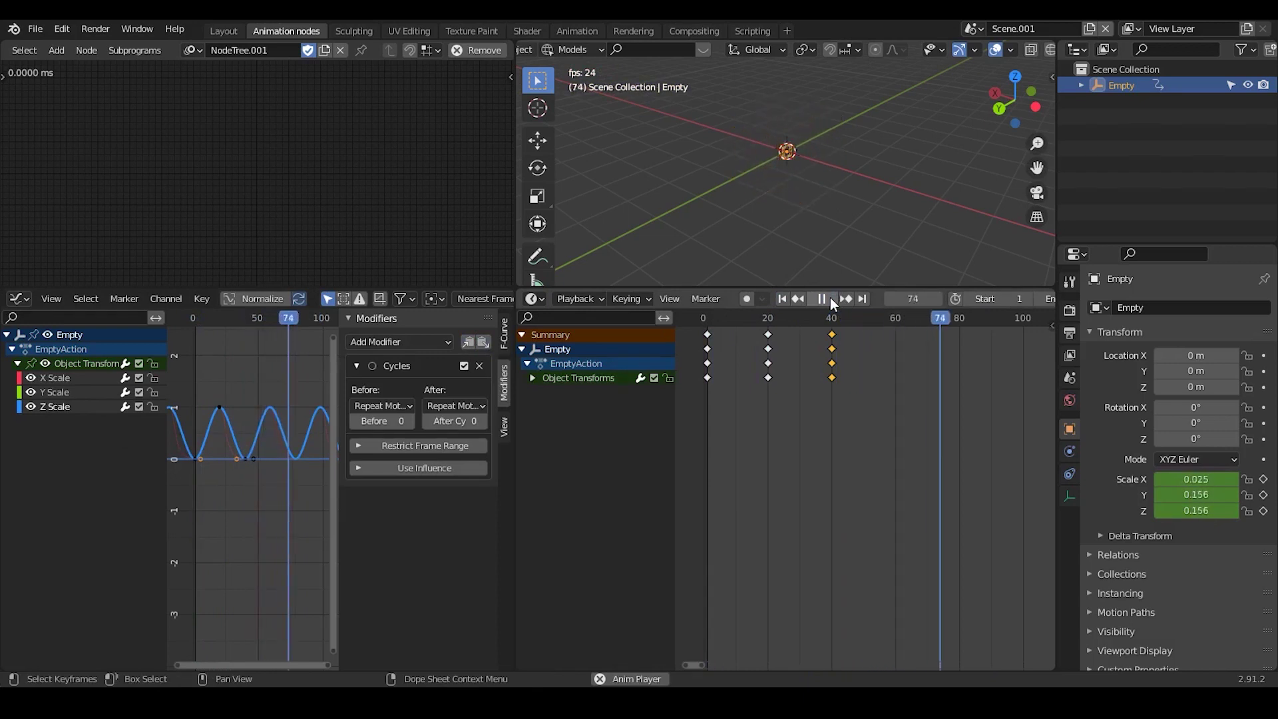
left_click(829, 299)
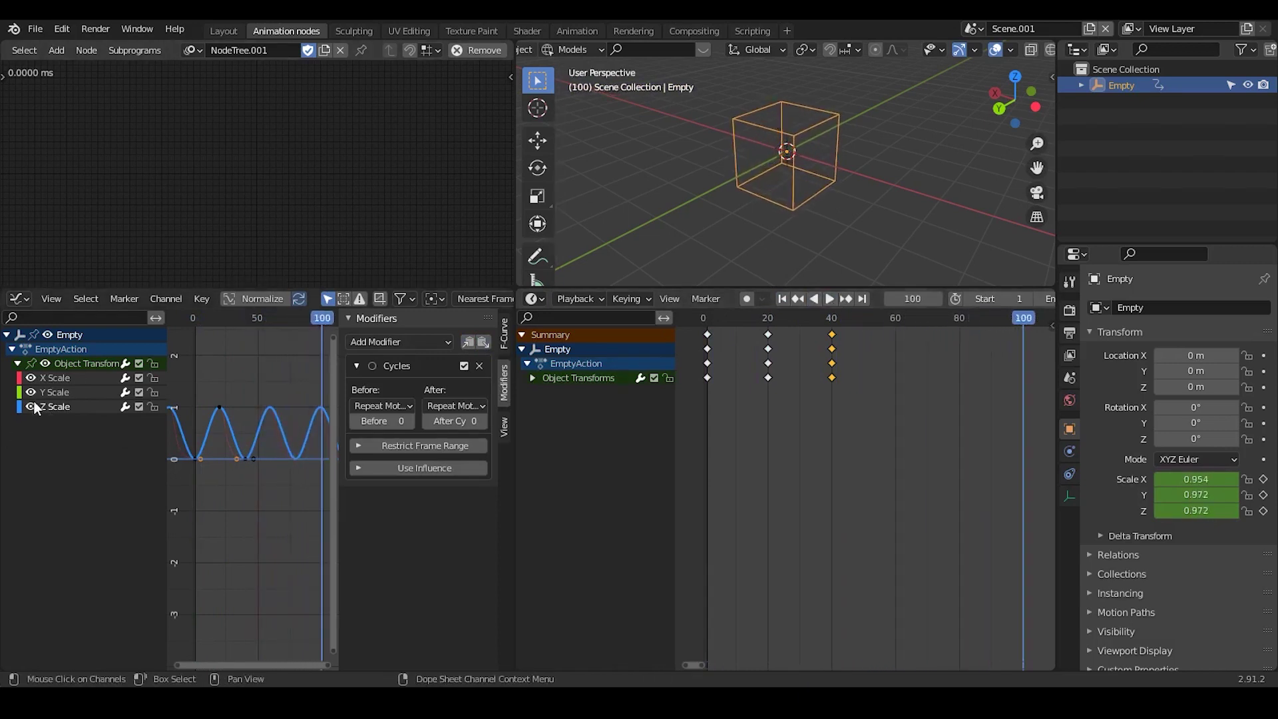
- Compare the X Scale and Y Scale curves around their frame 40 keyframes, and scrub the empty's animation to frame 31
left_click(67, 377)
left_click(233, 457)
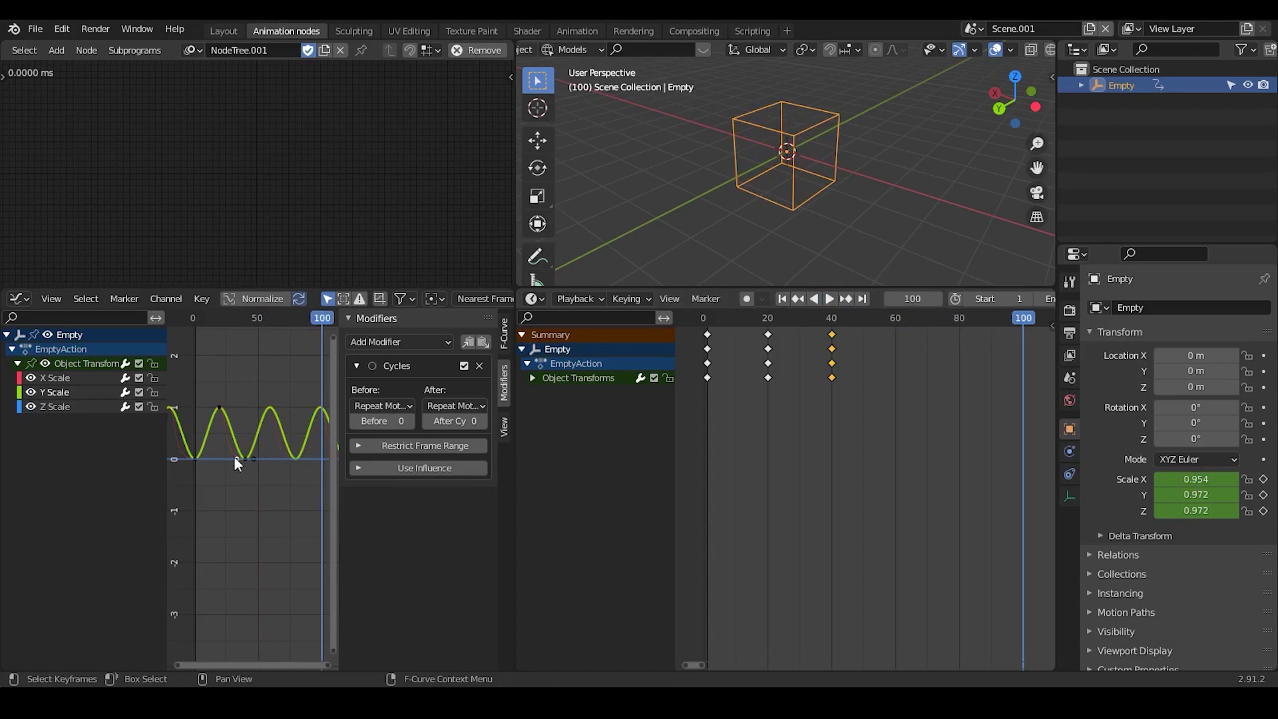
left_click_drag(261, 397, 231, 502)
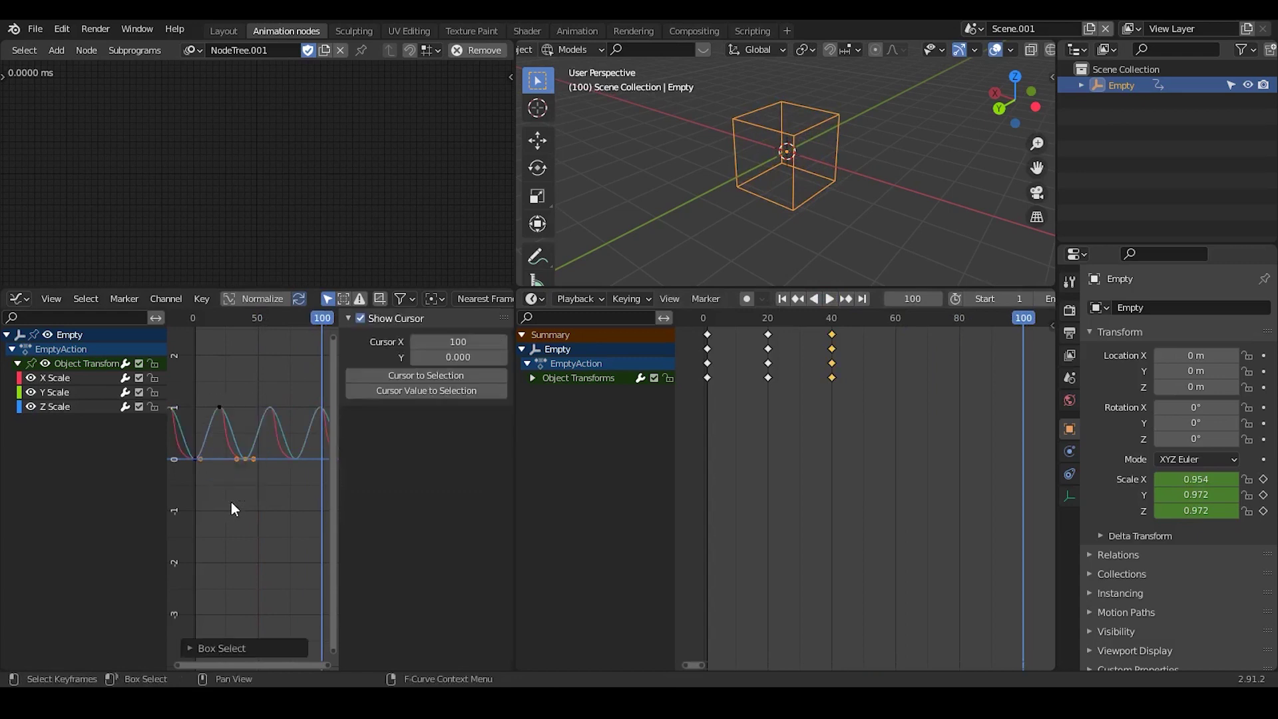
left_click(237, 457)
left_click(62, 379)
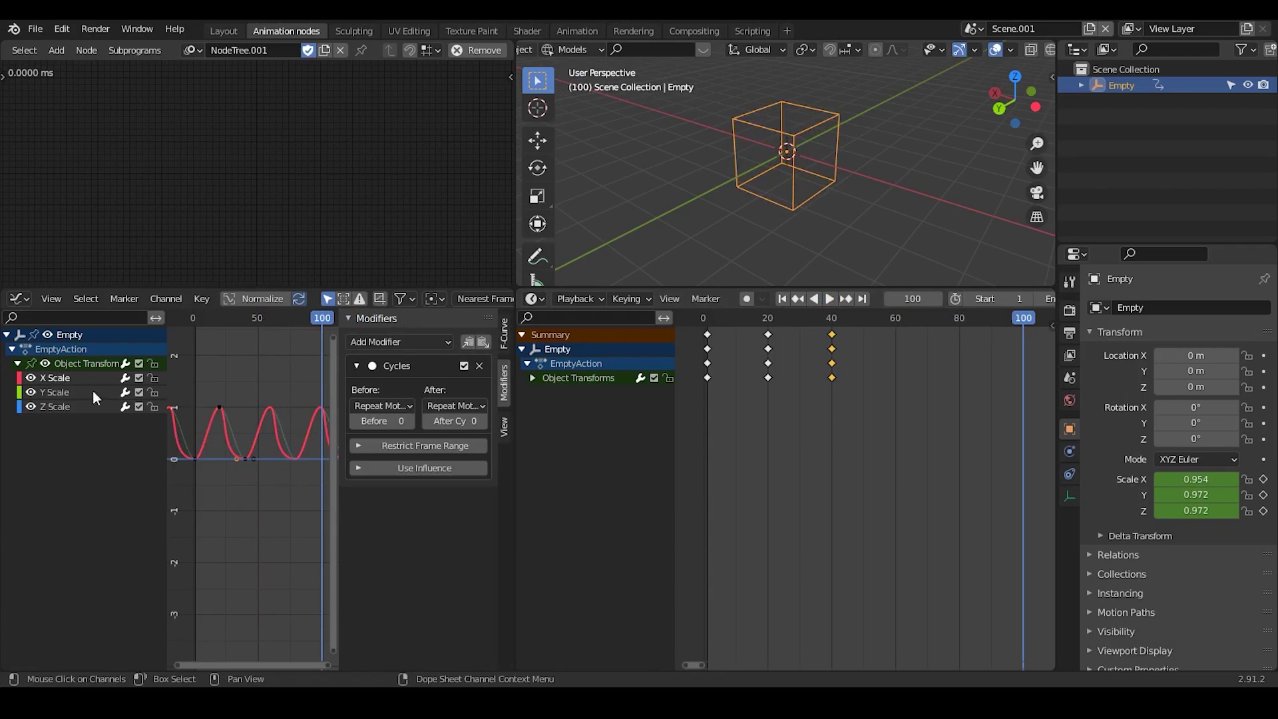
left_click(235, 461)
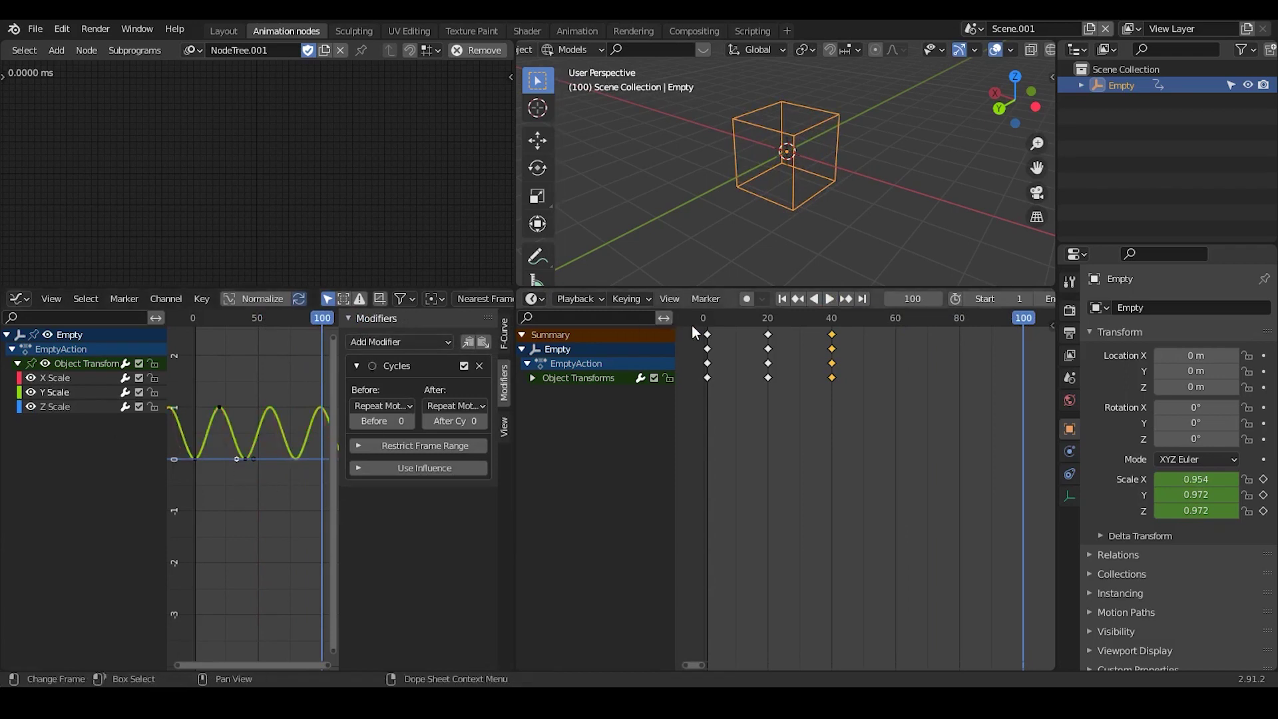
left_click_drag(713, 319, 786, 487)
key("space")
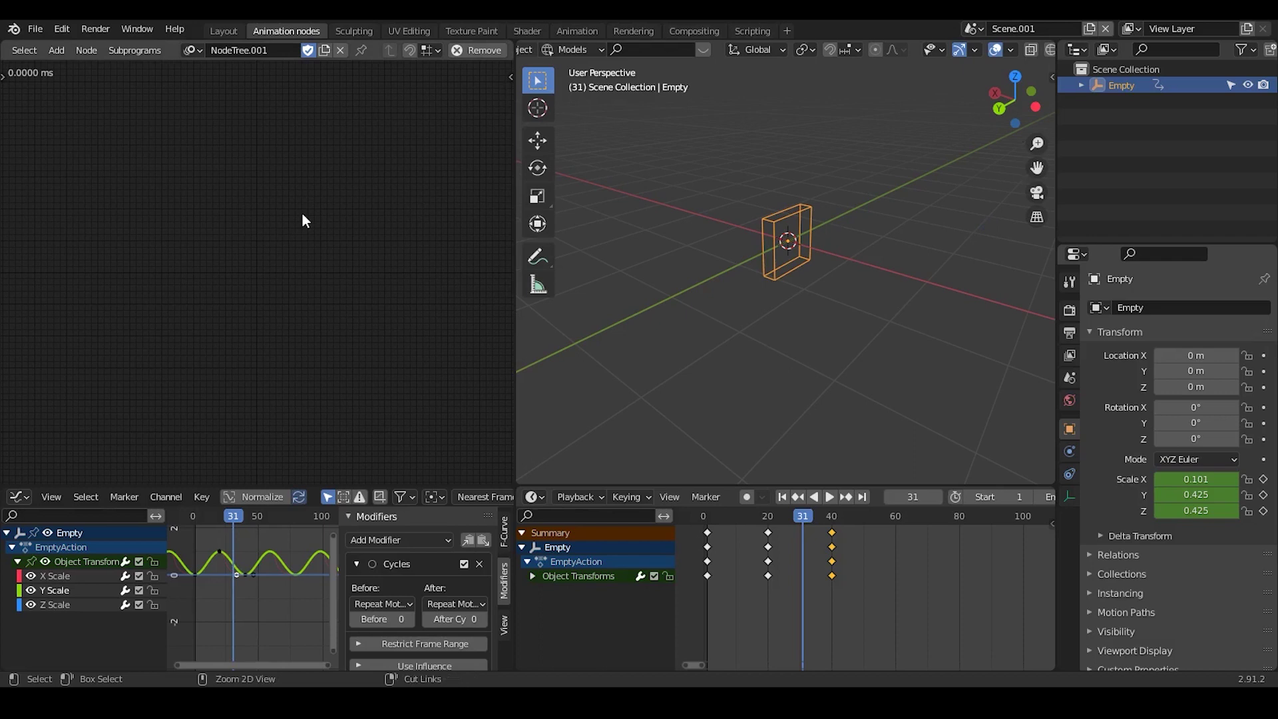
- Add an Object Transforms Output node to the node tree
key("ctrl+a")
type("object")
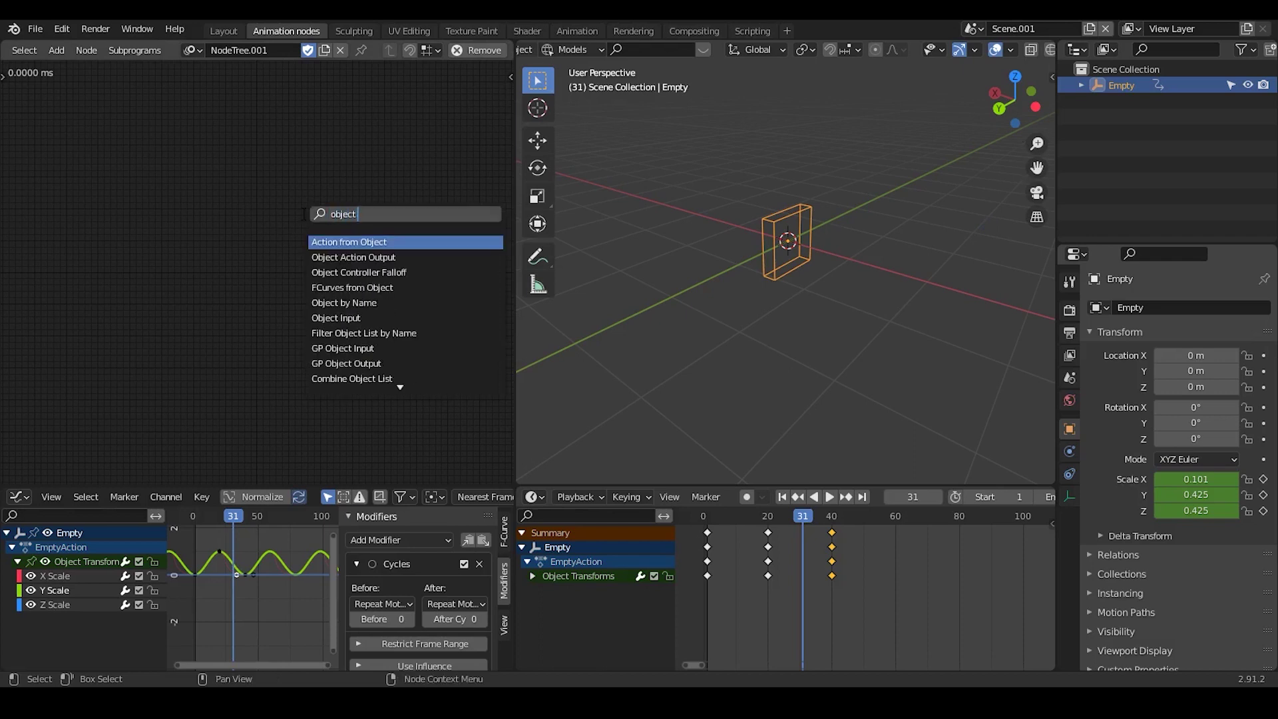
type(" transform out")
key("Return")
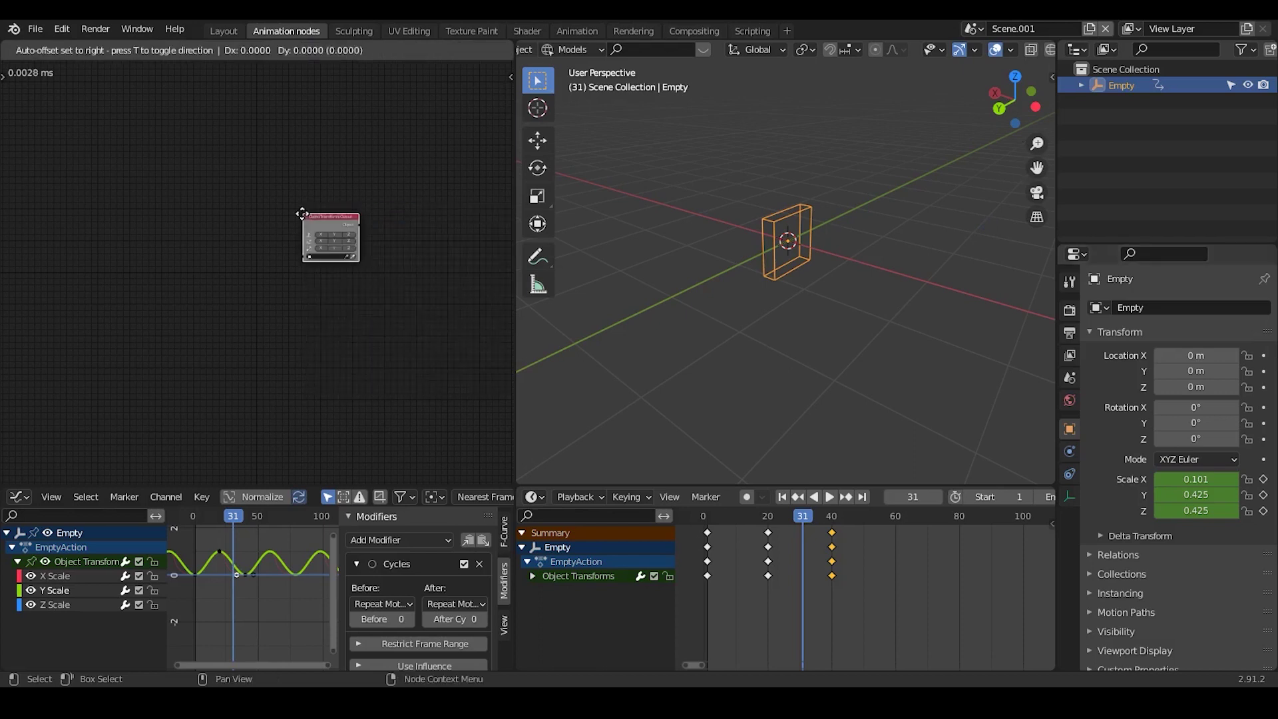
scroll(316, 193, "up", 2)
left_click(256, 190)
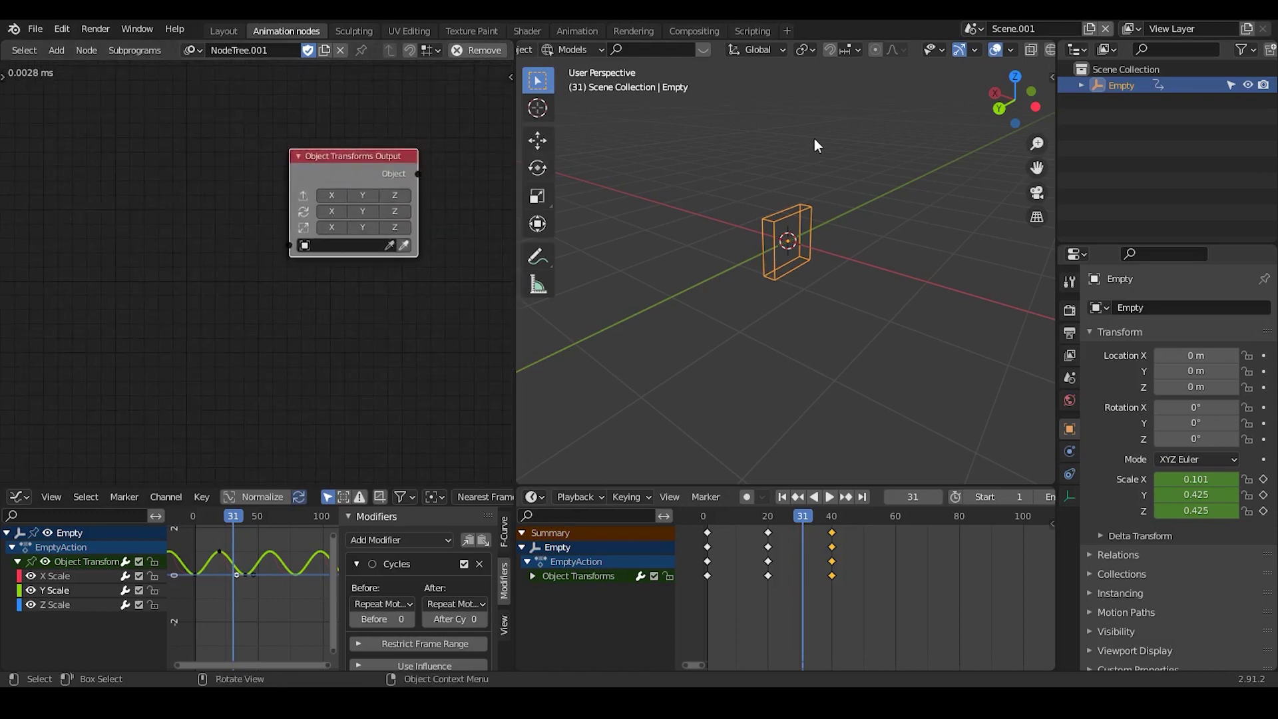
- Add a UV sphere to the scene
key("shift+a")
mouse_move(784, 61)
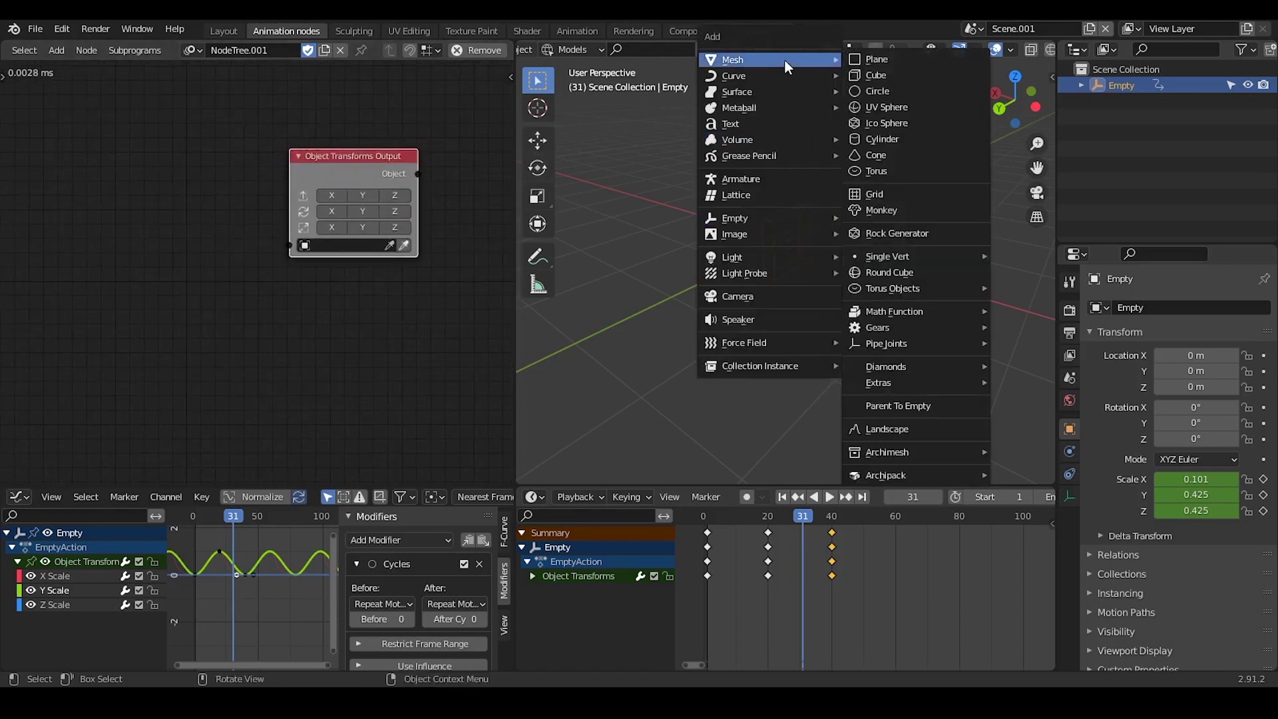
left_click(916, 110)
- Assign the sphere to the Object Transforms Output node and enable its X, Y and Z scale inputs
left_click(403, 246)
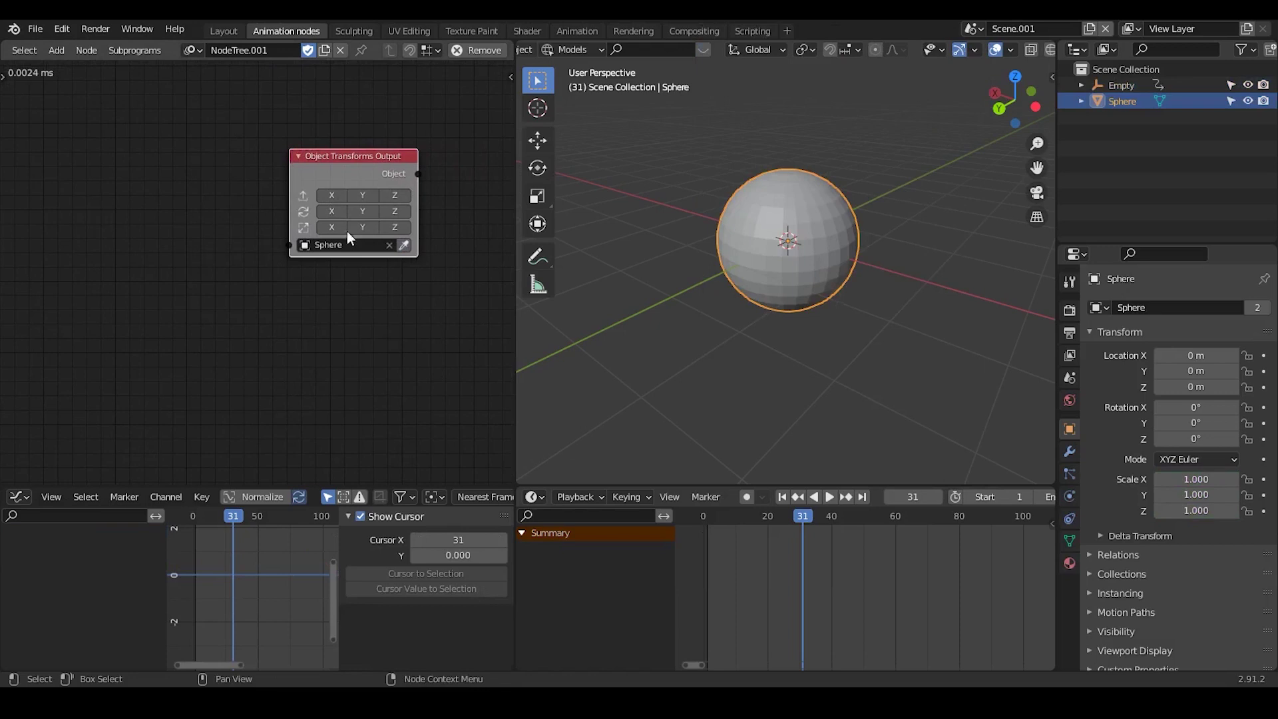
left_click(331, 227)
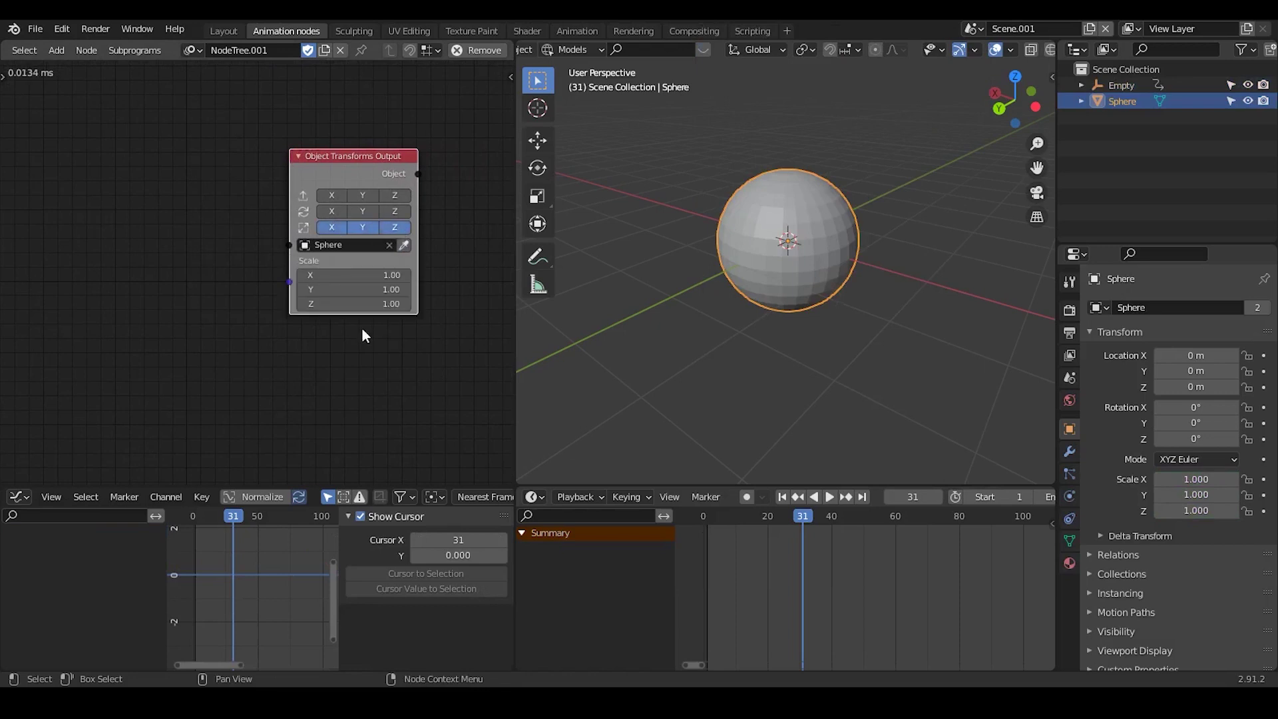
- Keyframe the Scale values in the Object Transforms Output node, and remove those keyframes
key("i")
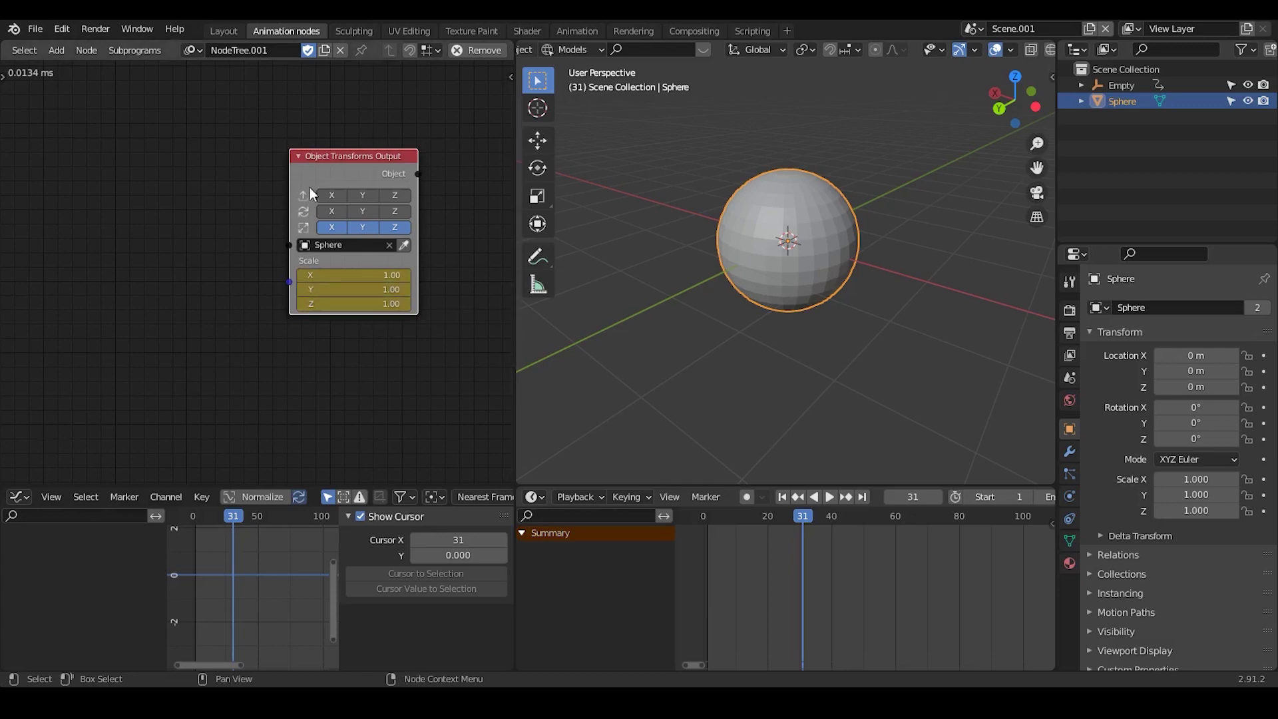
right_click(355, 277)
left_click(355, 279)
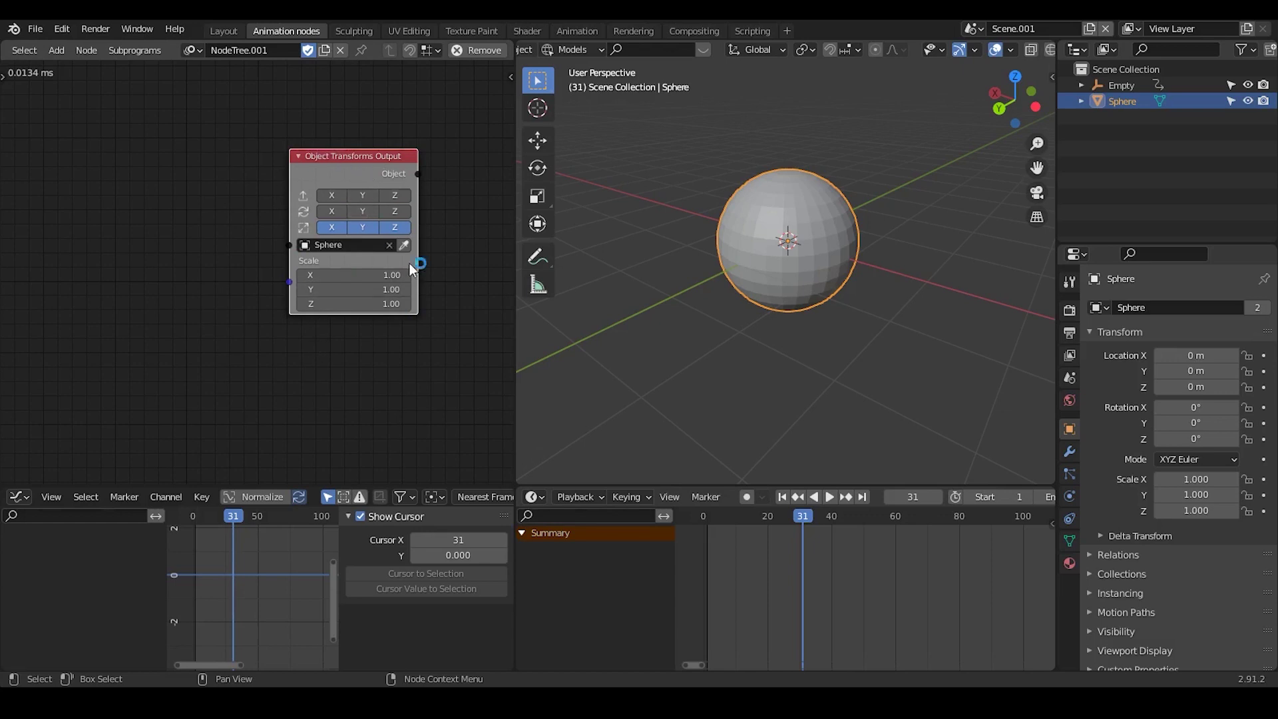
- Return to frame 1 and add an Object Transforms Input node beside the Object Transforms Output node
left_click(784, 497)
middle_click_drag(329, 357, 336, 330)
key("ctrl+a")
type("obje")
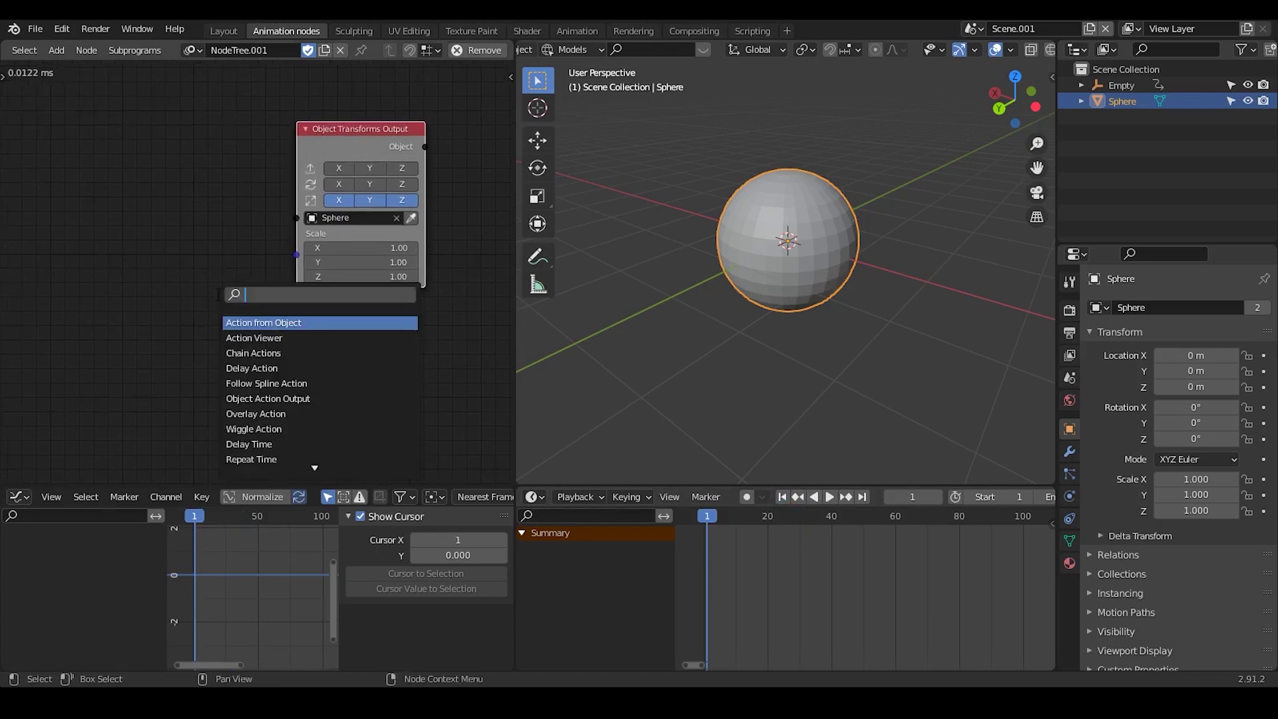
type("ct transform")
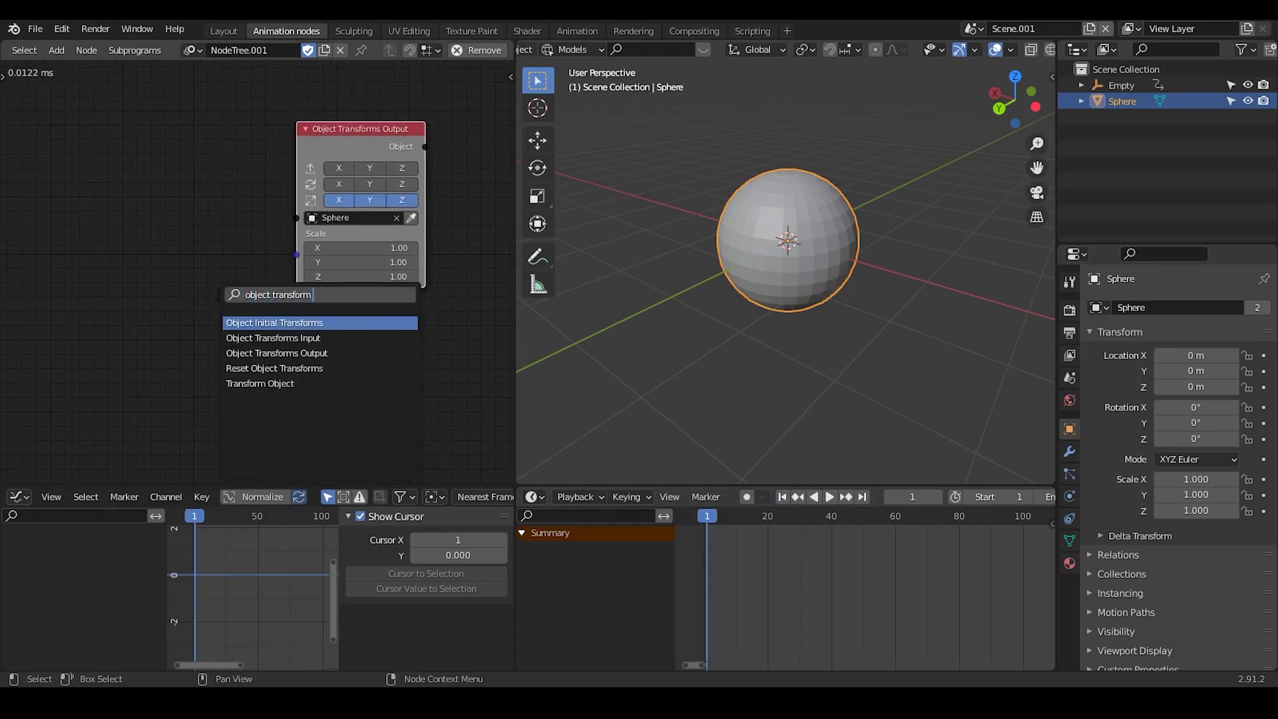
type(" in")
key("Down")
key("Return")
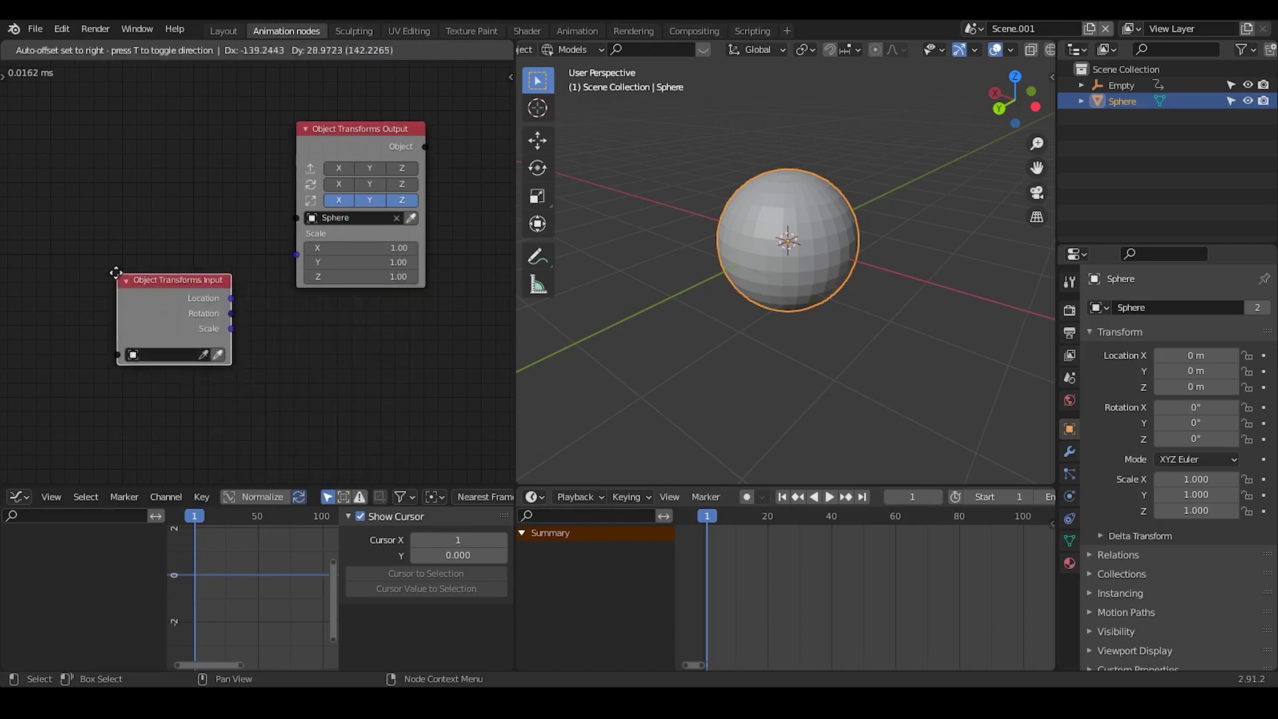
left_click(115, 272)
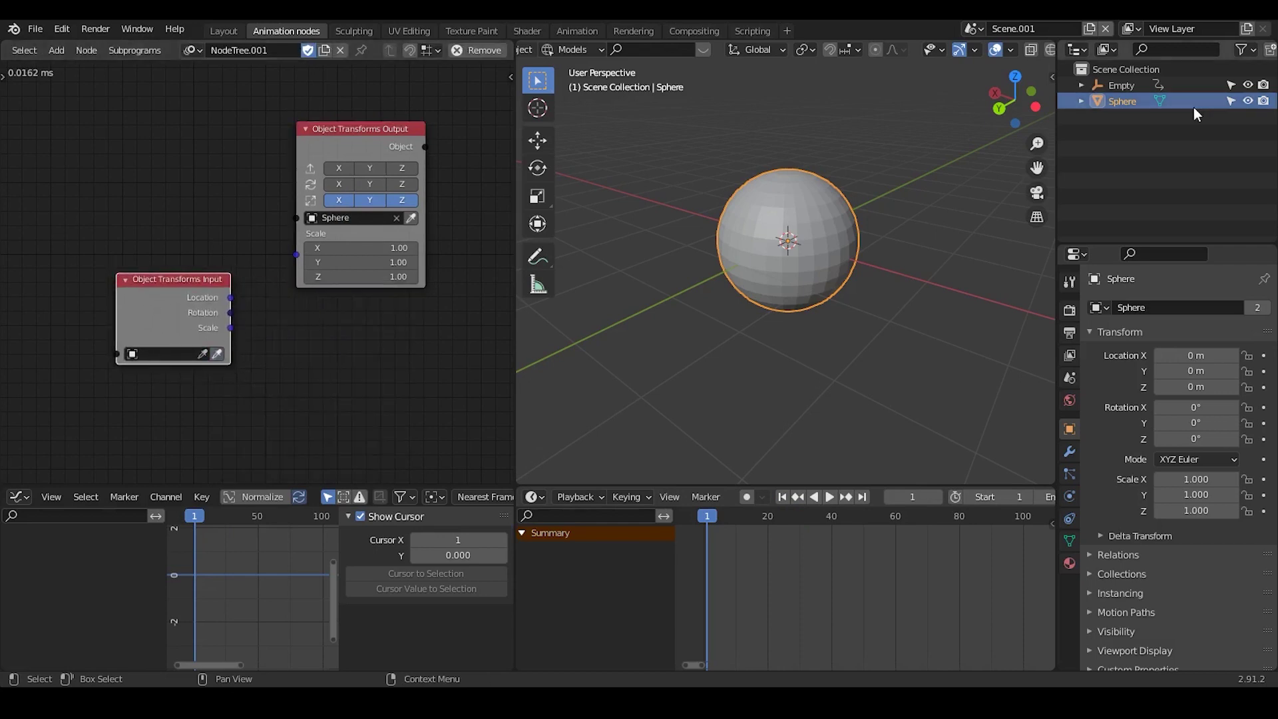
- Assign the empty to the Object Transforms Input node and link its Scale output to the output node's Scale input
left_click(1142, 86)
left_click(216, 353)
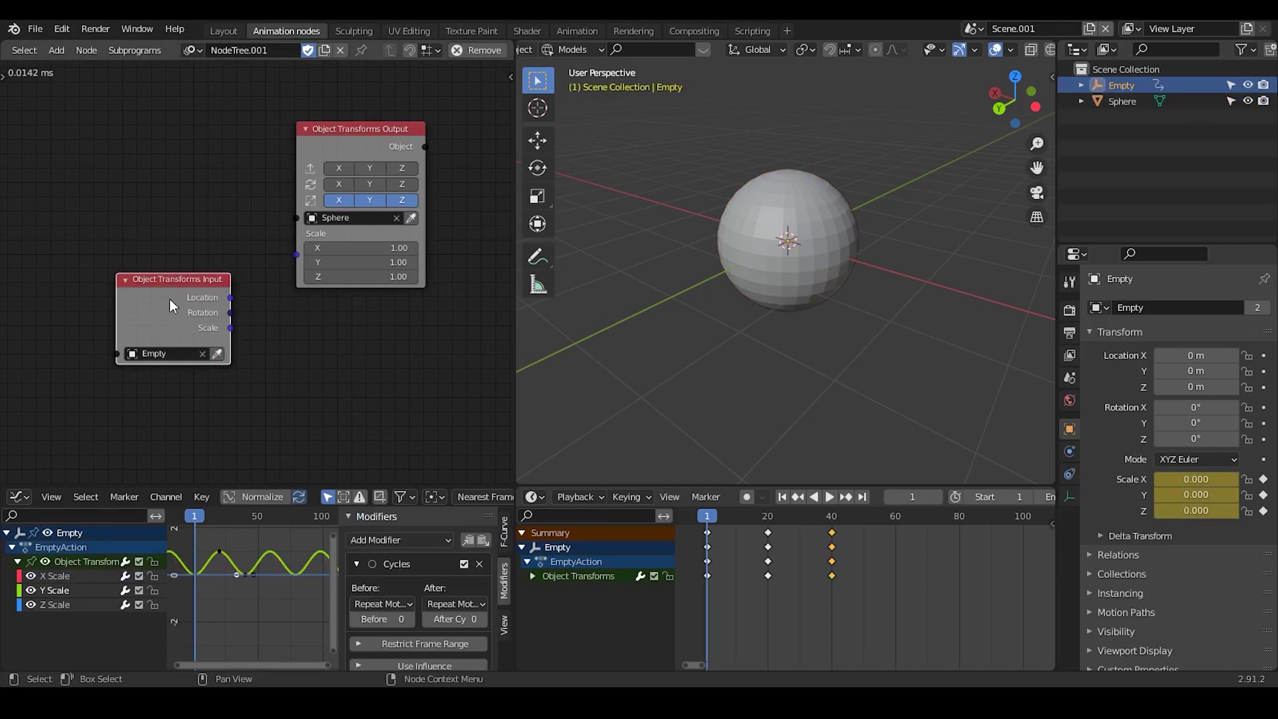
left_click_drag(187, 310, 296, 254)
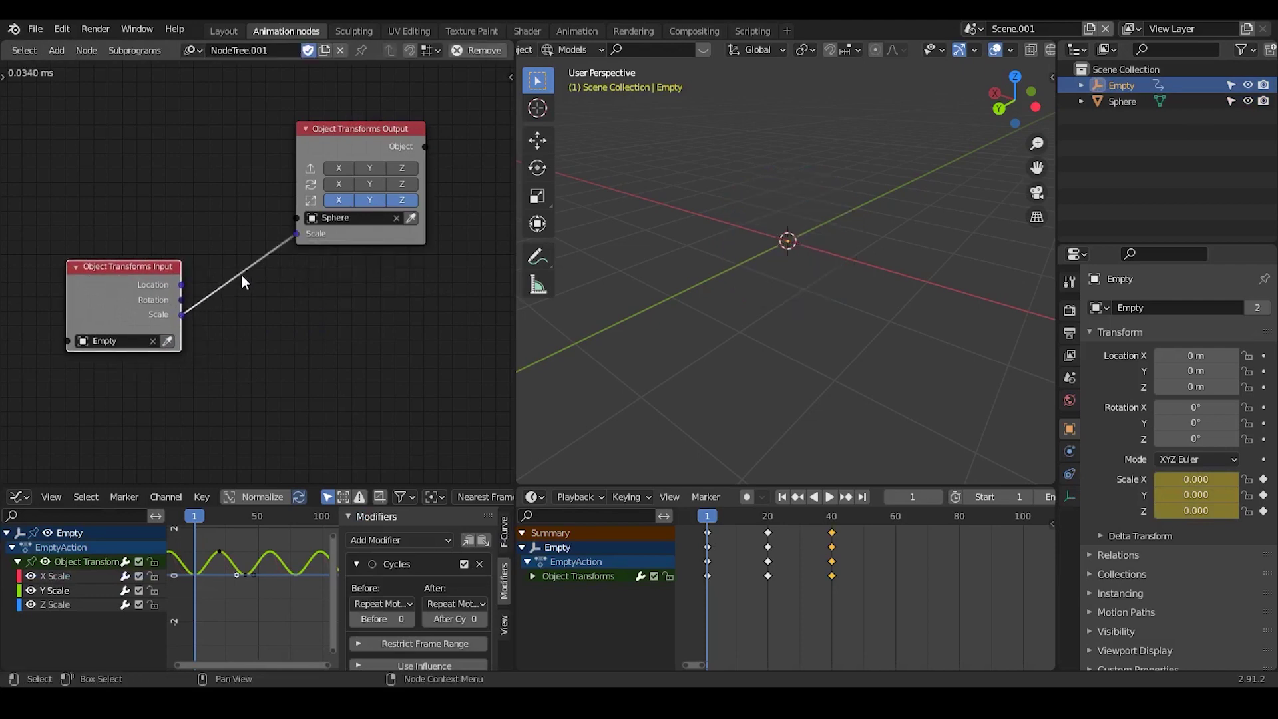
- Play the animation to check the sphere's scaling, stop it, and select the empty around the sphere
left_click(829, 498)
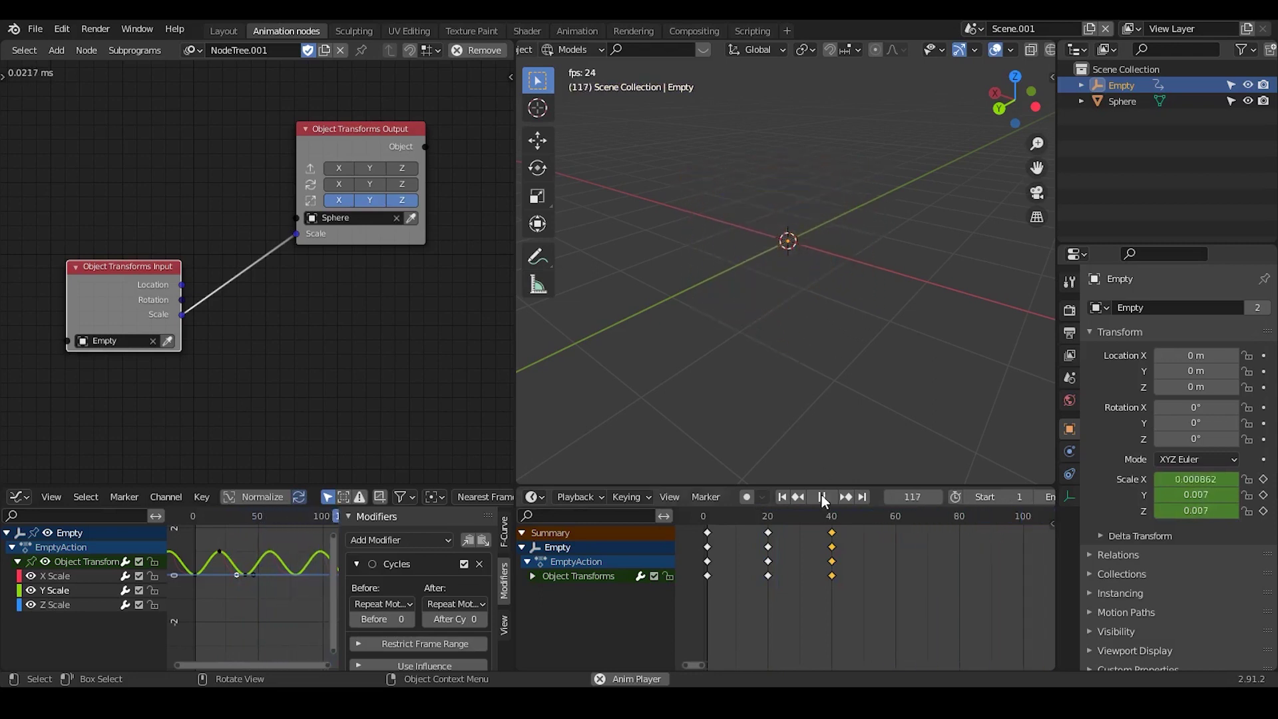
key("space")
left_click(896, 201)
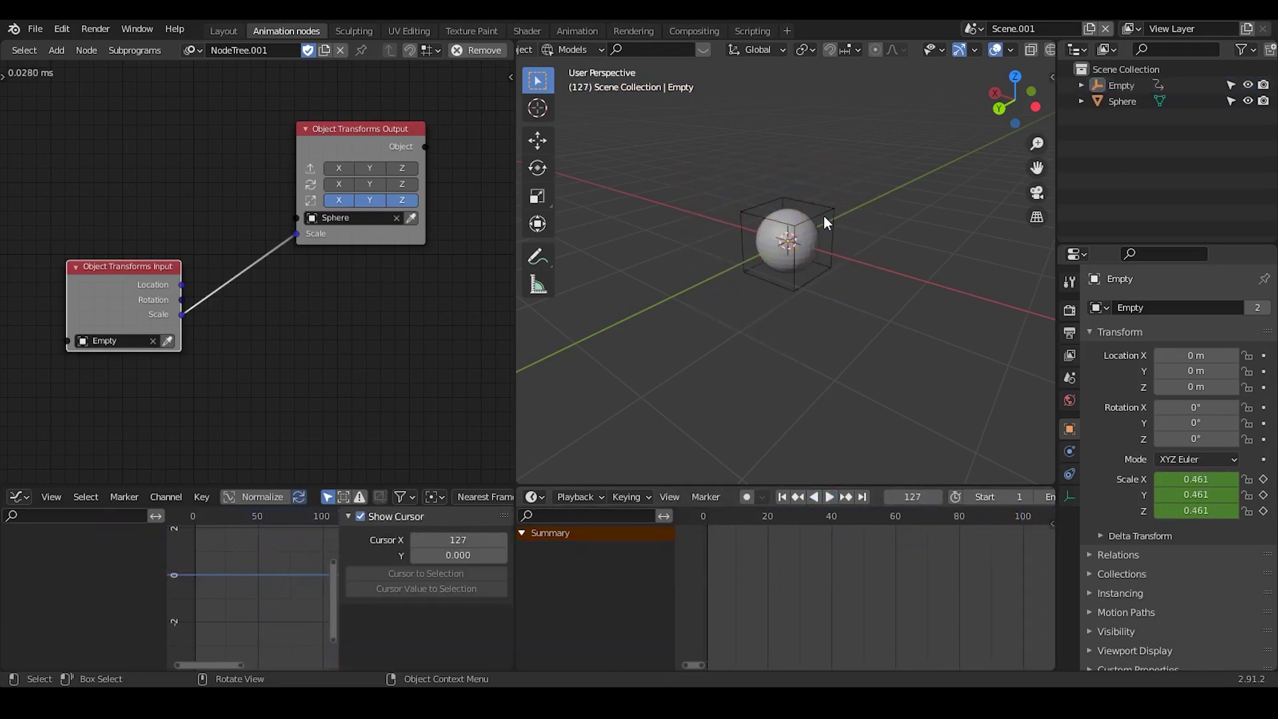
left_click(772, 212)
left_click(810, 213)
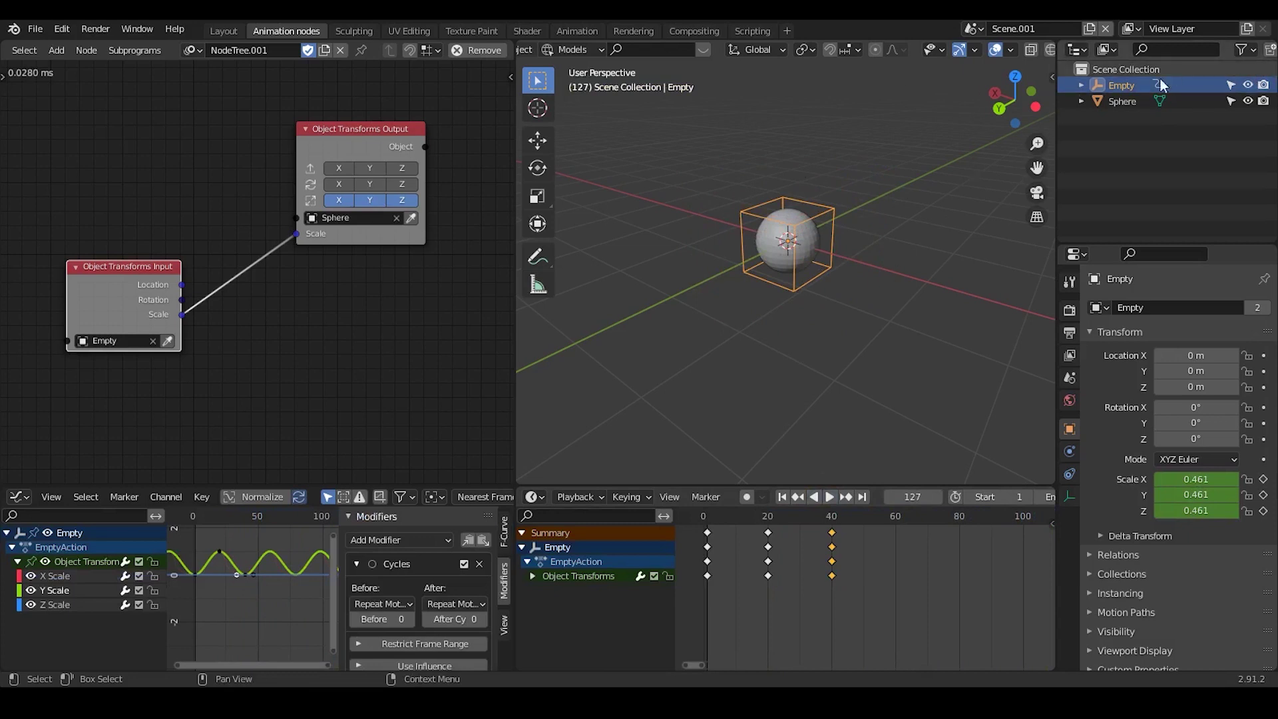
left_click(810, 213)
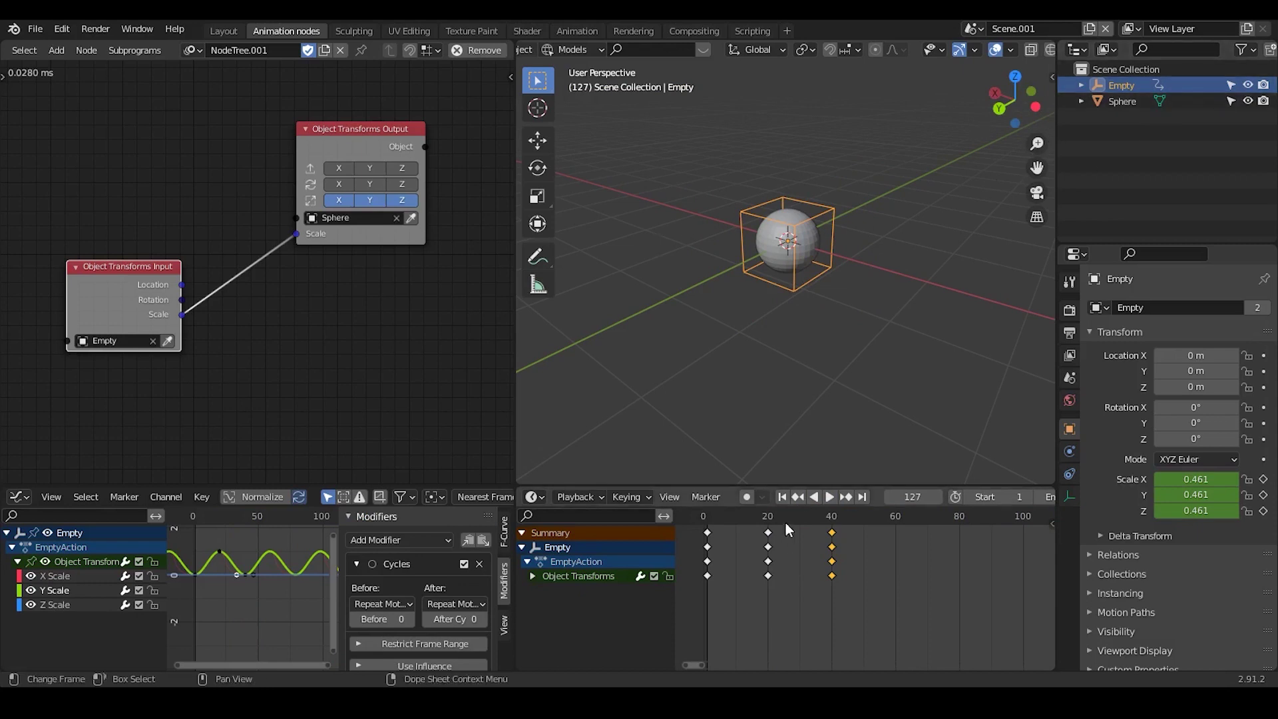
- Replay the animation twice from the first frame to compare the sphere's scale with the empty's
left_click(782, 497)
left_click(831, 498)
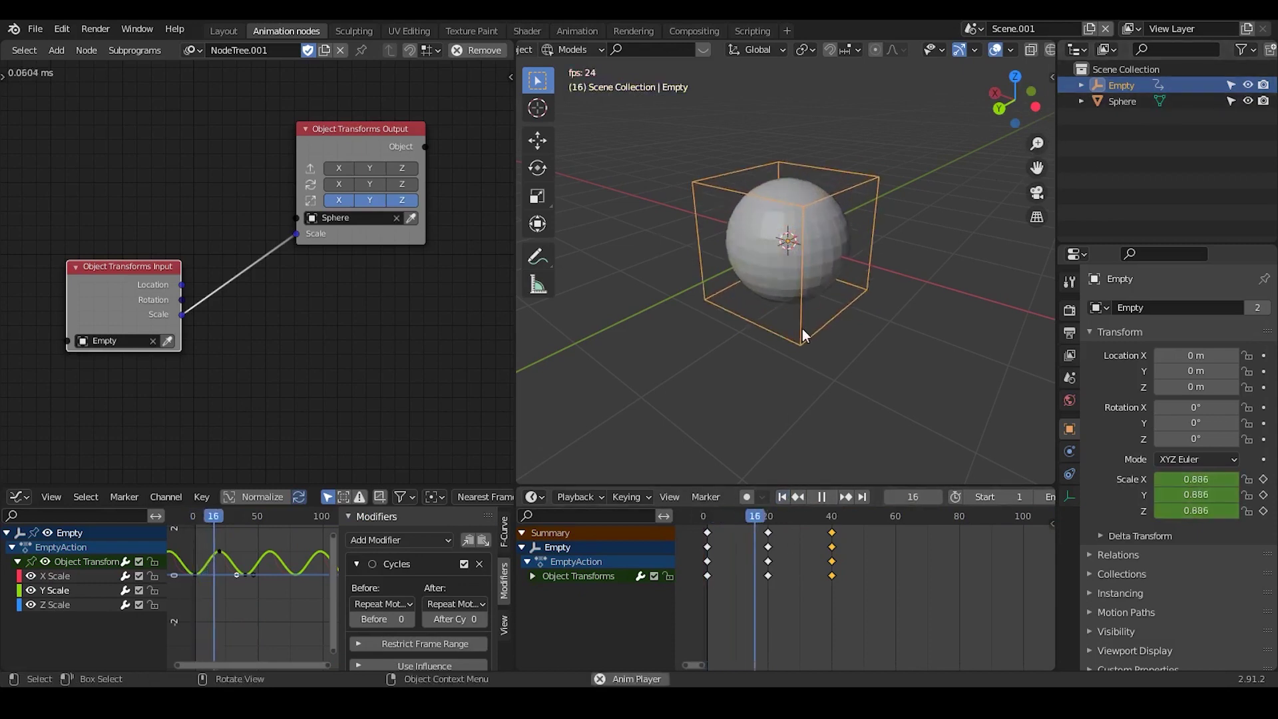
left_click(830, 499)
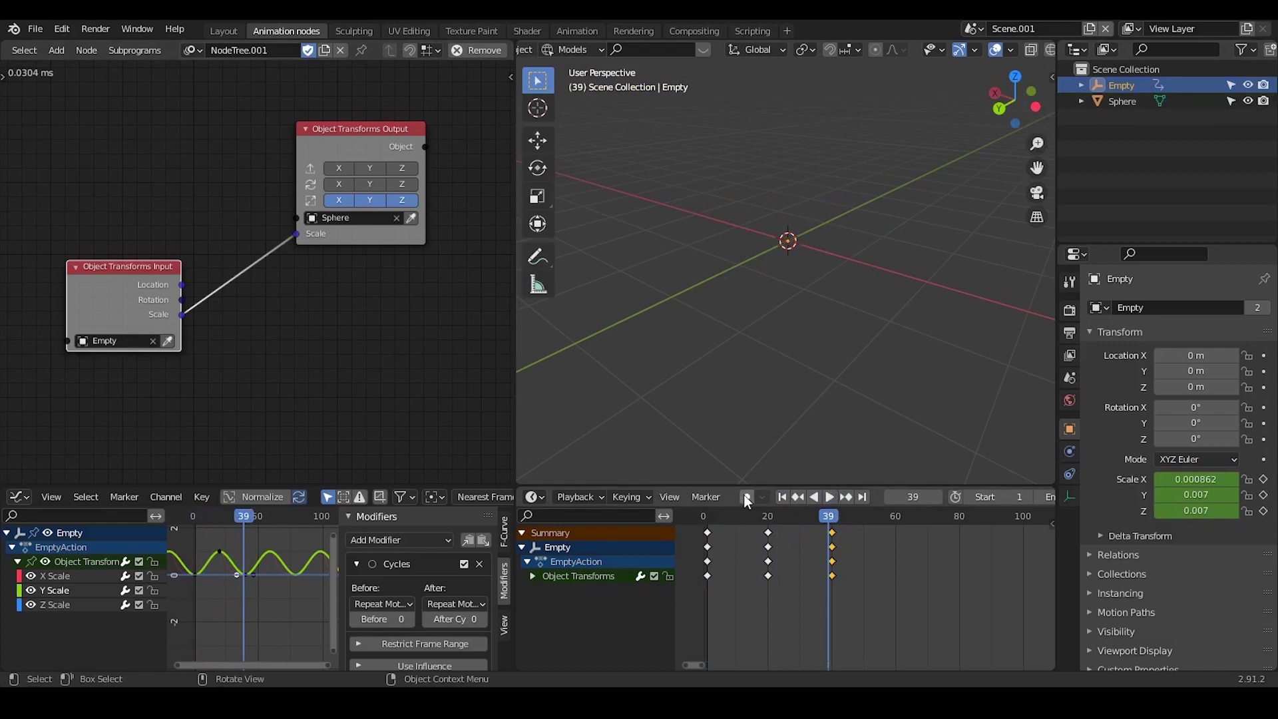
left_click(782, 496)
left_click(829, 498)
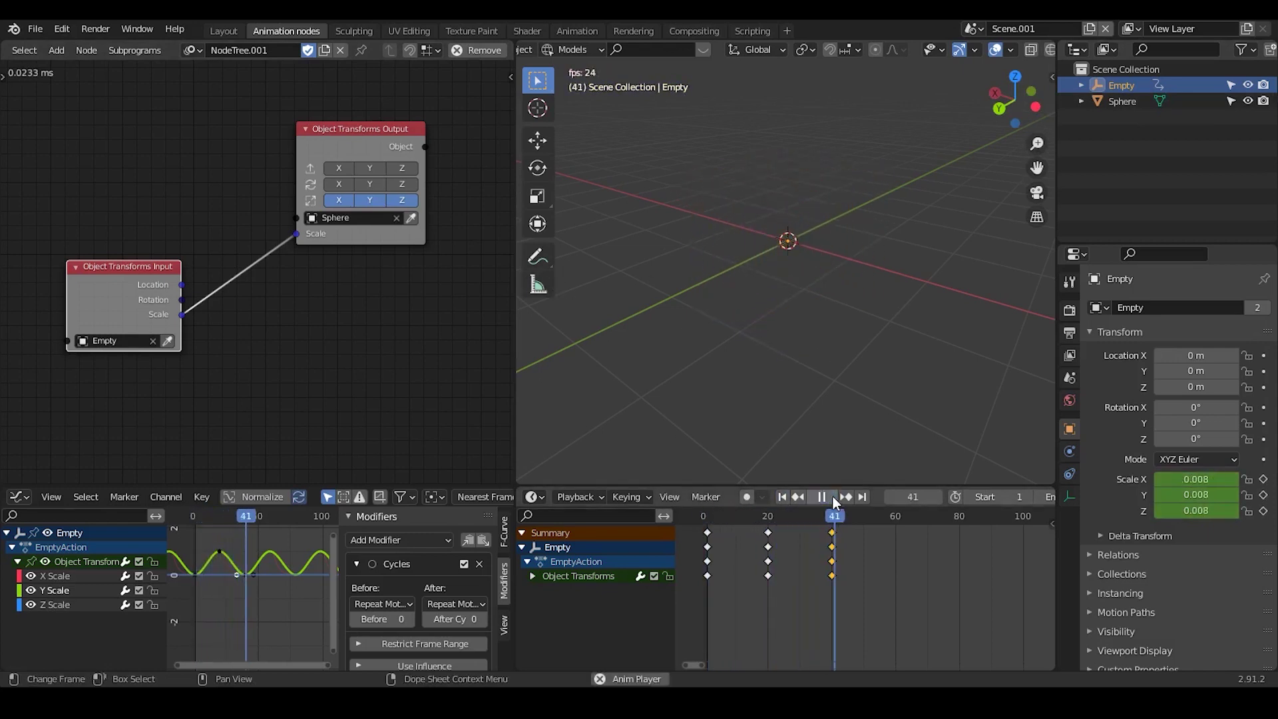
left_click(824, 498)
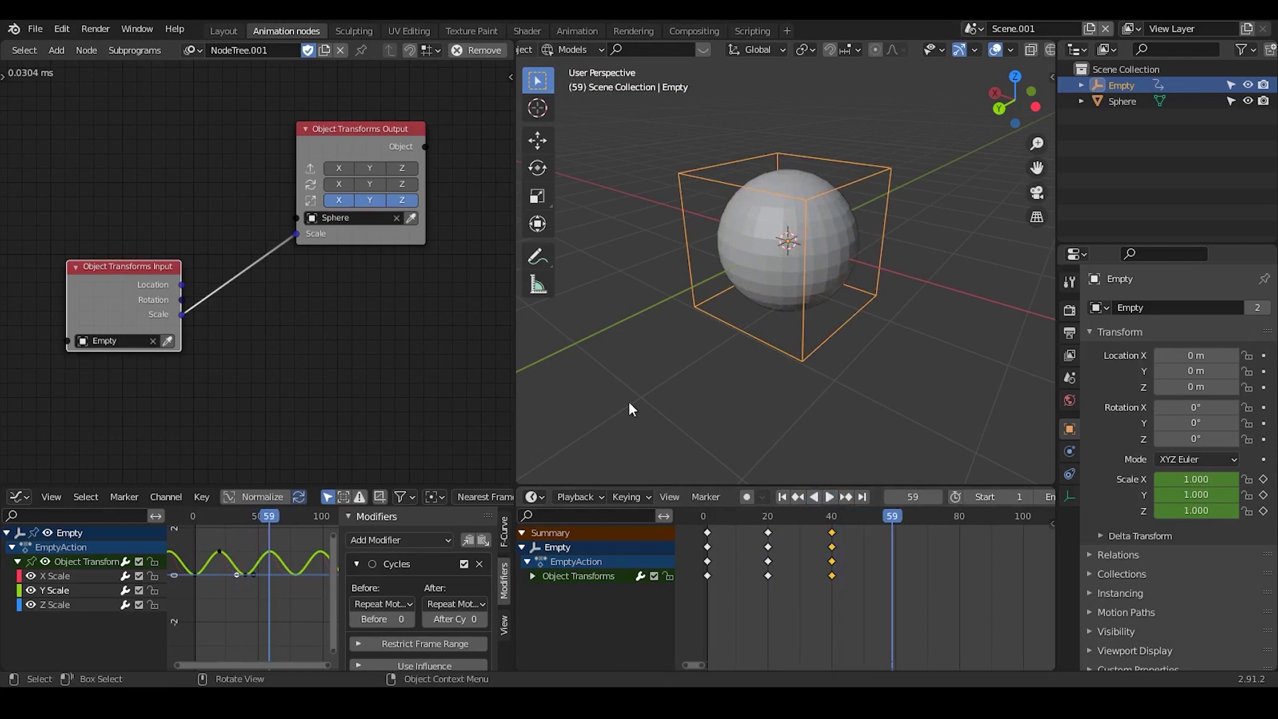
- Switch to the scene named Scene and scrub the timeline to frame 55 to view the finished flower's blooming
left_click(974, 31)
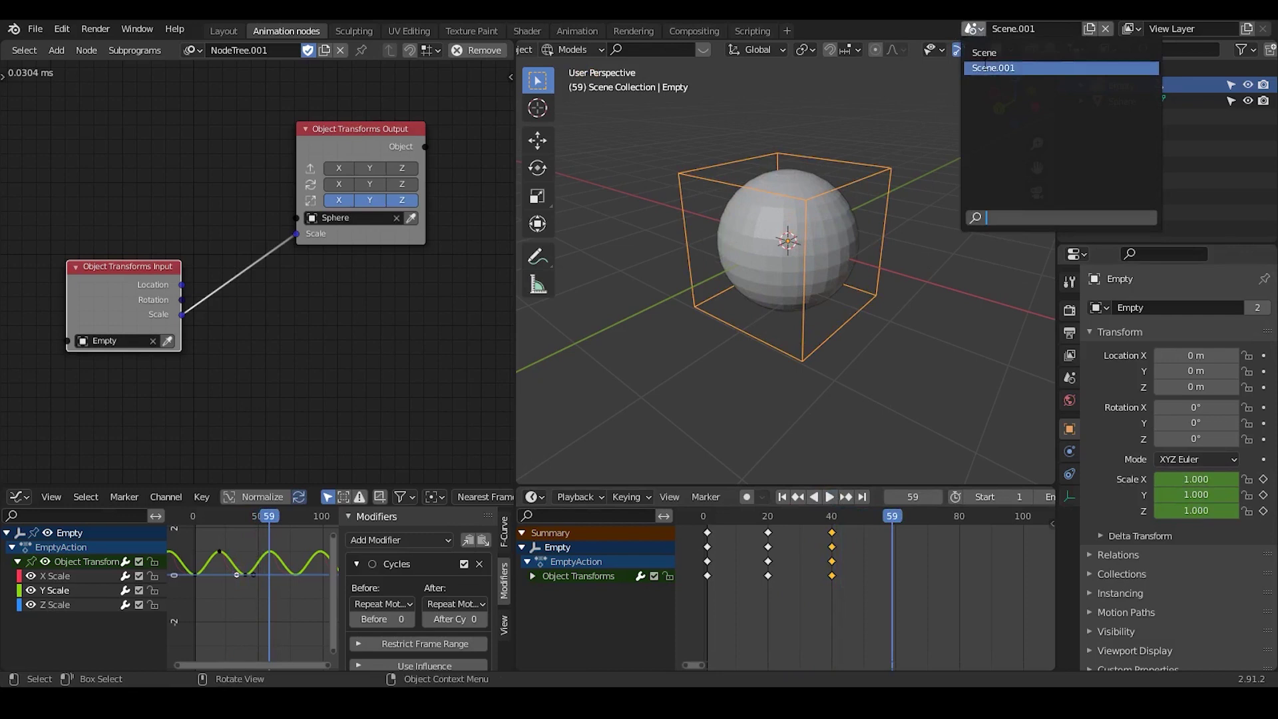
left_click(983, 53)
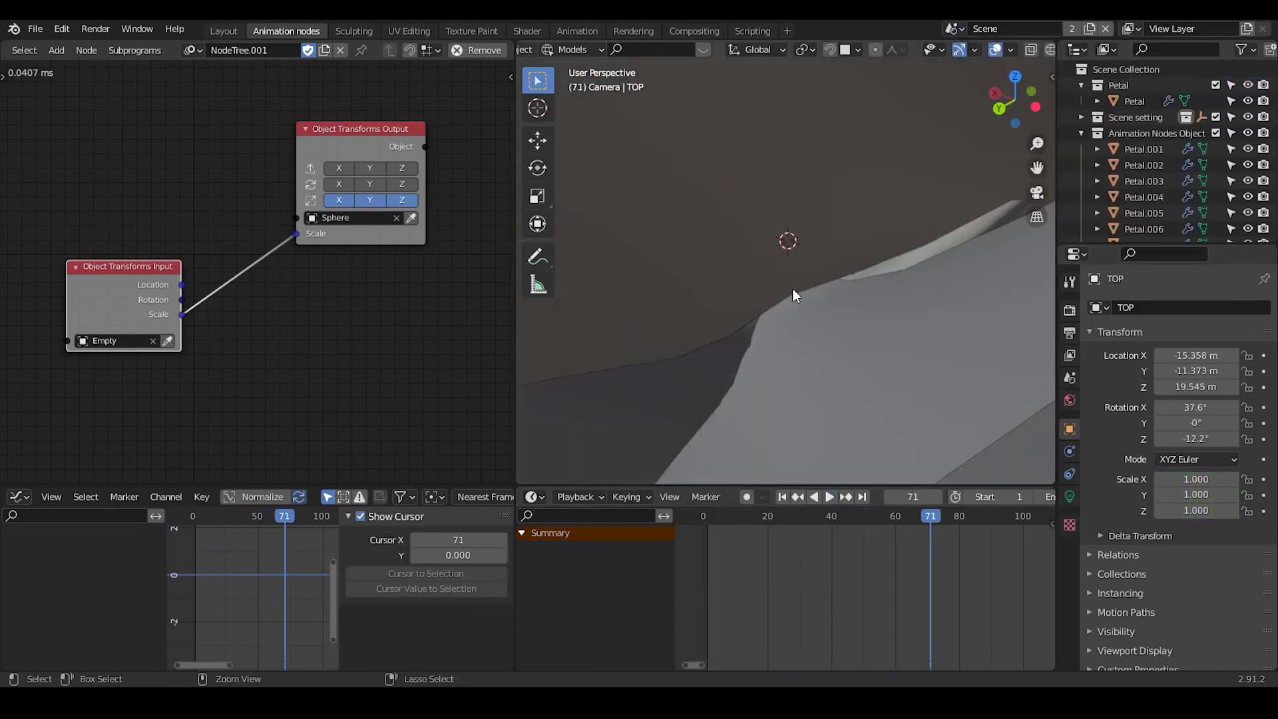
middle_click_drag(793, 292, 761, 177, "ctrl")
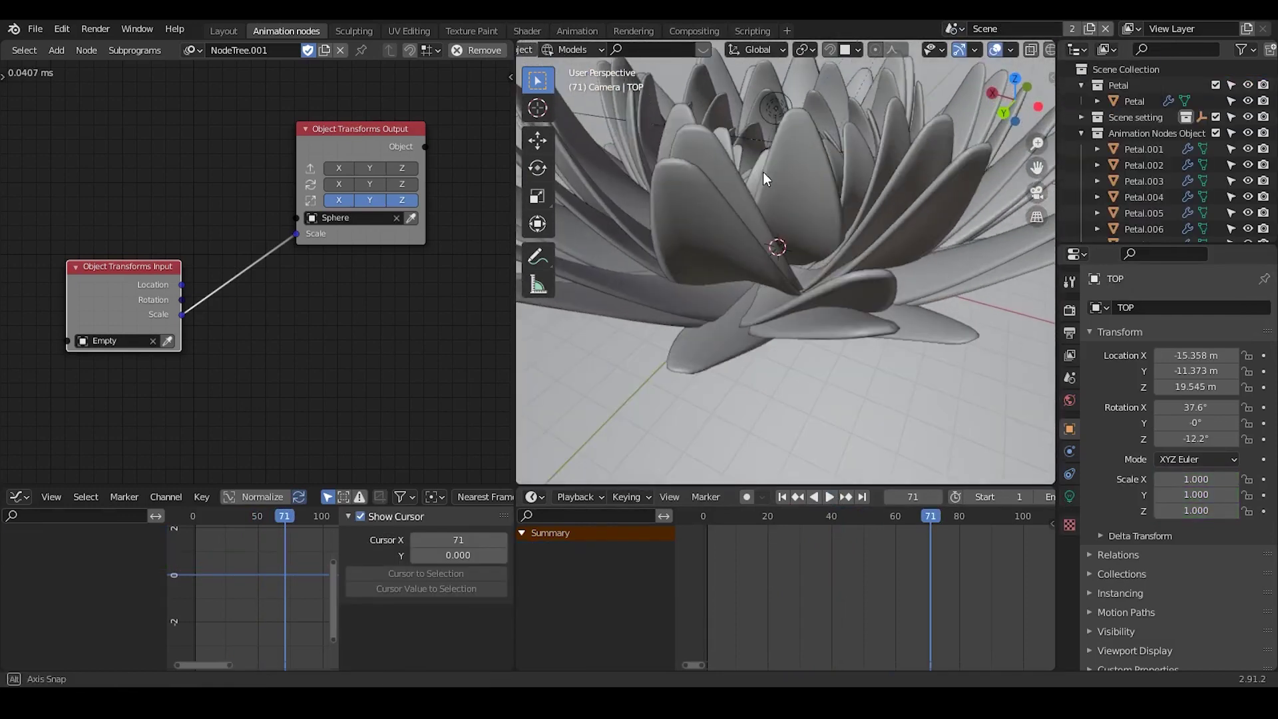
key("space")
left_click_drag(738, 518, 877, 518)
scroll(799, 190, "down", 3)
middle_click_drag(793, 230, 800, 251)
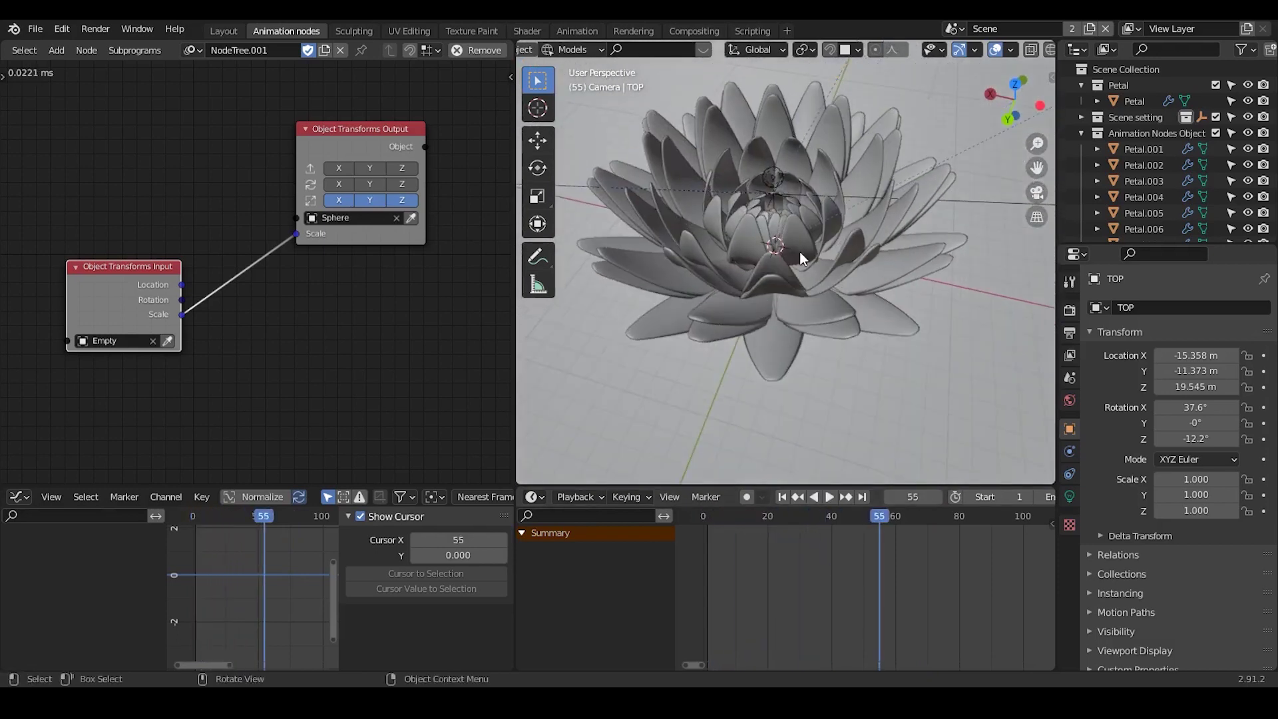
- Inspect a petal near the flower's centre, expanding its bend modifier and scrubbing the timeline to watch how the bend angle changes
left_click(805, 253)
left_click(1069, 453)
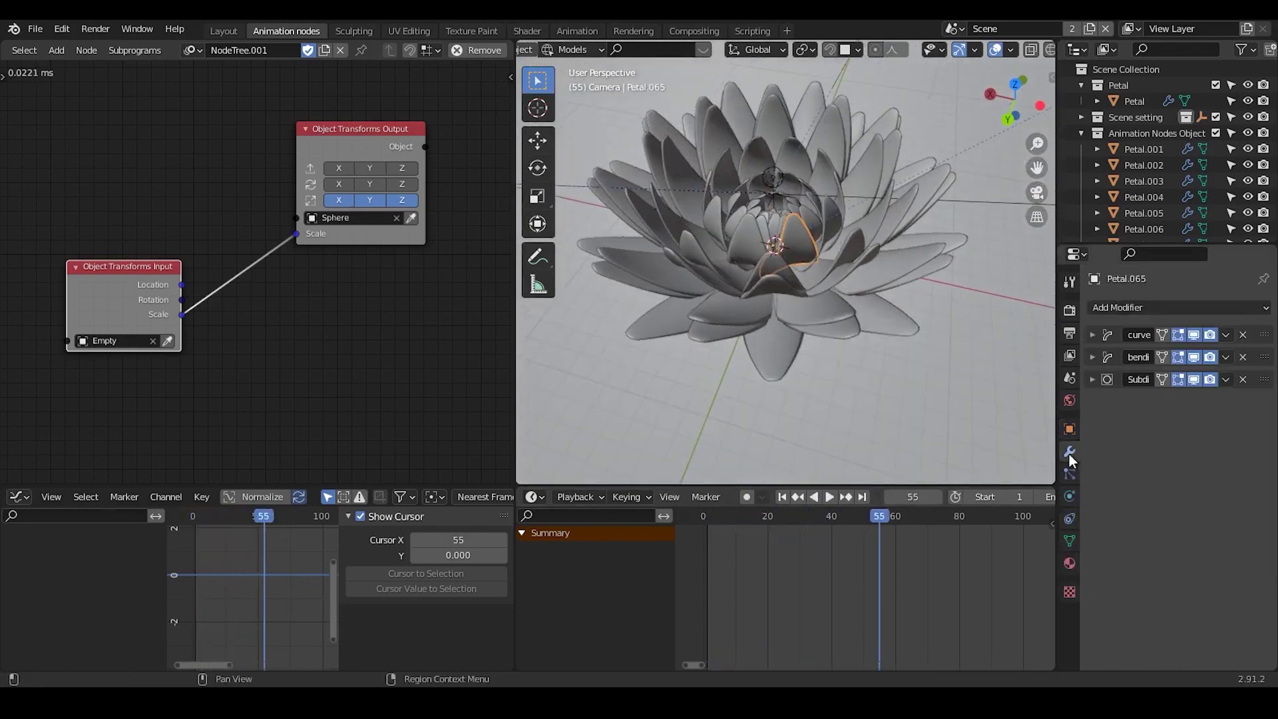
left_click(1092, 357)
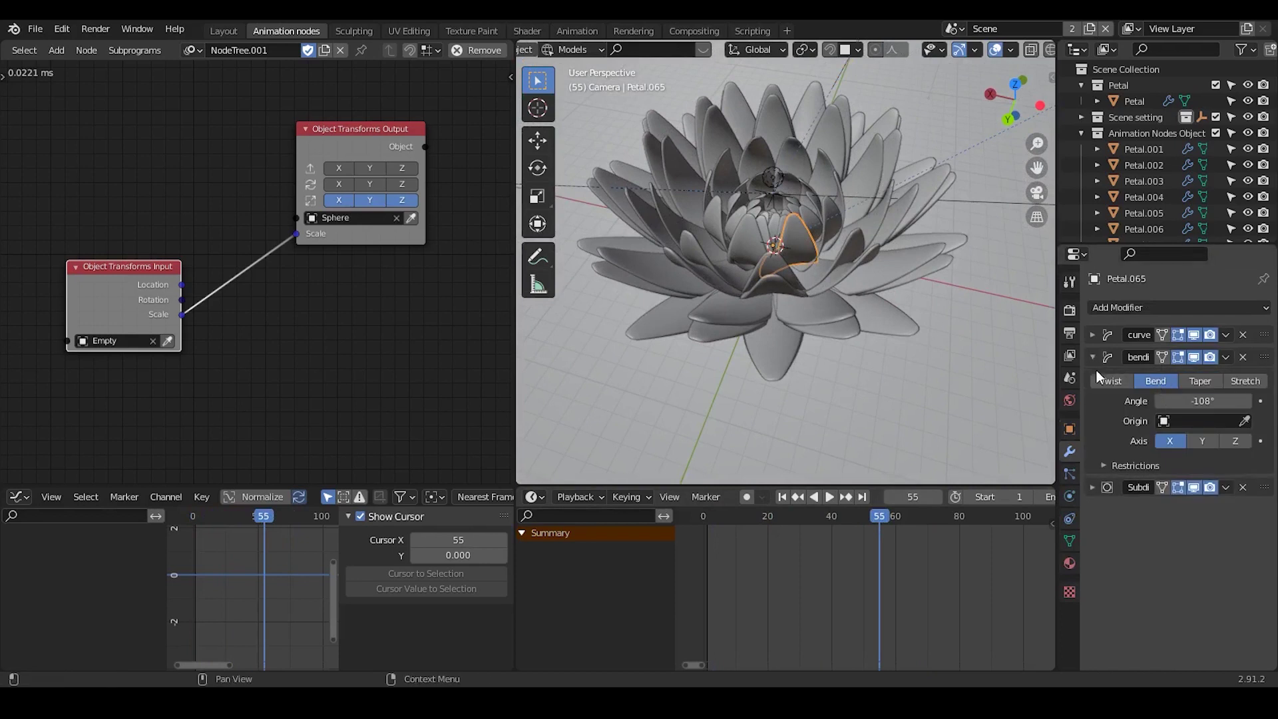
left_click_drag(730, 518, 1033, 522)
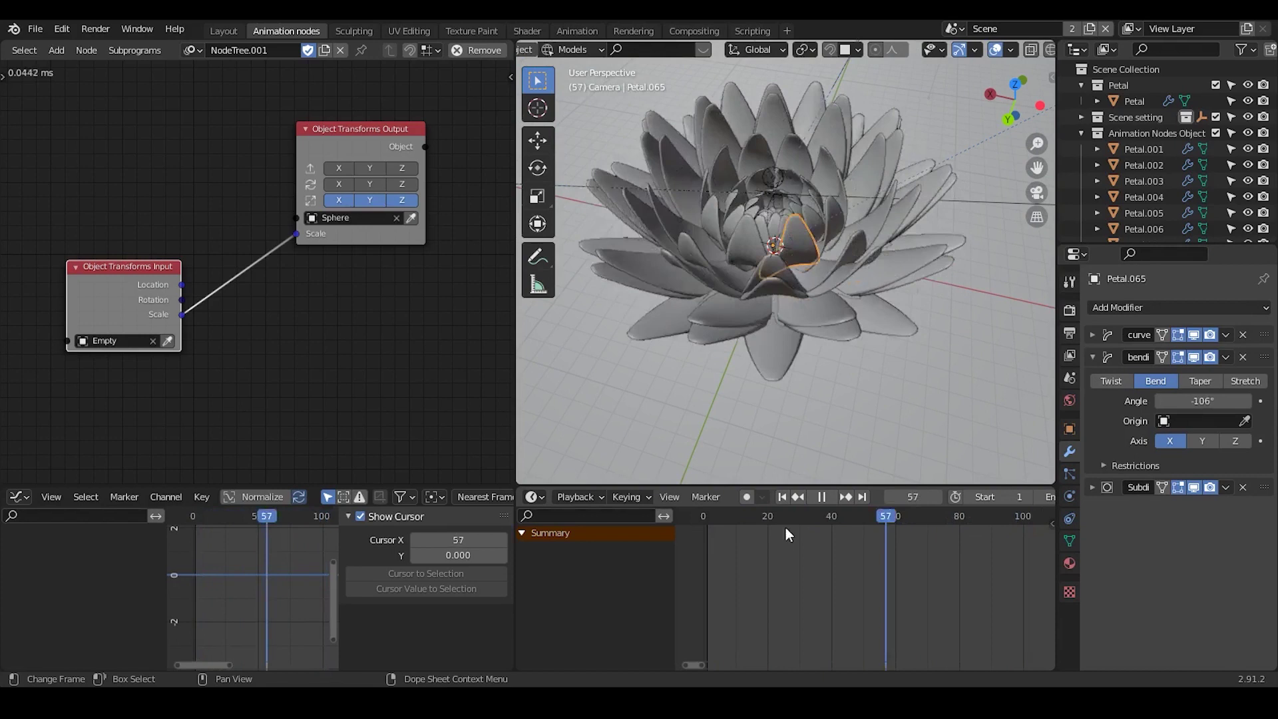
left_click_drag(785, 527, 860, 531)
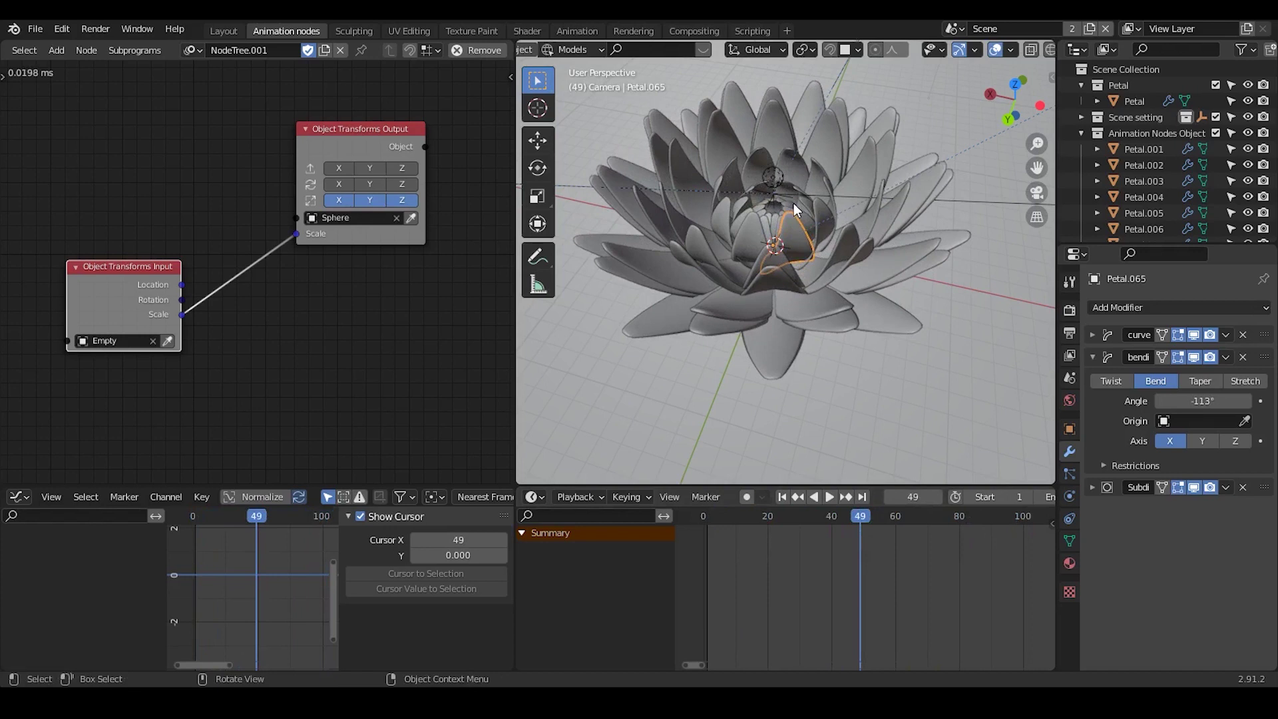
key("space")
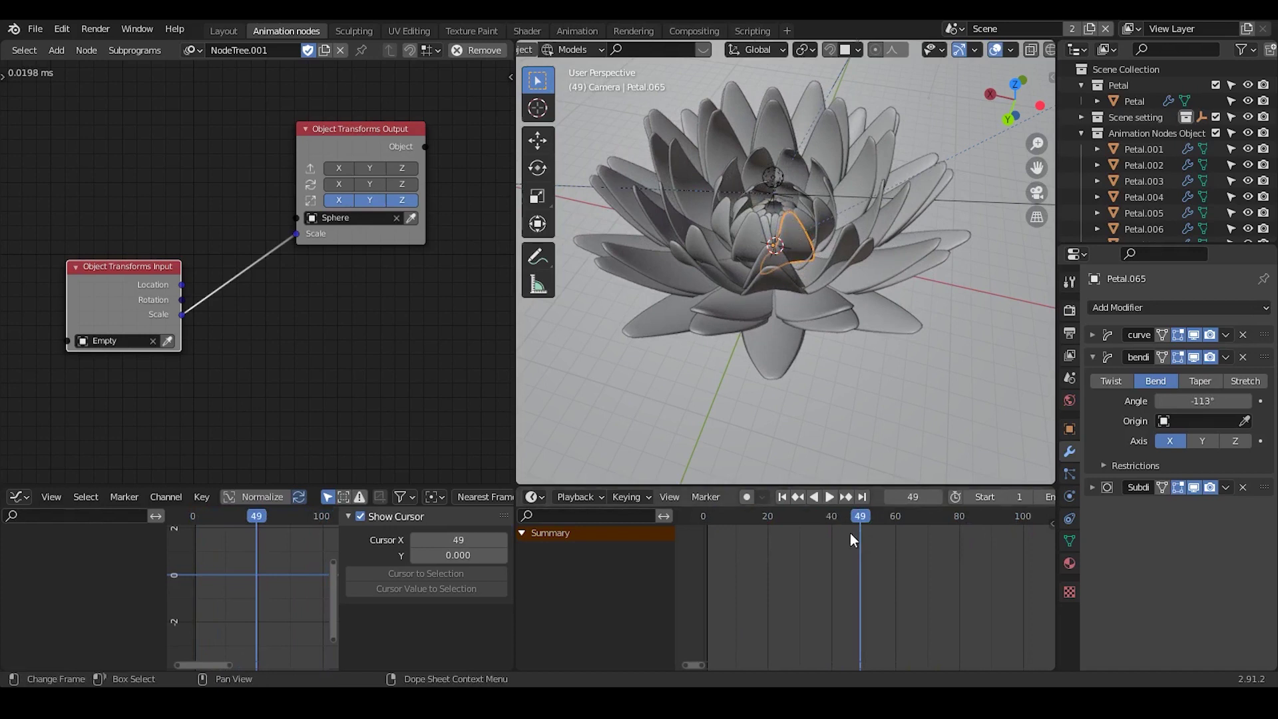
left_click_drag(963, 514, 950, 512)
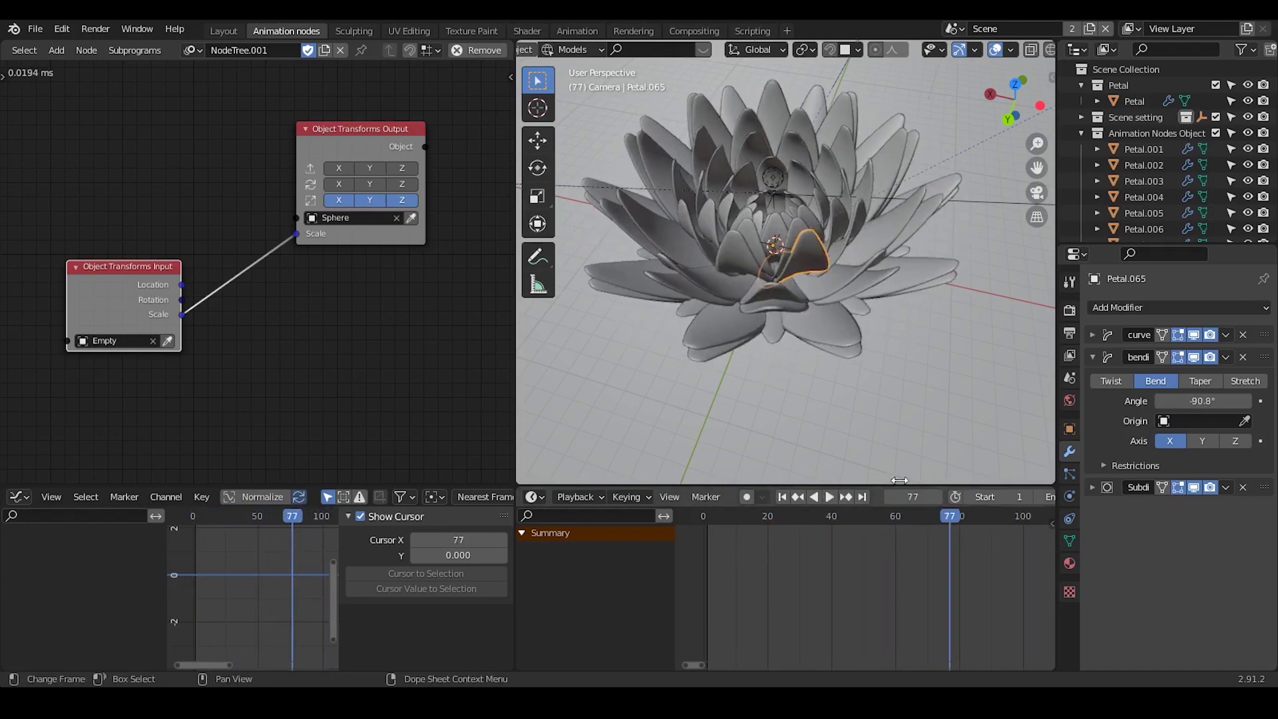
middle_click_drag(735, 338, 778, 329)
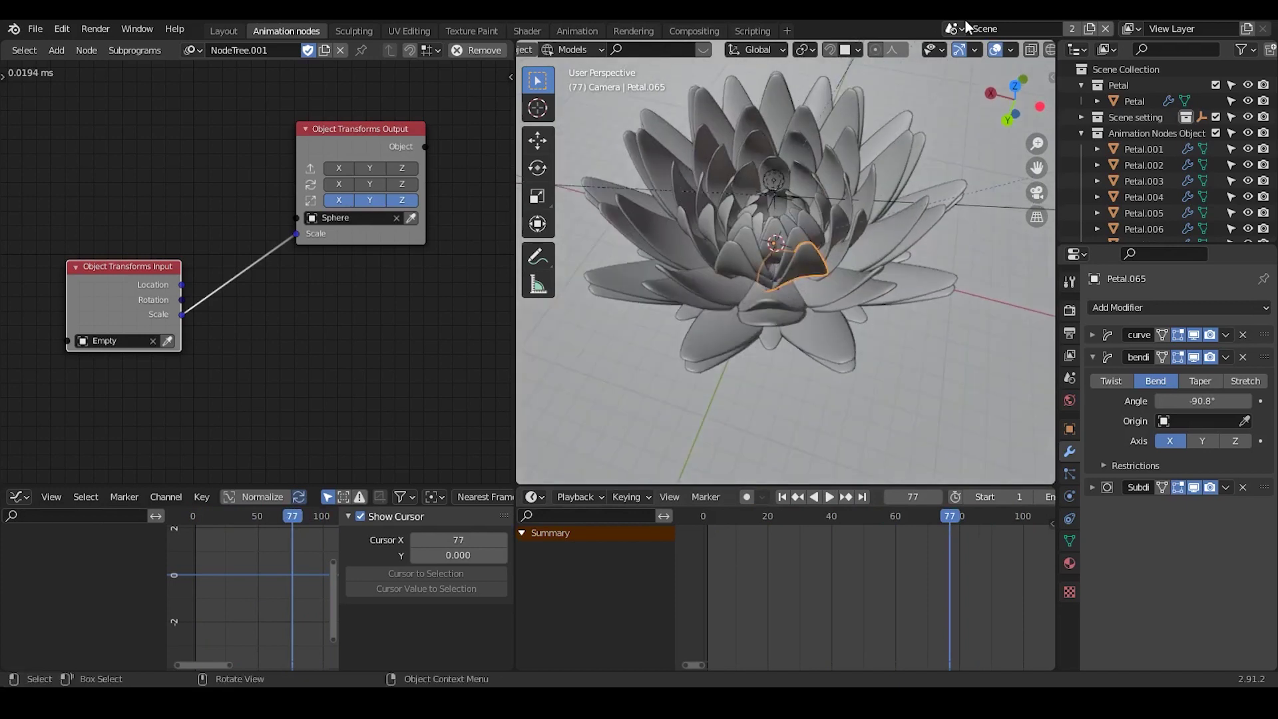
- Return to the scene Scene.001 and replay the empty's animation from the first frame to watch the sphere follow its scale
left_click(965, 28)
left_click(989, 80)
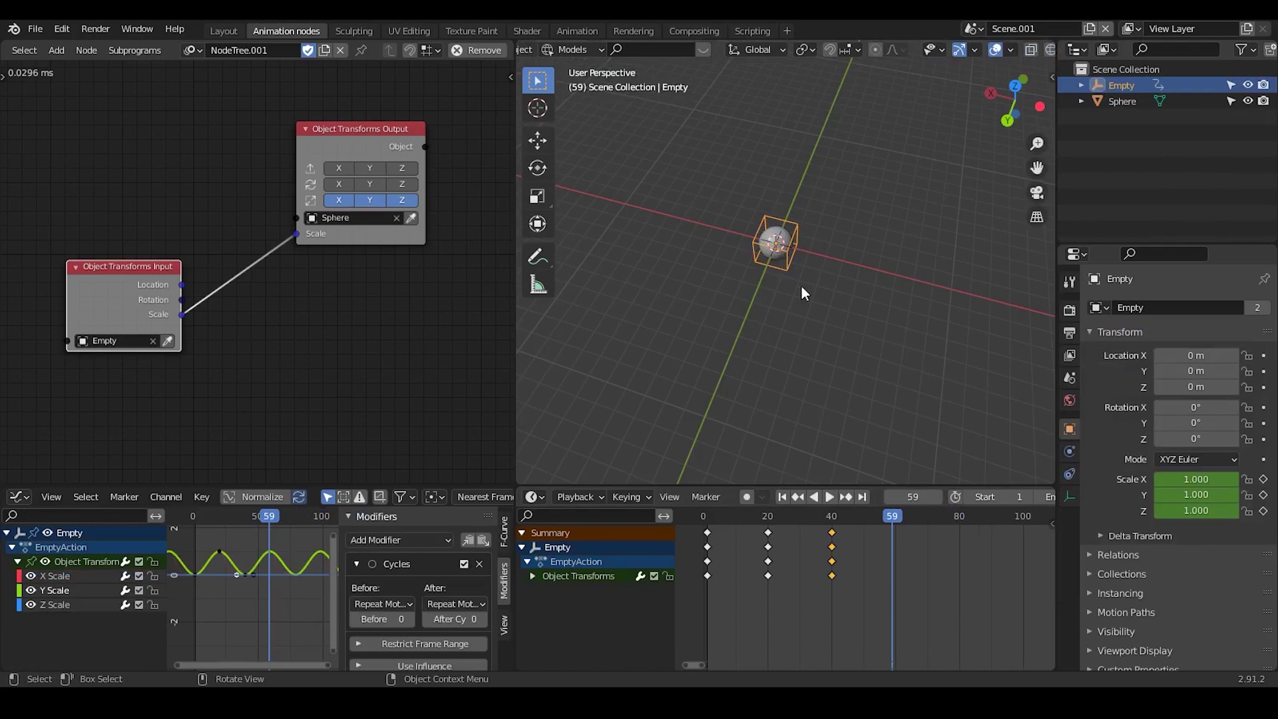
middle_click_drag(802, 286, 777, 195)
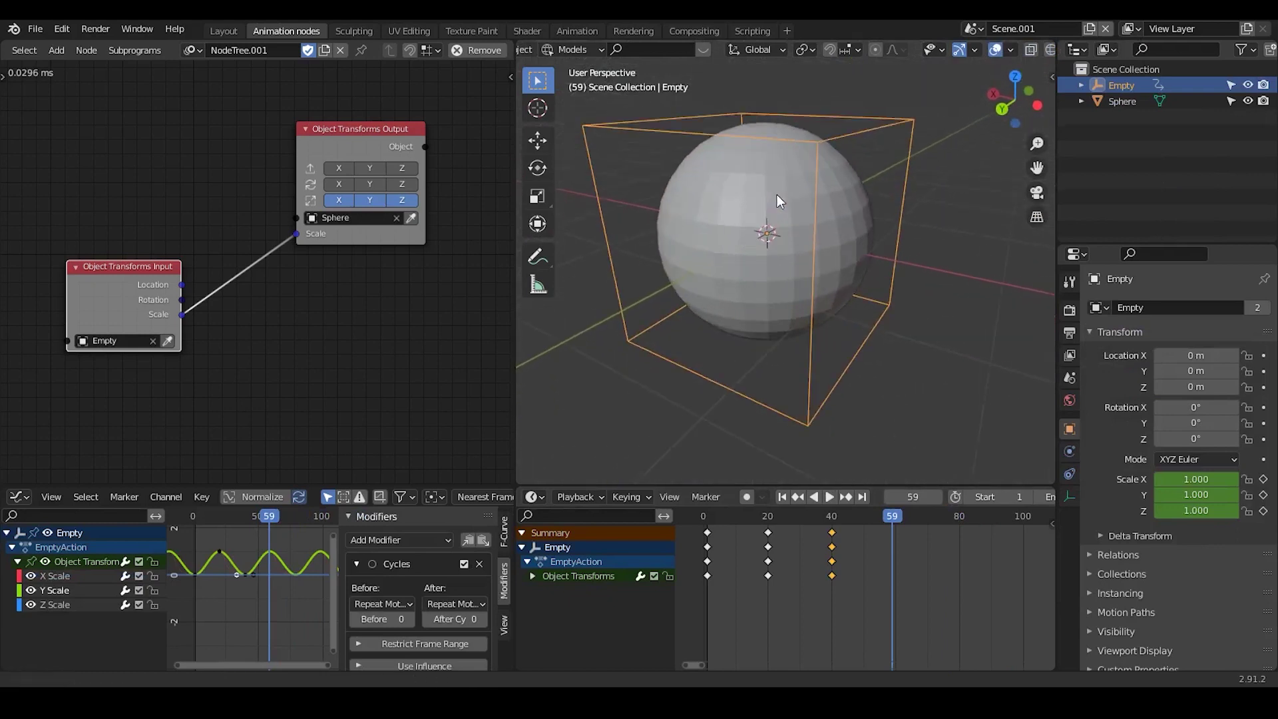
scroll(777, 206, "down", 3)
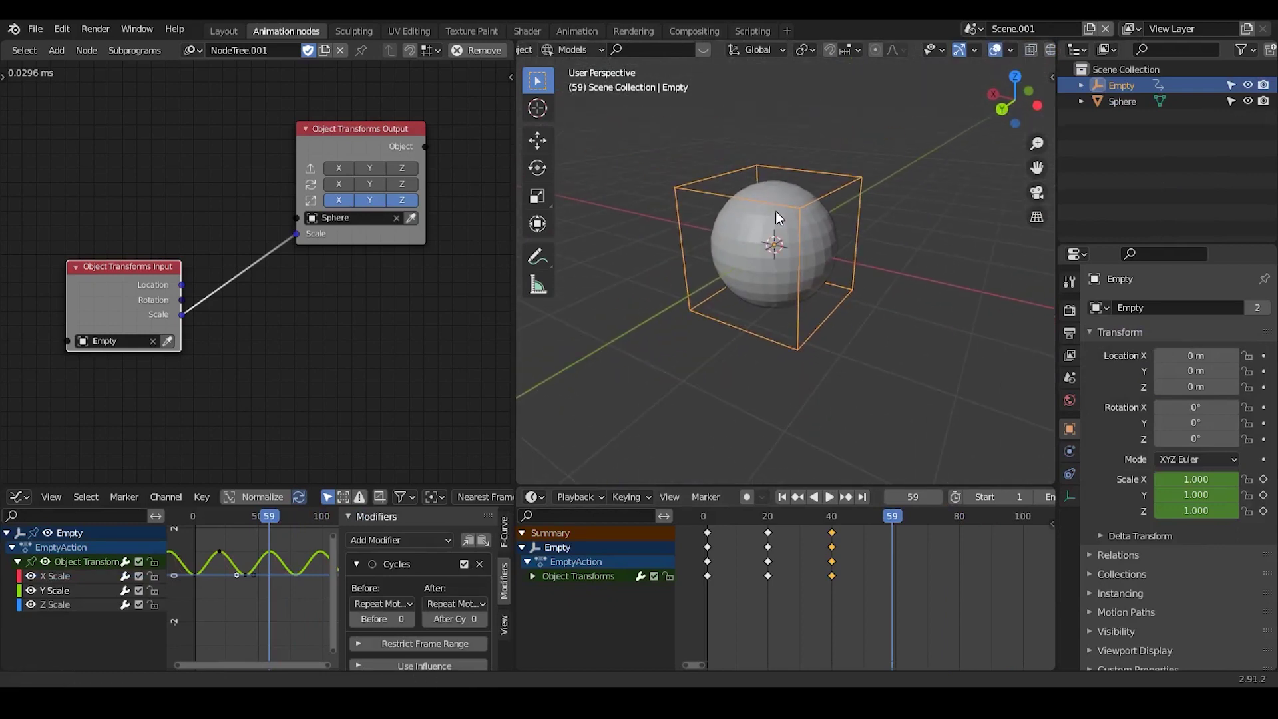
left_click(783, 497)
key("space")
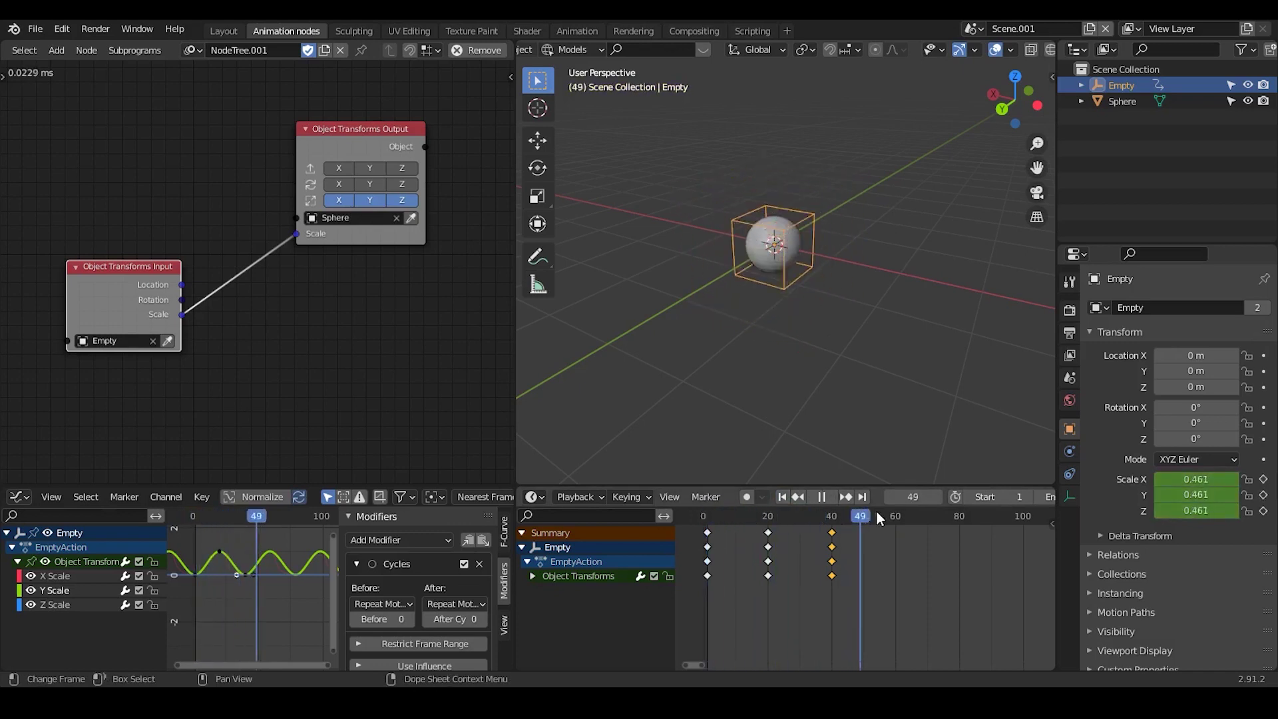
key("space")
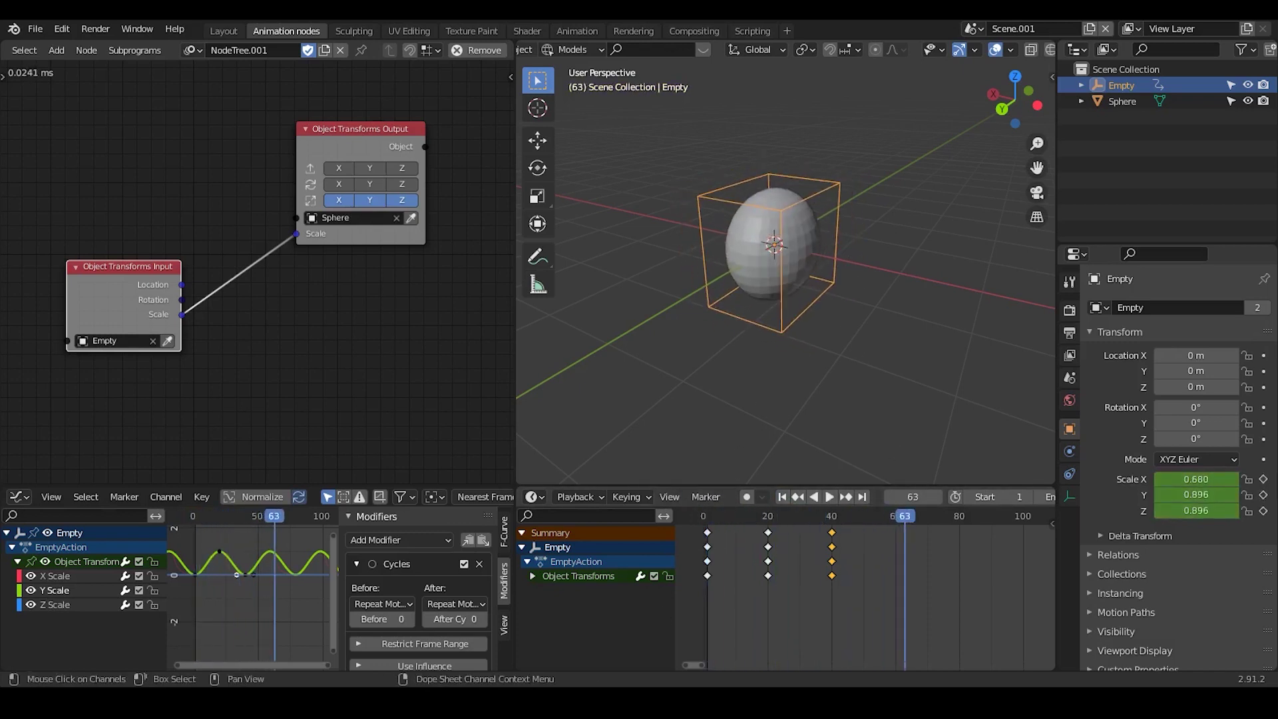
- Hide the sphere in the viewport and add a mesh plane
left_click(791, 156)
middle_click_drag(790, 156, 803, 181)
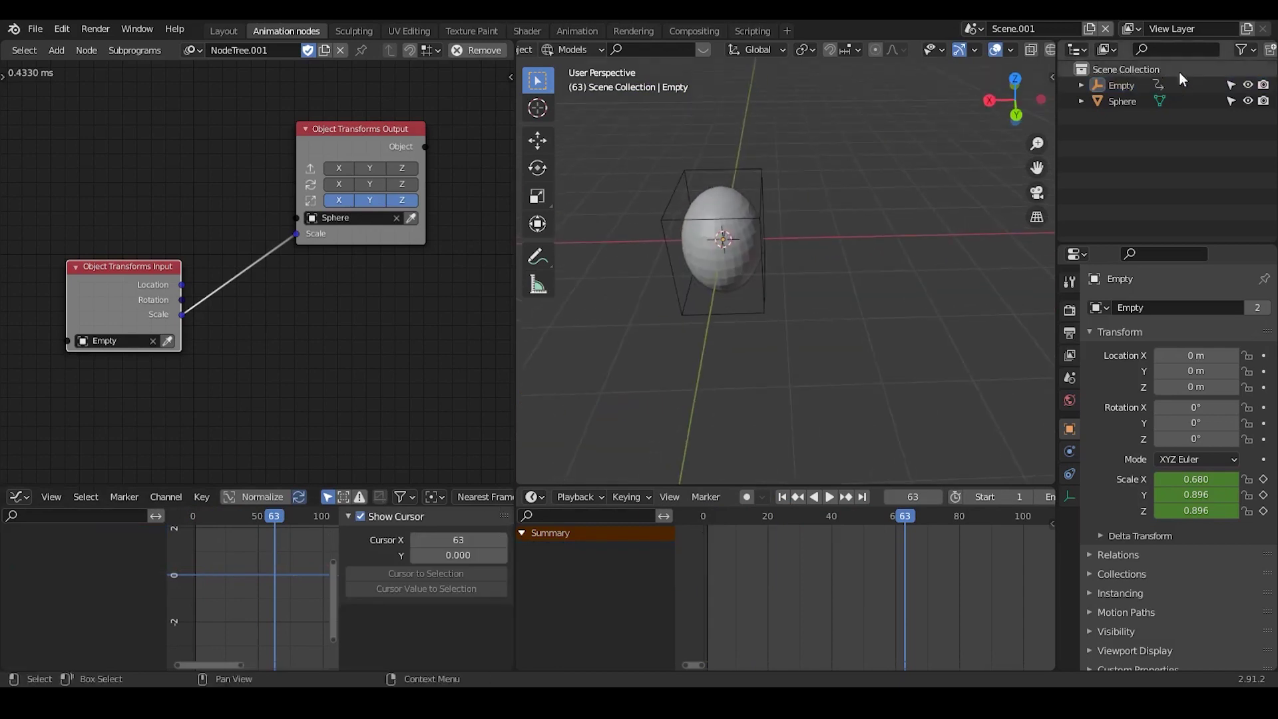
left_click(1248, 100)
key("shift+a")
mouse_move(801, 130)
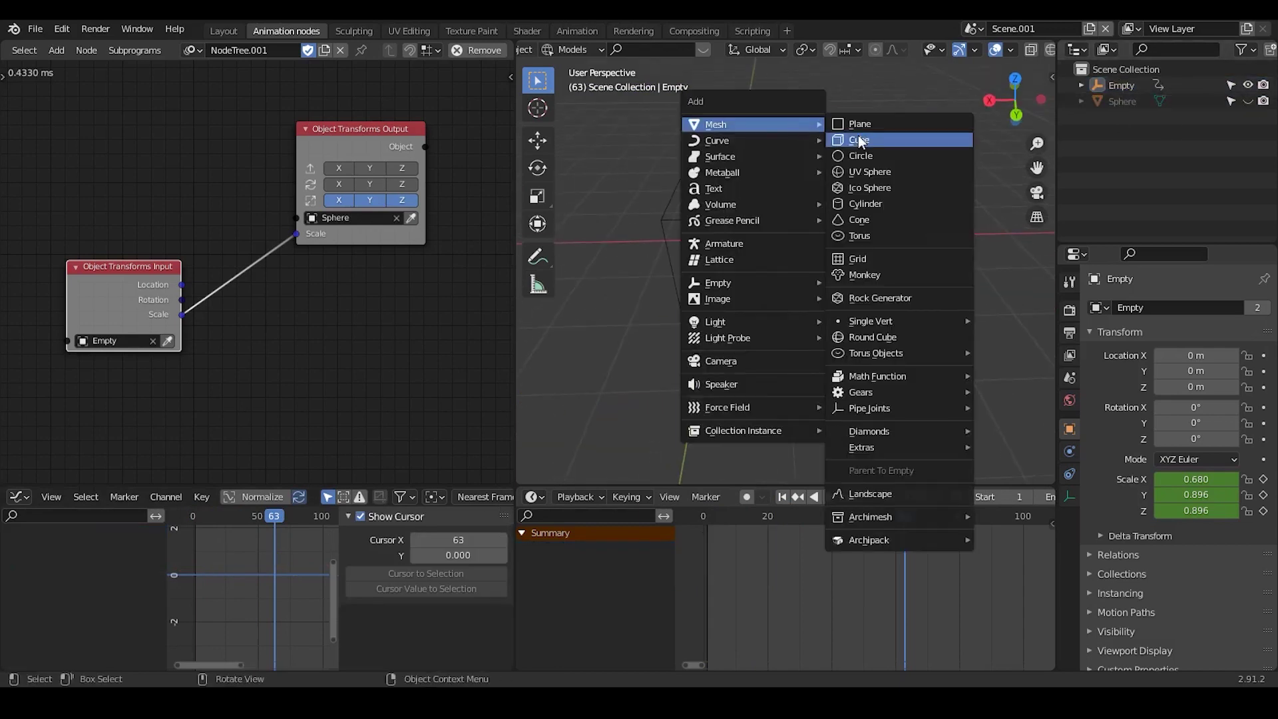
left_click(859, 124)
- Move the plane's geometry along the global X axis in Edit Mode so that one edge sits at the object's origin
key("Tab")
key("g")
key("x")
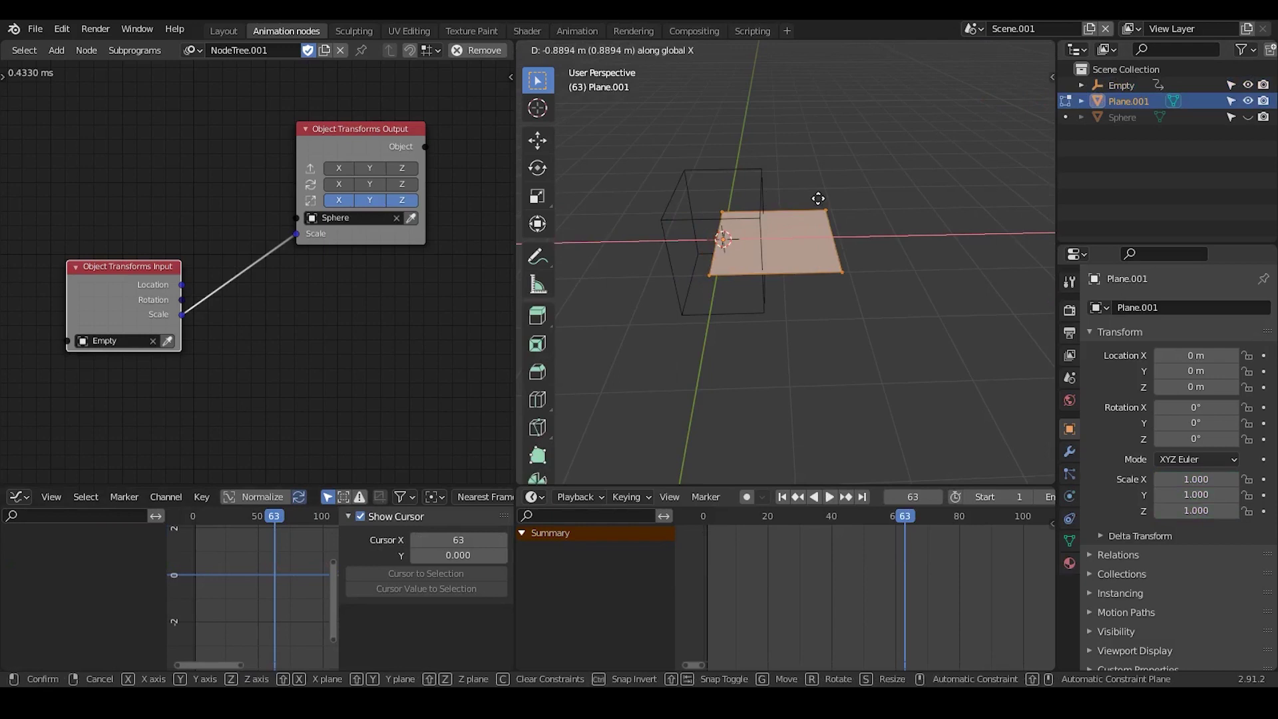
left_click(824, 199)
key("Tab")
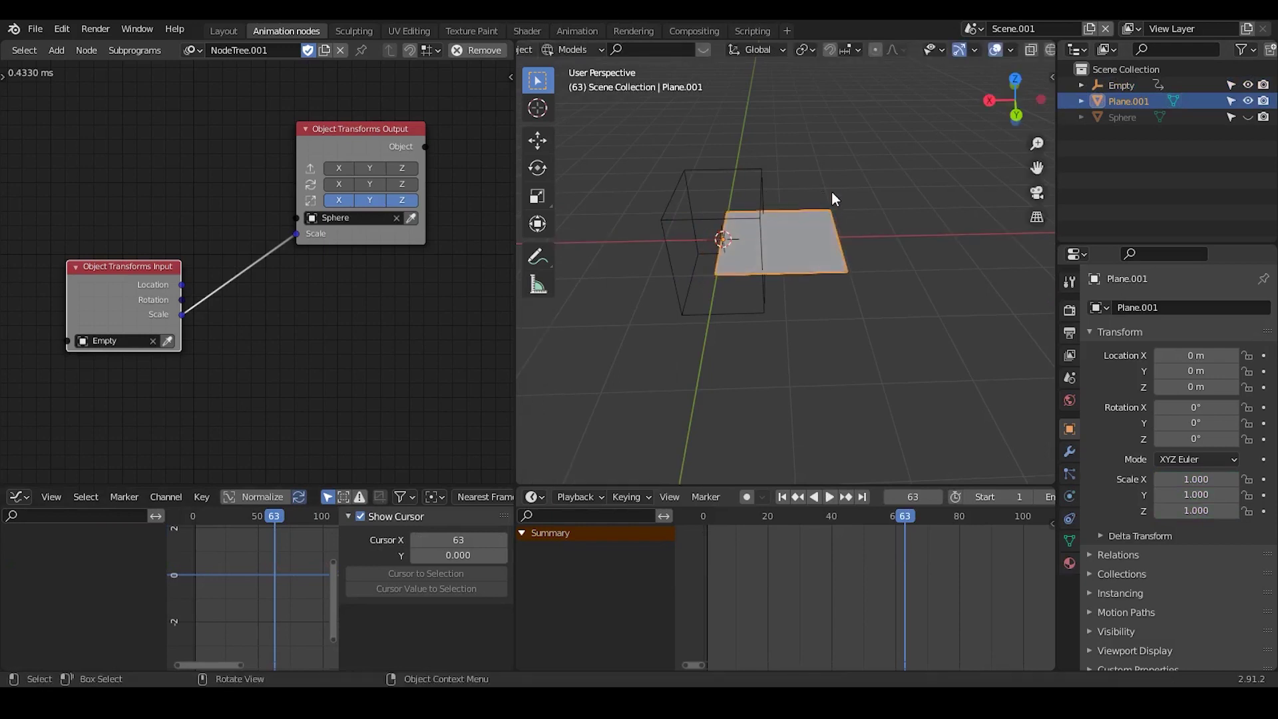
- Stand the plane upright by rotating it 90° about the Y axis, and apply its rotation
key("r")
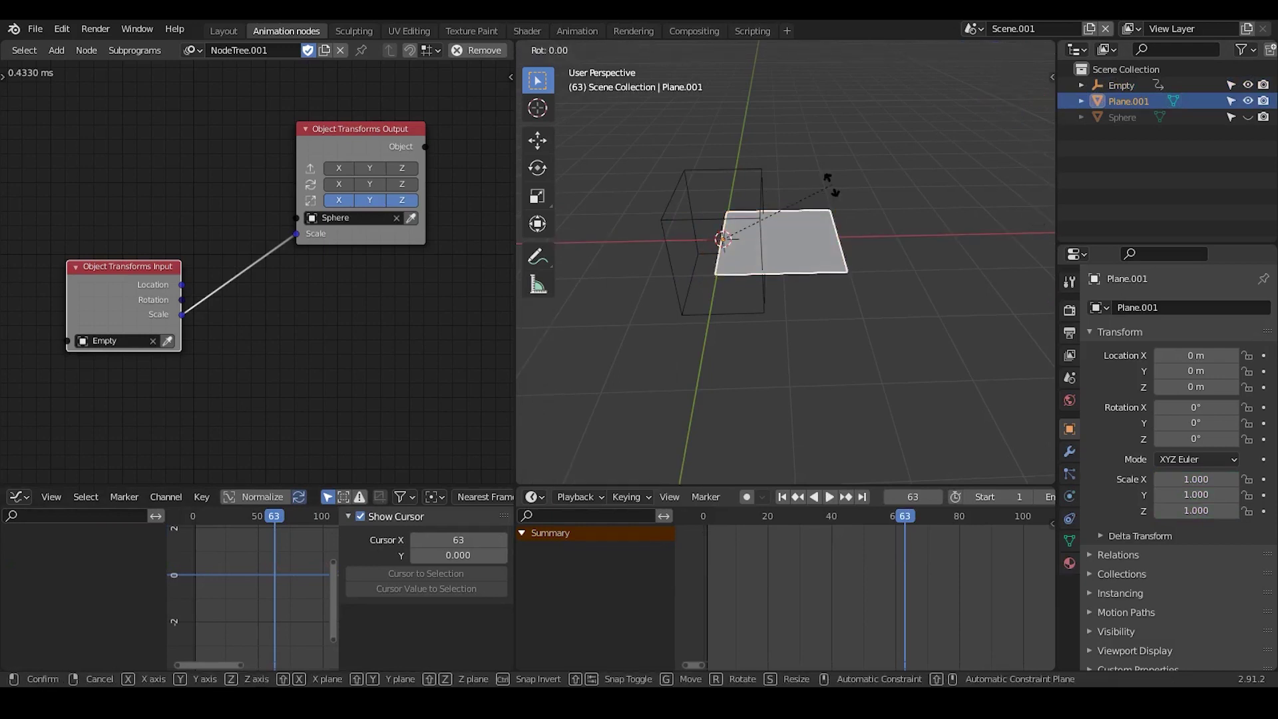
type("-90y")
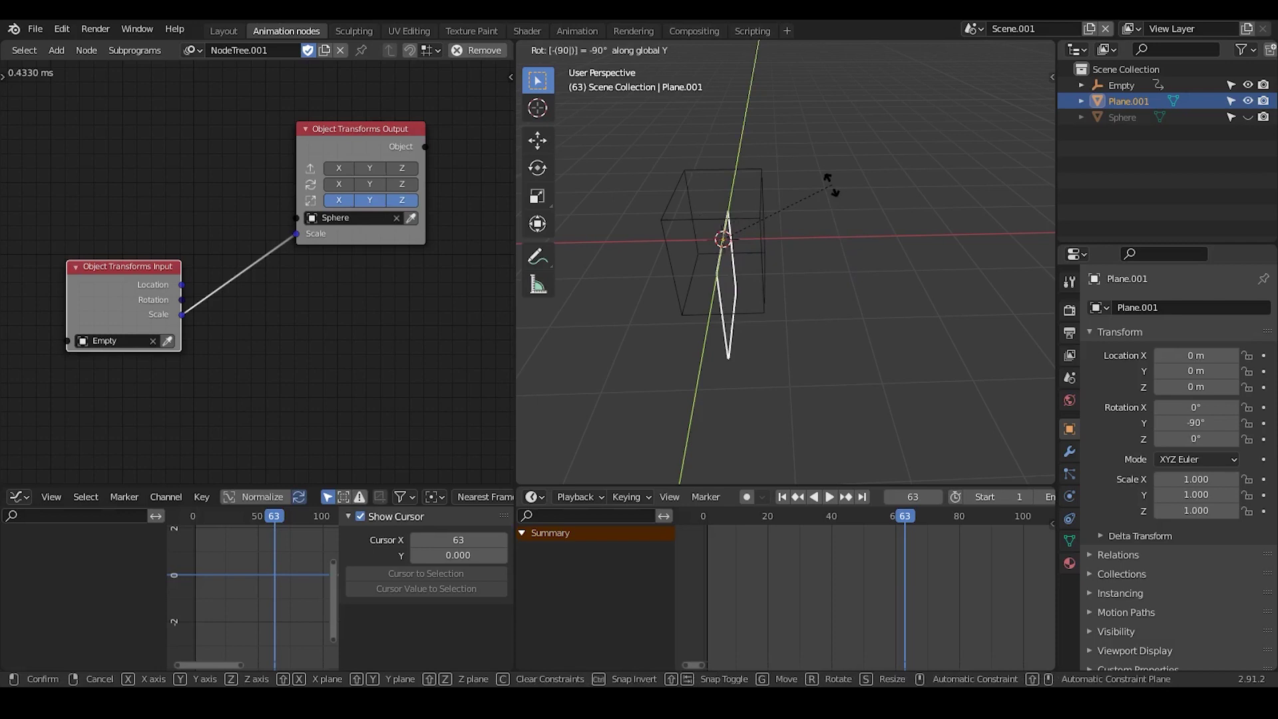
type("90-")
key("Return")
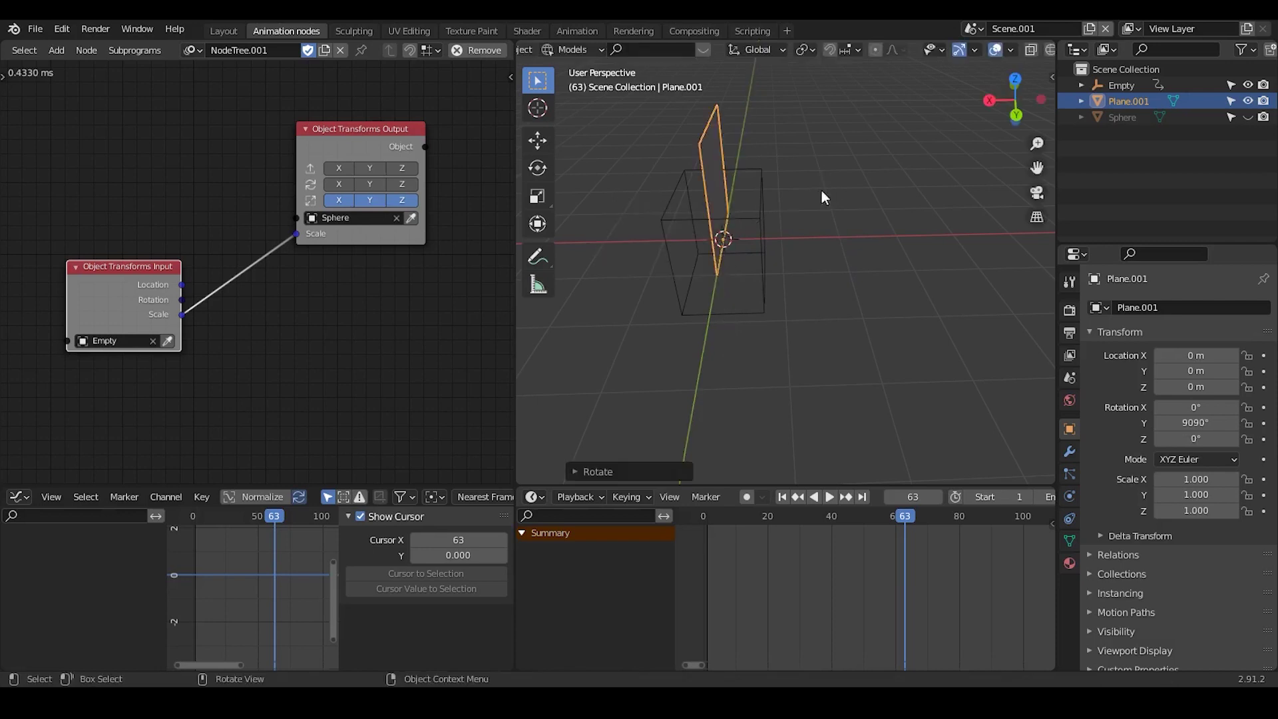
mouse_move(824, 199)
middle_mouse_down()
mouse_move(813, 213)
mouse_move(849, 201)
mouse_move(831, 200)
middle_mouse_up()
key("ctrl+a")
left_click(849, 201)
- Subdivide the upright plane with a stack of evenly spaced horizontal loop cuts and return to Object Mode
key("Tab")
key("ctrl+r")
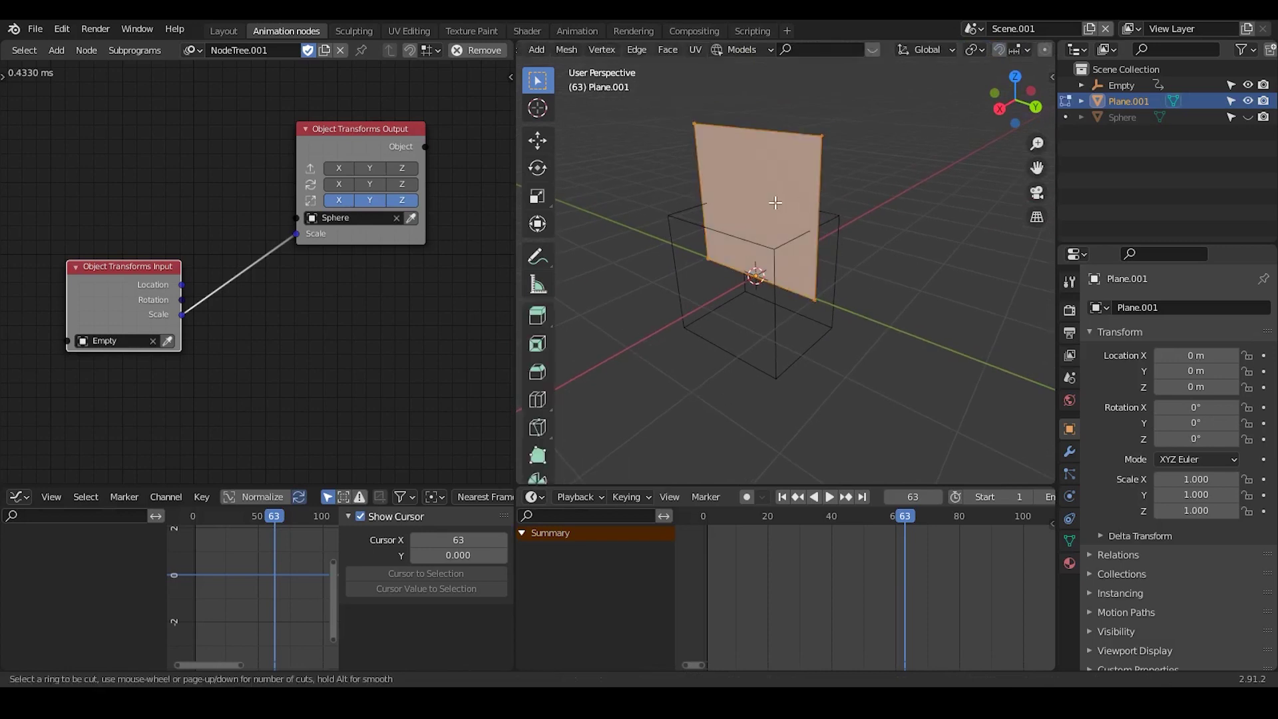
left_click(712, 201)
right_click(713, 201)
left_click(618, 472)
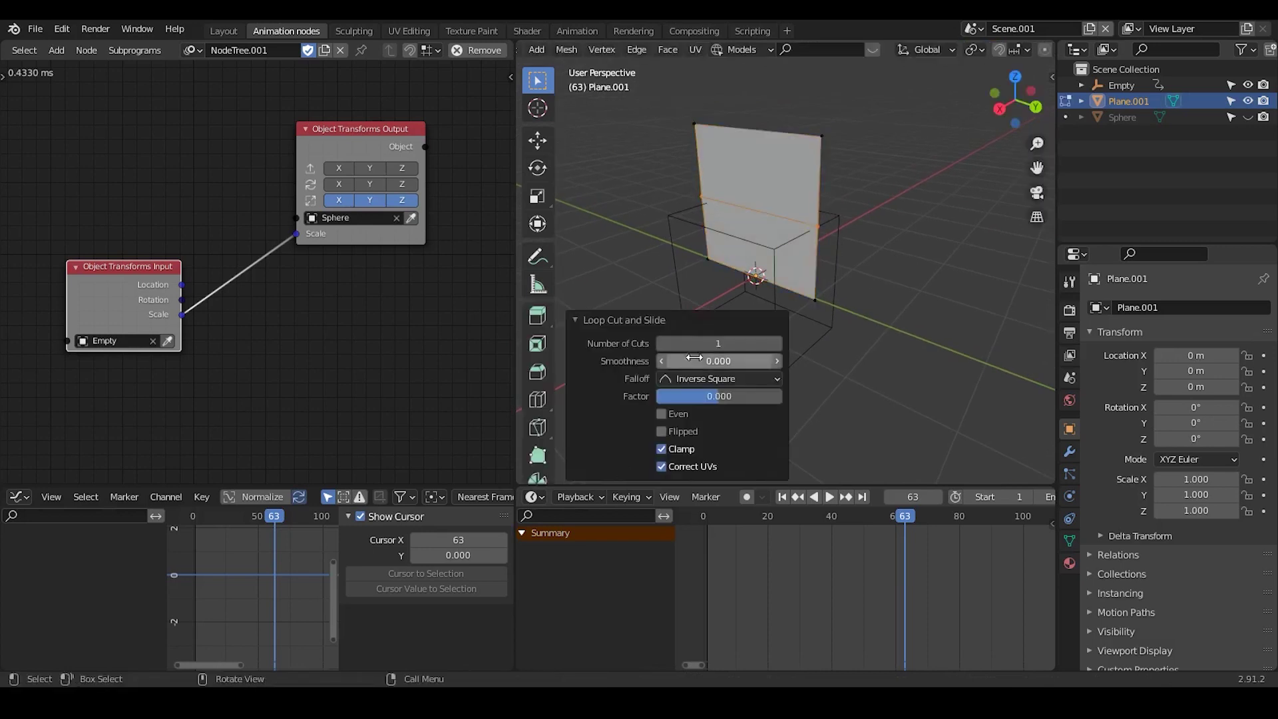
left_click_drag(711, 345, 746, 344)
left_click(583, 320)
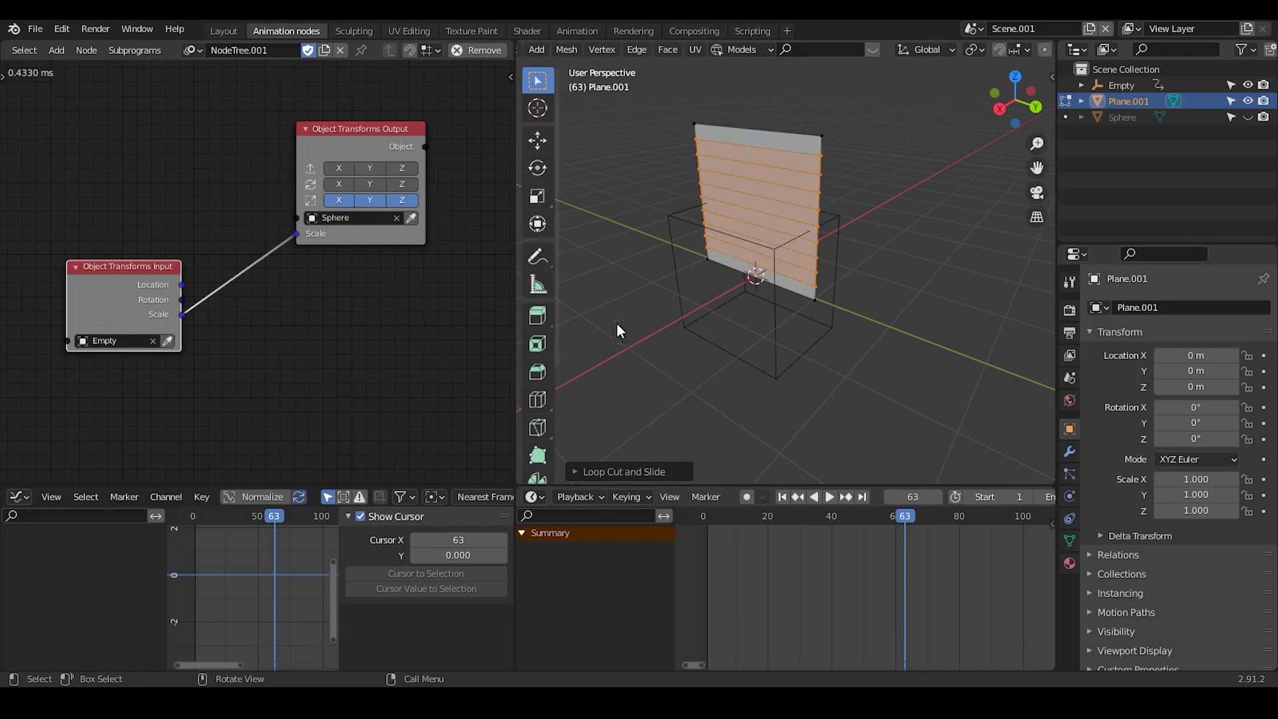
key("Tab")
- Add a Simple Deform modifier to the plane, set to Bend on the Y axis with an angle of -55.2°
left_click(1069, 451)
left_click(1173, 313)
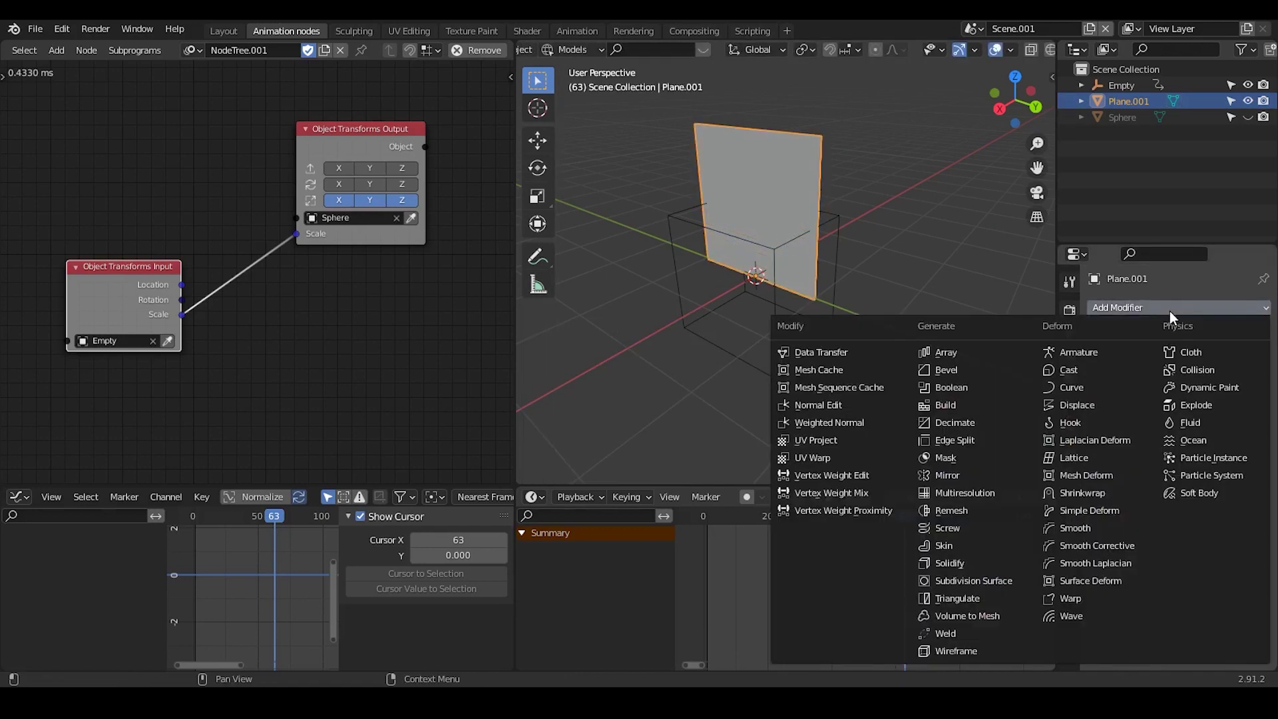
left_click(1108, 519)
middle_click_drag(649, 230, 762, 251)
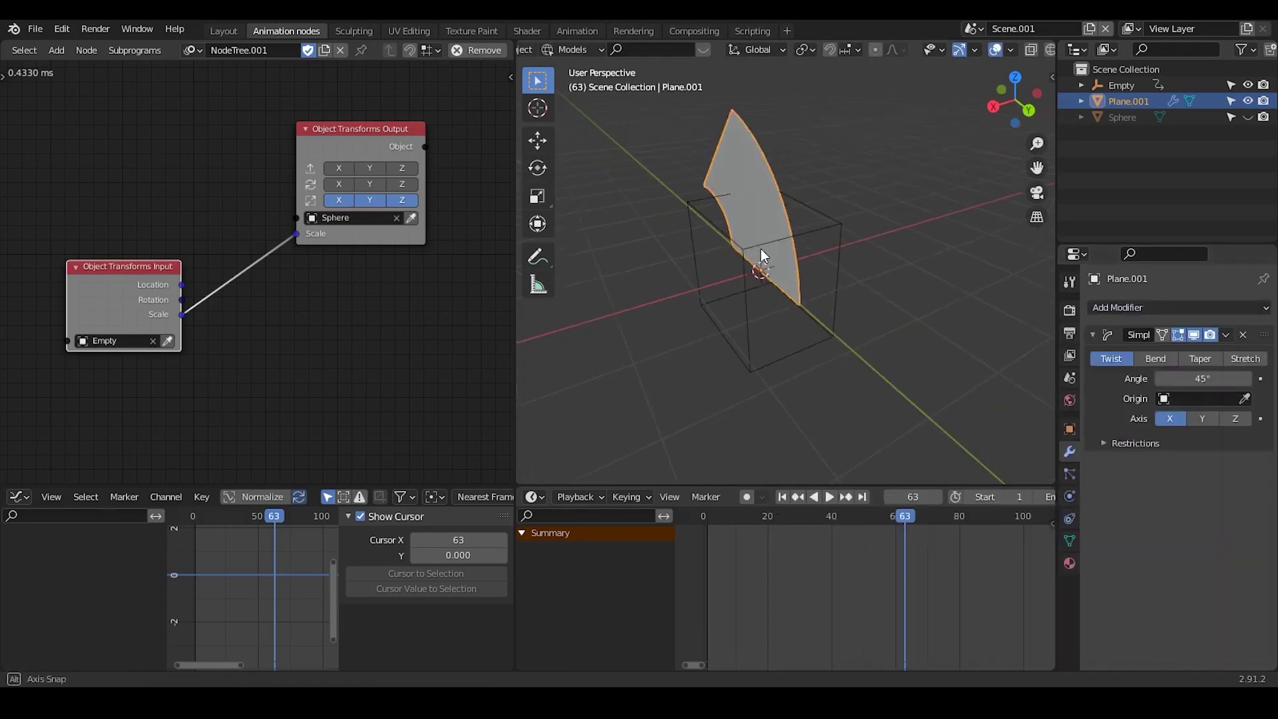
left_click(1156, 358)
left_click(1202, 418)
left_click_drag(1178, 371, 1135, 378)
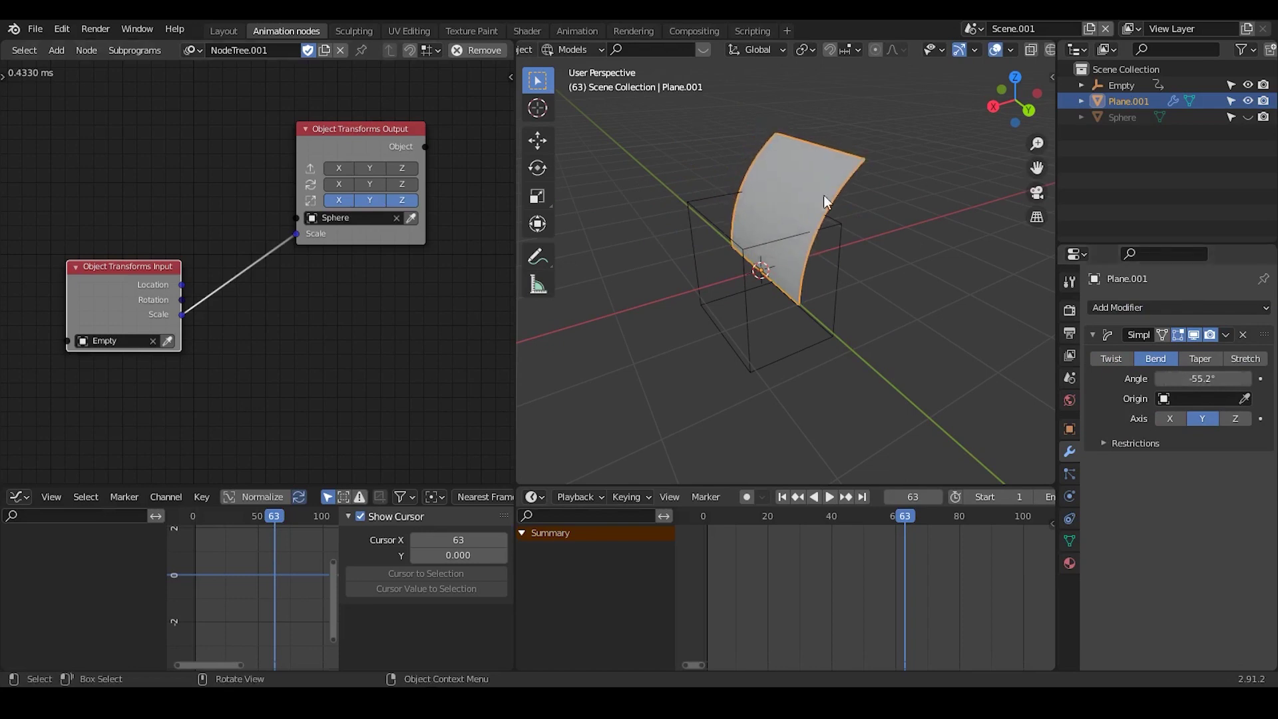
middle_click_drag(809, 303, 820, 293)
- Add an Object Attribute Output node below the Object Transforms Output node
middle_click_drag(374, 355, 381, 306)
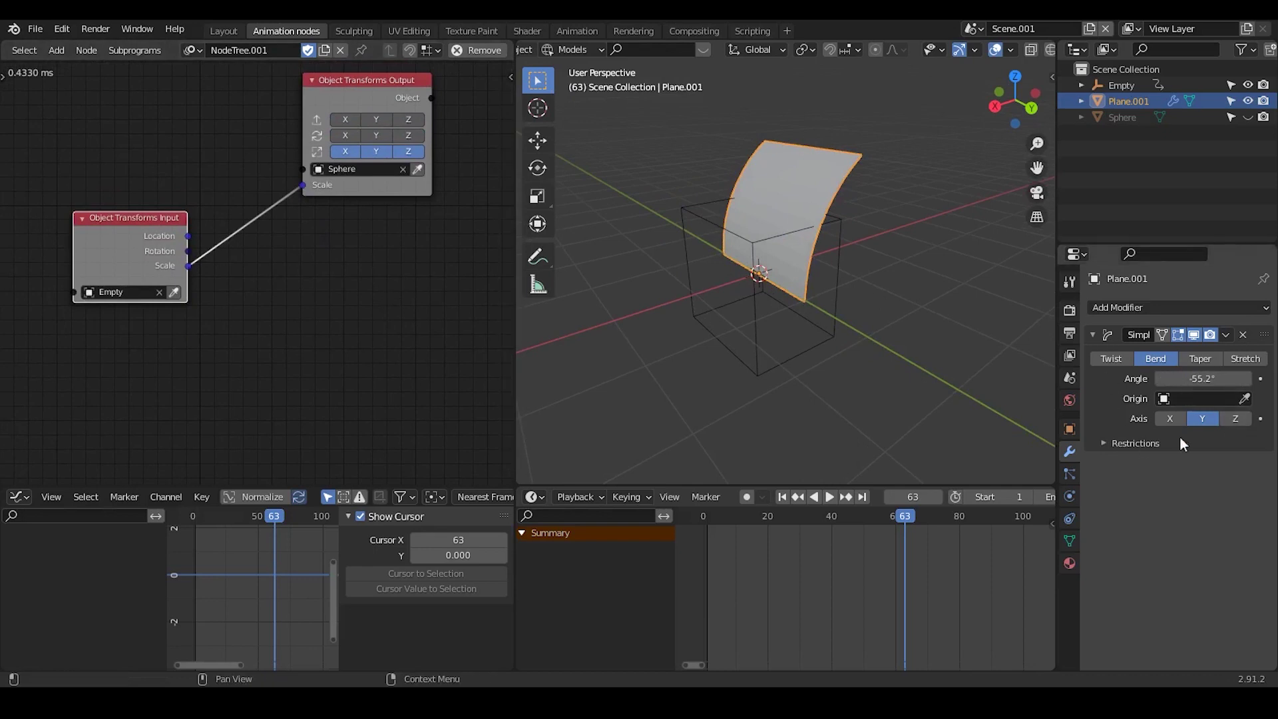
key("ctrl+a")
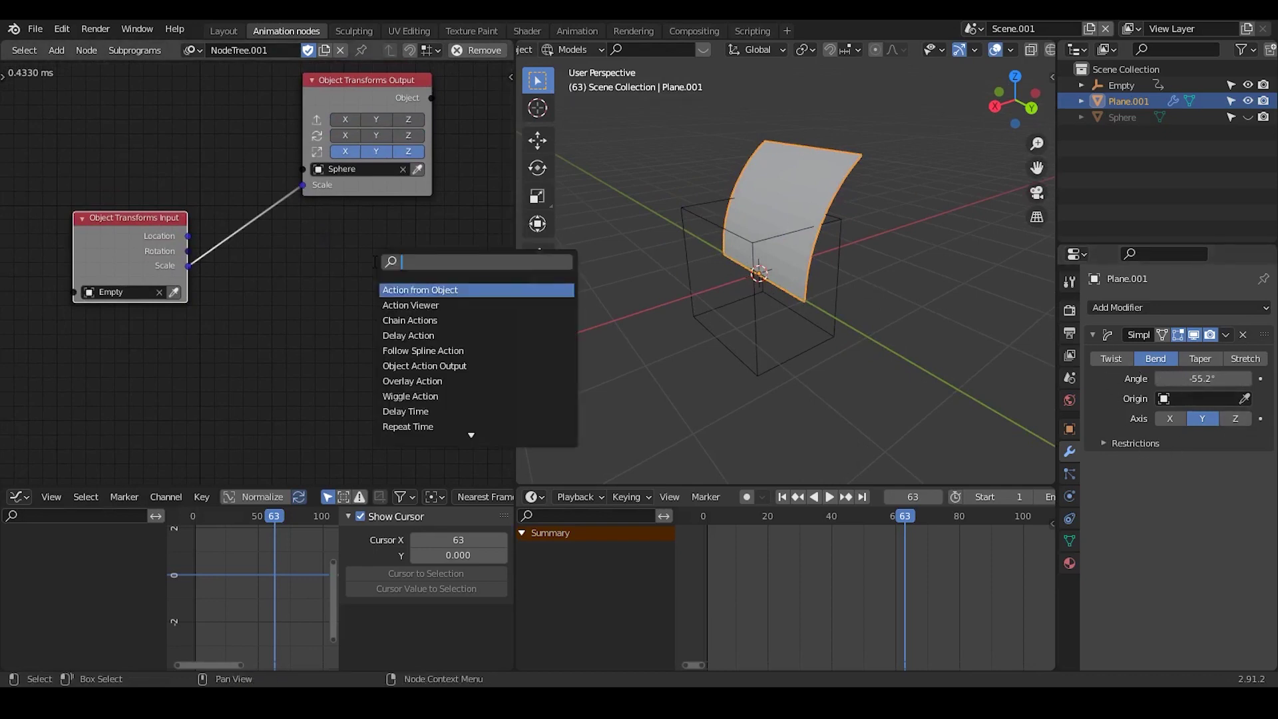
type("object attribute out")
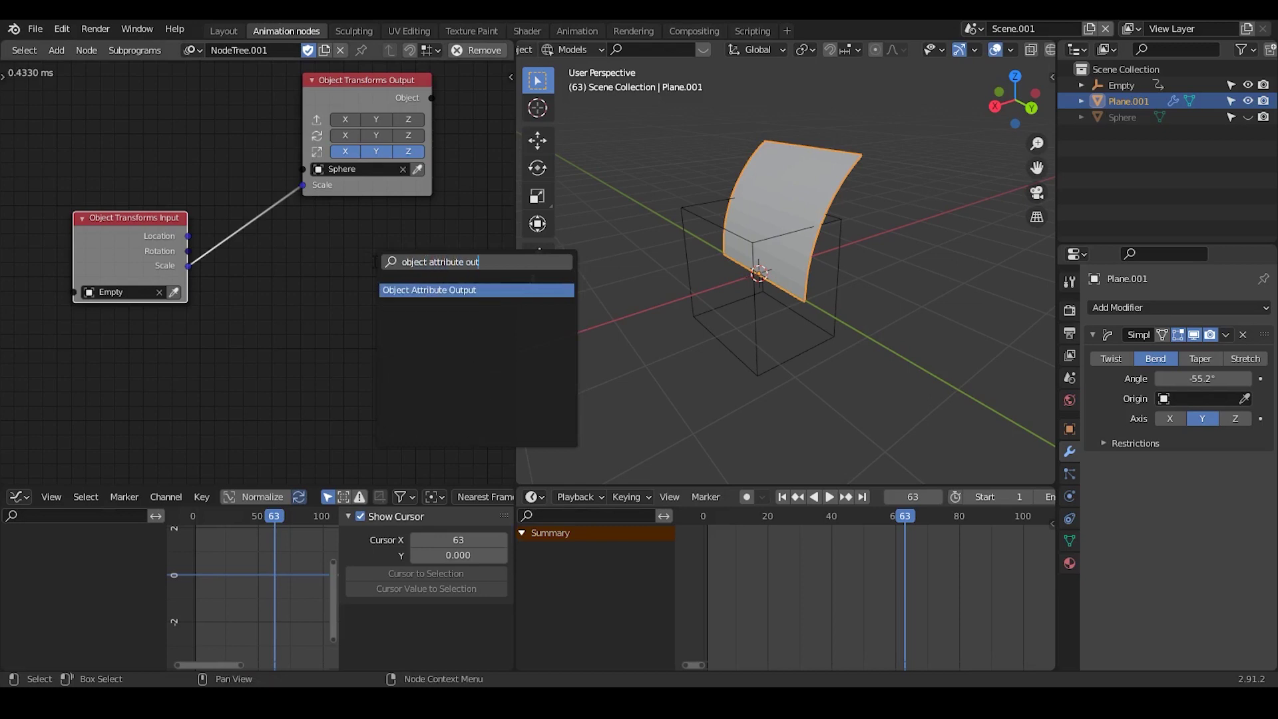
key("Return")
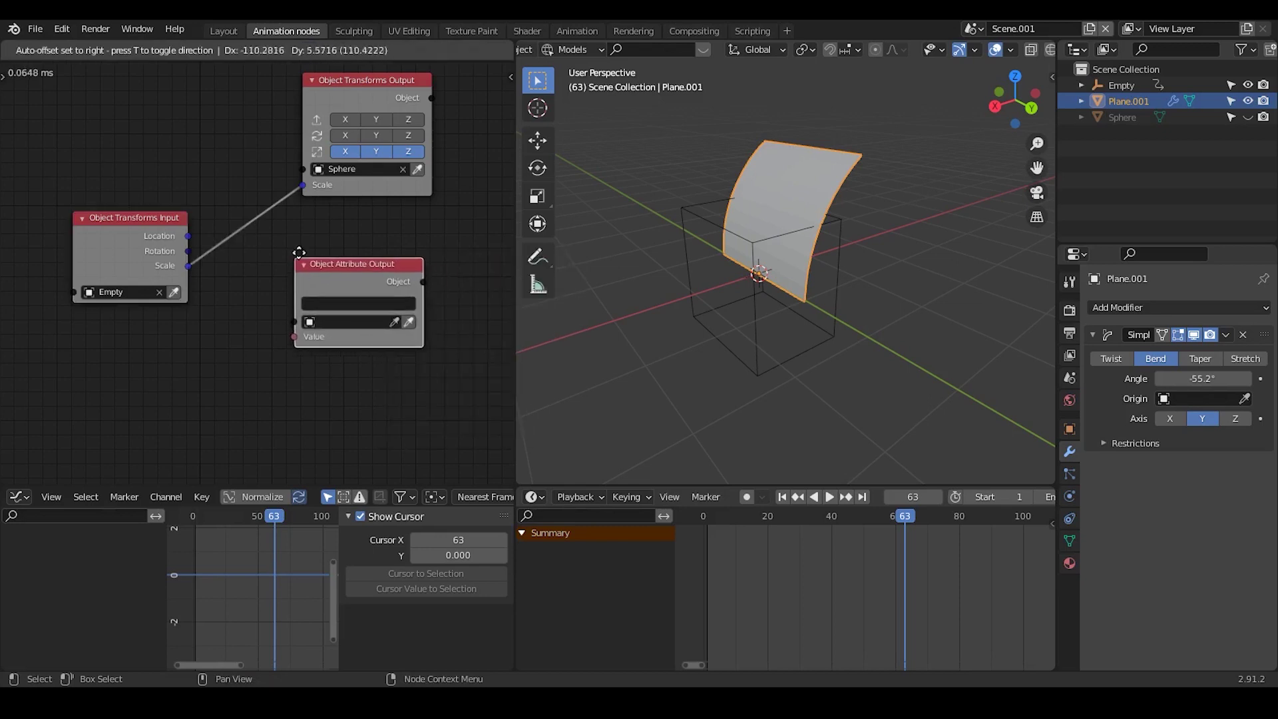
left_click(301, 261)
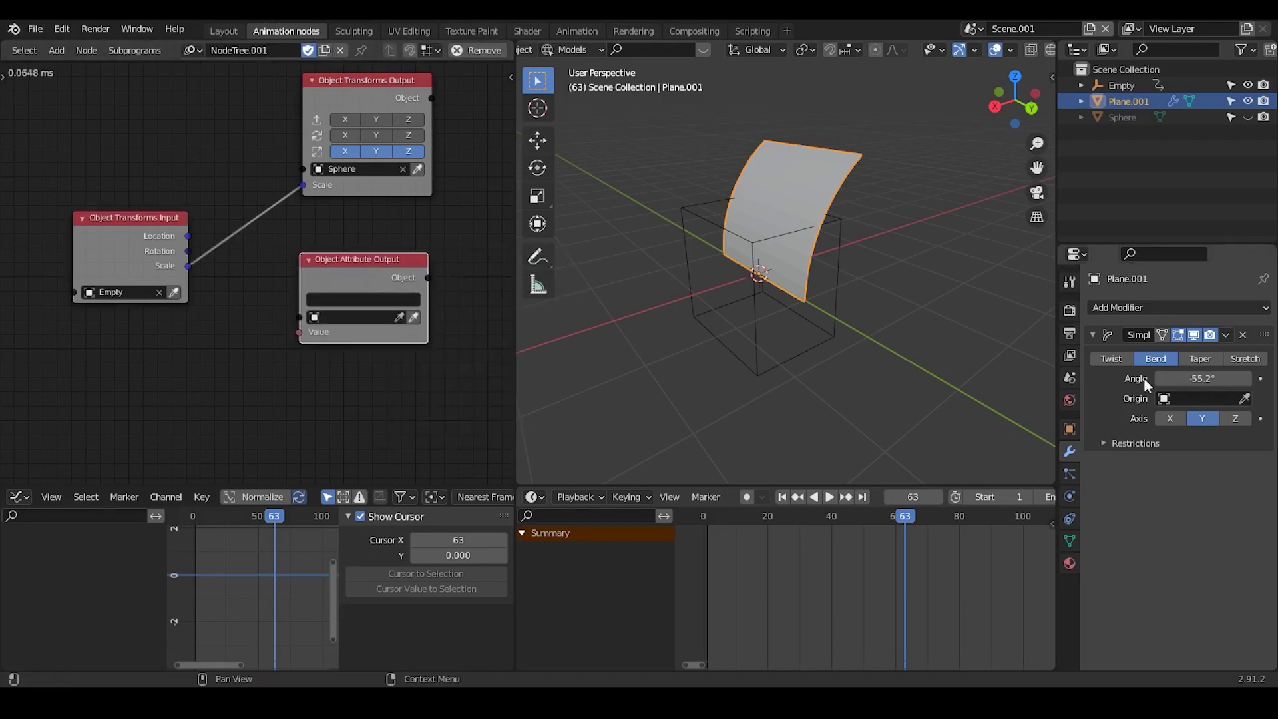
- Copy the data path of the modifier's bend angle into the Object Attribute Output node and assign the plane as its object
right_click(1202, 379)
left_click(1195, 379)
key("Return")
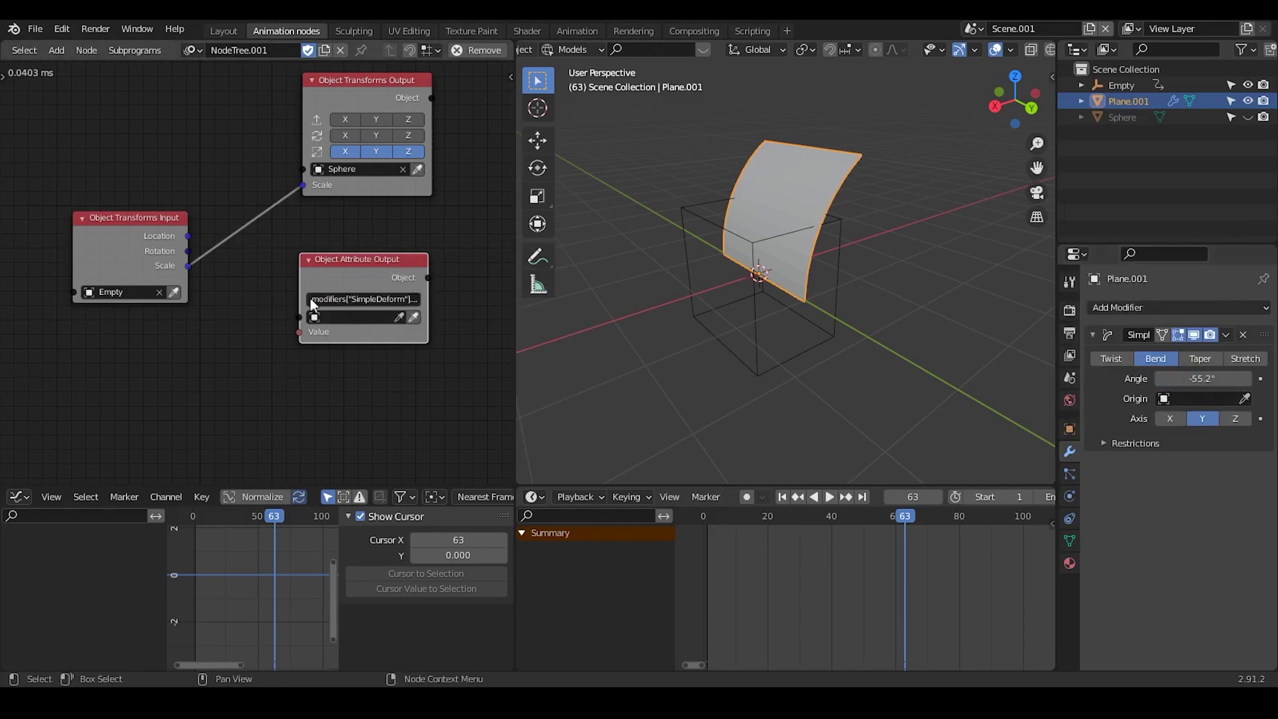
left_click(413, 317)
middle_click_drag(248, 353, 297, 305)
key("ctrl+a")
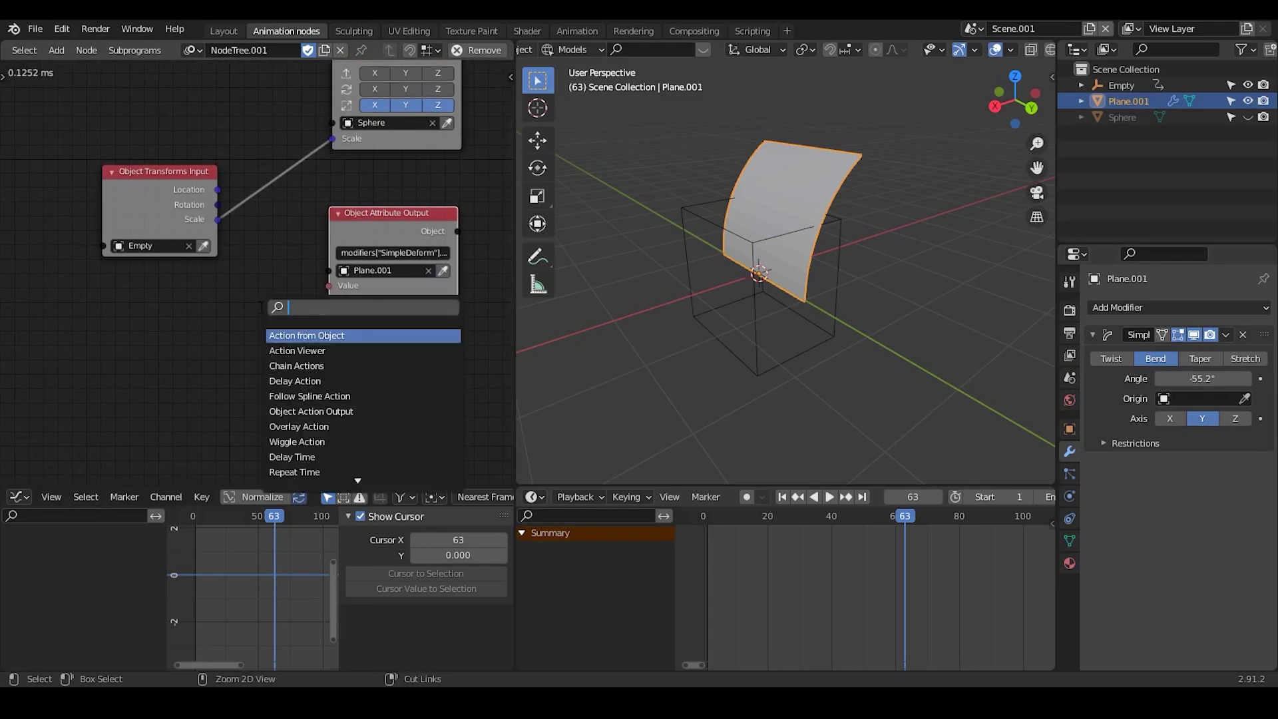
type("float to int")
key("Return")
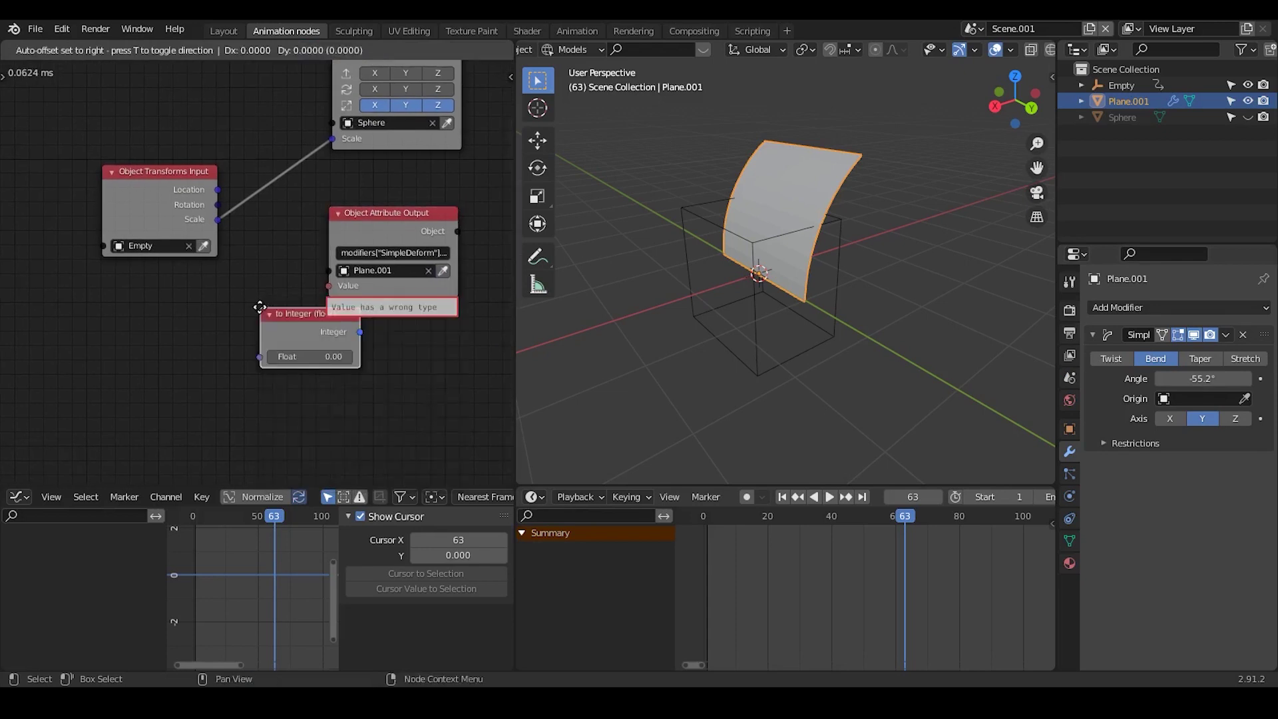
key("Escape")
- Add a Float Input node and place it beside the Object Attribute Output node, below the Object Transforms Input node
key("ctrl+a")
type("float in")
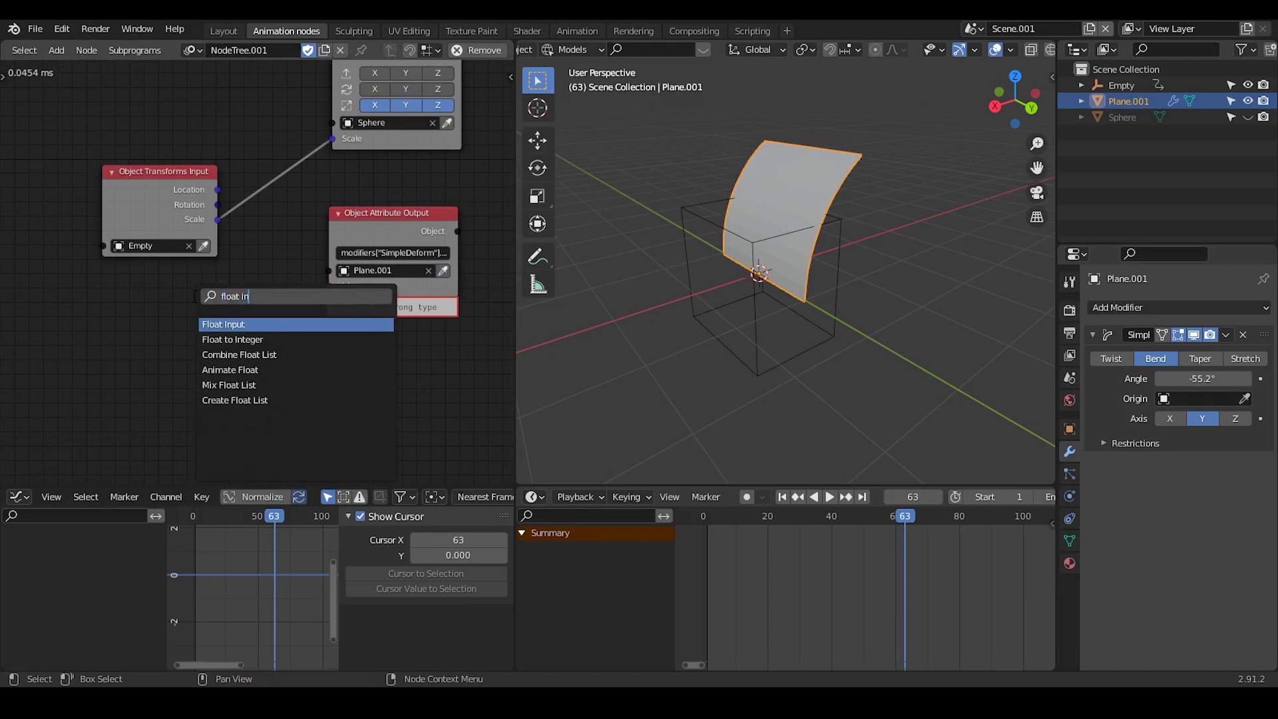
key("Return")
left_click(229, 329)
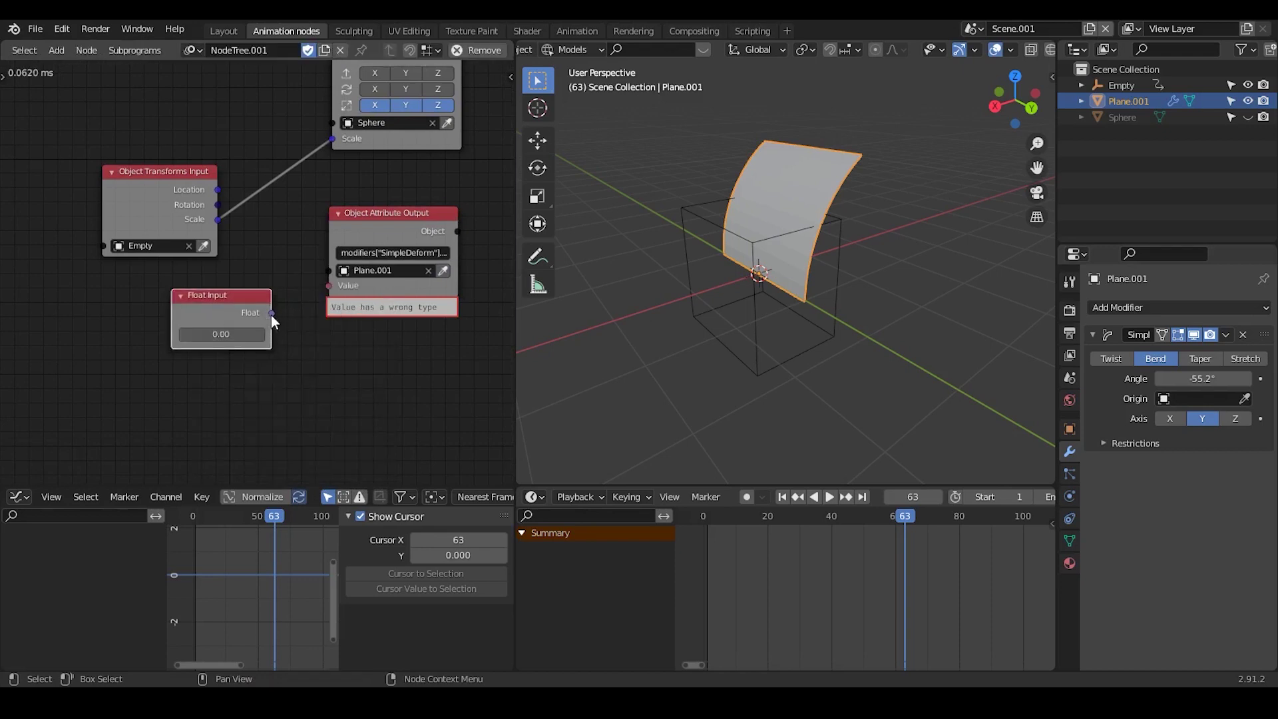
- Link the Float Input node to the Object Attribute Output's Value input and set the float to 1.26
left_click_drag(272, 312, 330, 285)
left_click_drag(230, 334, 264, 334)
middle_click_drag(825, 340, 699, 346)
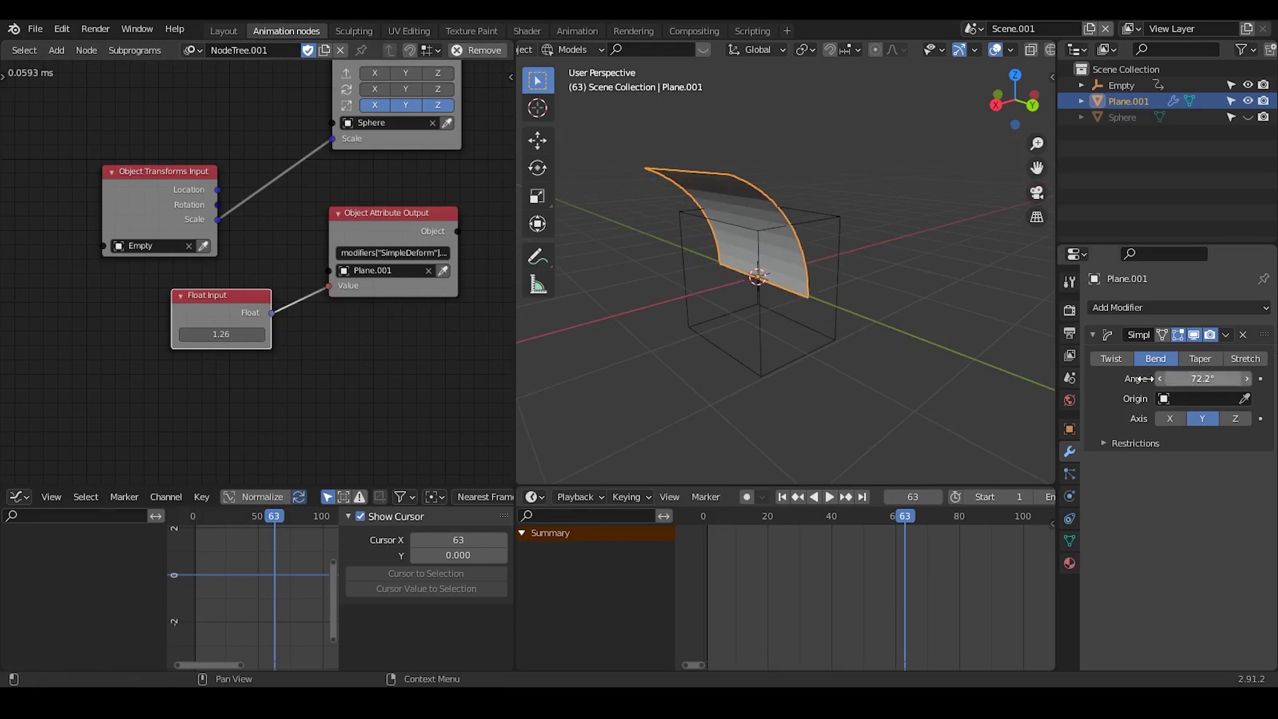
left_click(782, 496)
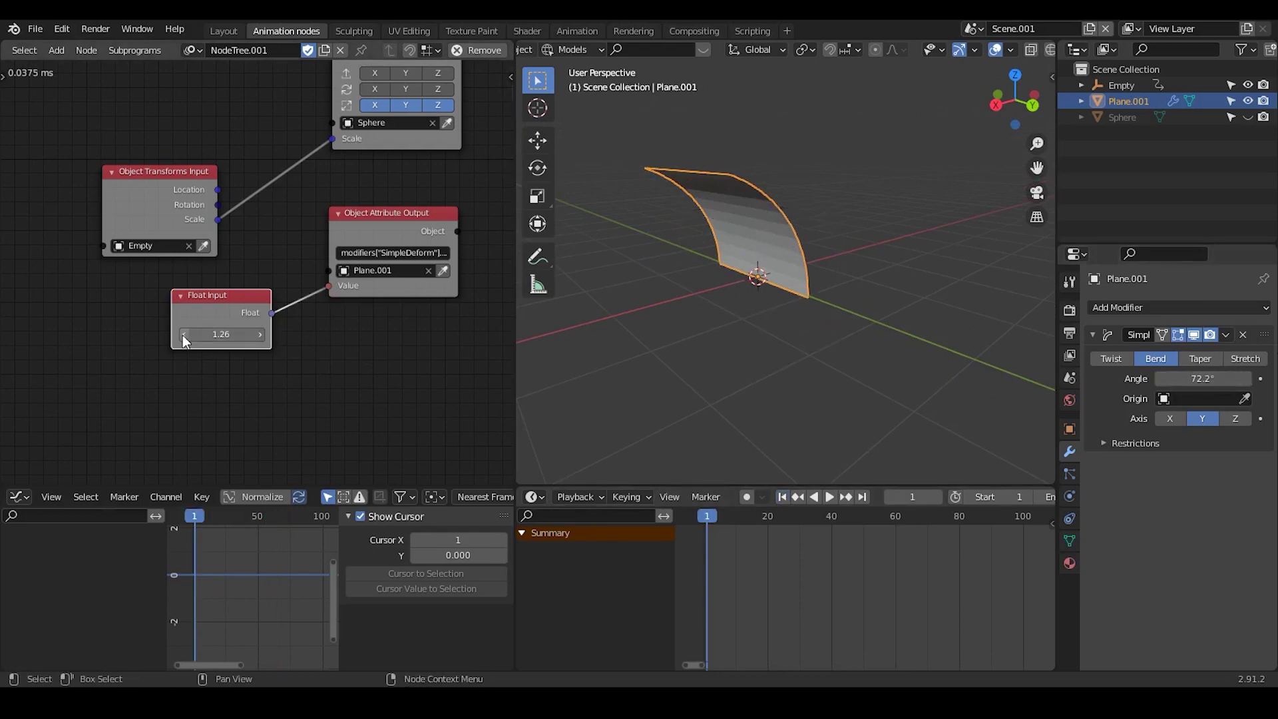
- Set the Float Input value to pi to test the bend, and lower it to 1.31
left_click(230, 332)
type("pi")
key("Return")
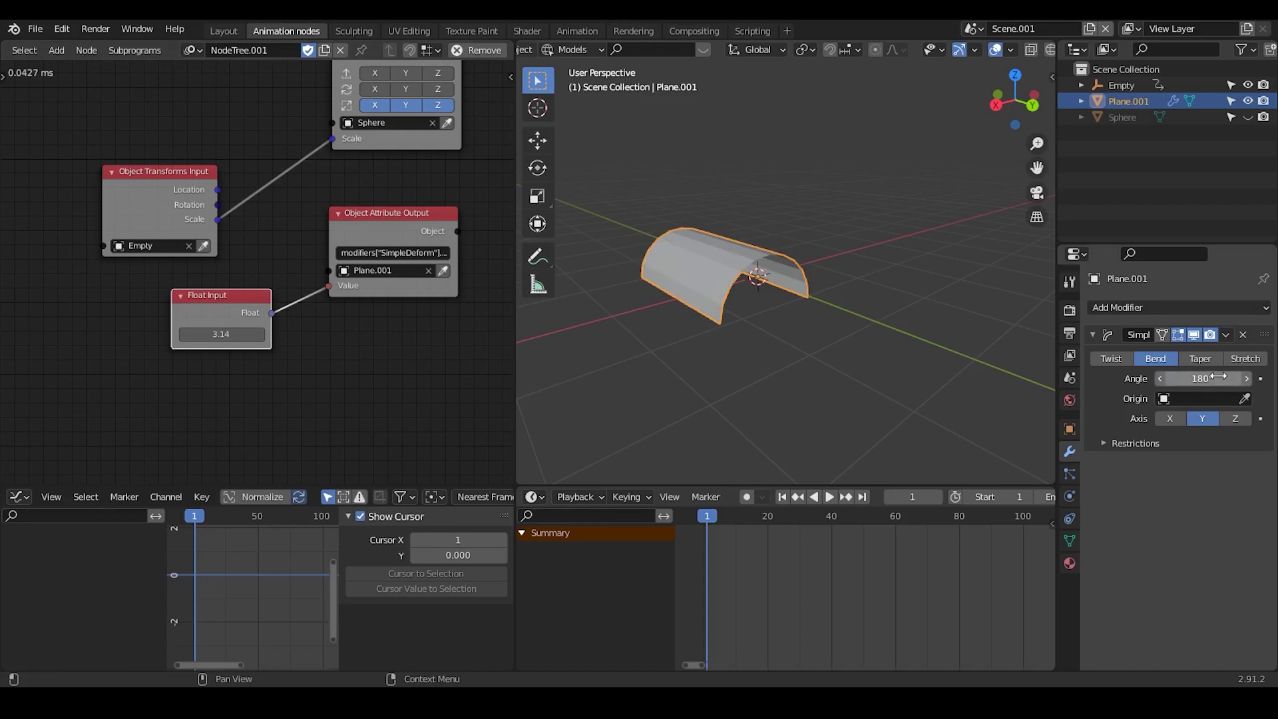
mouse_move(221, 334)
left_mouse_down()
mouse_move(175, 334)
mouse_move(229, 334)
left_mouse_up()
- Link the Scale output of the Object Transforms Input node directly to the Object Attribute Output's Value input
left_click_drag(160, 214, 113, 180)
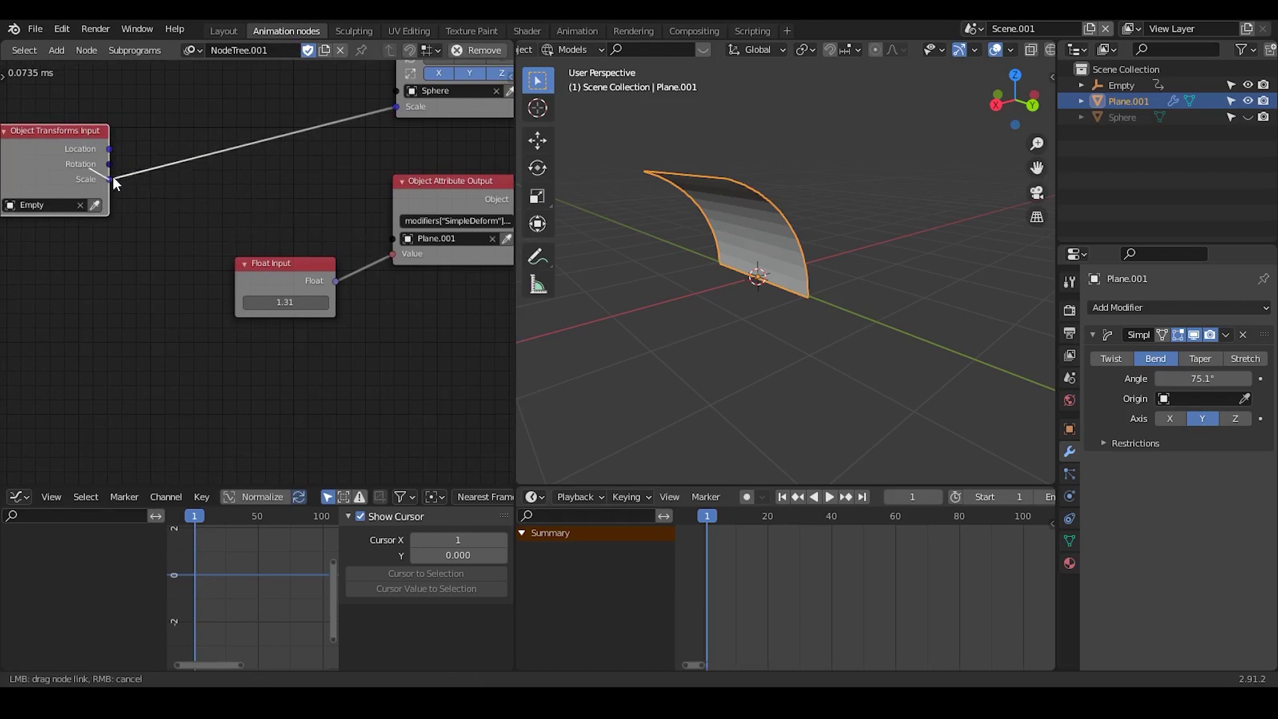
left_click_drag(300, 223, 393, 253)
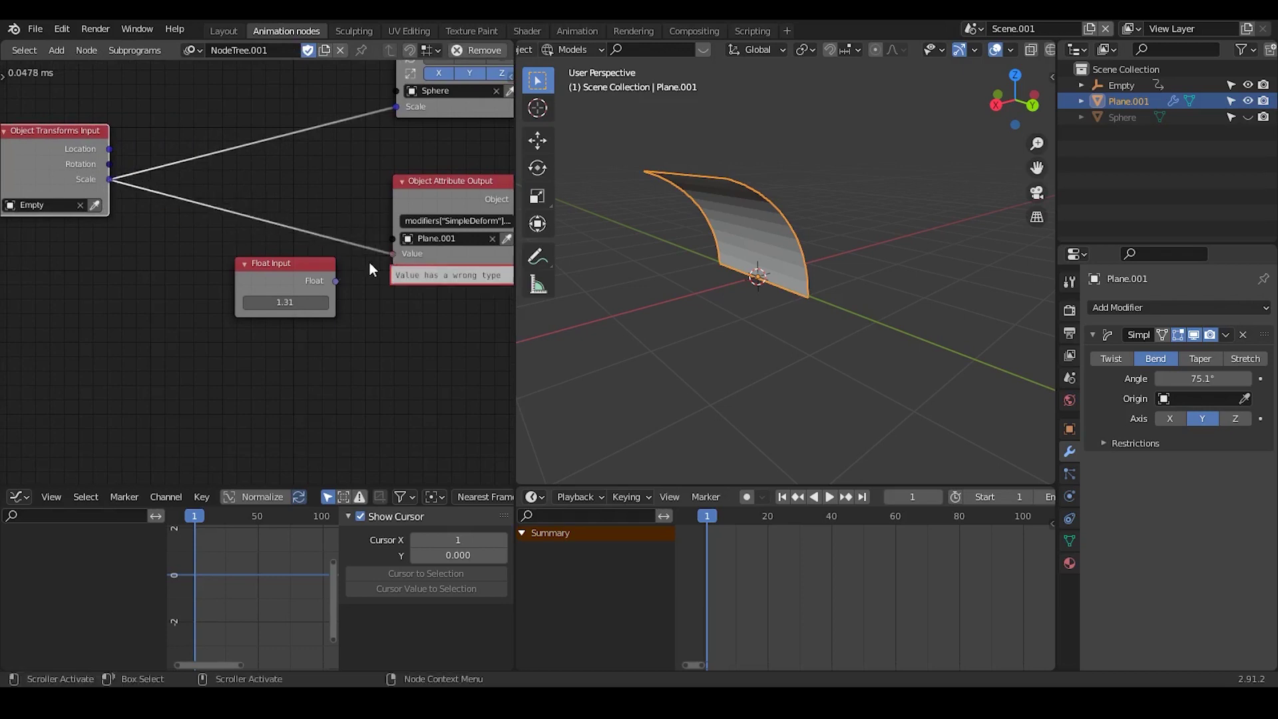
middle_click_drag(352, 262, 345, 260)
left_click_drag(409, 193, 392, 182)
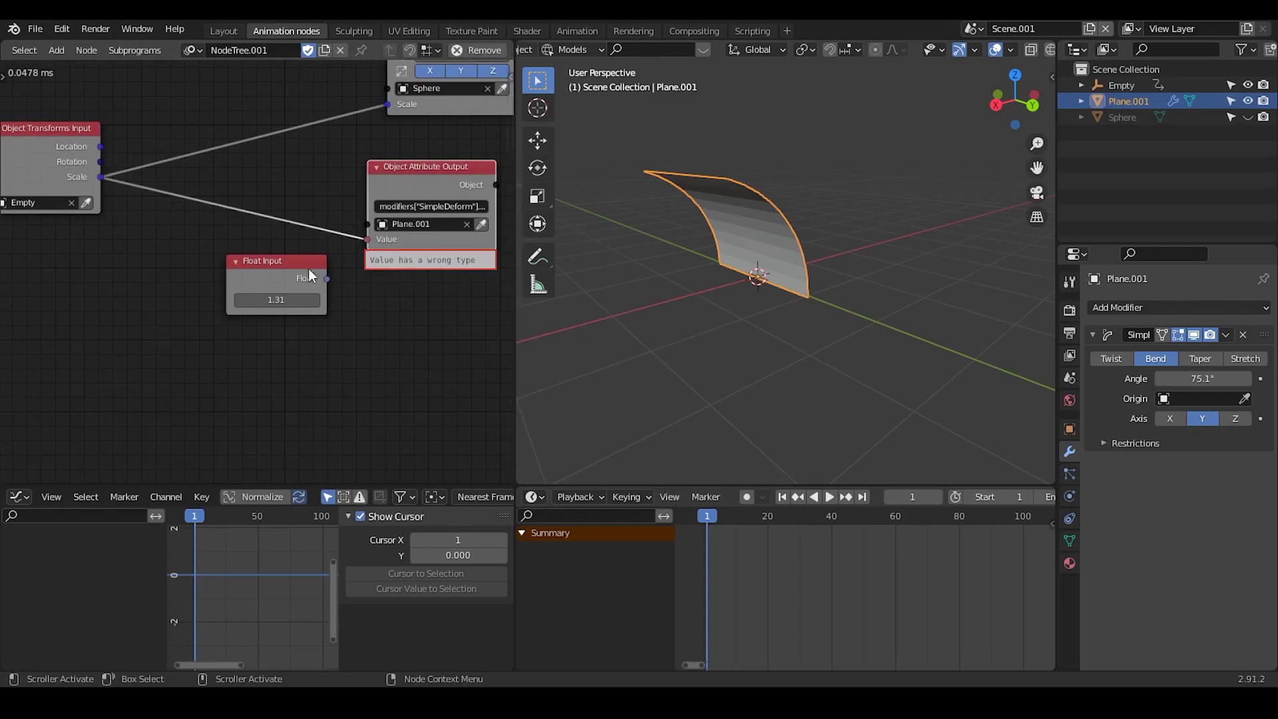
- Insert a Separate Vector node between Scale and Value, feeding X to the bend angle, and play the animation to frame 61
middle_click_drag(67, 190, 114, 185)
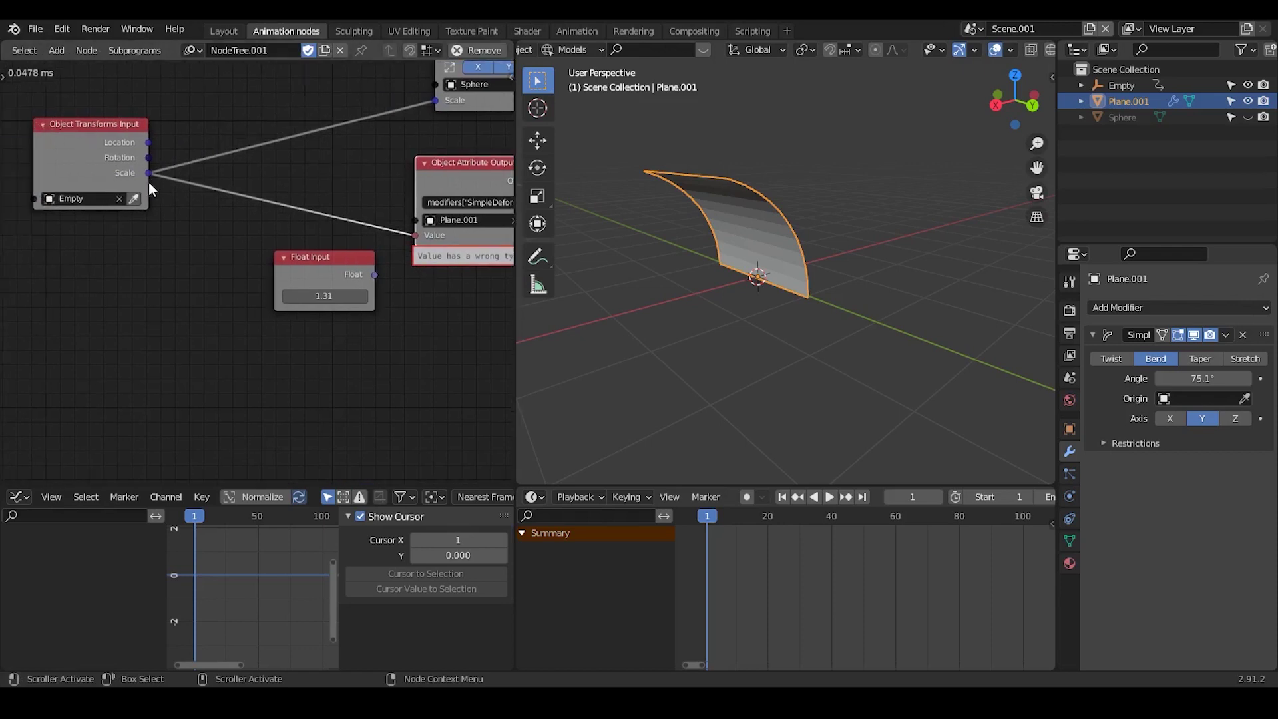
middle_click_drag(277, 269, 265, 267)
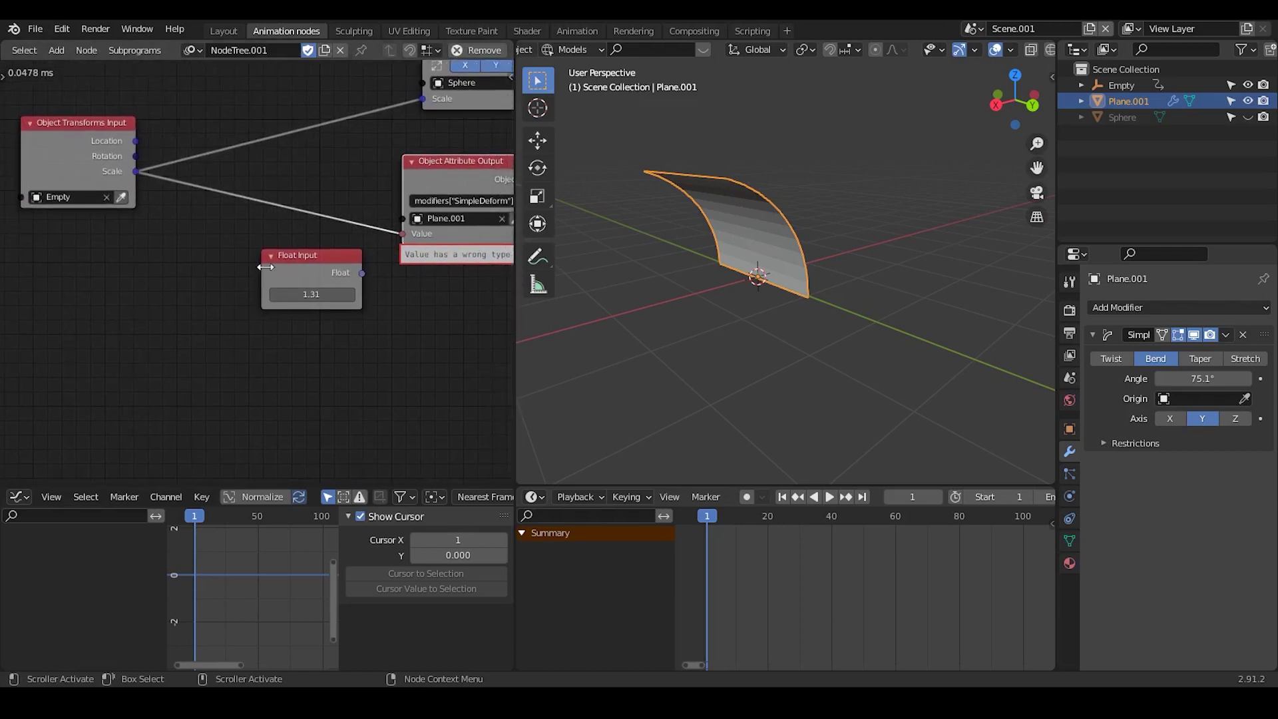
key("ctrl+a")
type("s")
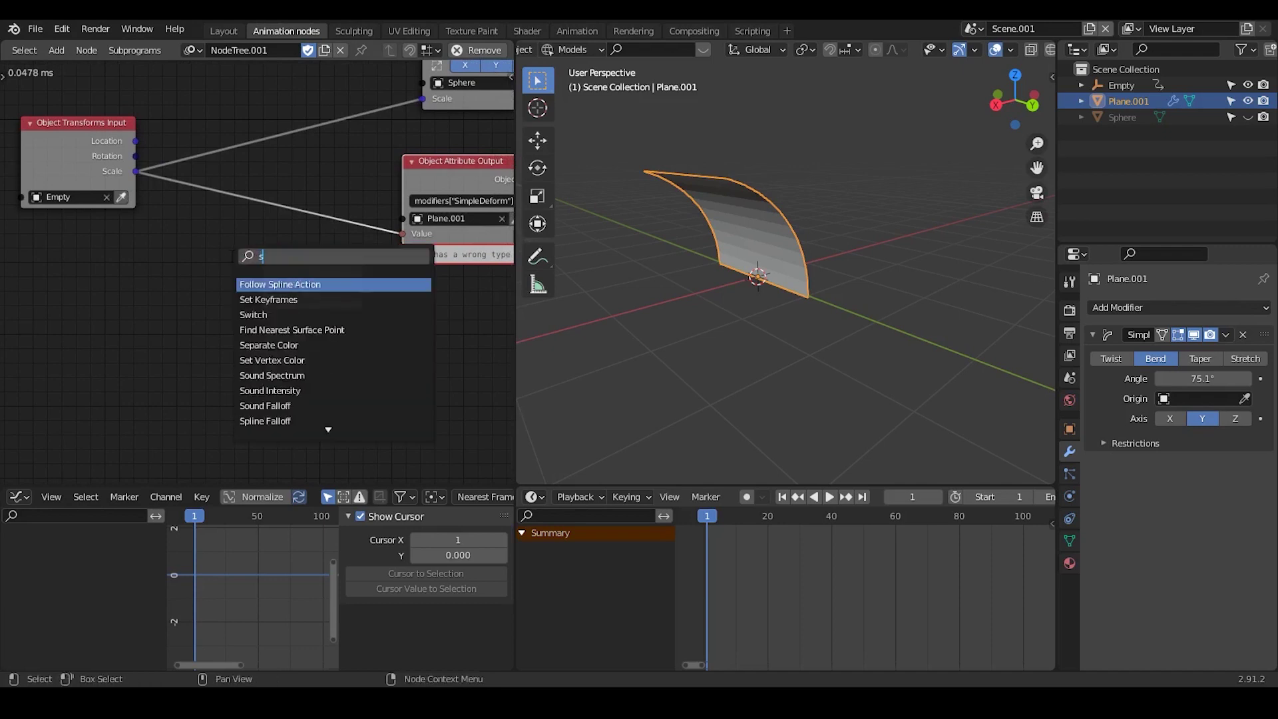
type("eparate ve")
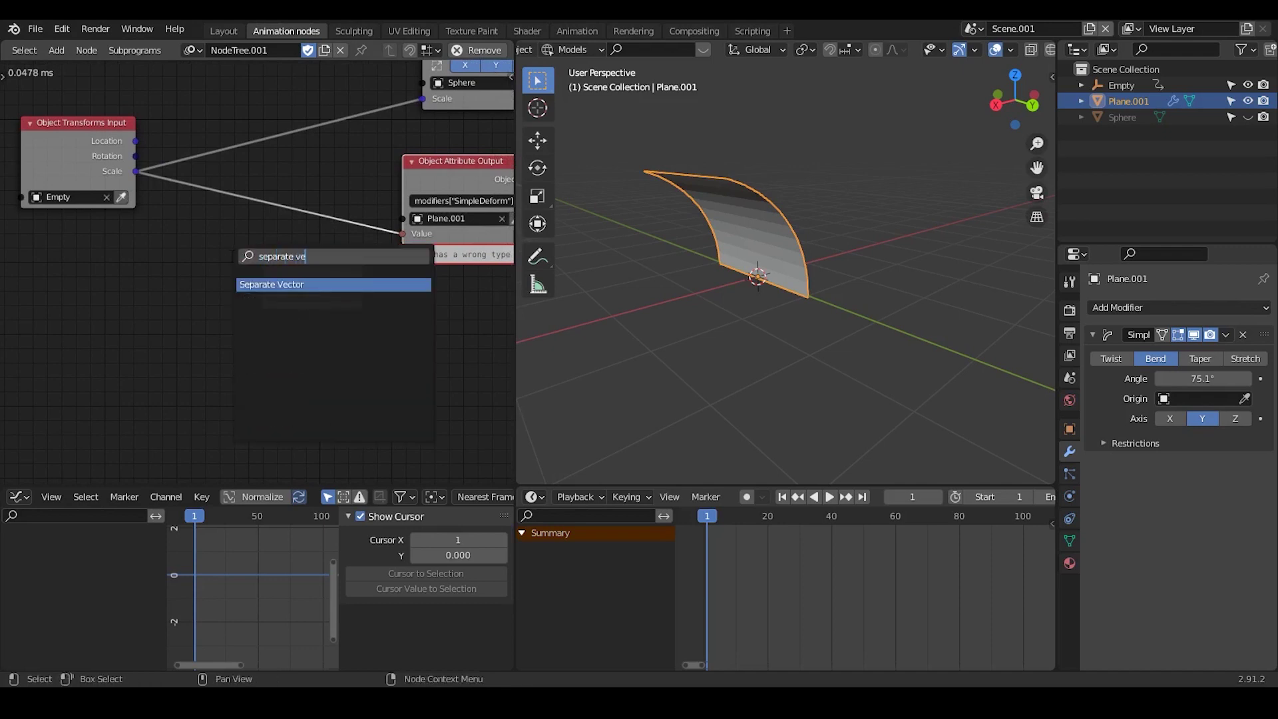
key("Return")
left_click(251, 213)
left_click_drag(250, 207, 241, 184)
left_click_drag(303, 268, 275, 305)
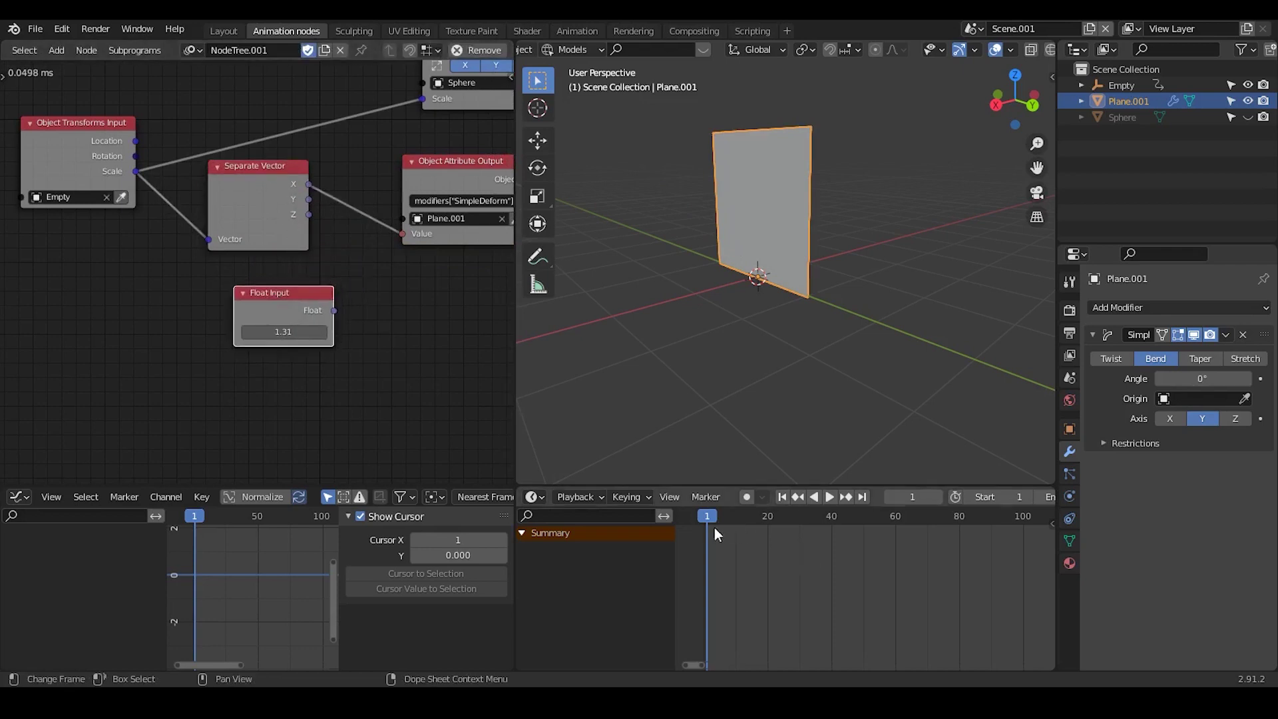
key("space")
mouse_move(889, 522)
left_mouse_down()
mouse_move(944, 515)
mouse_move(759, 517)
mouse_move(898, 517)
left_mouse_up()
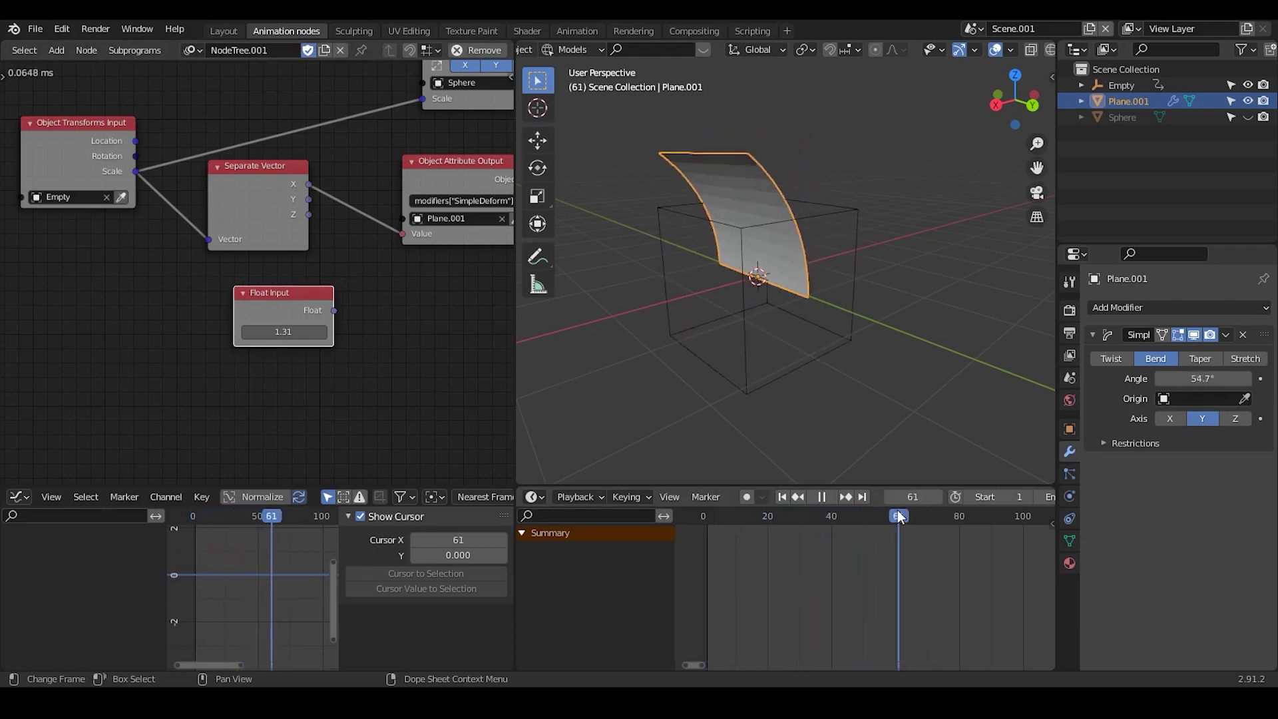
- Link the Location output of the Object Transforms Input node to the Separate Vector node instead of Scale
left_click_drag(227, 178, 235, 181)
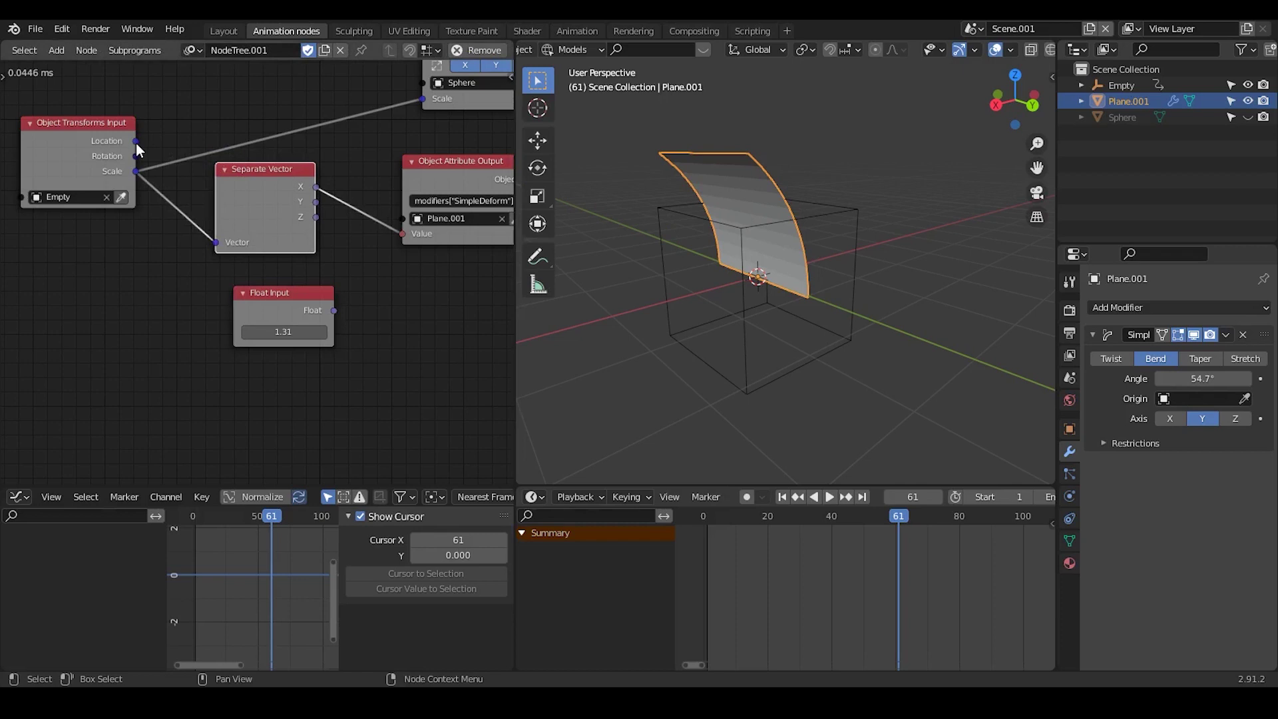
left_click_drag(136, 141, 216, 242)
left_click_drag(239, 195, 235, 189)
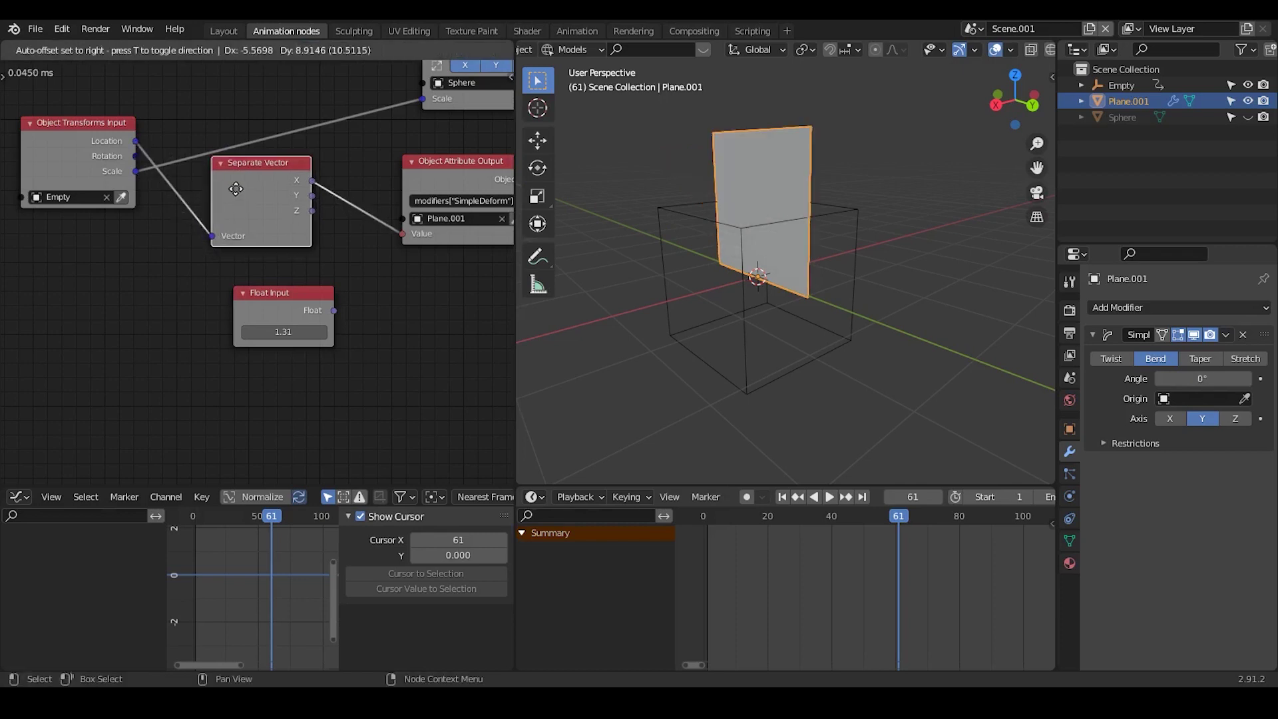
- Keyframe the Empty's Location X at 0 m on frame 1 and expand its Object Transforms channels in the timeline
left_click(1124, 87)
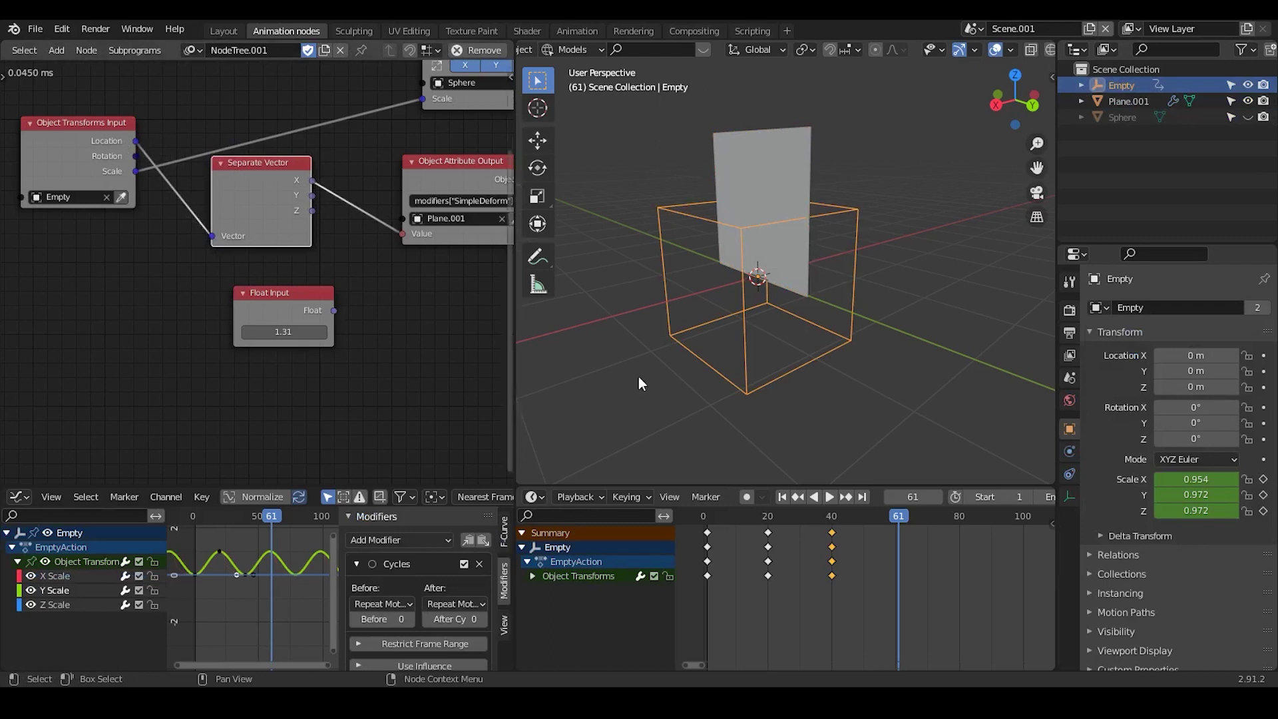
left_click(783, 497)
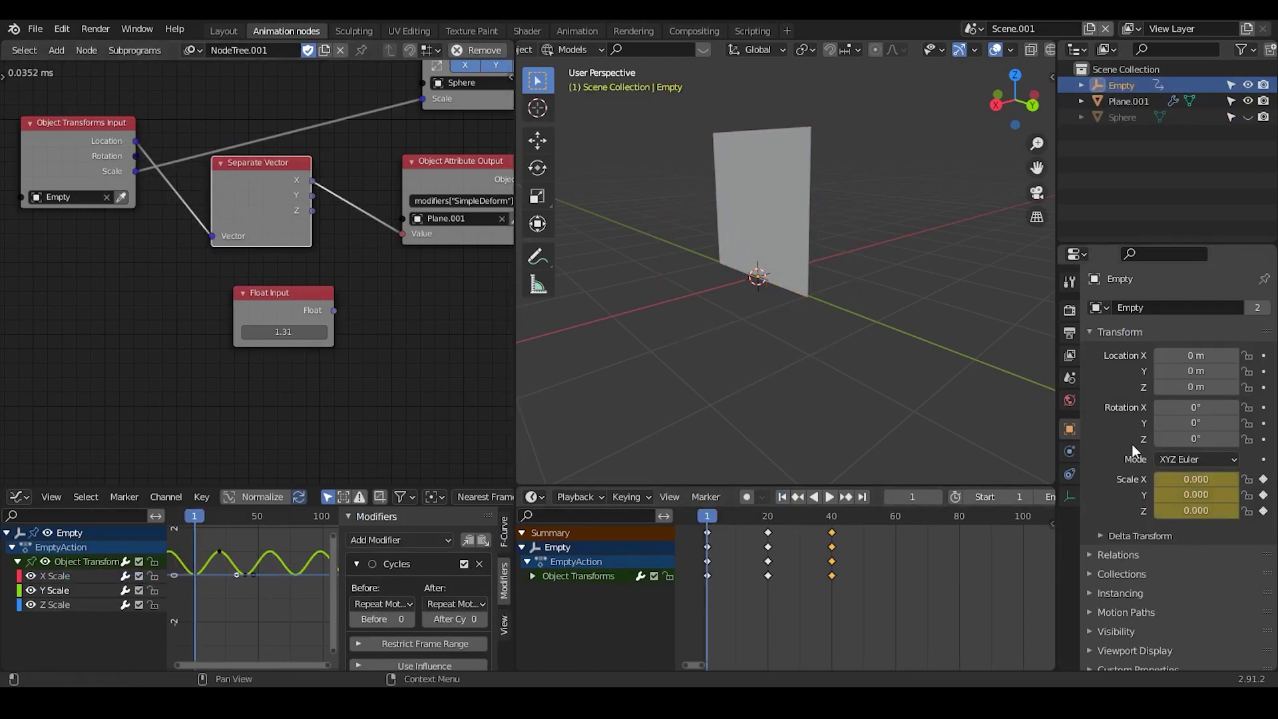
right_click(1175, 356)
left_click(1185, 353)
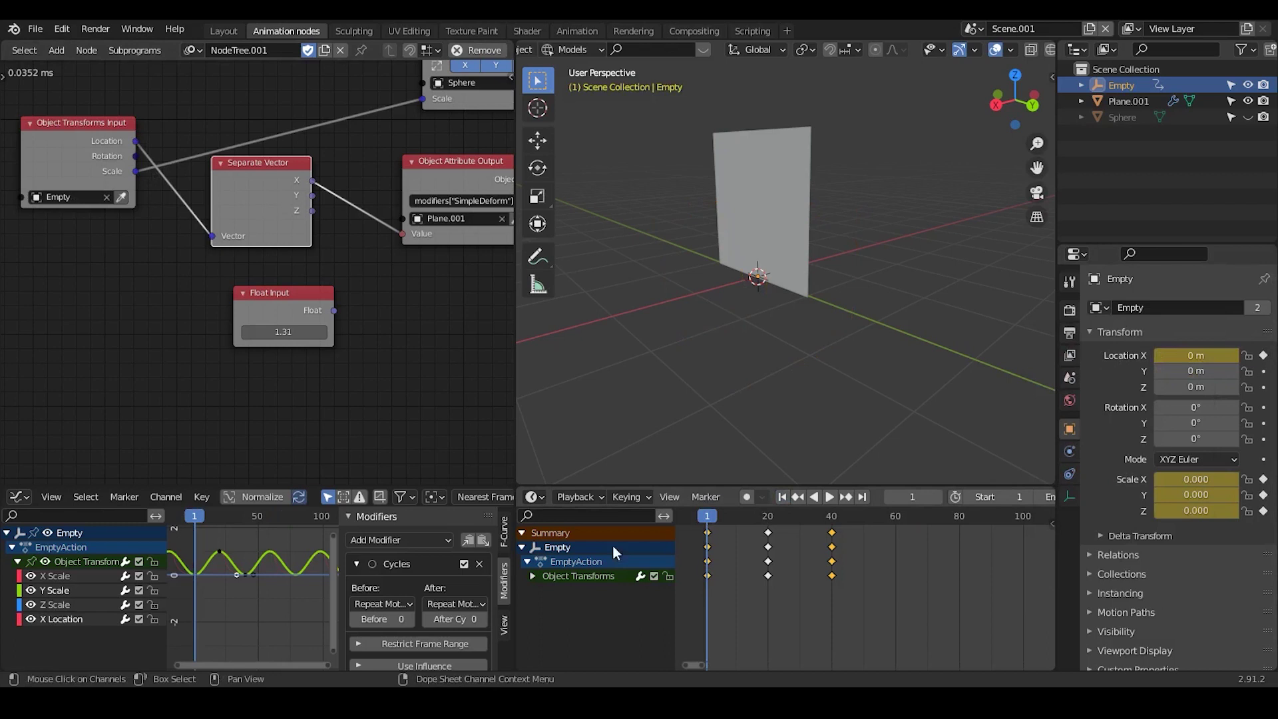
left_click(532, 577)
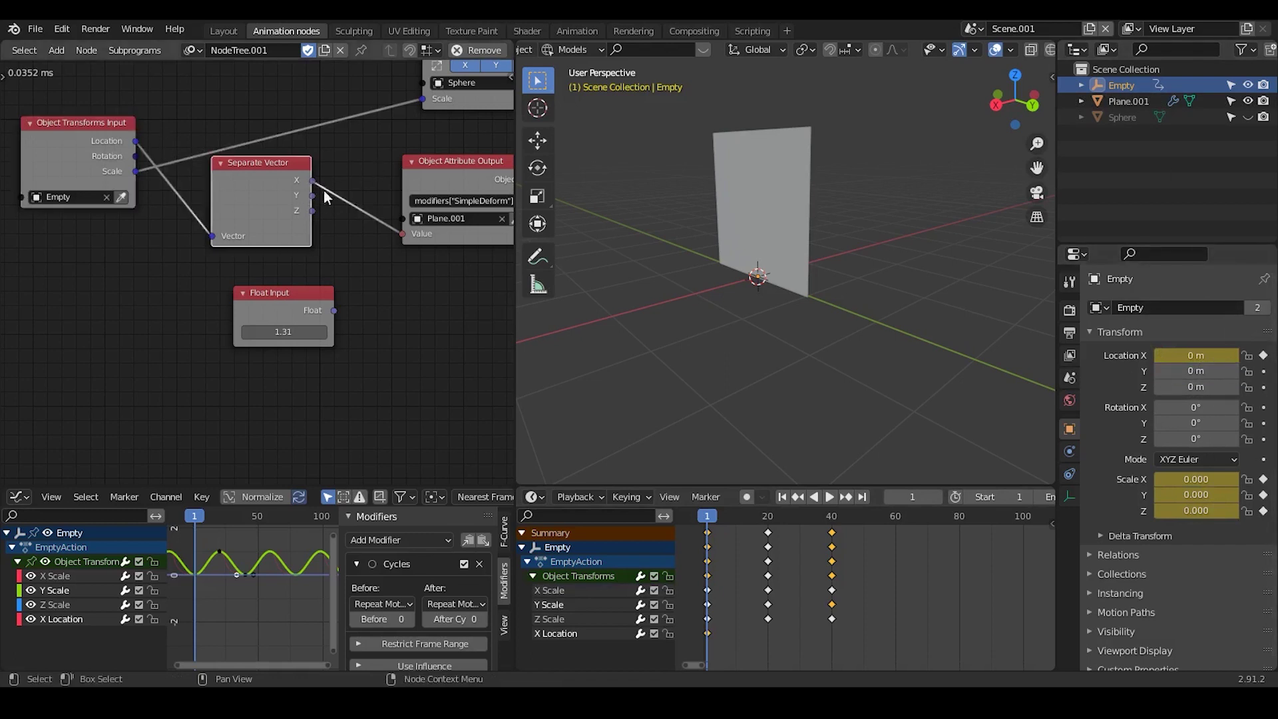
- Set the Empty's Location X to 3 m and insert a single keyframe for it on frame 1
left_click(829, 183)
left_click(1174, 101)
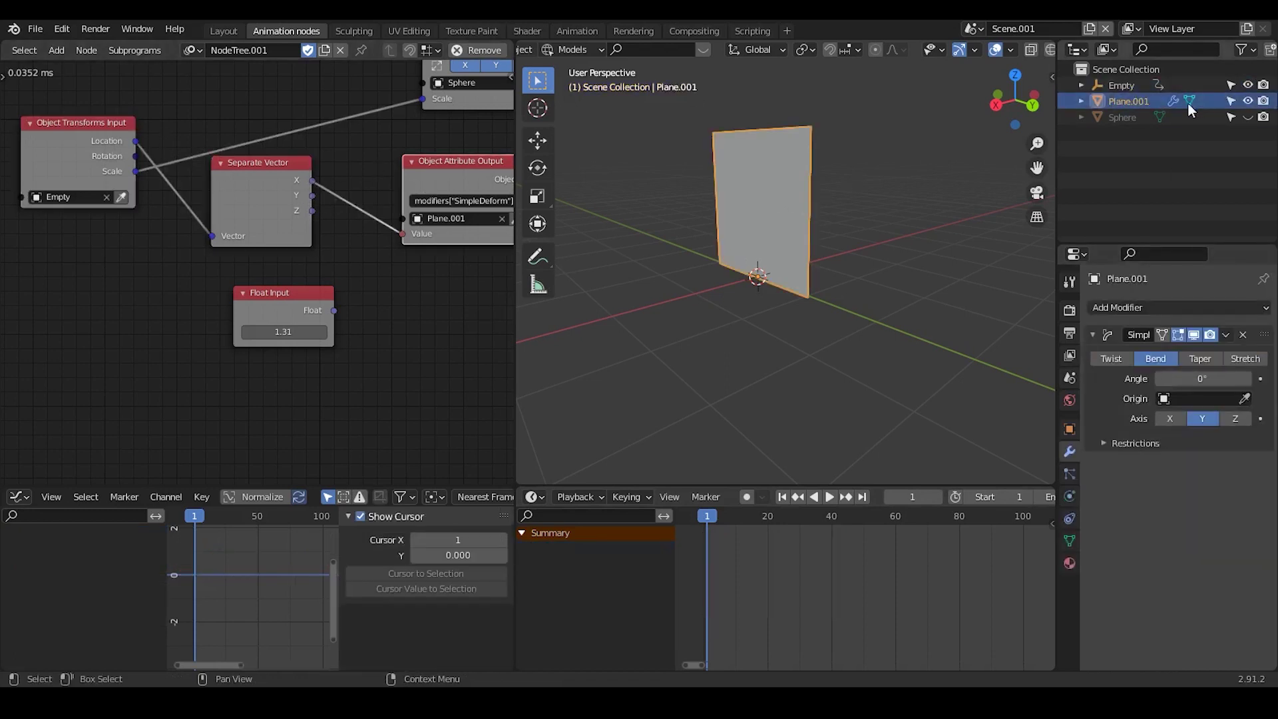
left_click(1149, 86)
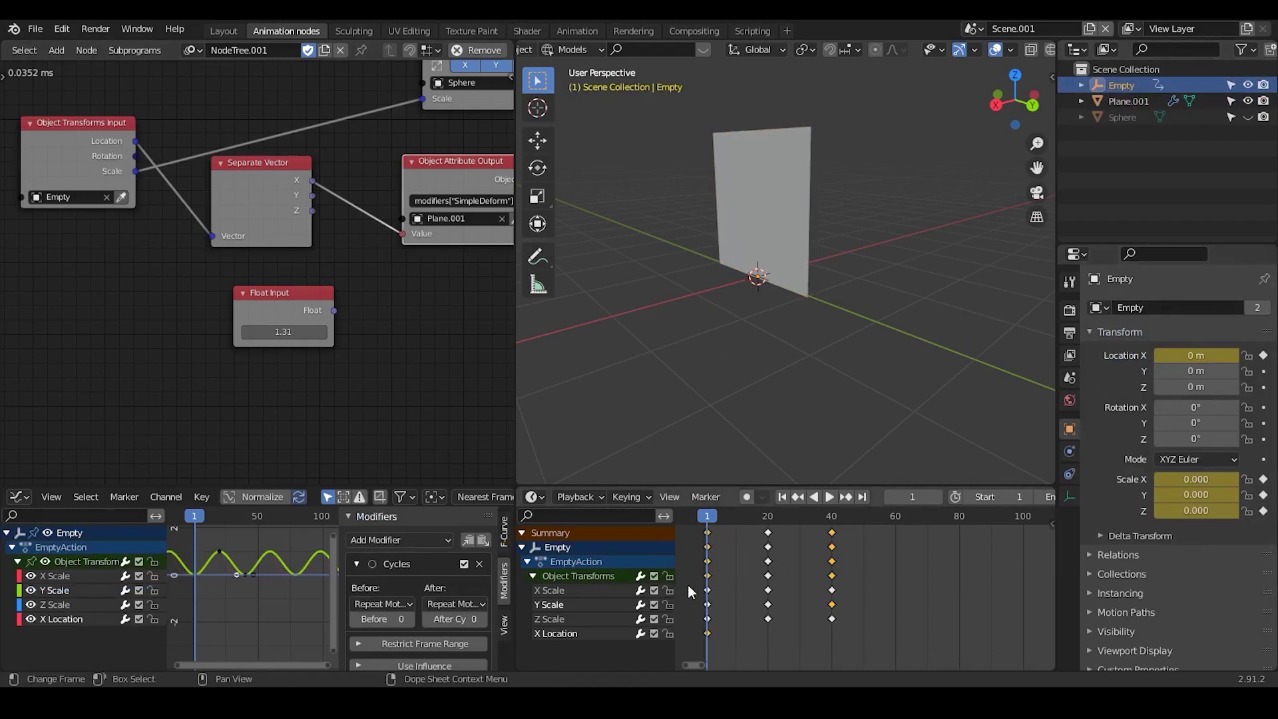
scroll(731, 610, "up", 1)
middle_click_drag(734, 612, 809, 574)
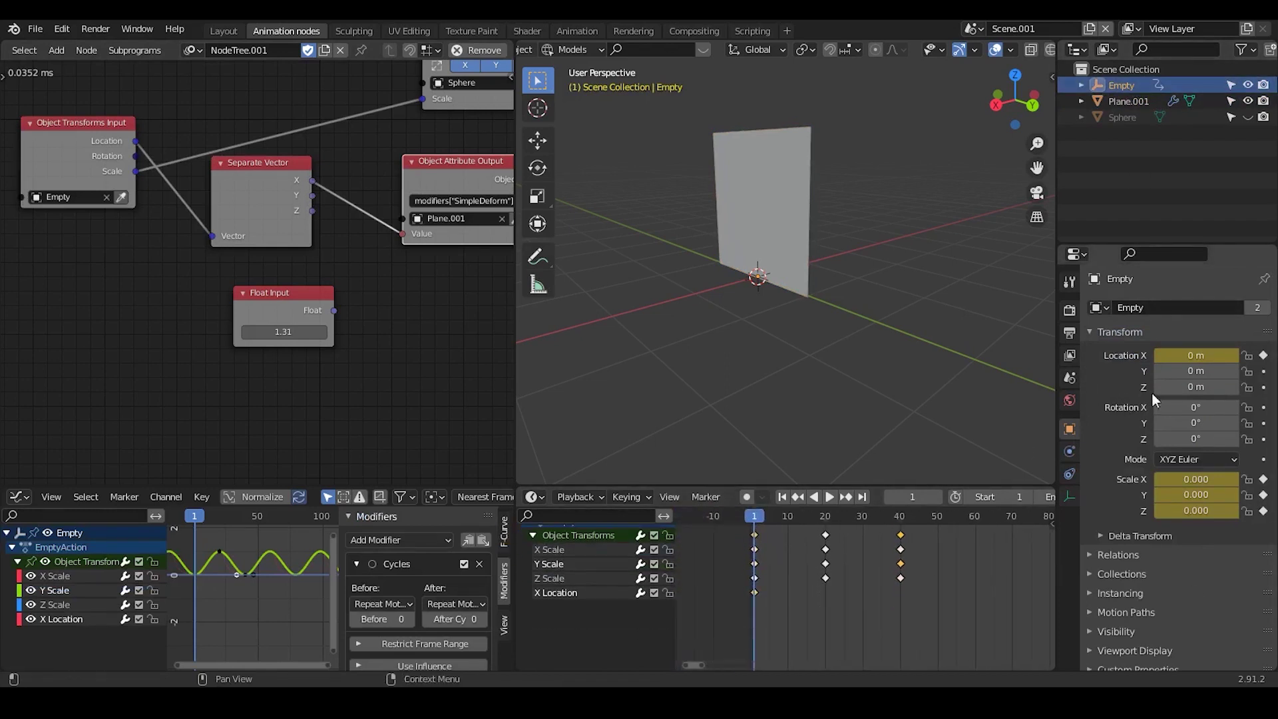
right_click(1183, 355)
left_click(1183, 370)
middle_click_drag(894, 518, 903, 538)
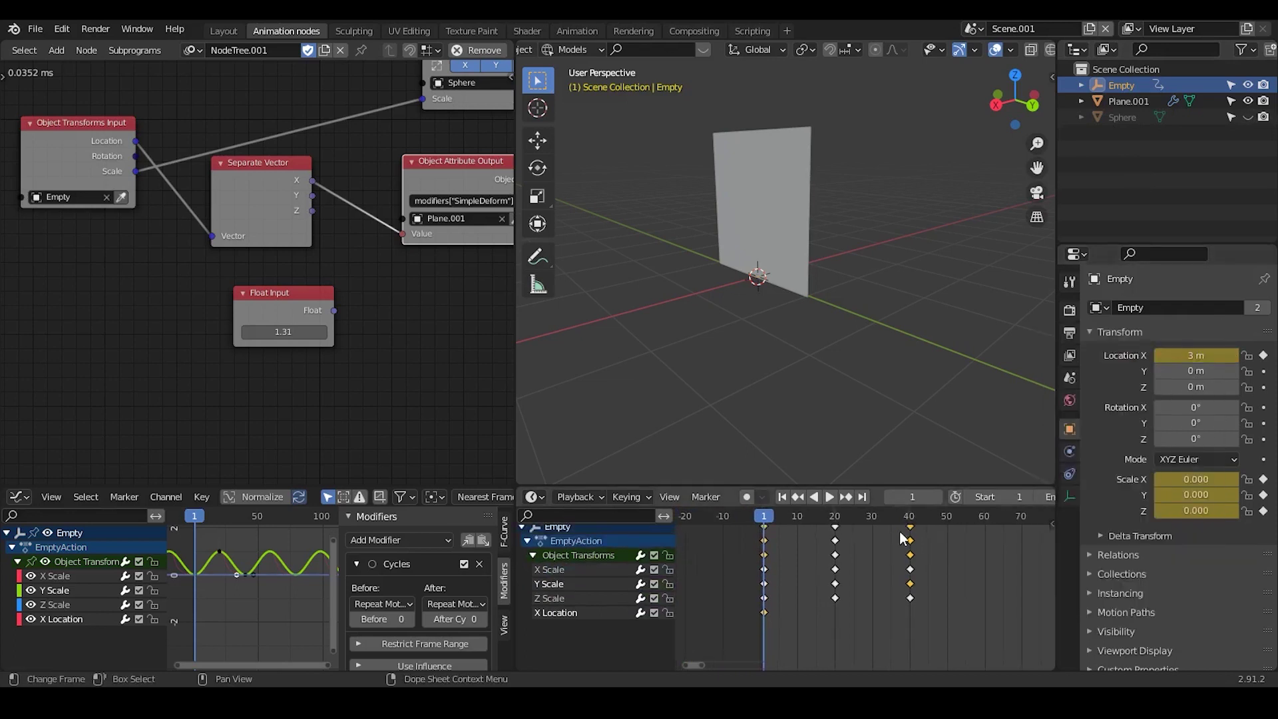
- Set the Empty's Location X to 0 m on frame 40 and insert a single keyframe
left_click(846, 497)
left_click(845, 498)
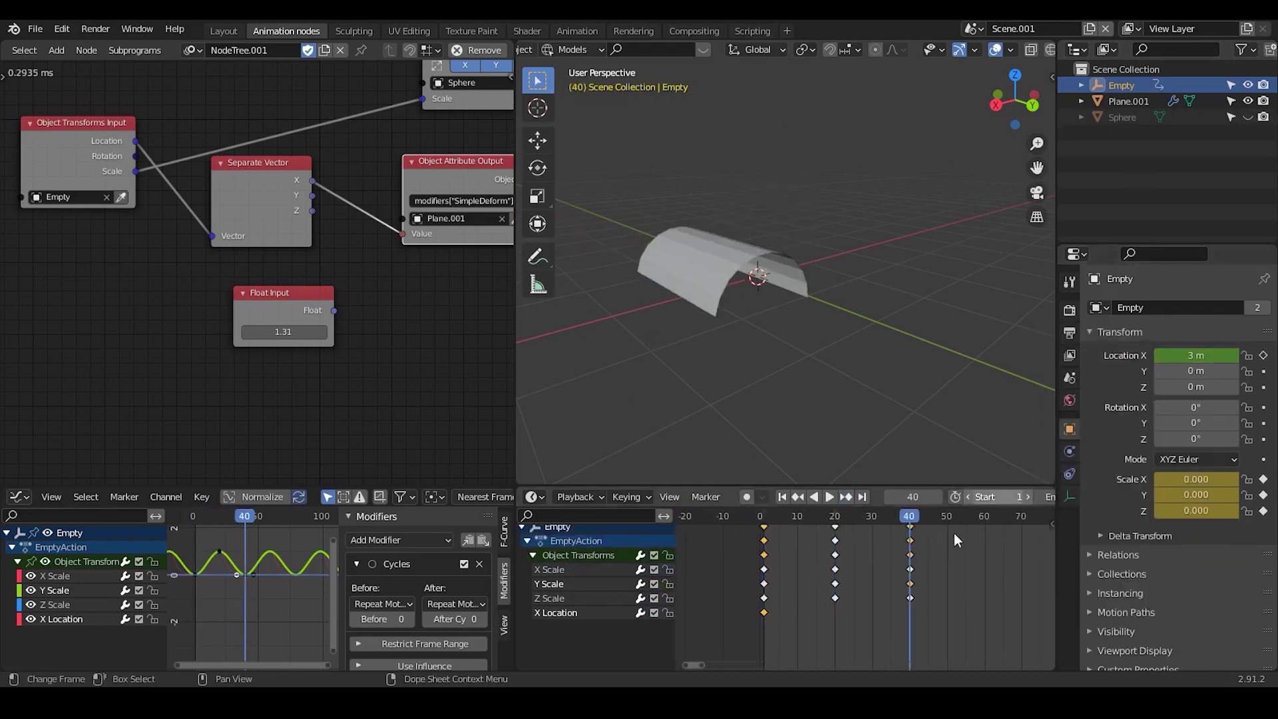
right_click(1206, 355)
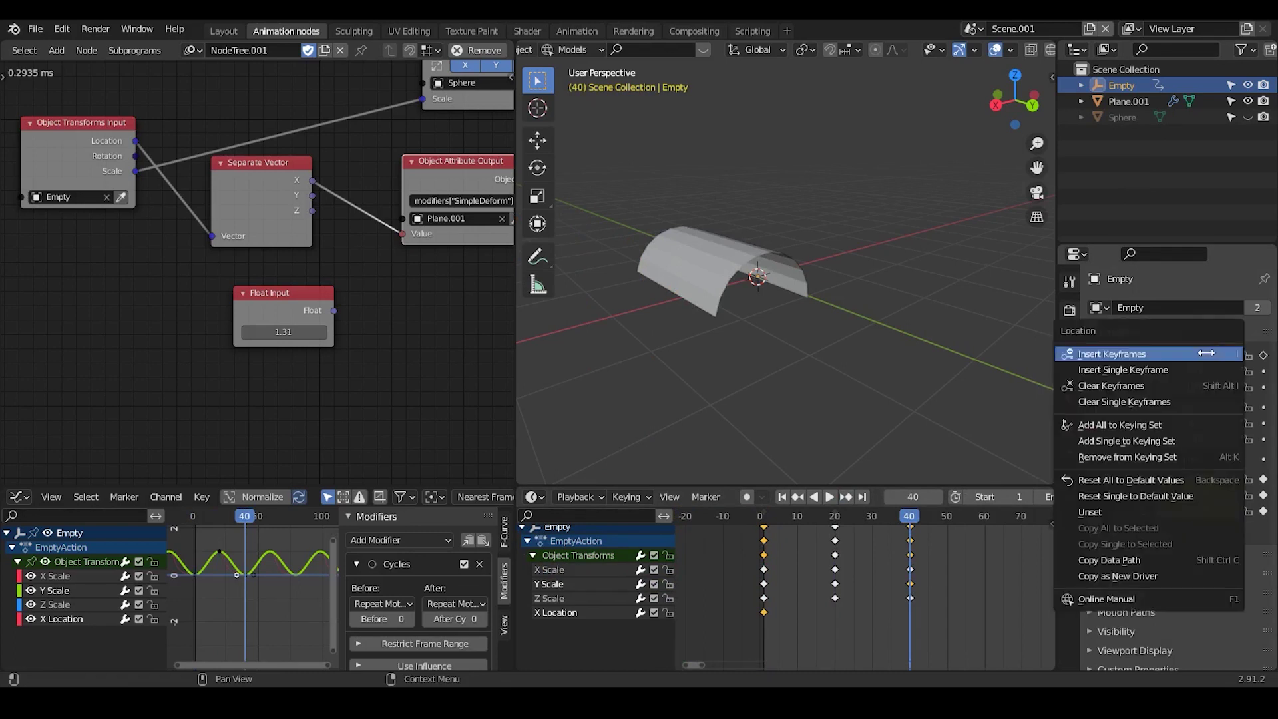
left_click(1155, 371)
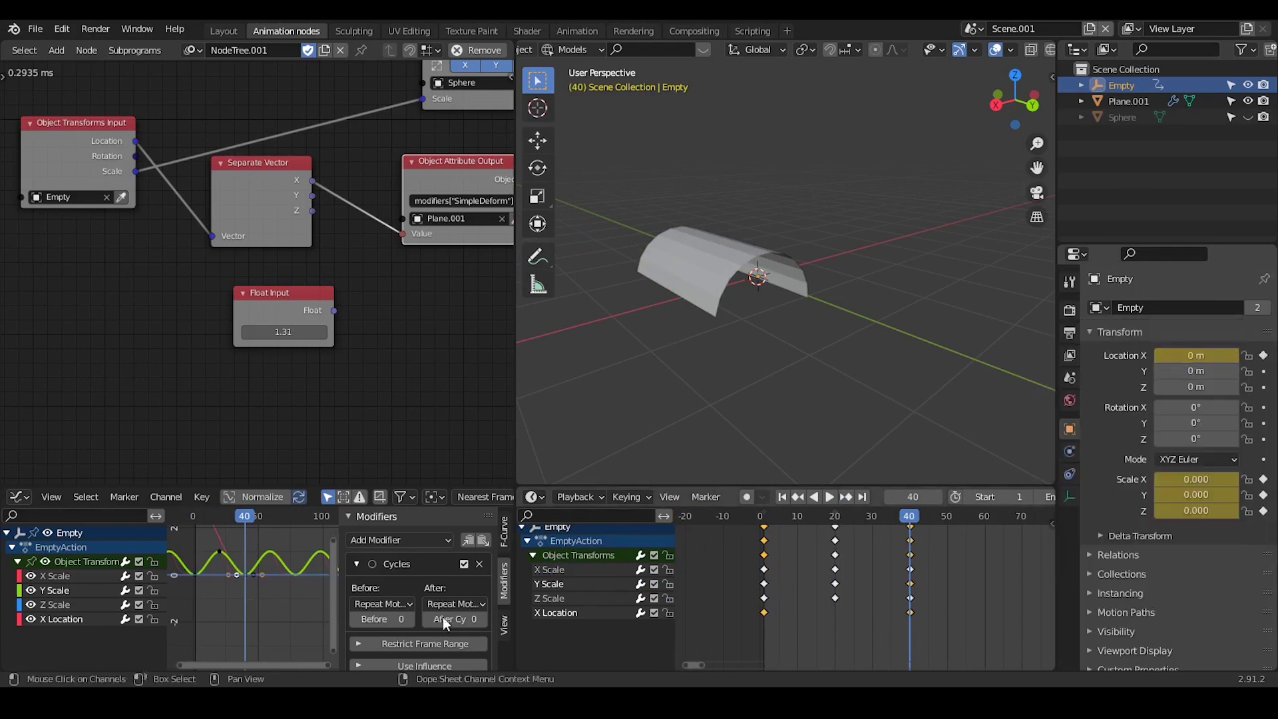
- Isolate the X Location curve, paste the copied Cycles modifier onto it, and enlarge the Graph Editor
left_click(64, 612)
middle_click_drag(268, 609, 278, 651)
left_click(482, 541)
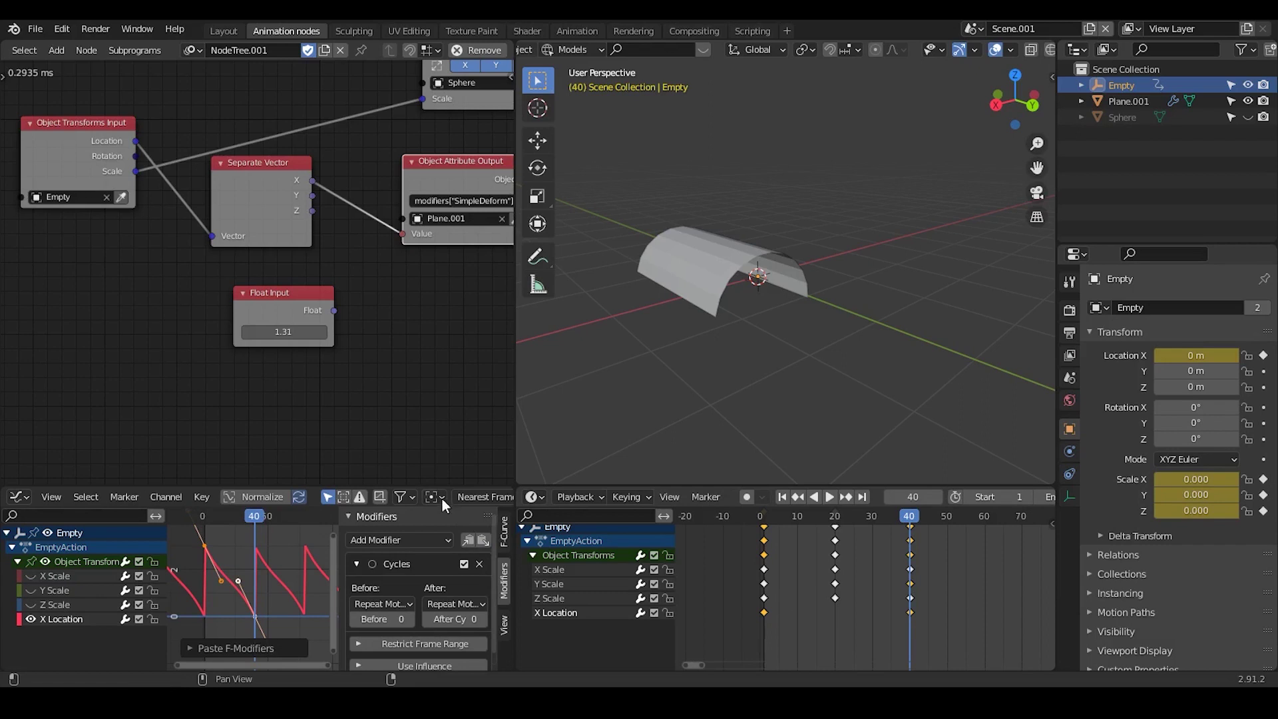
left_click_drag(420, 487, 418, 374)
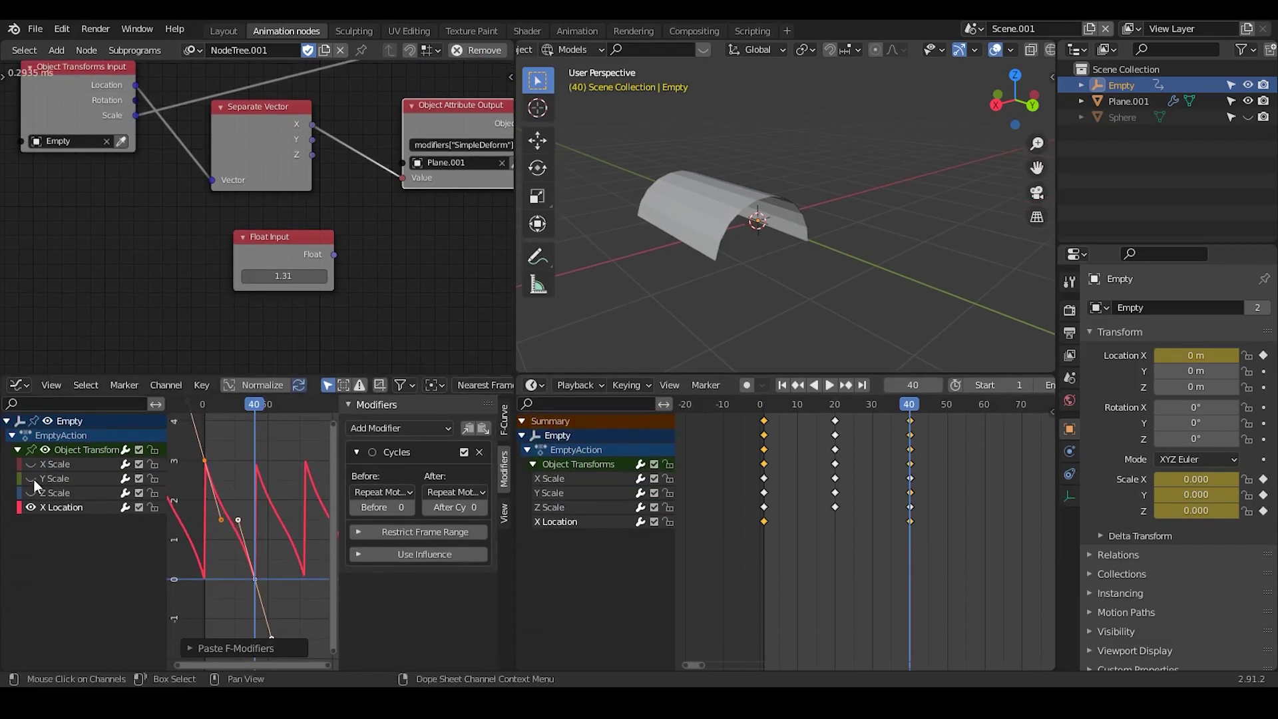
- Compare the cycling scale curves with the X Location curve and play the animation from frame 1
left_click_drag(31, 466, 32, 491)
left_click(56, 469)
left_click(59, 491)
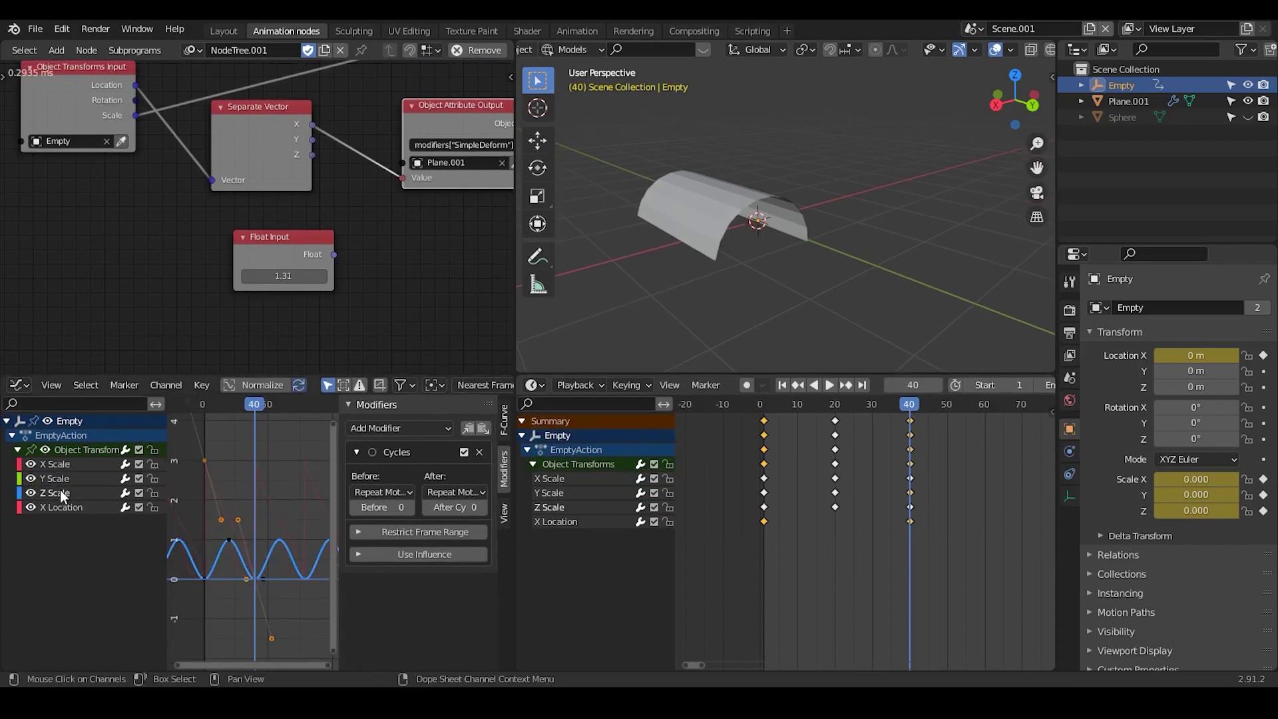
left_click(783, 386)
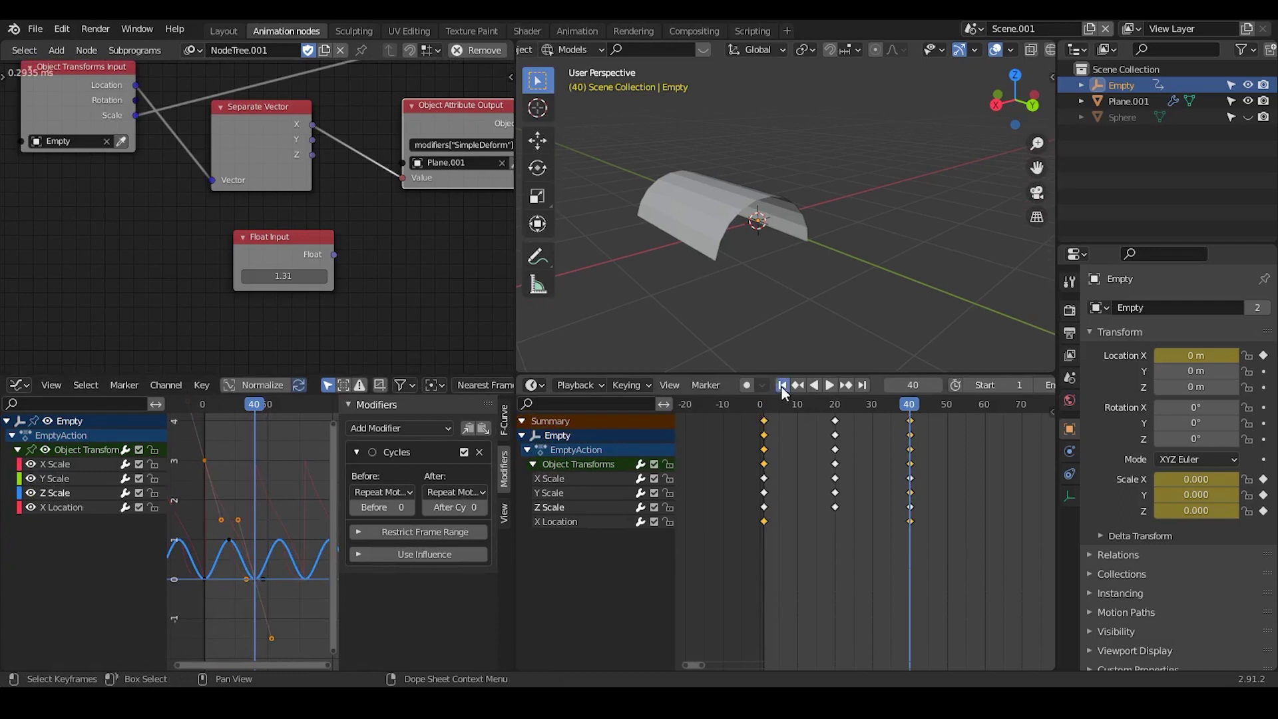
left_click(75, 508)
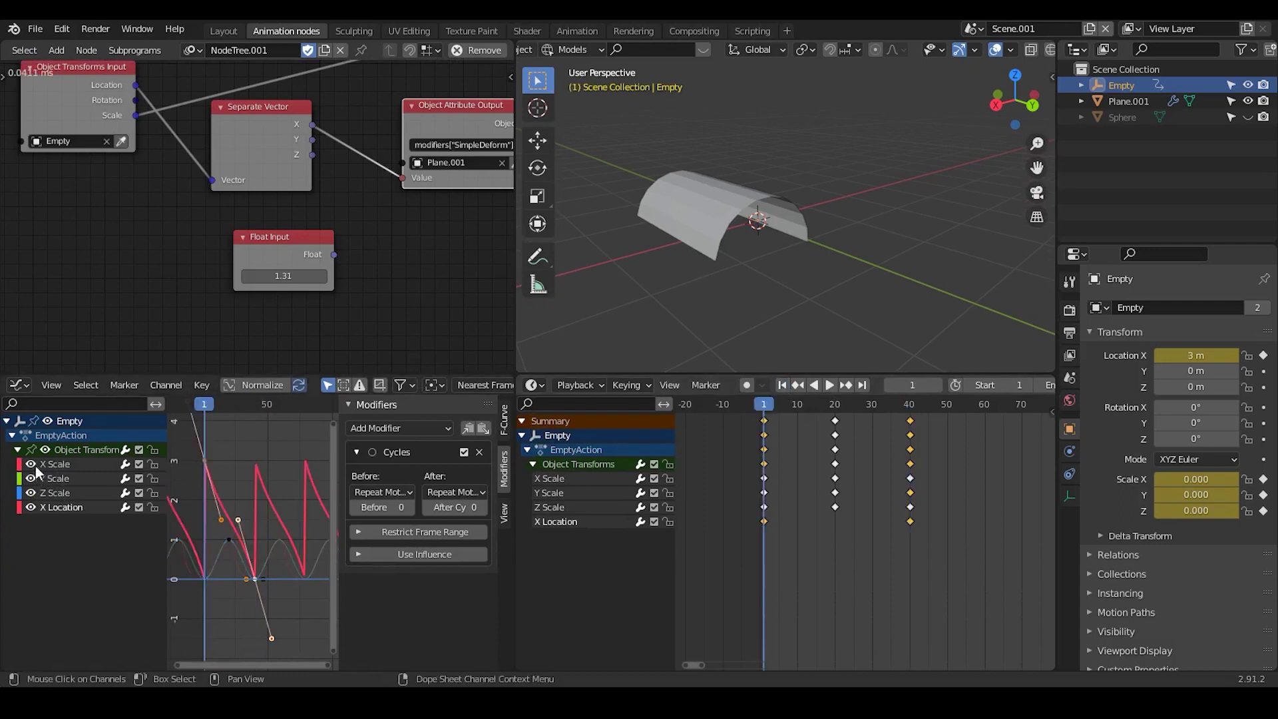
left_click(446, 492)
left_click(446, 496)
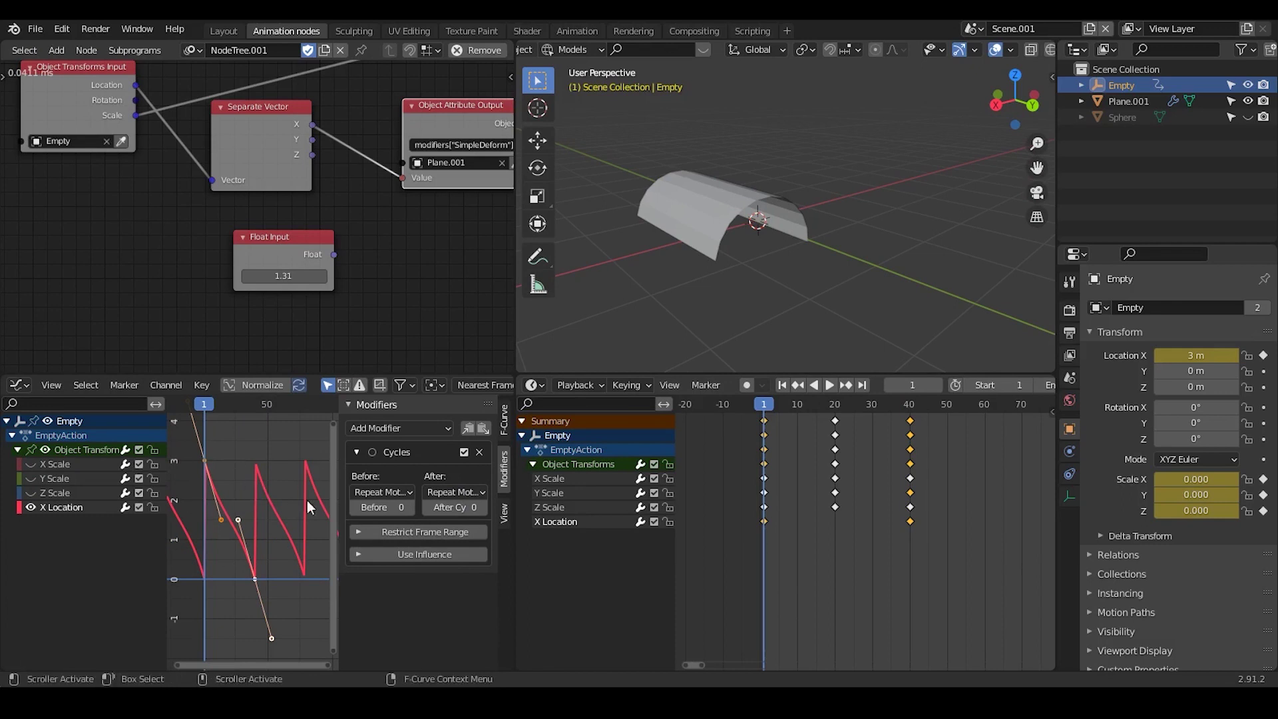
left_click_drag(31, 464, 30, 491)
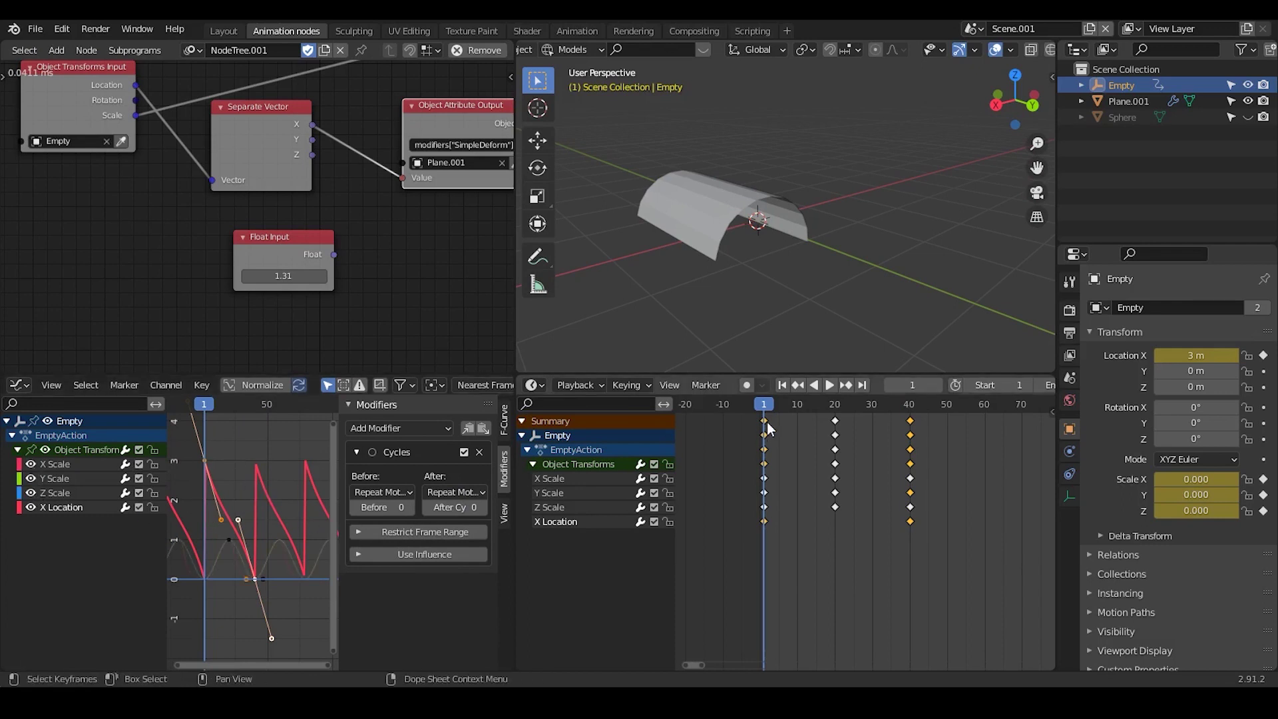
left_click(830, 388)
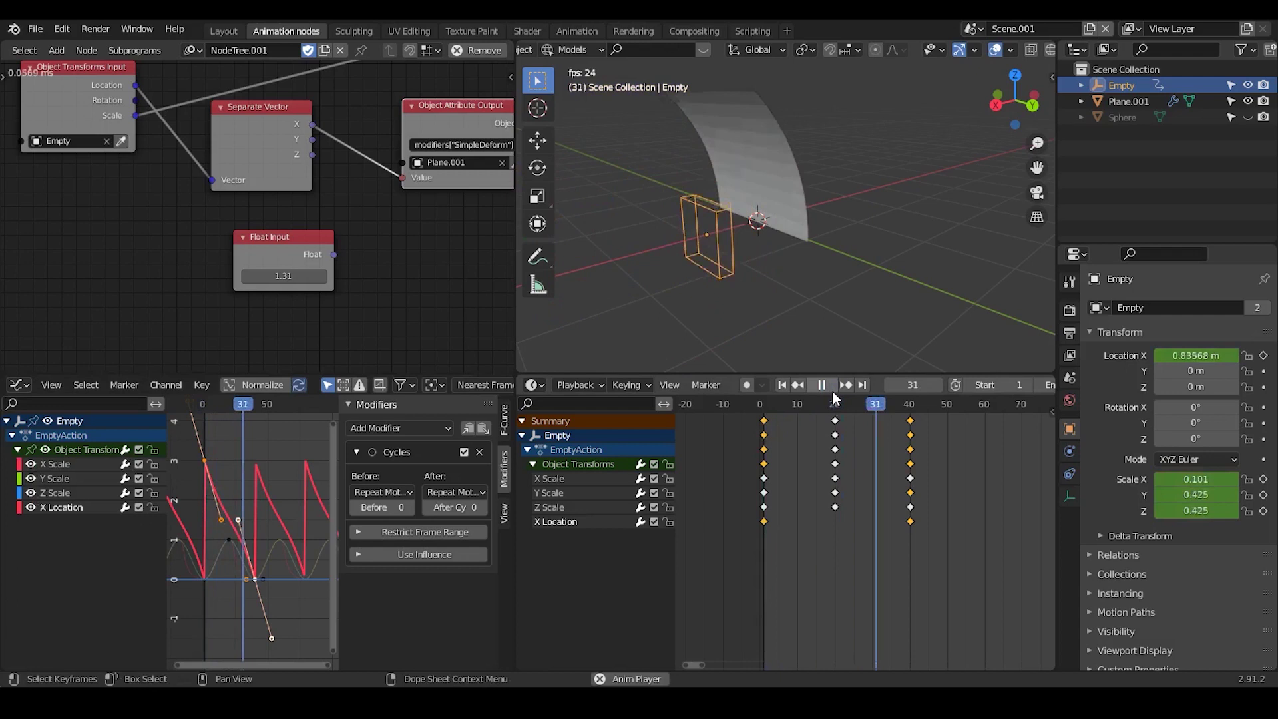
left_click(832, 392)
- Assign Plane.001 as the target object of the Object Transforms Output node in place of the Sphere
middle_click_drag(342, 200, 304, 308)
middle_click_drag(499, 136, 448, 171)
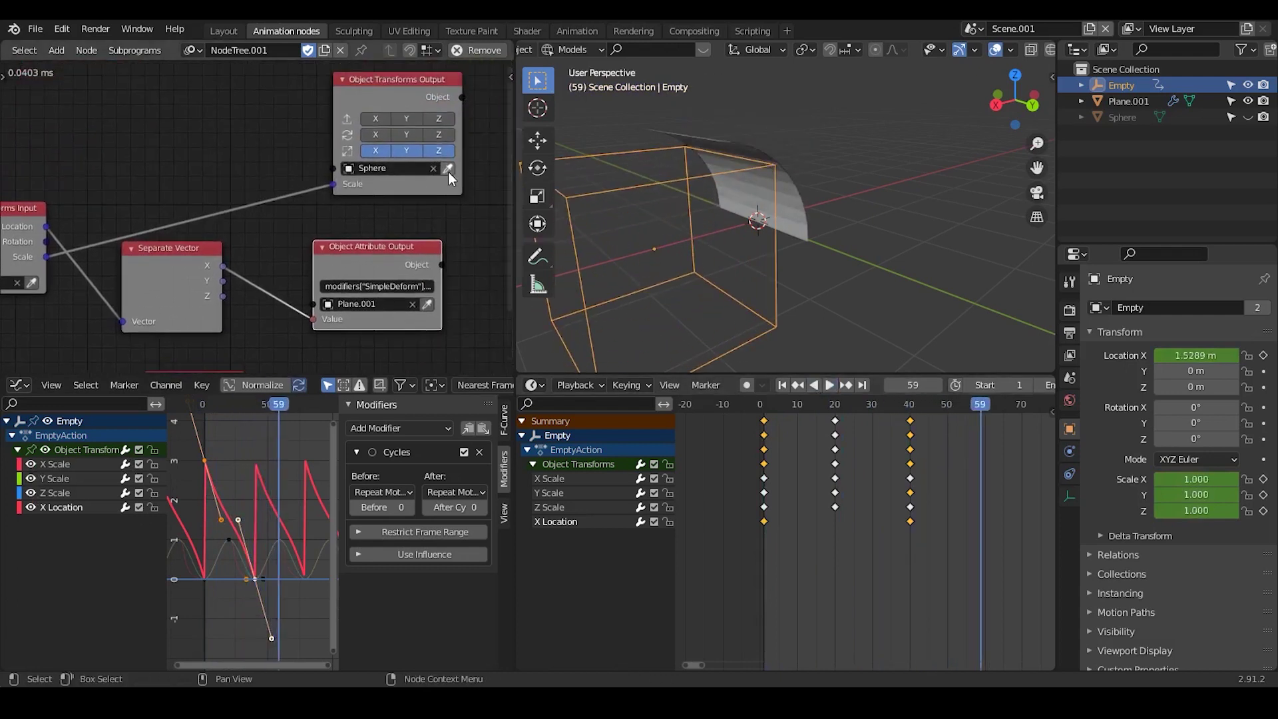
left_click(448, 170)
left_click_drag(391, 94, 358, 98)
left_click(1118, 102)
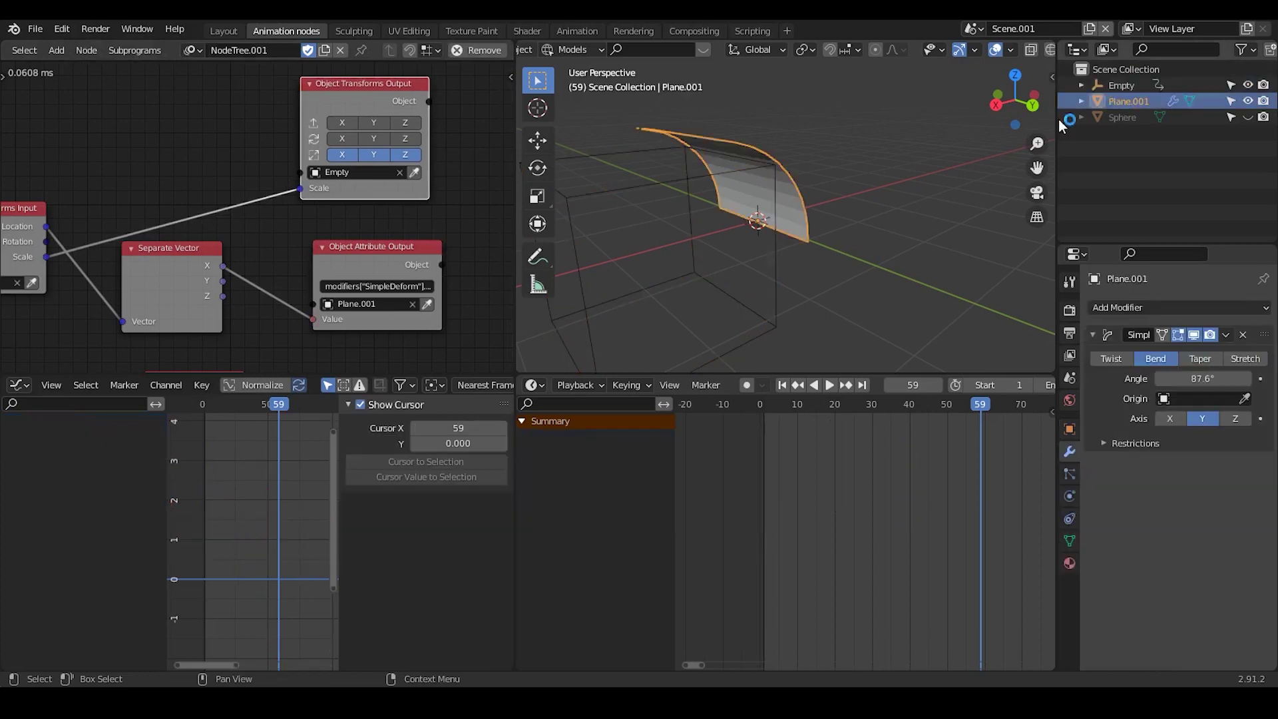
left_click(414, 173)
- Play the animation from frame 1 to check the plane's scaling and bending, and stop it
left_click(782, 385)
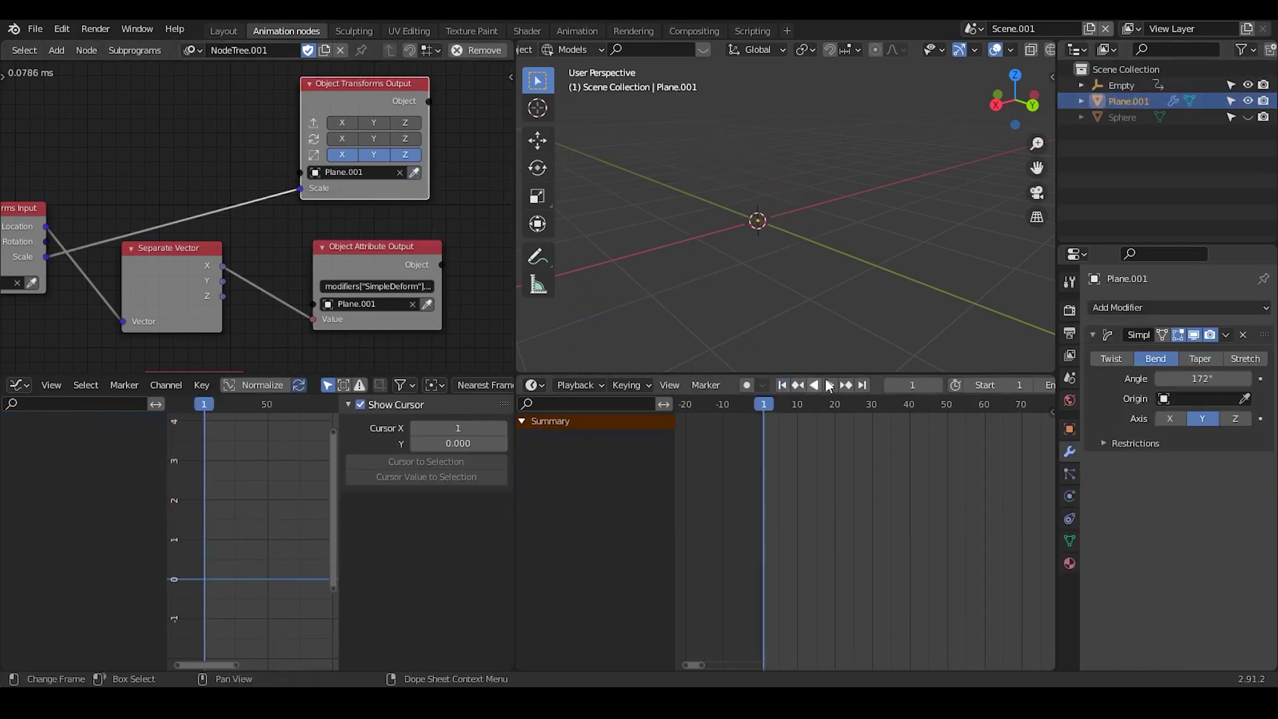
left_click(831, 384)
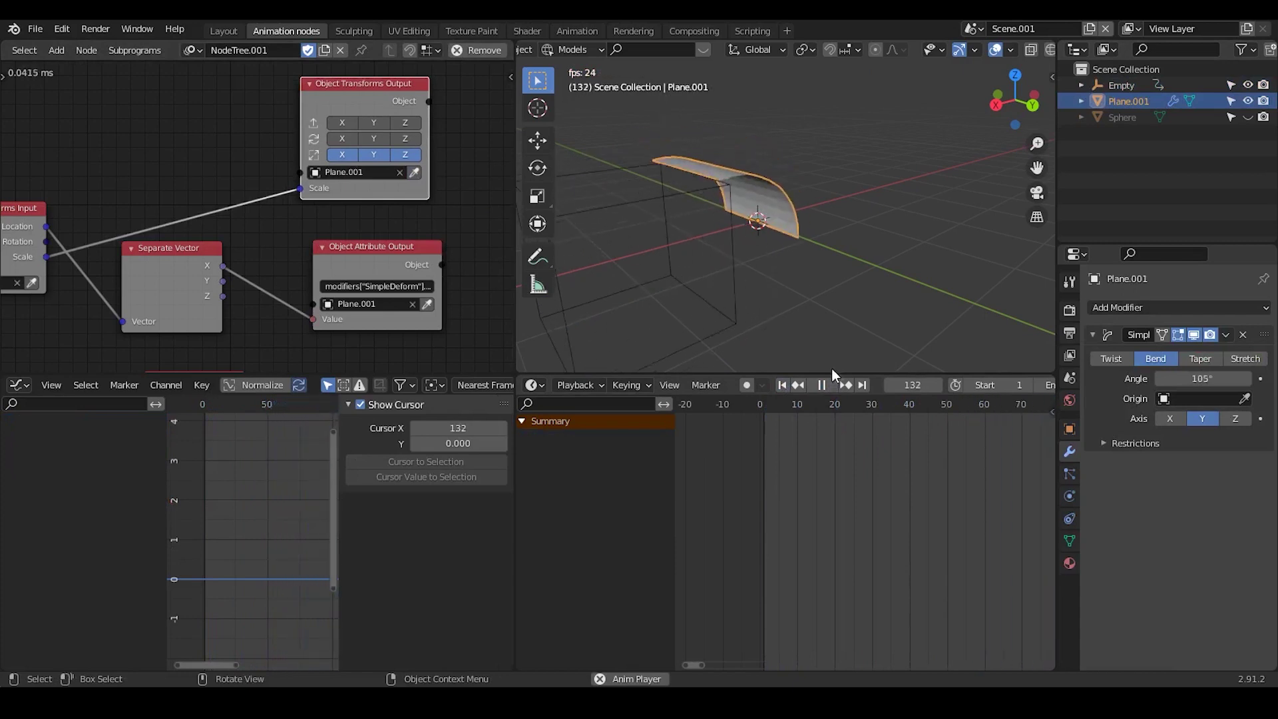
left_click(823, 386)
mouse_move(736, 173)
middle_mouse_down()
mouse_move(797, 198)
mouse_move(733, 173)
middle_mouse_up()
- Select the Empty and examine its X, Y and Z Scale and X Location curves one after another
left_click(1125, 85)
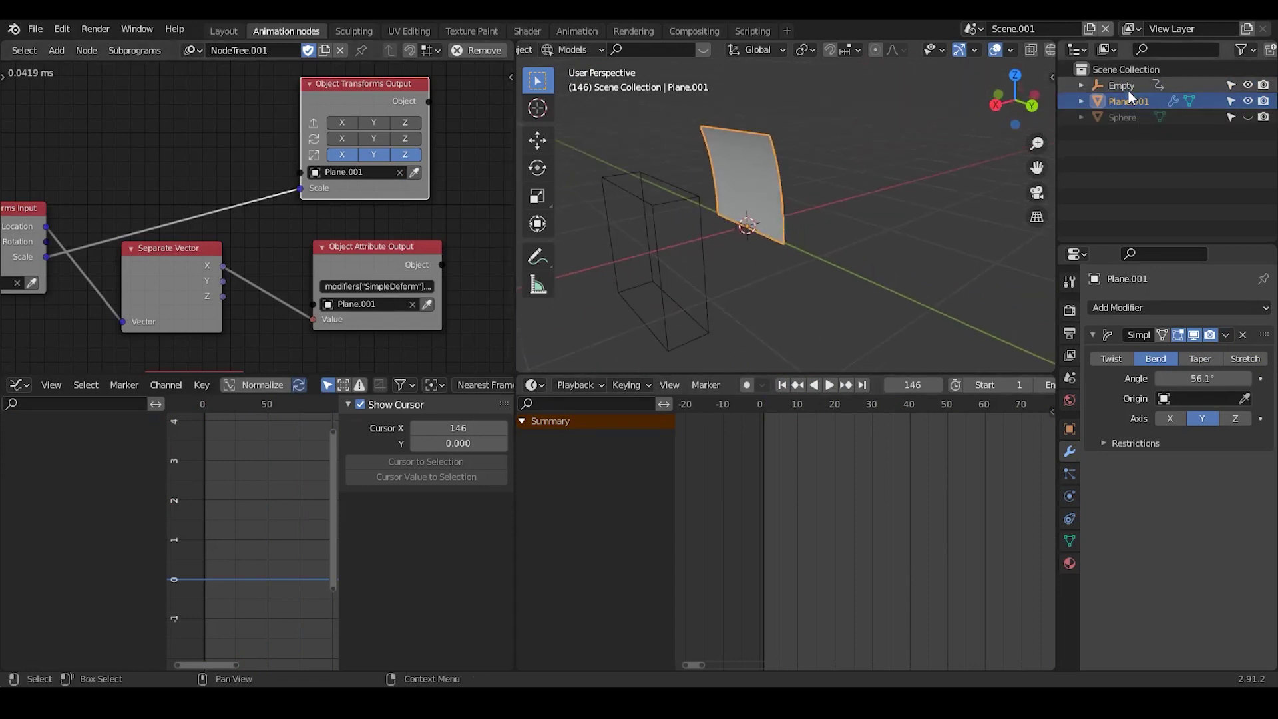
left_click(70, 462)
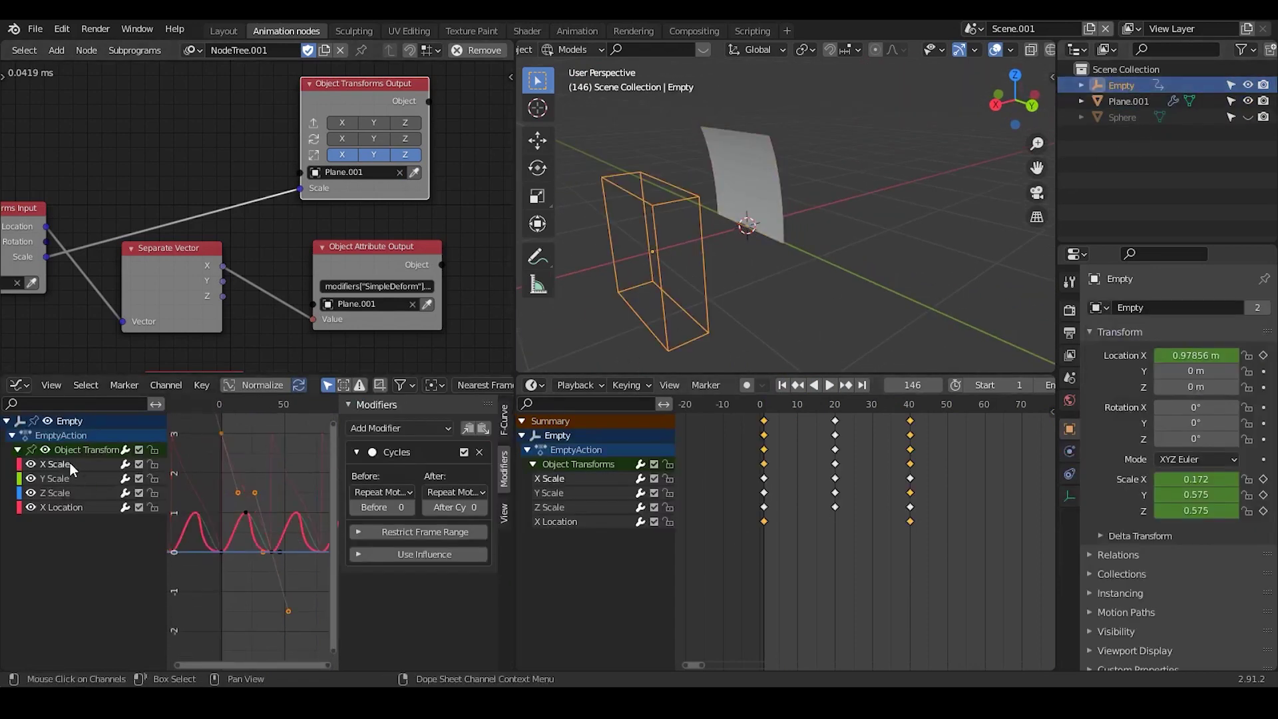
left_click(68, 478)
left_click(67, 493)
left_click(70, 507)
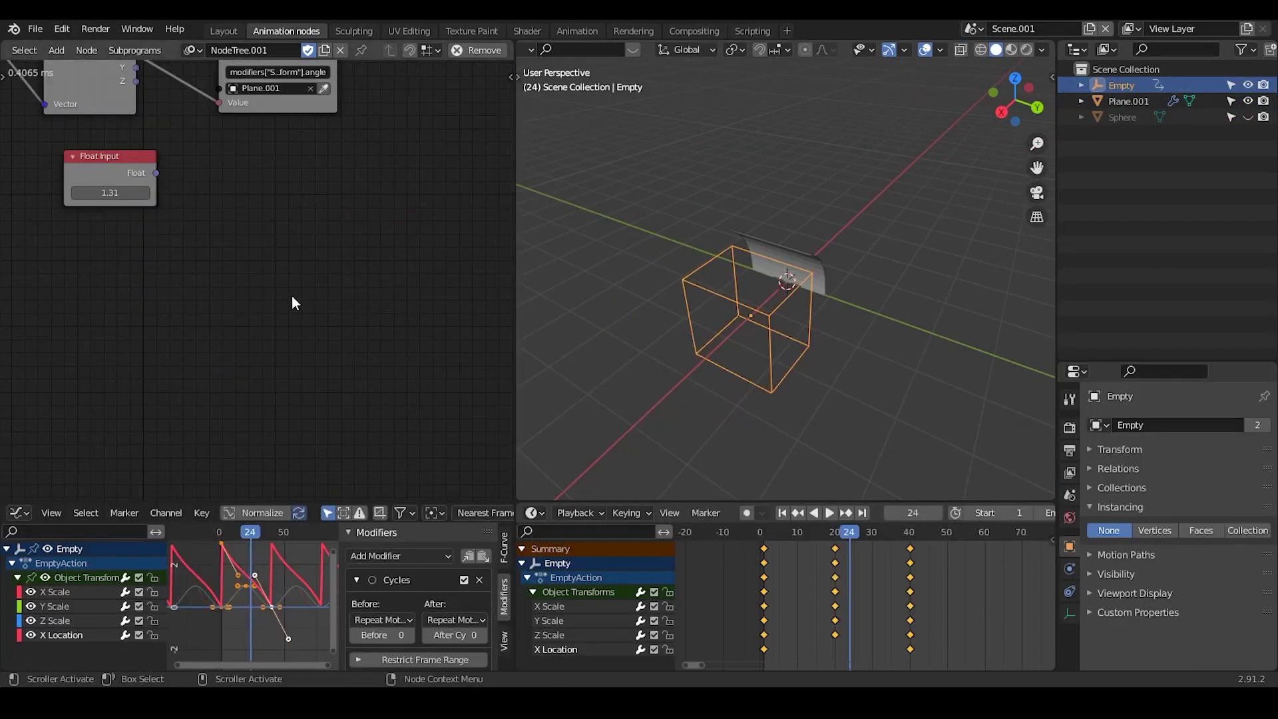
- Add an Animate Vector node in the free space below the existing nodes and enlarge the node editor
middle_click_drag(293, 300, 262, 181)
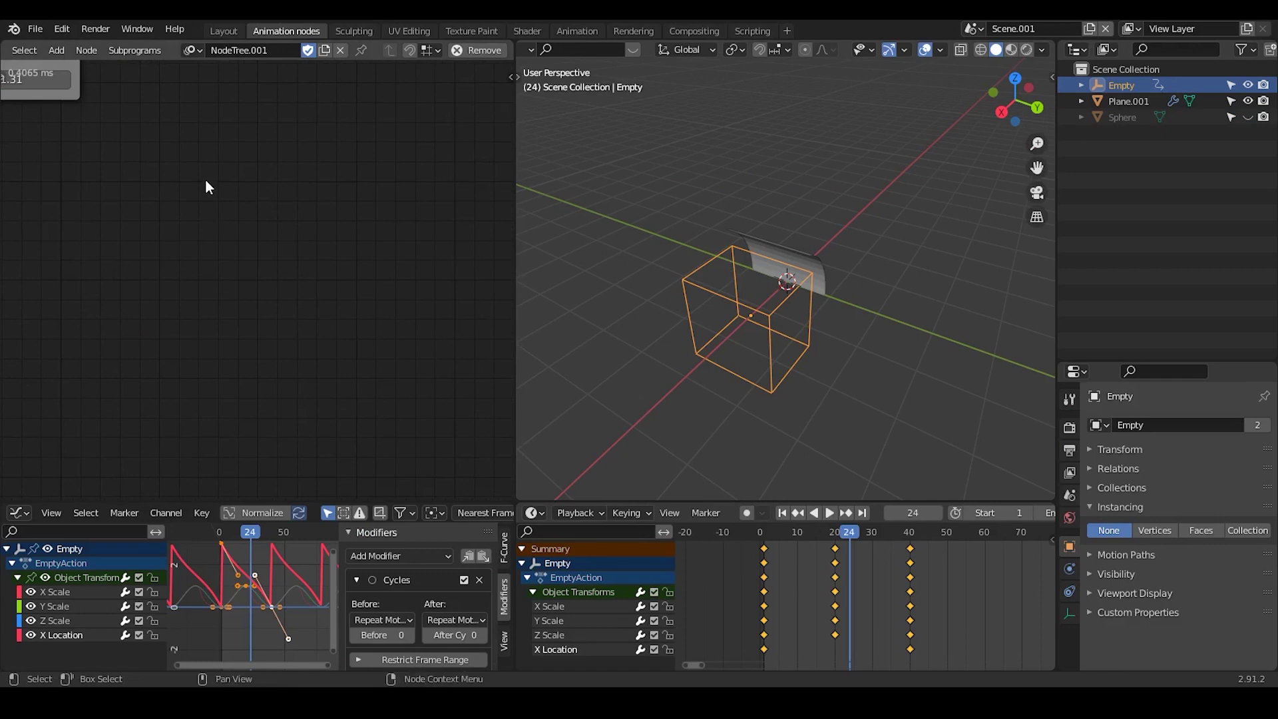
key("shift+a")
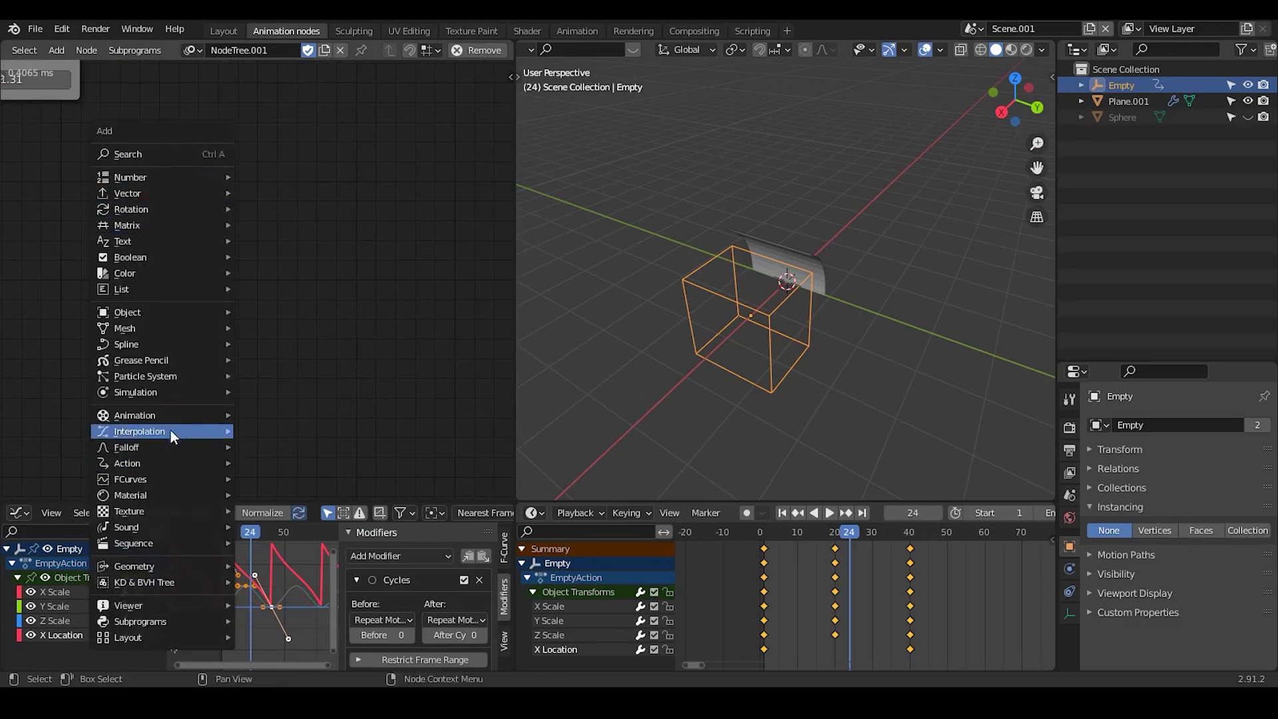
mouse_move(167, 417)
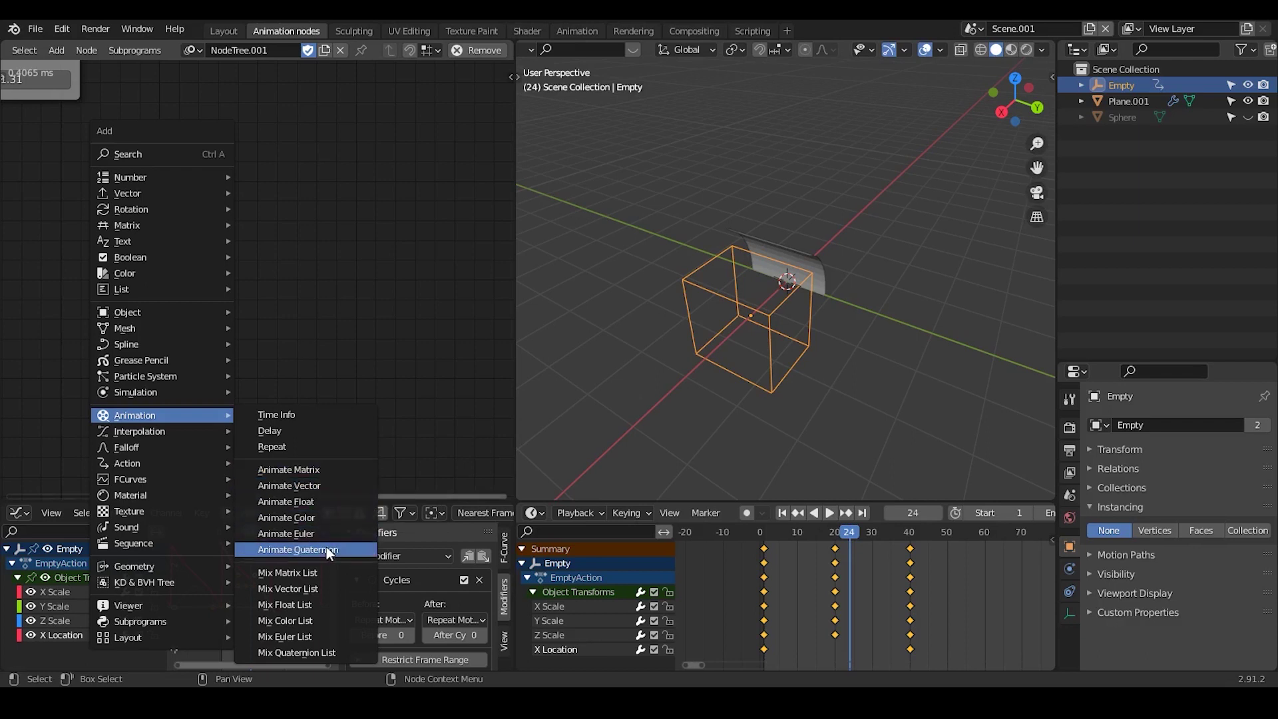
left_click(326, 482)
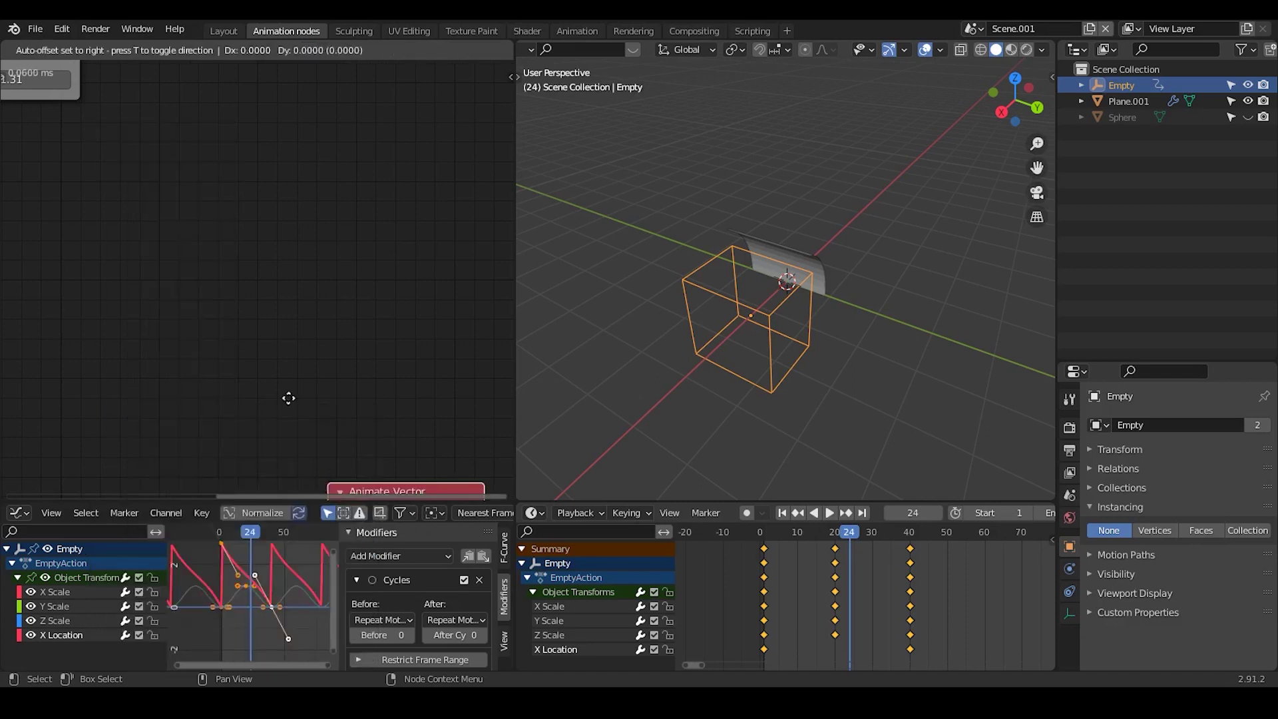
left_click(194, 248)
middle_click_drag(195, 244, 249, 227)
left_click_drag(247, 130, 274, 189)
middle_click_drag(253, 335, 238, 280)
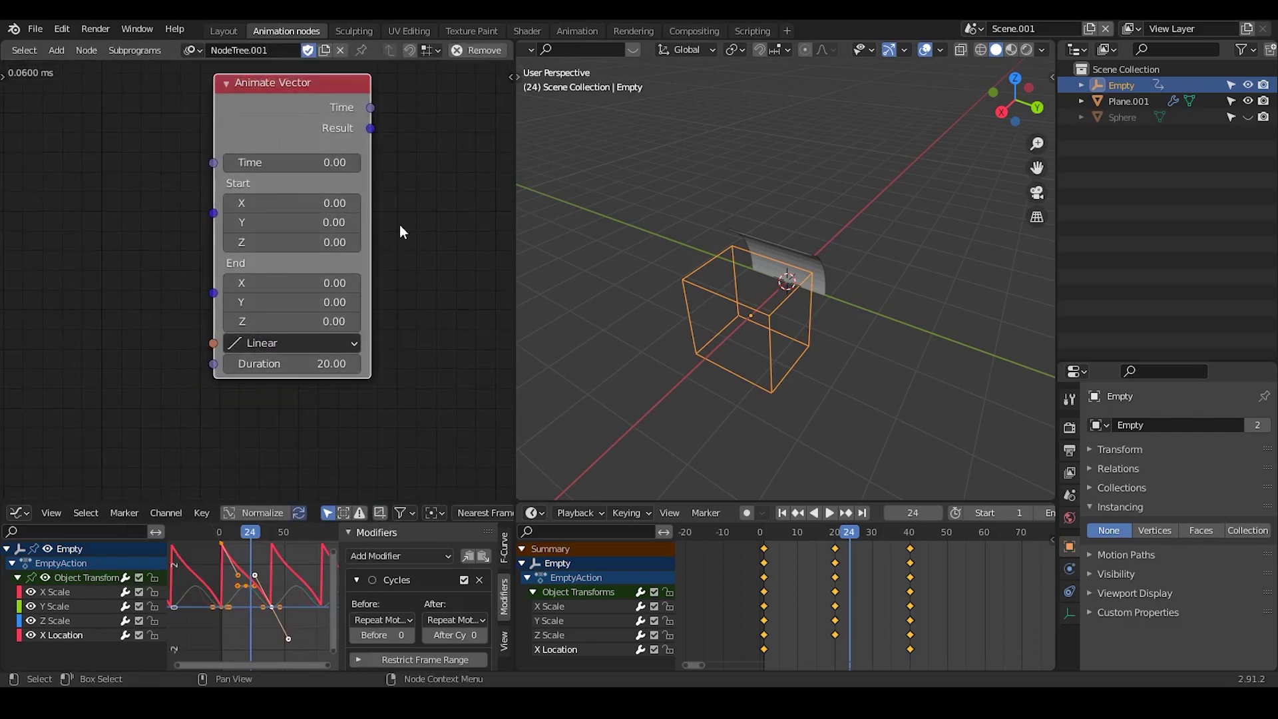
left_click_drag(402, 501, 409, 540)
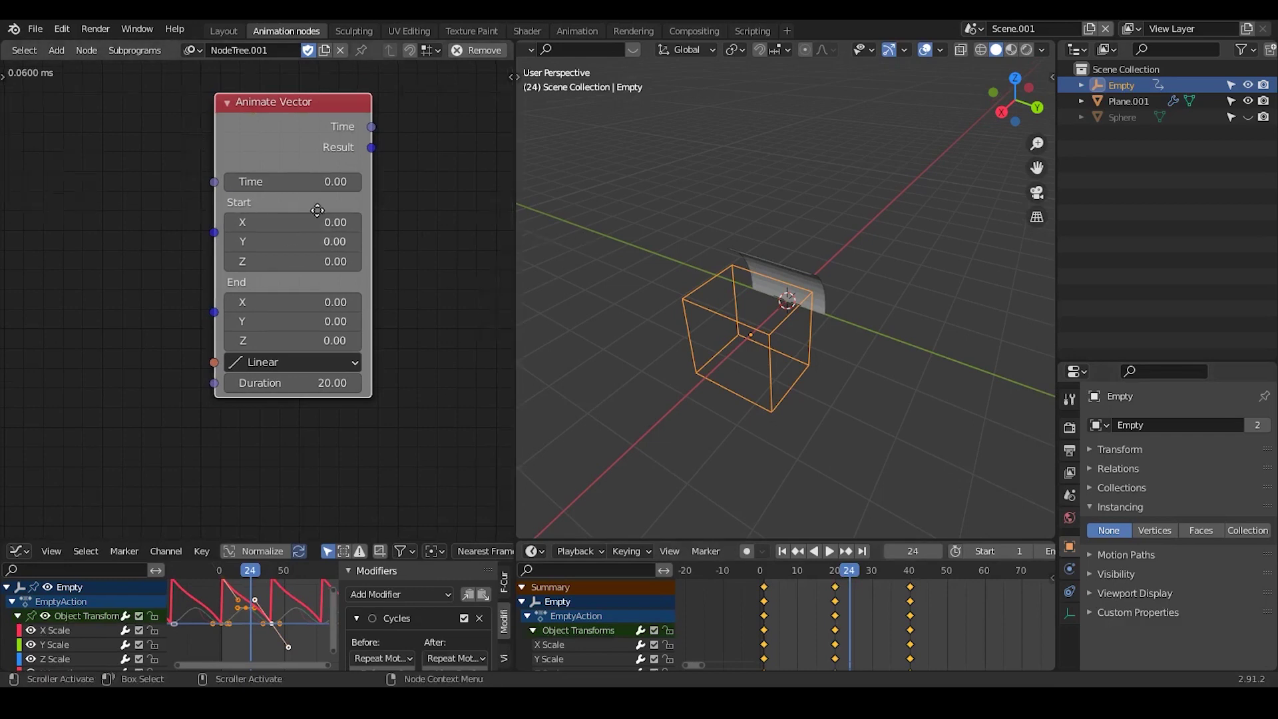
middle_click_drag(310, 203, 349, 257)
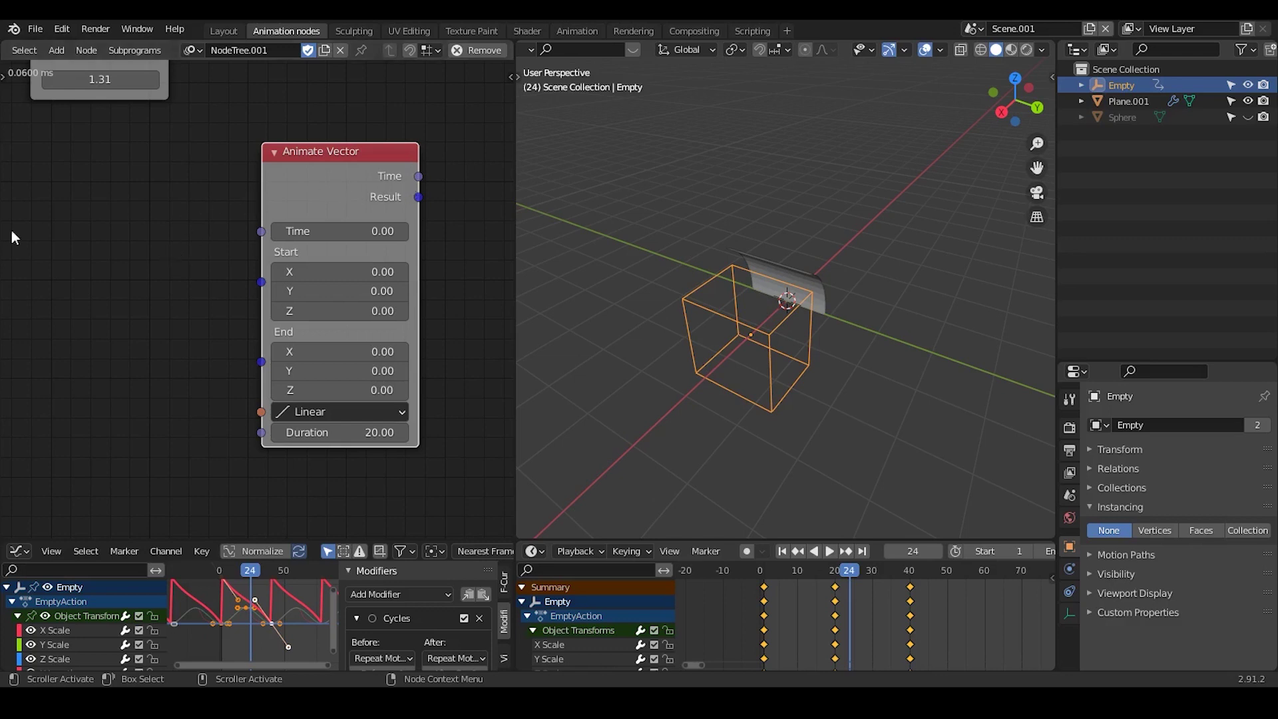
- Add a Time Info node and connect its Frame output to the Animate Vector node's Time input
key("ctrl+a")
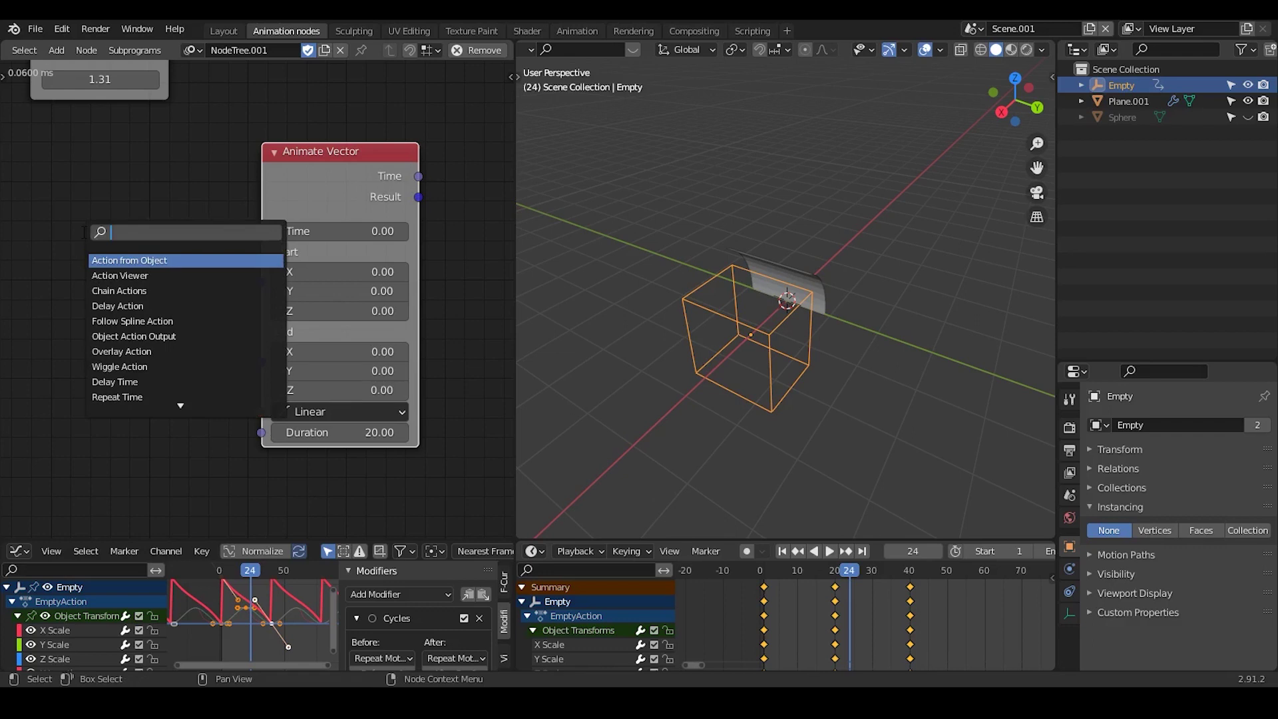
type("time info")
key("Return")
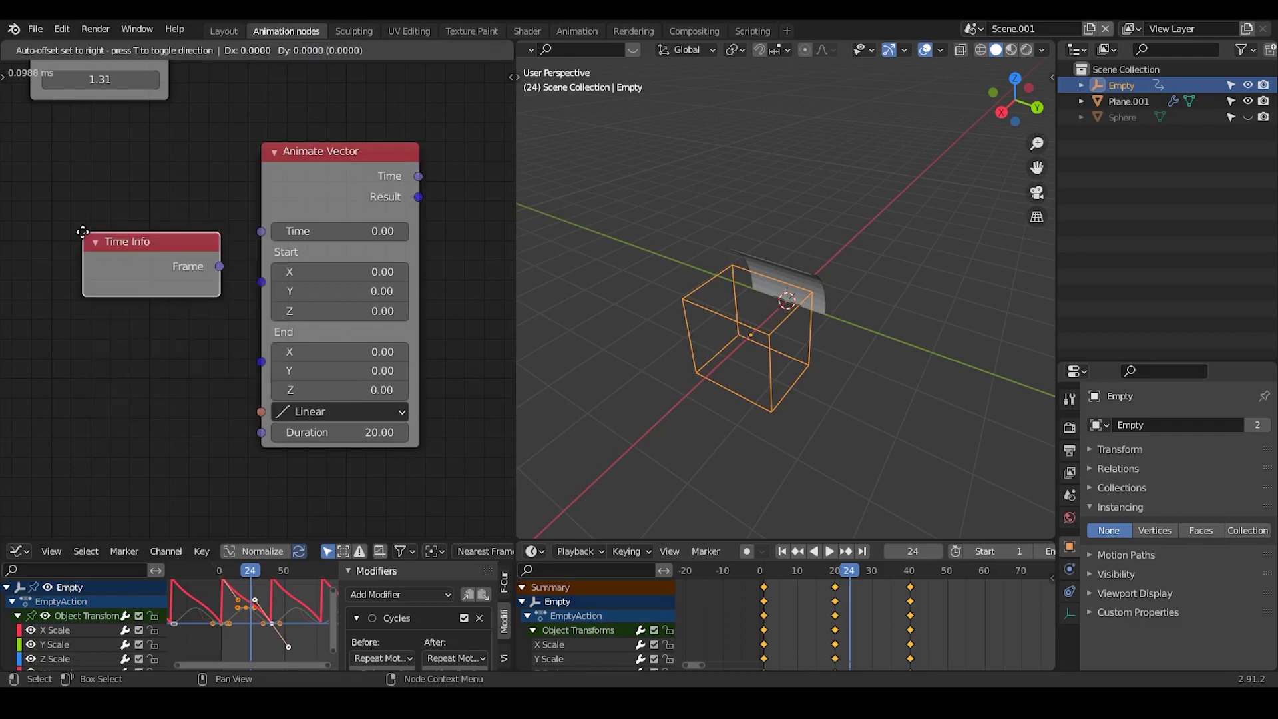
left_click(22, 213)
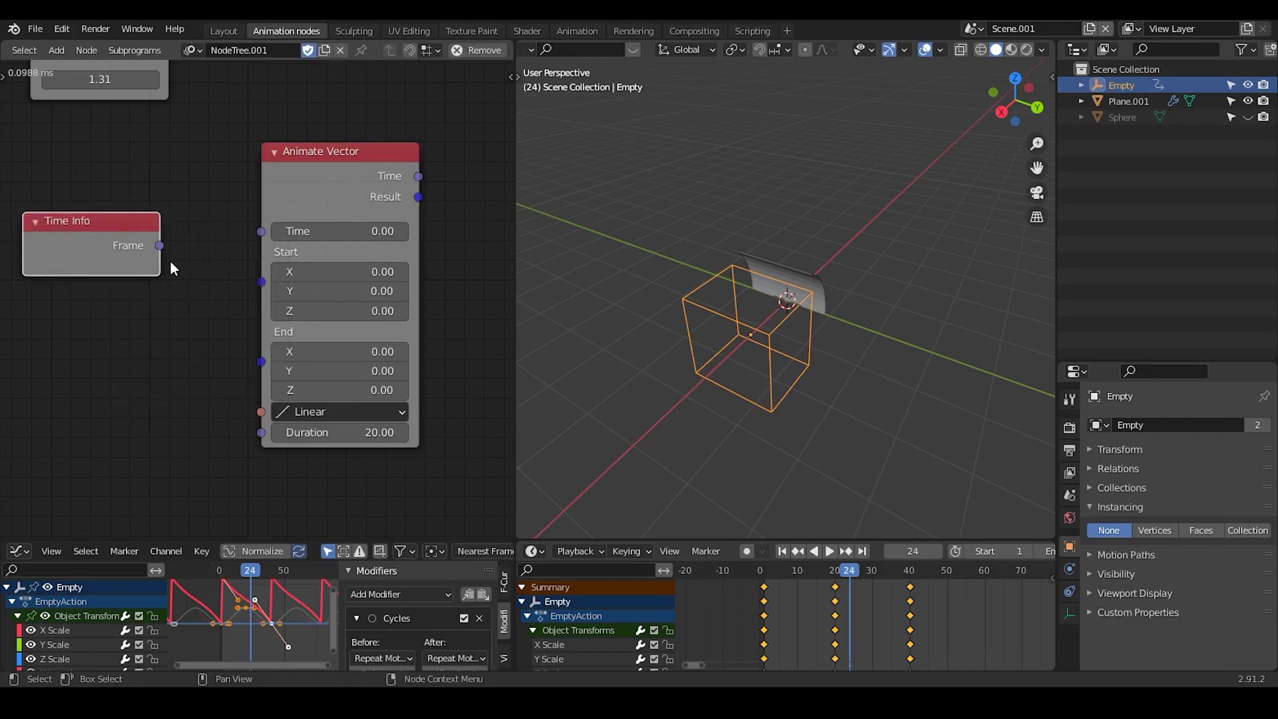
left_click_drag(159, 245, 269, 230)
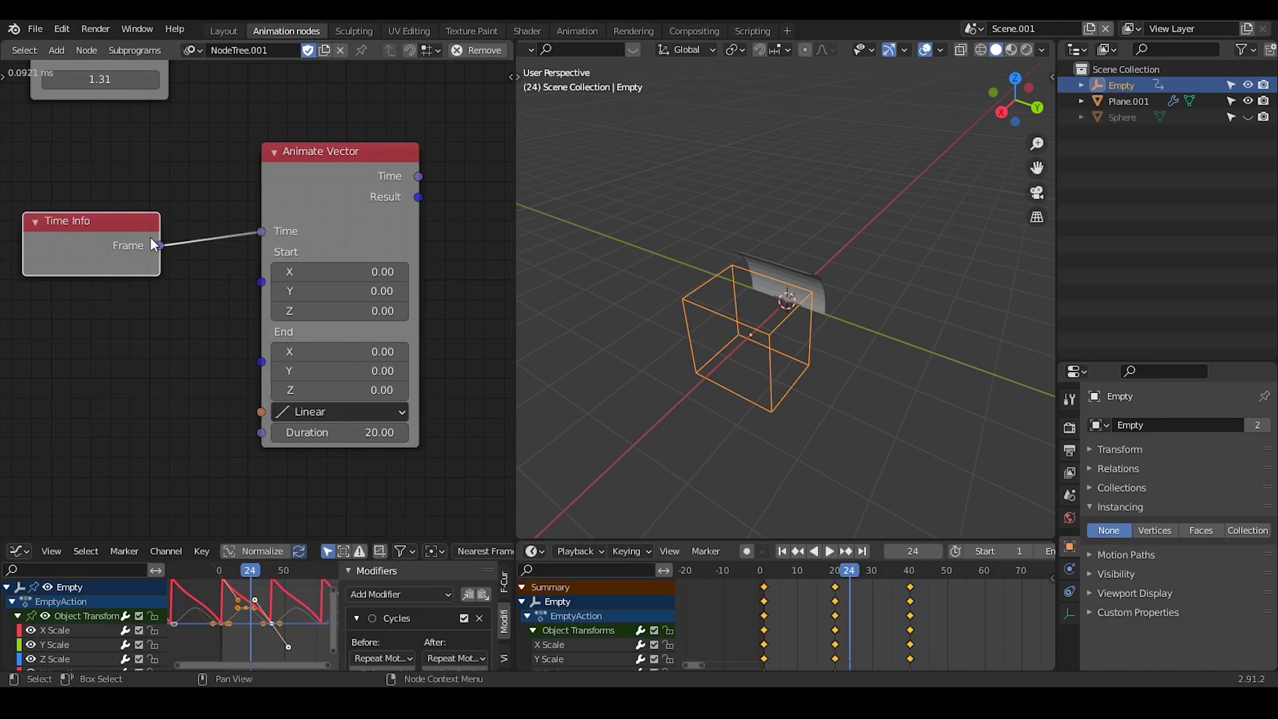
- Rearrange the Object Transforms Input, Separate Vector, Time Info and Animate Vector nodes into a more compact layout
left_click_drag(322, 191, 301, 148)
middle_click_drag(132, 292, 188, 331)
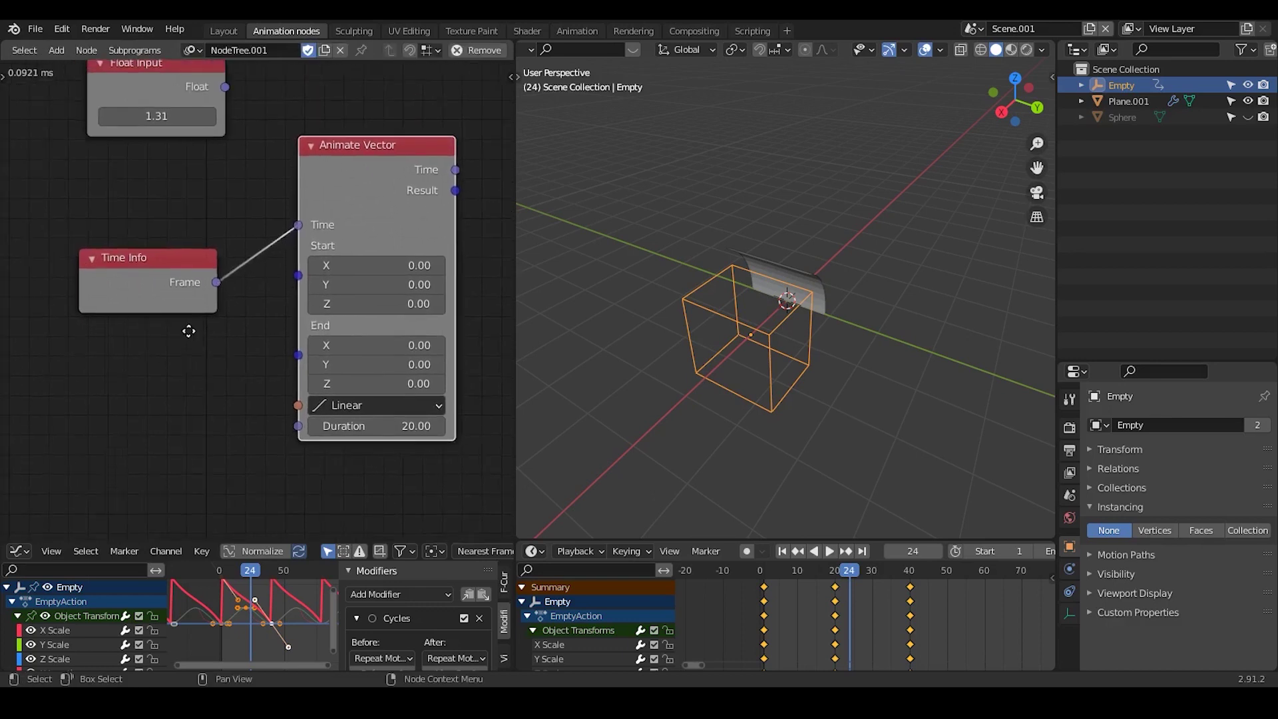
left_click_drag(176, 257, 158, 232)
middle_click_drag(160, 220, 228, 401)
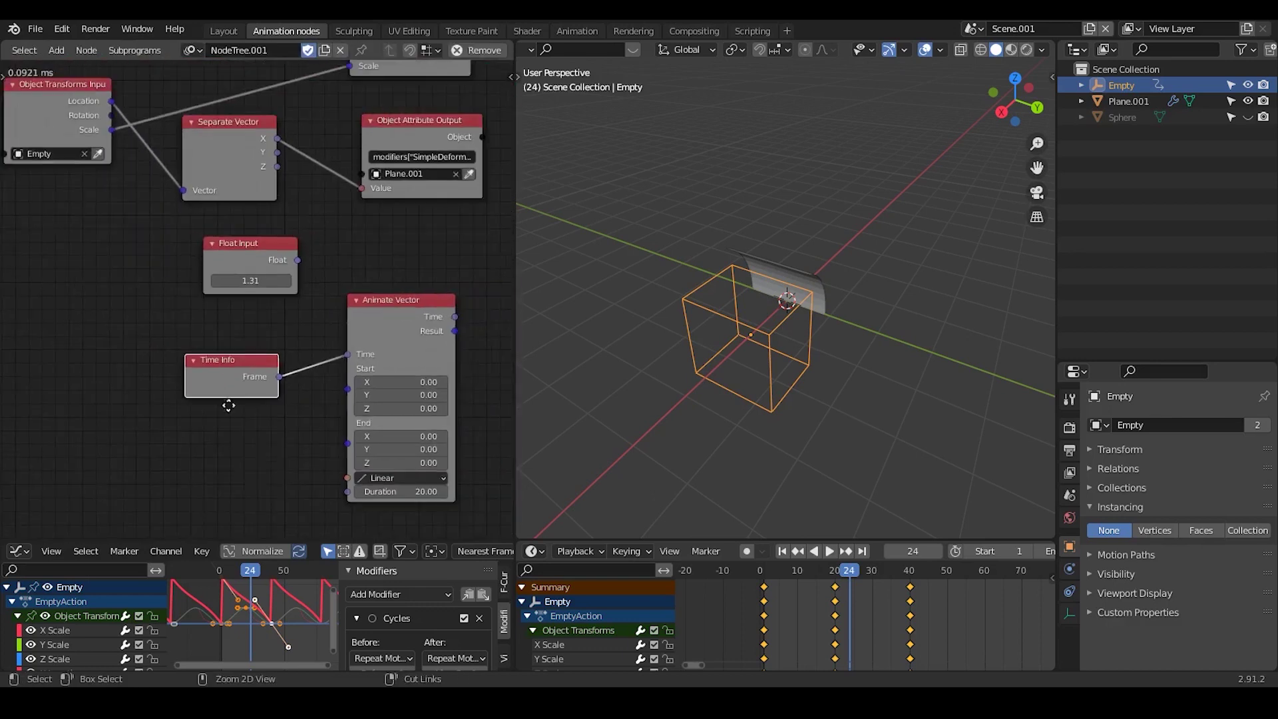
left_click_drag(62, 99, 76, 97)
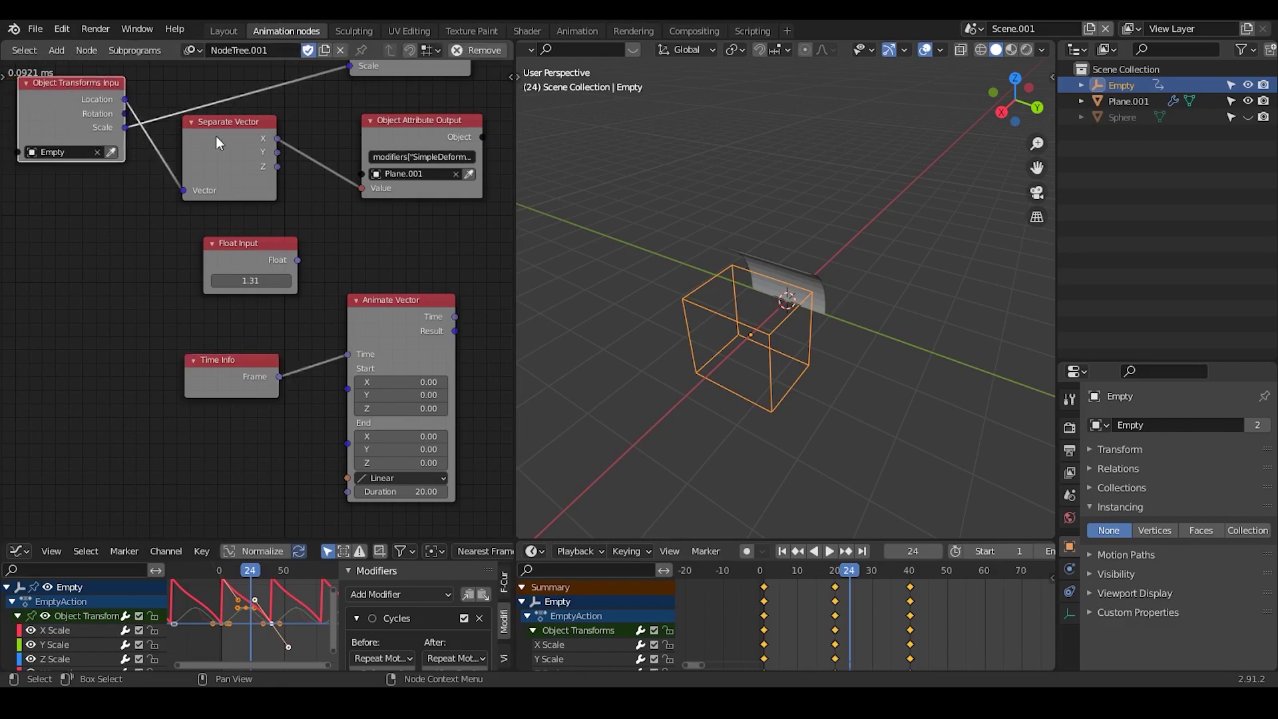
left_click_drag(215, 136, 194, 137)
middle_click_drag(258, 287, 233, 220)
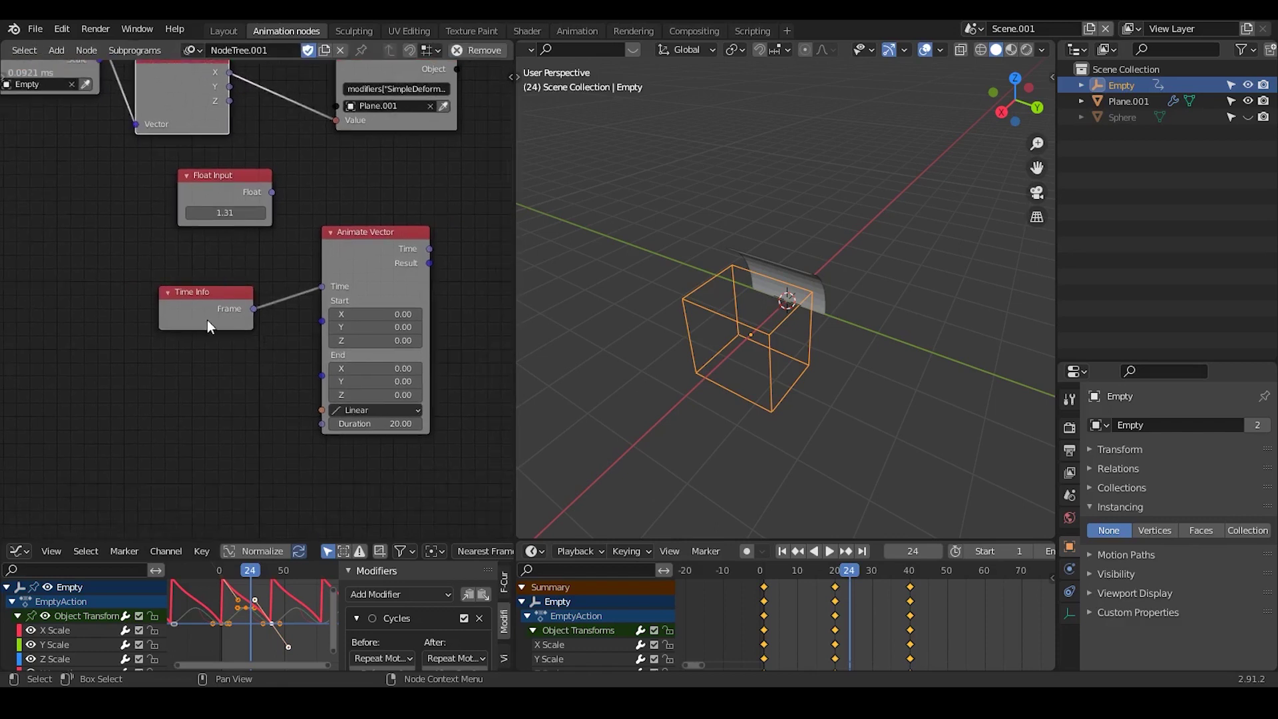
left_click_drag(214, 310, 58, 278)
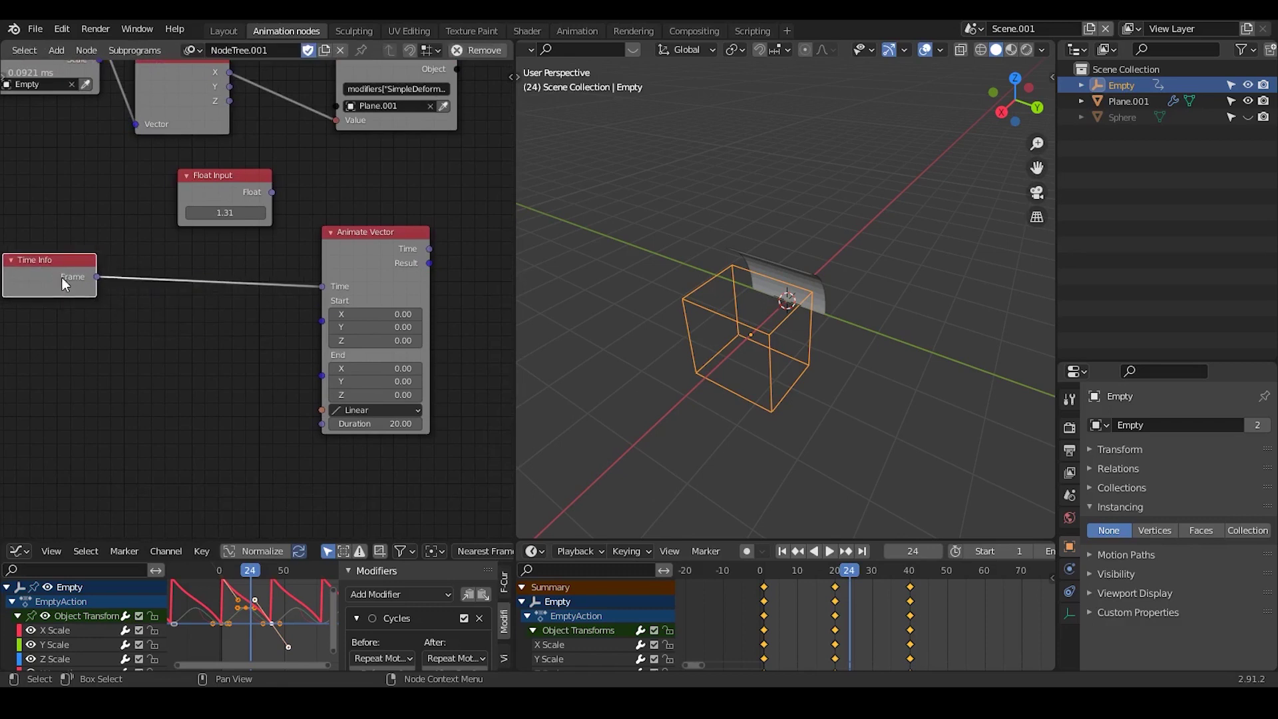
left_click_drag(351, 264, 205, 264)
middle_click_drag(131, 303, 173, 302)
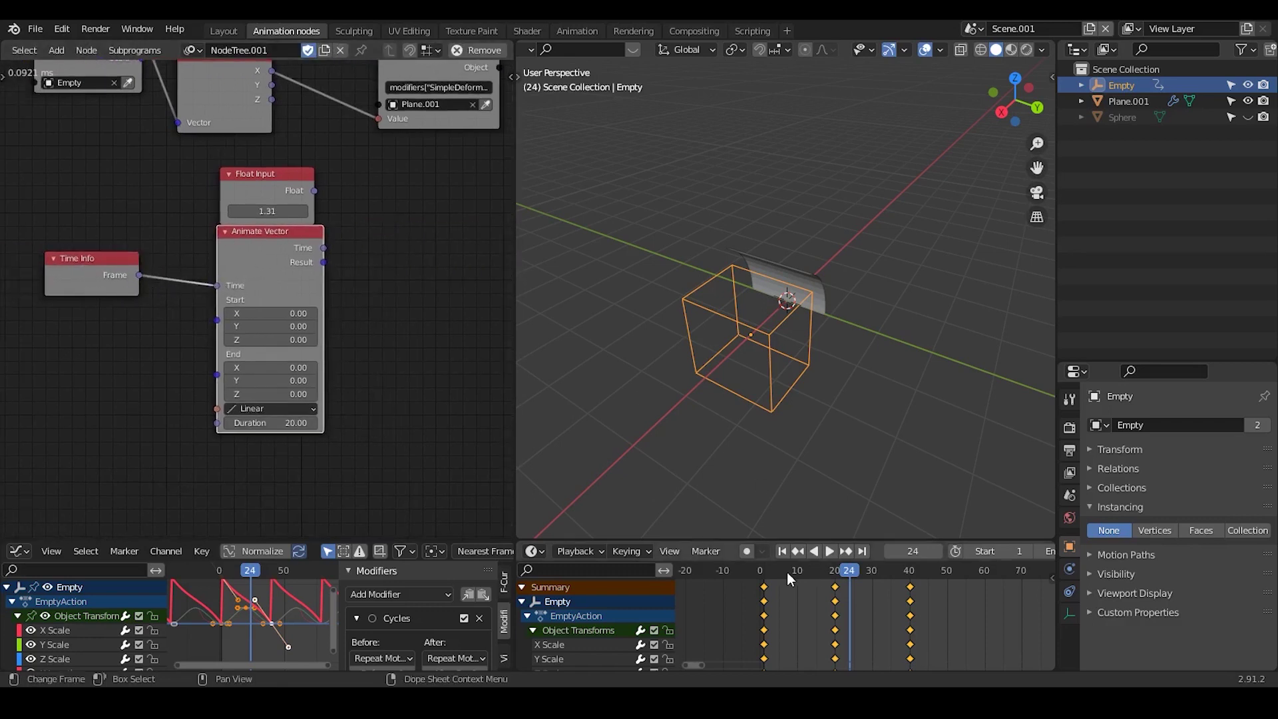
- Move the playhead to frame 16 and set the Animate Vector node's Duration to 40
left_click_drag(788, 572, 822, 572)
left_click(289, 427)
type("4")
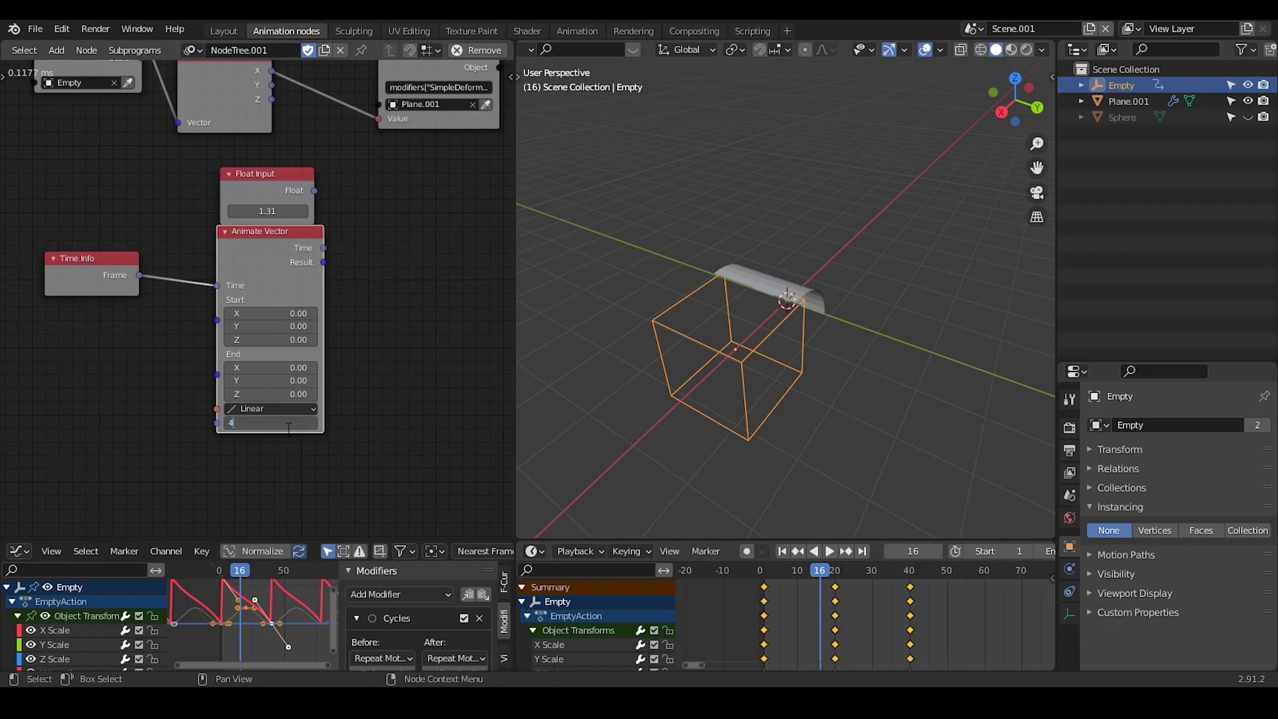
type("0")
key("Return")
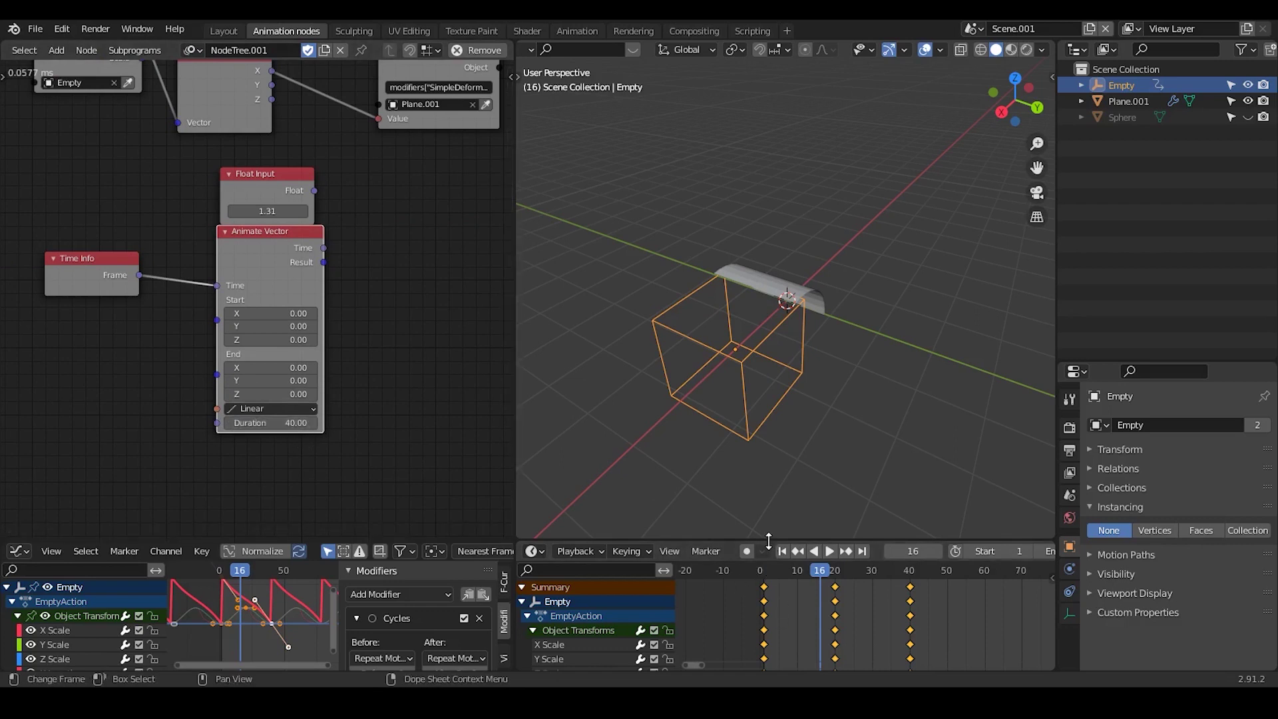
- Enlarge the animation editors, delete the unused Float Input node and move Animate Vector up beneath Separate Vector
left_click_drag(771, 540, 771, 452)
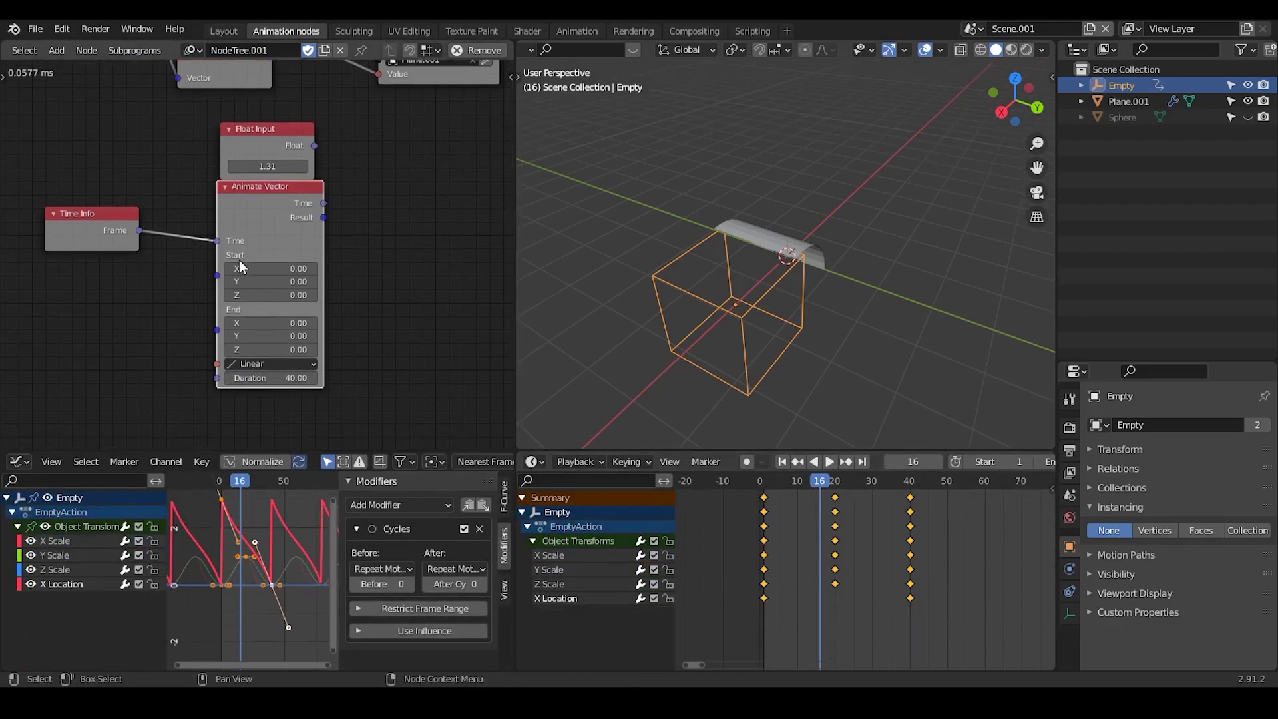
left_click(229, 128)
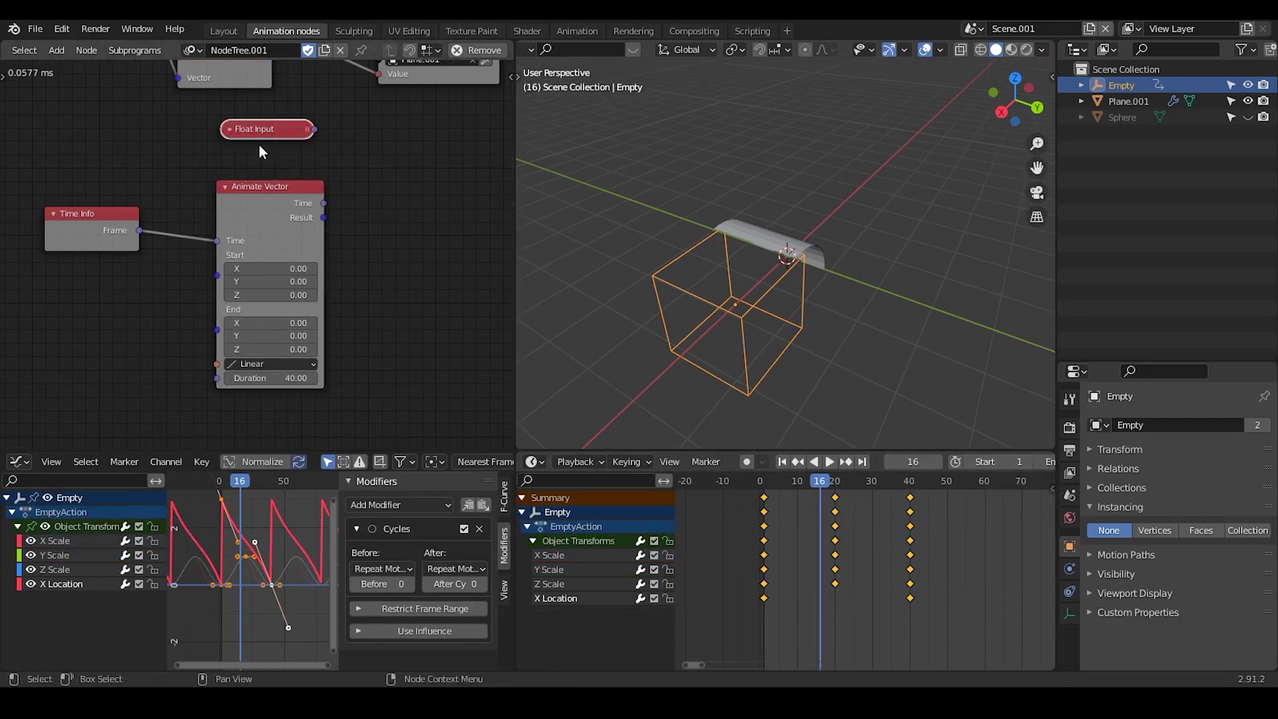
key("x")
left_click_drag(268, 233, 220, 163)
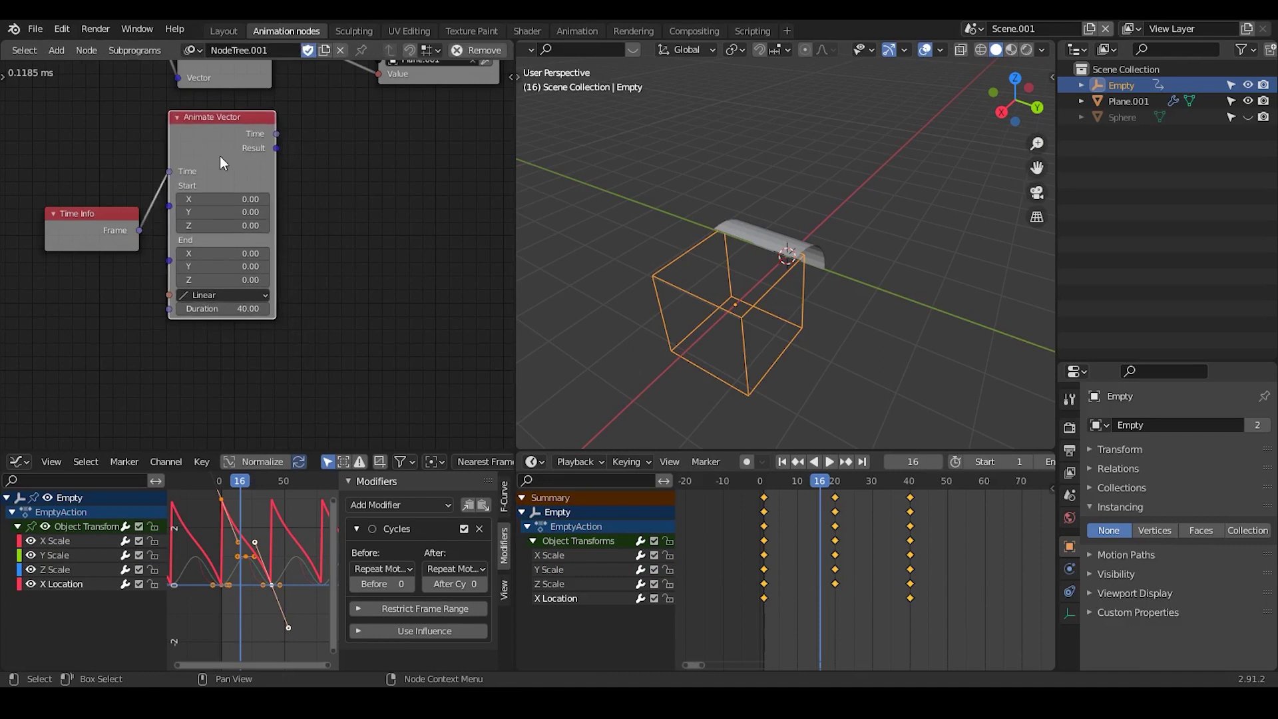
middle_click_drag(220, 156, 209, 288)
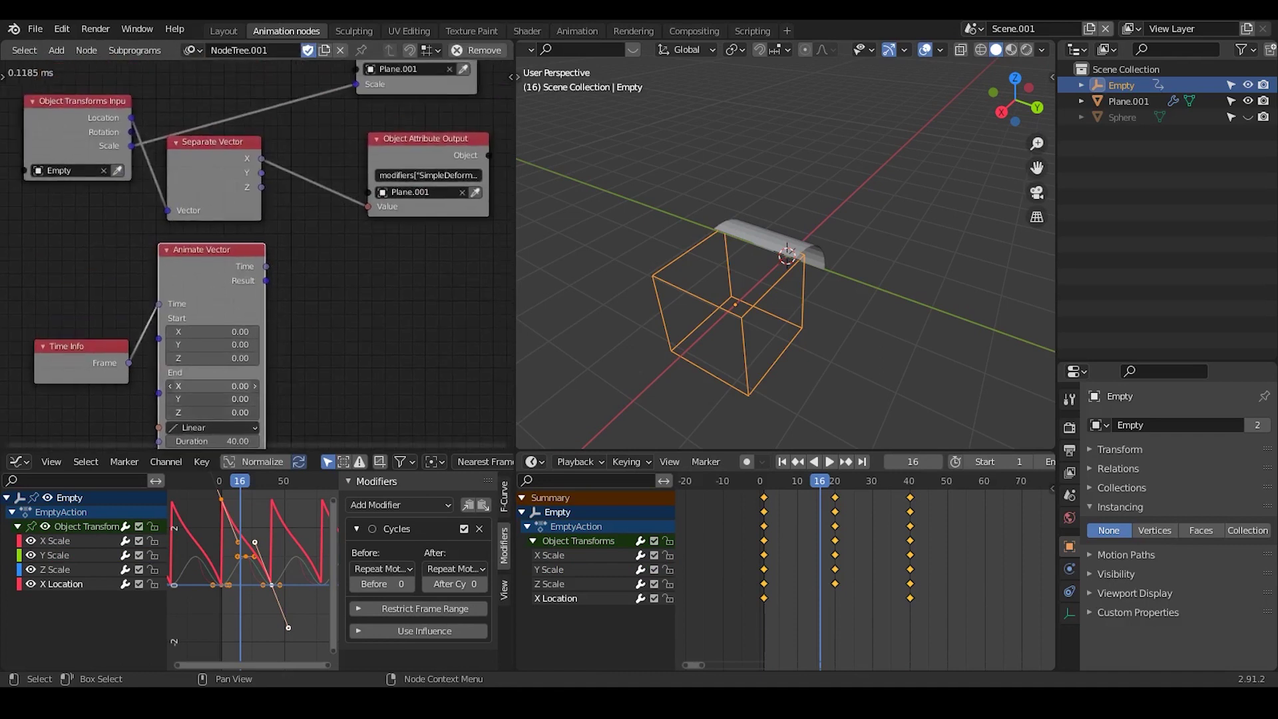
- Set the Animate Vector's End X, Y and Z to 1 and connect its Result to the Object Transforms Output's Scale
left_click_drag(210, 386, 210, 412)
type("1")
key("Return")
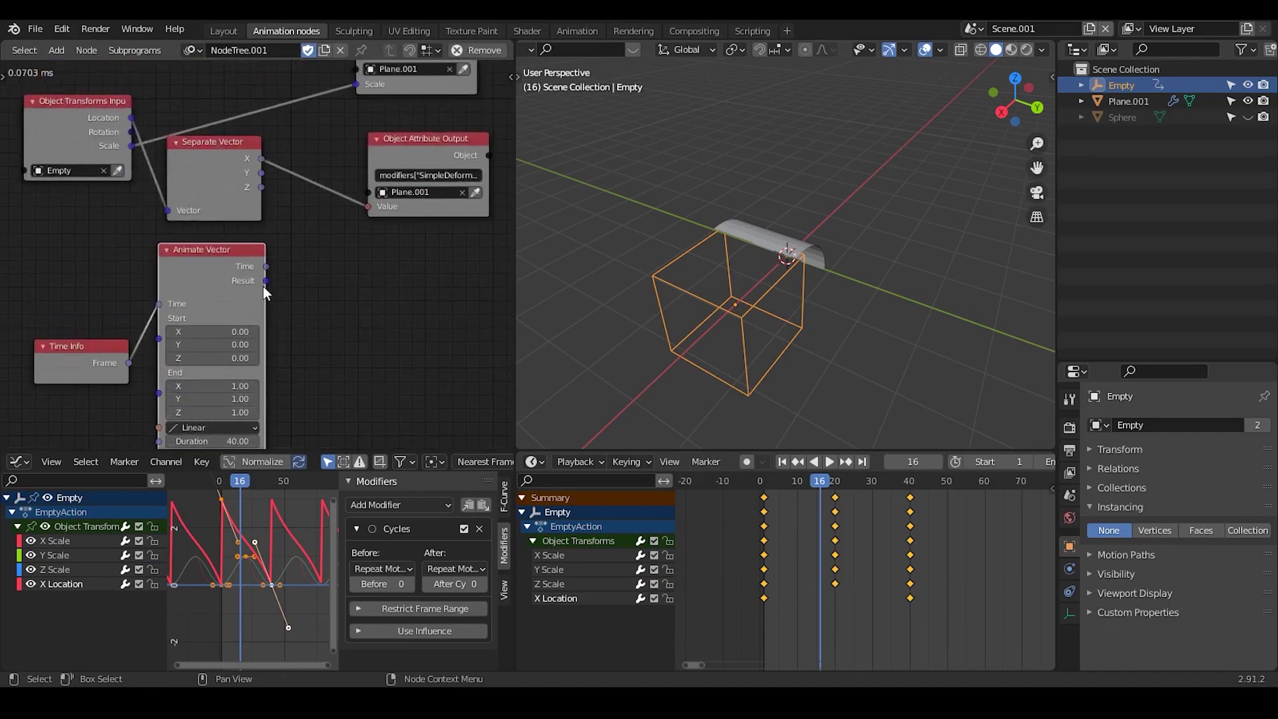
left_click_drag(266, 280, 357, 85)
middle_click_drag(299, 307, 341, 231)
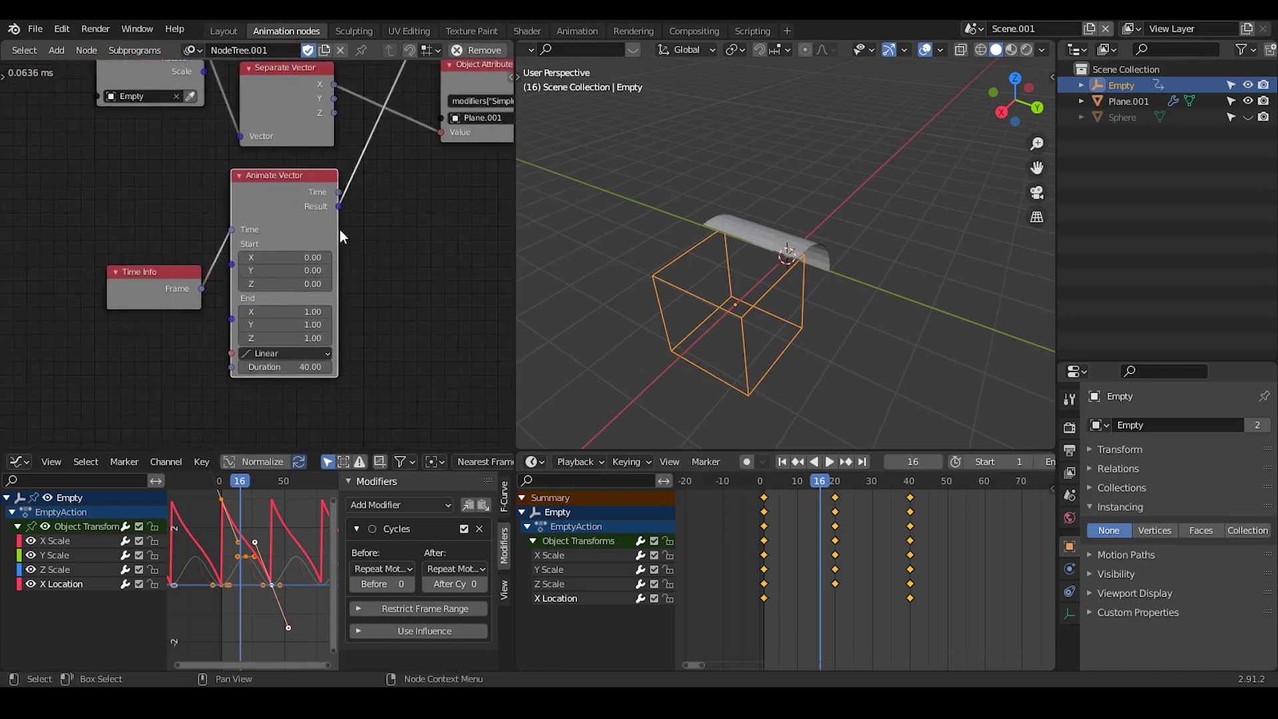
- Set the animation node tree's scene to Scene.001 in its execution settings
left_click(186, 287)
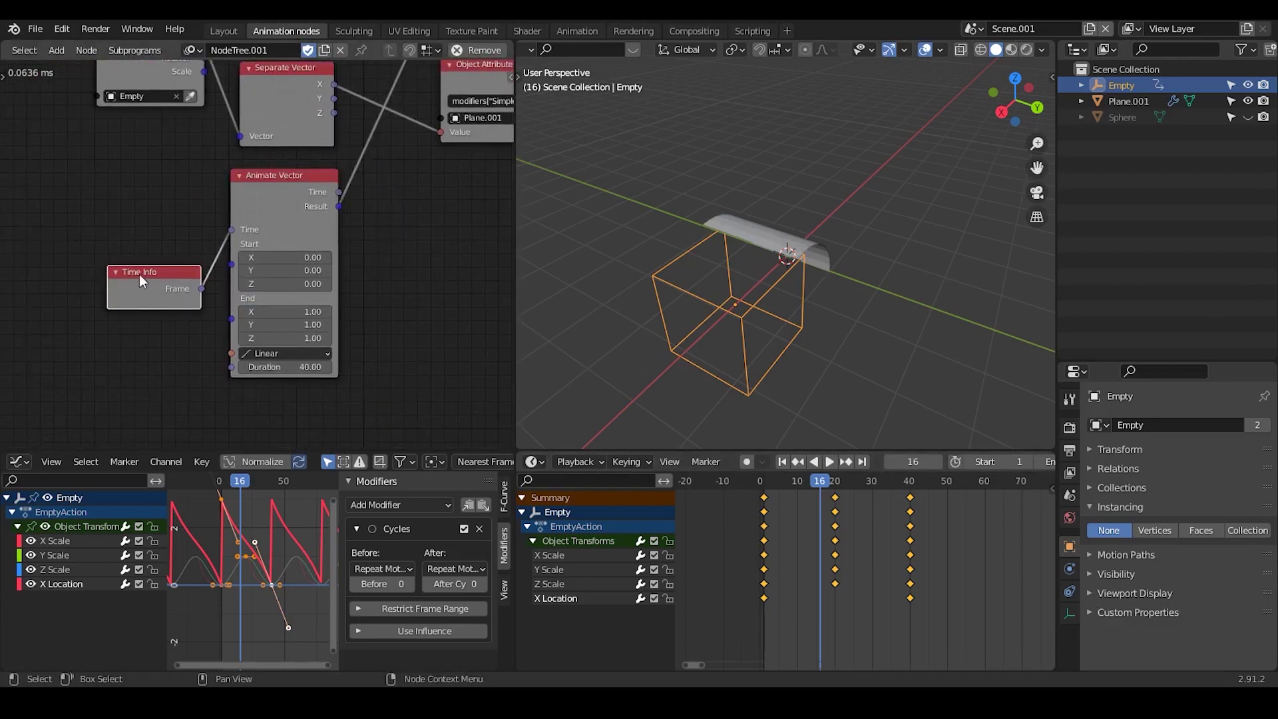
key("n")
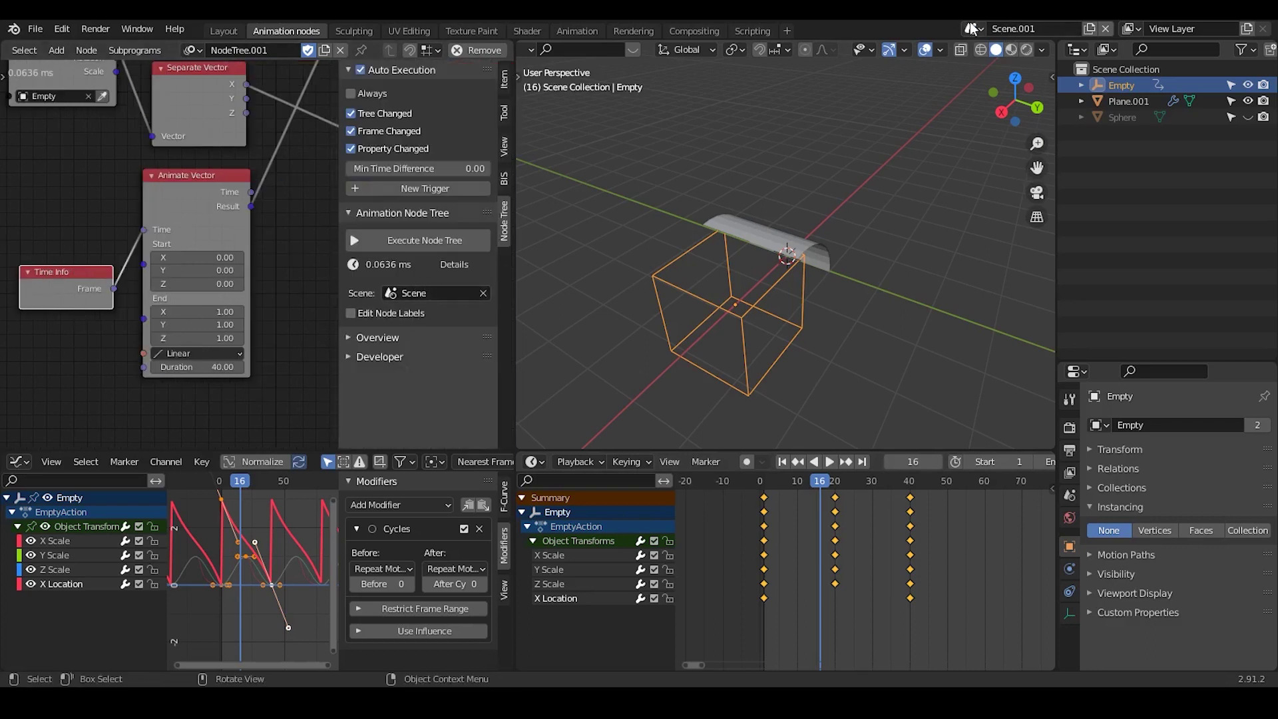
left_click(419, 293)
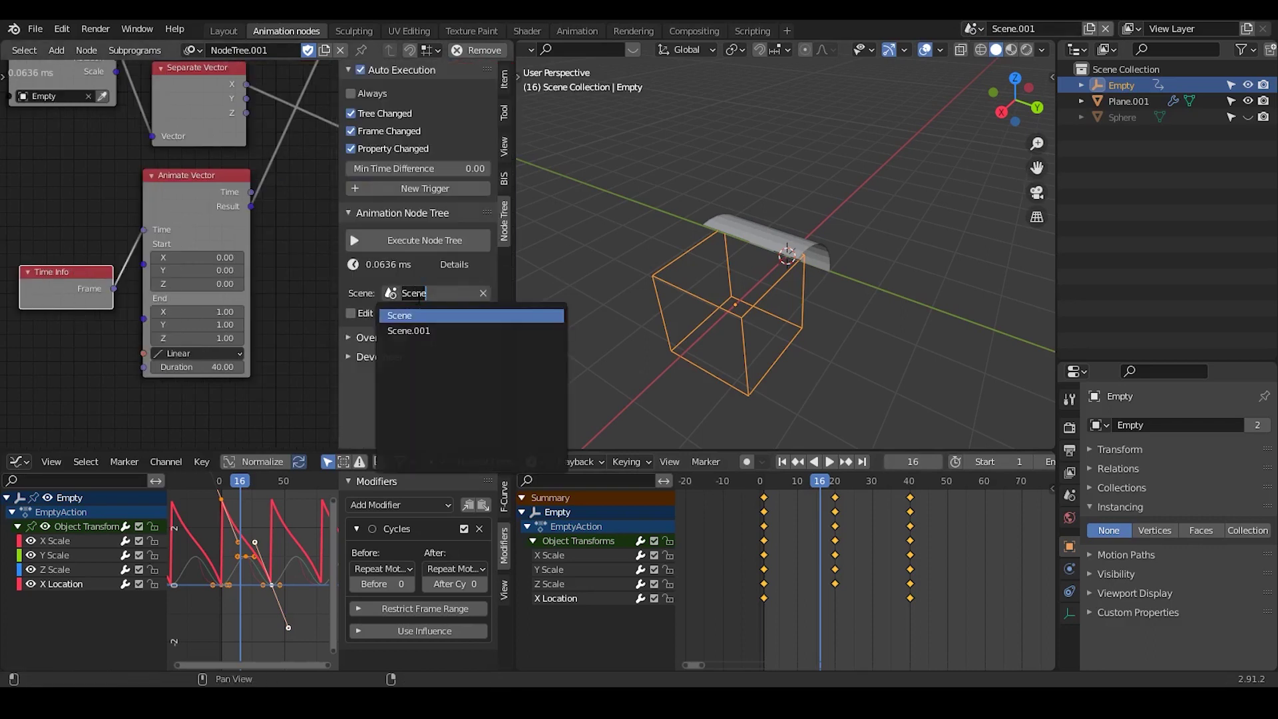
left_click(416, 332)
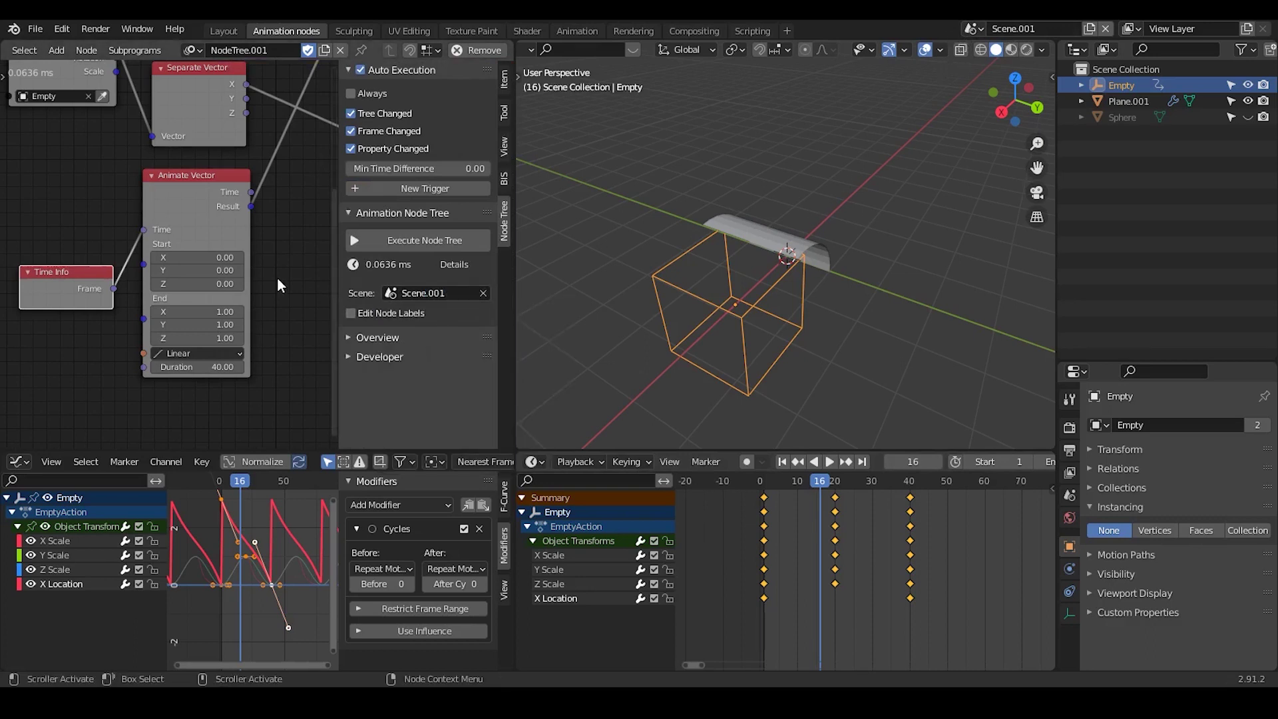
key("n")
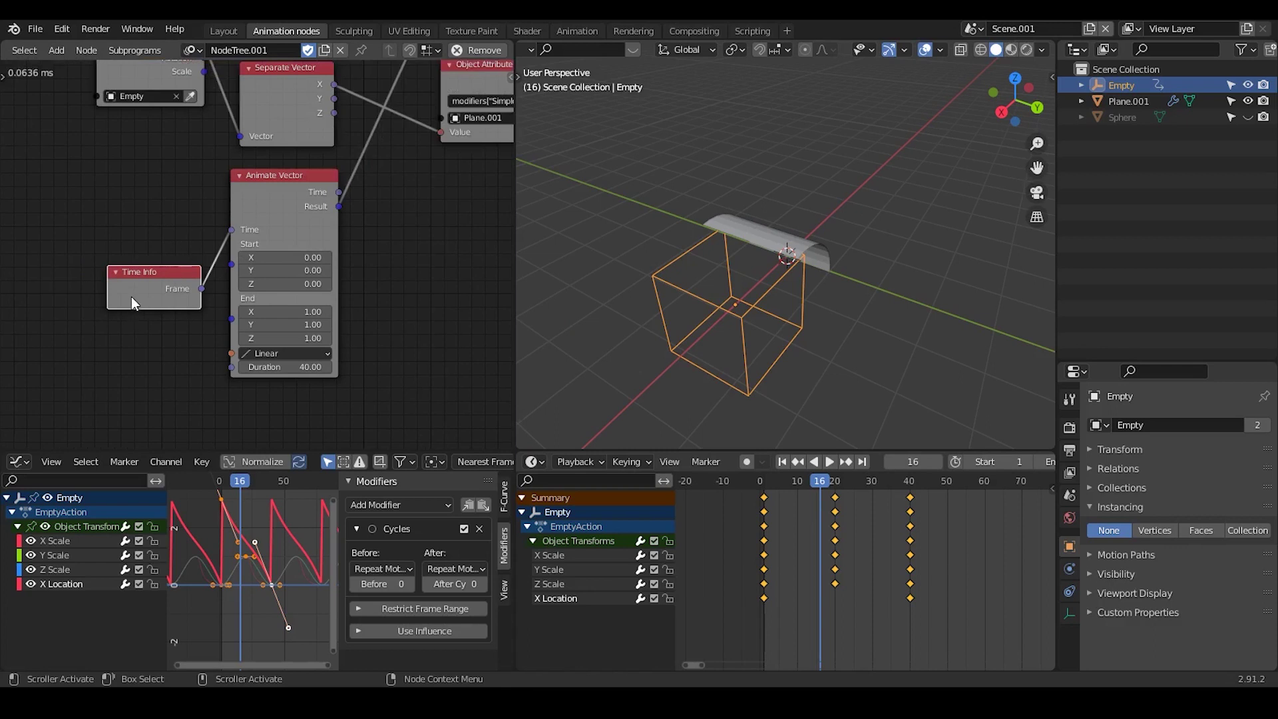
- Reveal the Time Info node's unused sockets to check its scene, hide them again and shift the node away from Animate Vector
key("ctrl+h")
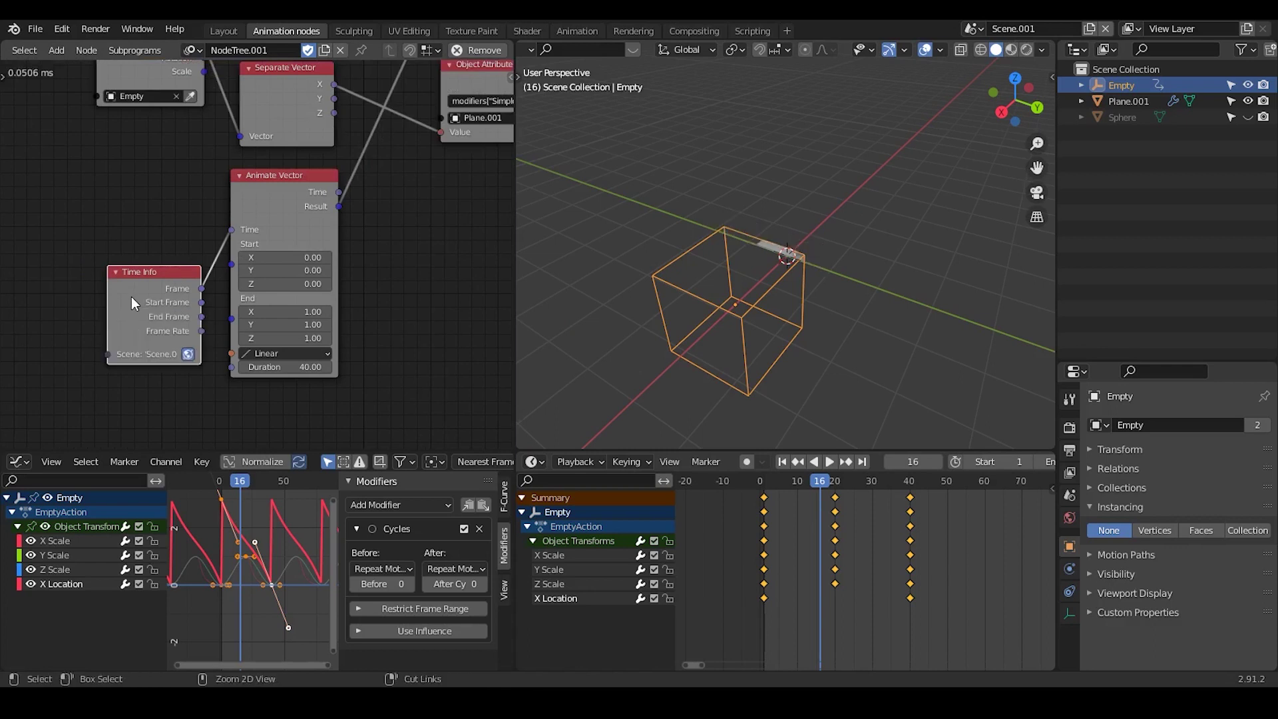
middle_click_drag(232, 326, 279, 228)
scroll(273, 240, "up", 4)
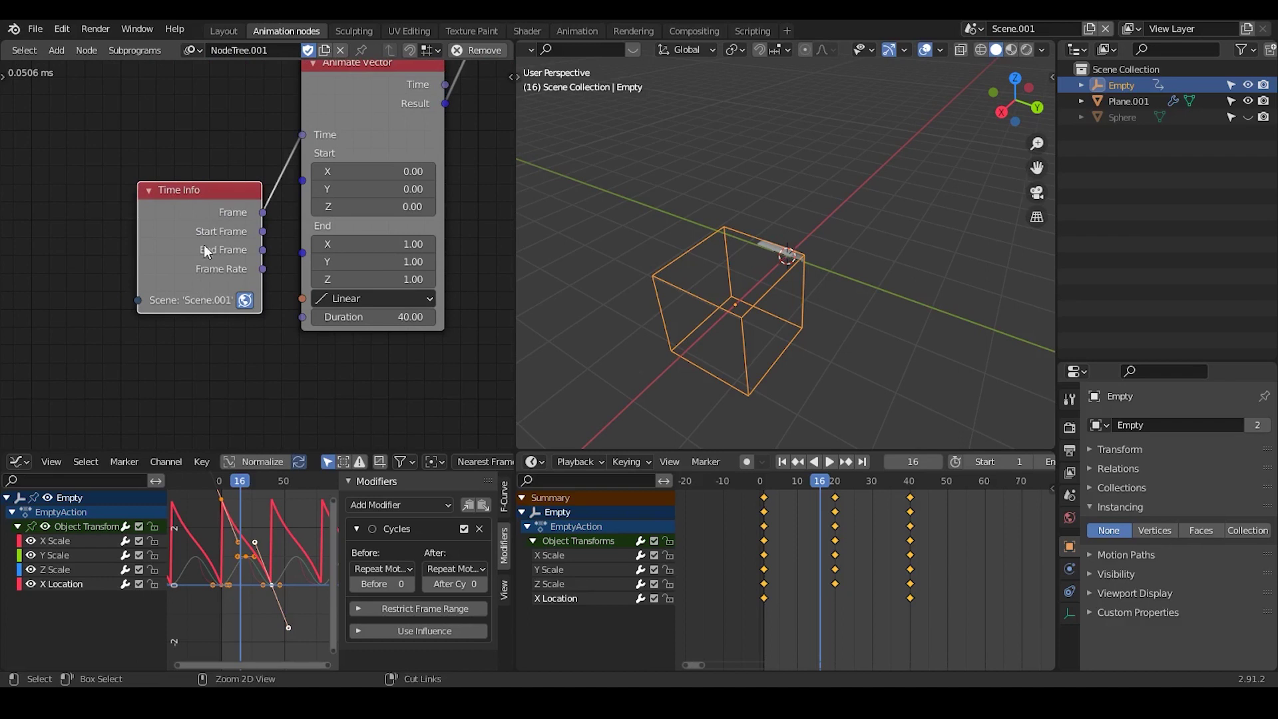
key("ctrl+h")
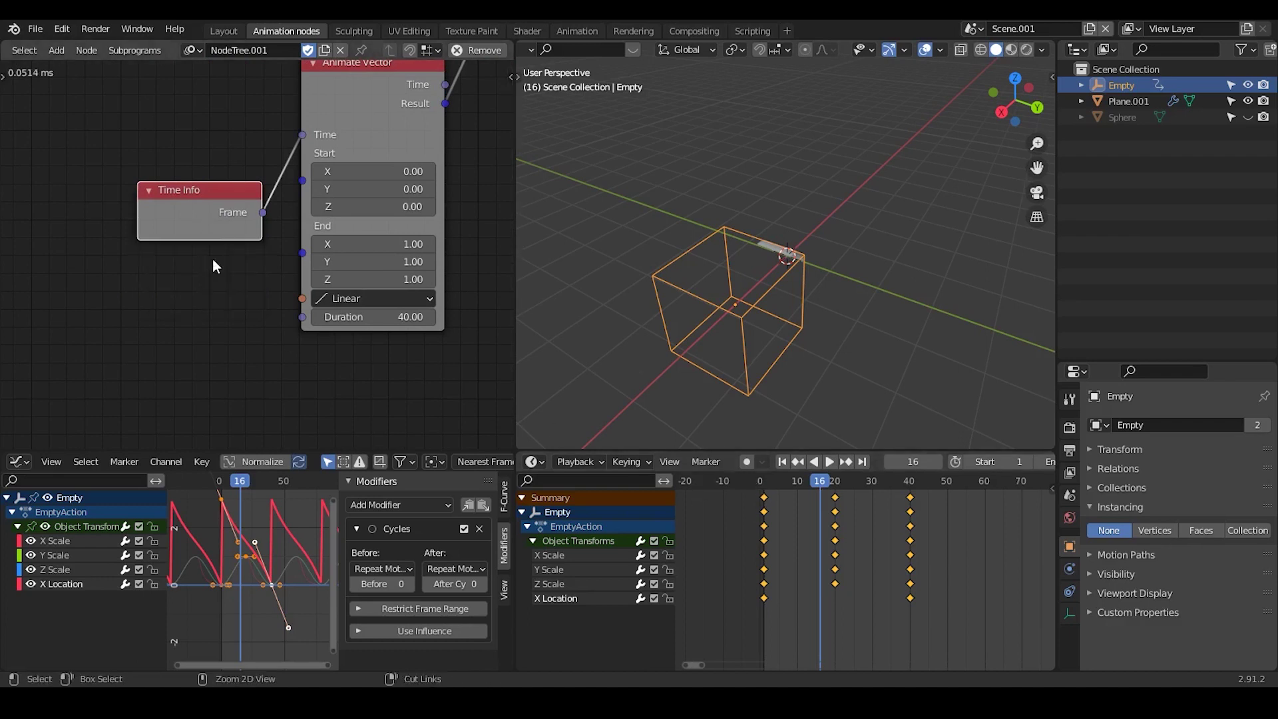
left_click_drag(197, 214, 170, 191)
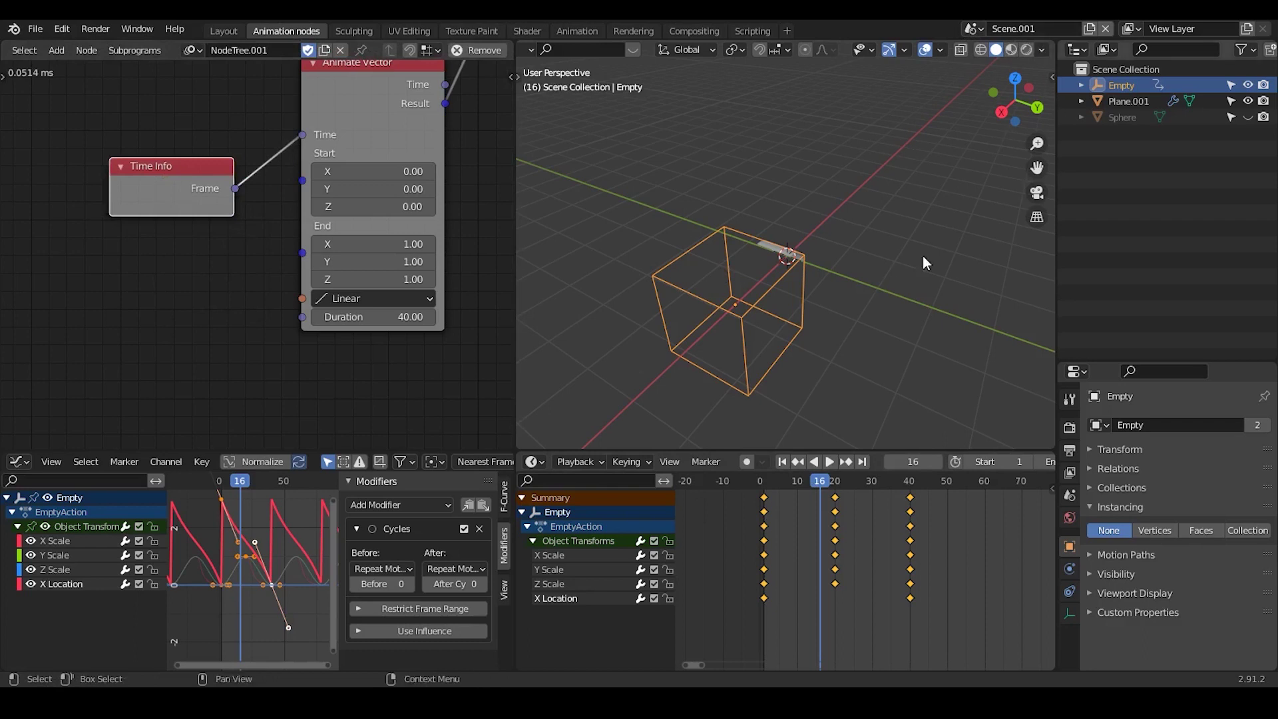
- Move the Object Transforms Input and Separate Vector nodes together beneath the Animate Vector node
middle_click_drag(236, 180, 188, 328)
scroll(217, 333, "down", 5)
left_click_drag(317, 99, 161, 174)
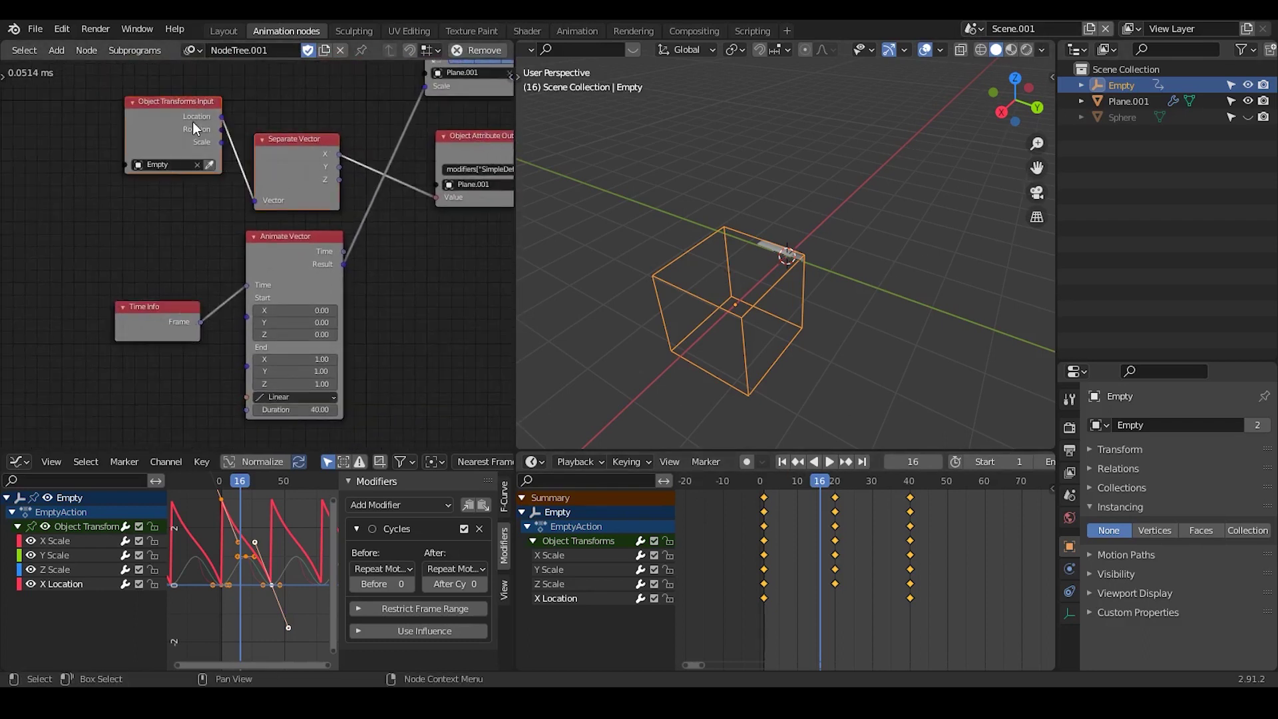
left_click_drag(193, 121, 192, 72)
- Raise Time Info and Animate Vector to line up with the Object Transforms Output, and space Time Info further from Animate Vector
left_click_drag(300, 214, 160, 363)
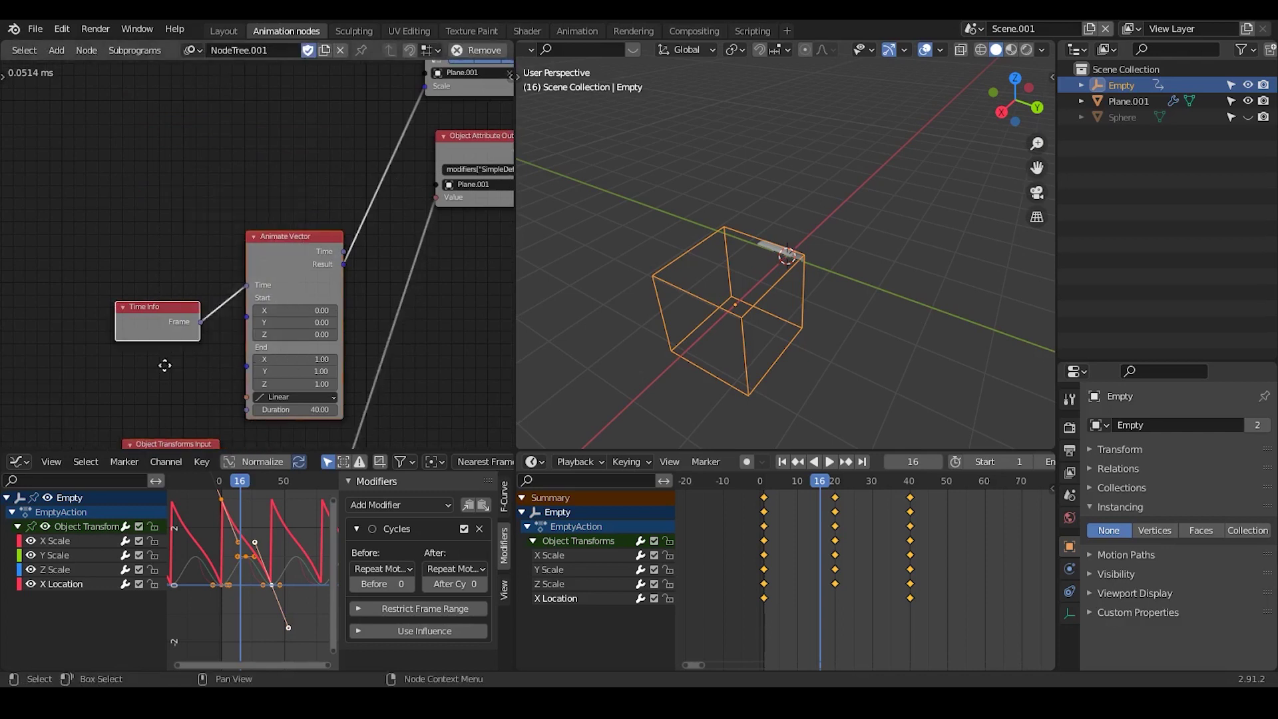
key("g")
left_click(182, 190)
middle_click_drag(213, 305, 196, 425)
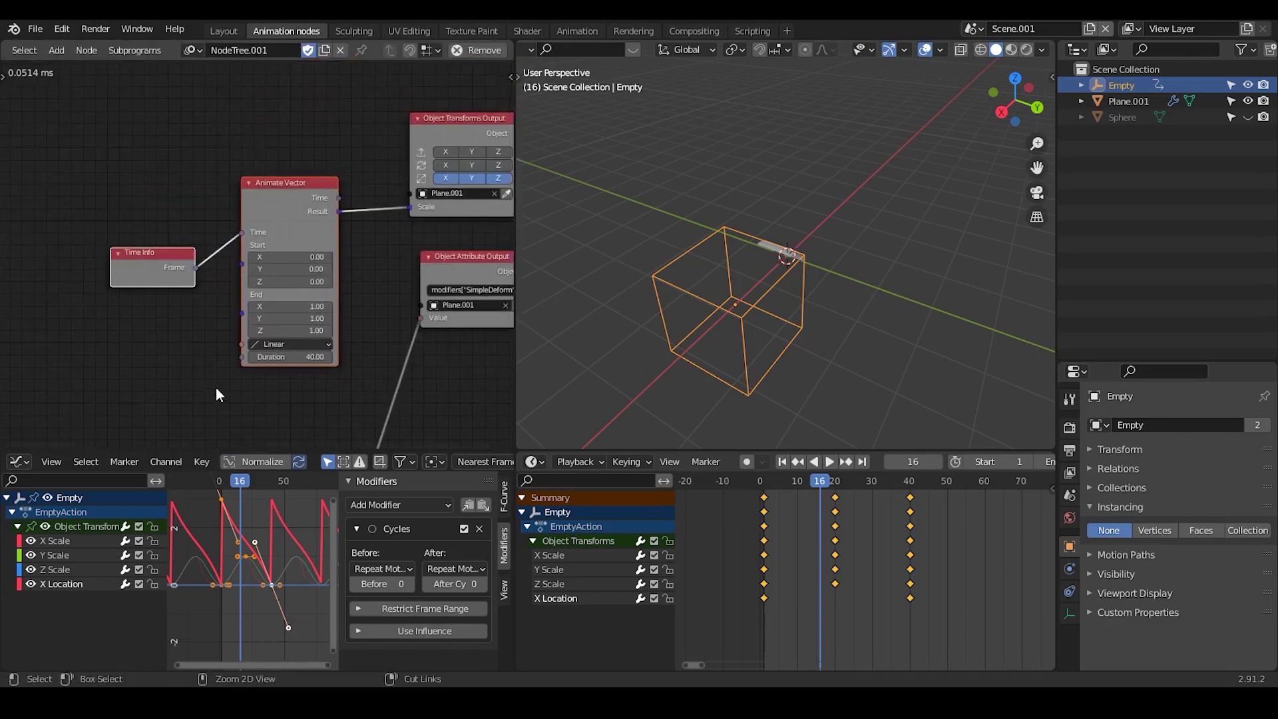
scroll(215, 373, "up", 2)
middle_click_drag(214, 352, 225, 310)
left_click(224, 304)
left_click_drag(123, 213, 78, 179)
- Play the animation from frame 1, then scrub to frame 44 to check the plane's growth
left_click(798, 461)
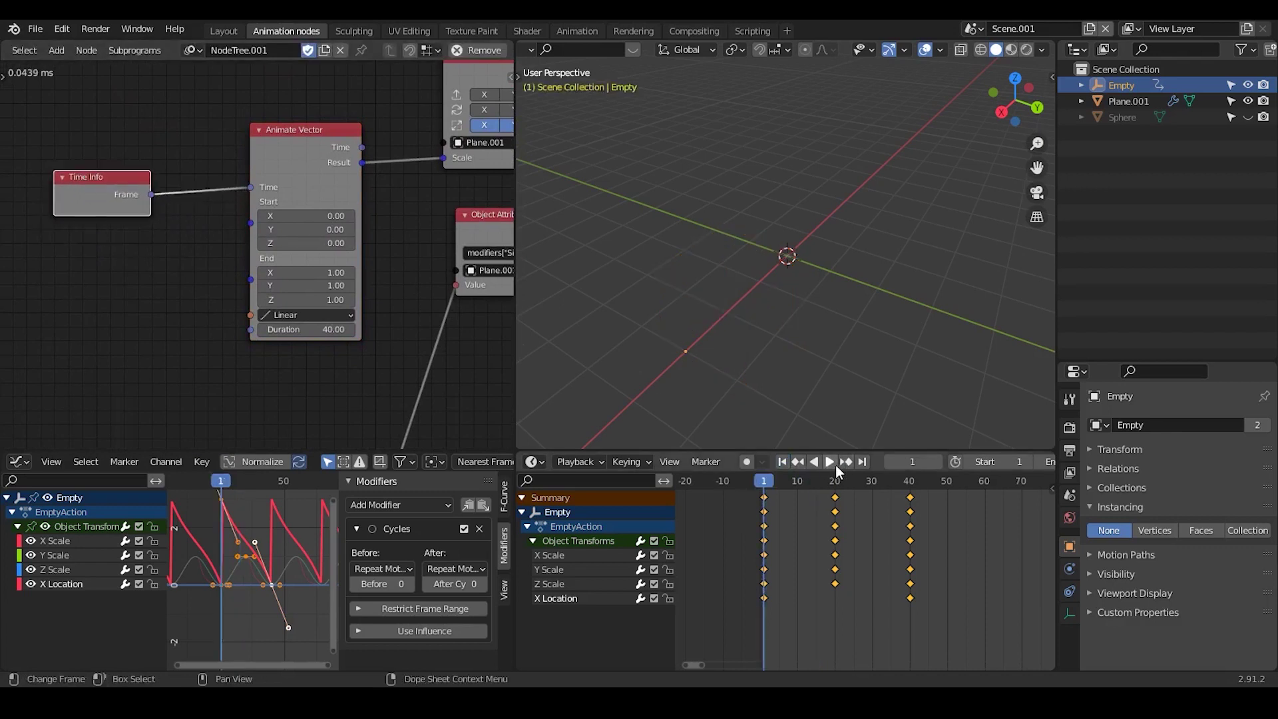
left_click(836, 465)
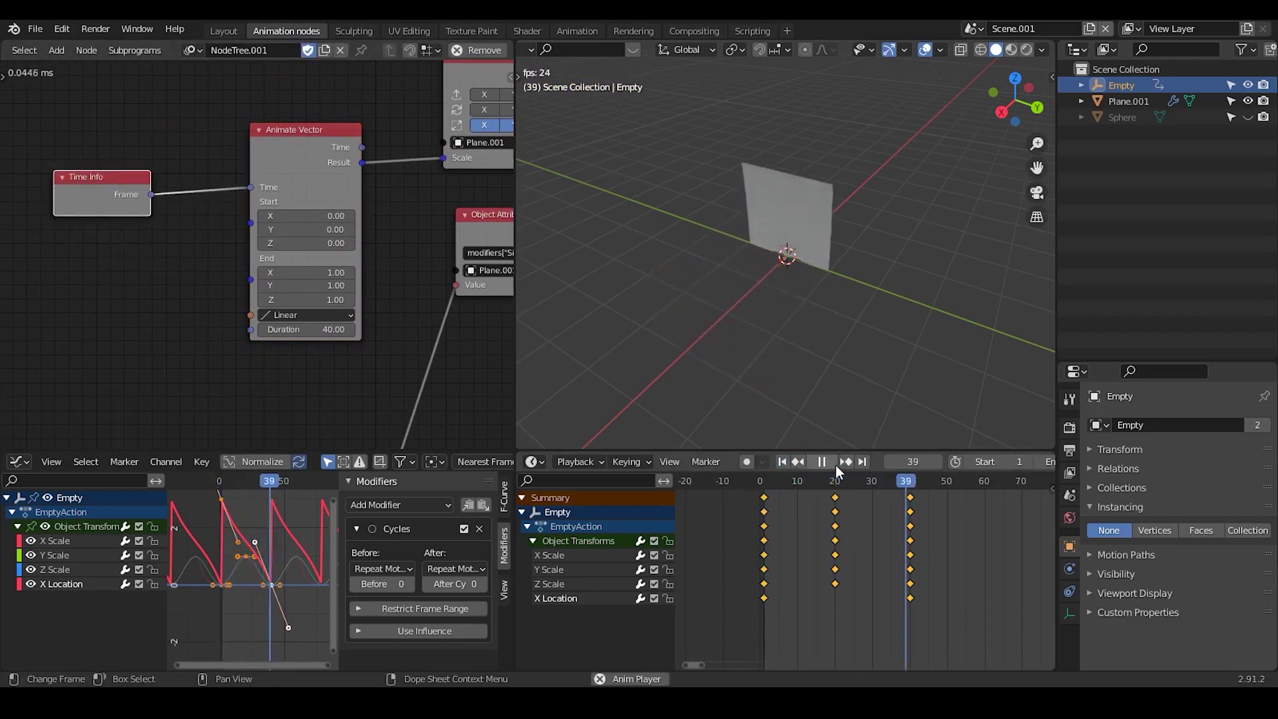
left_click(836, 465)
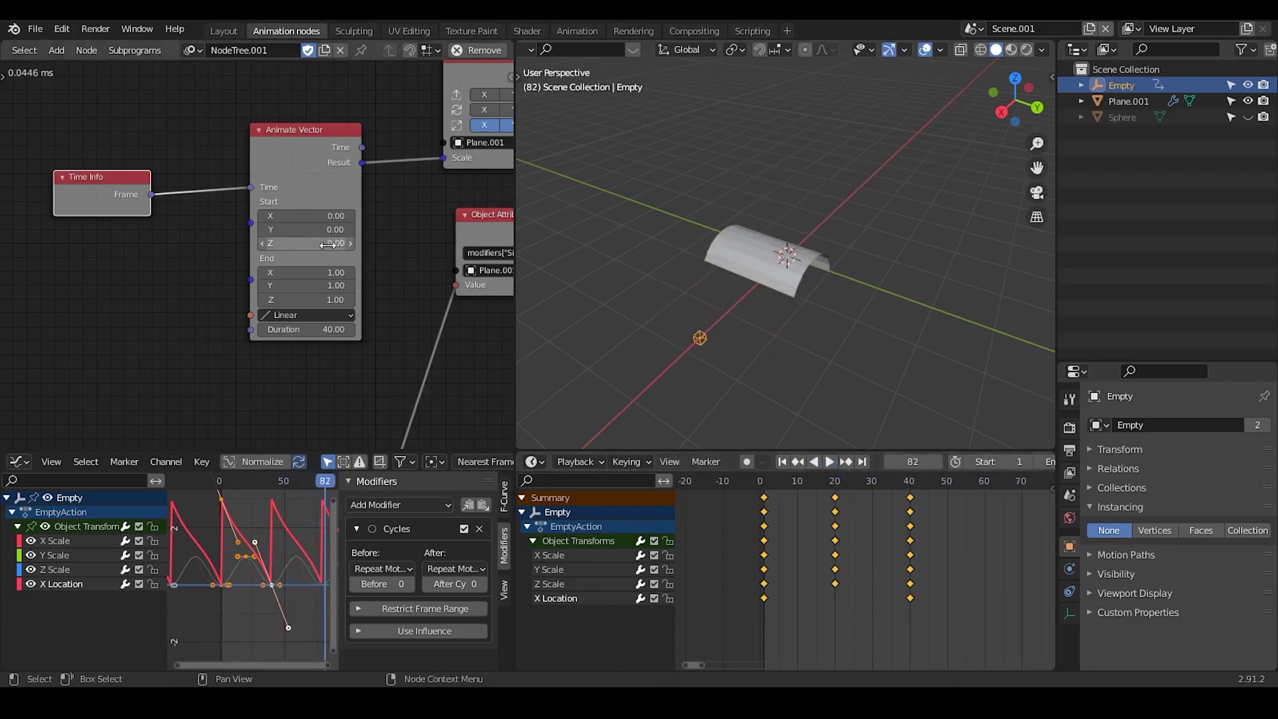
left_click(783, 463)
left_click_drag(790, 484, 925, 481)
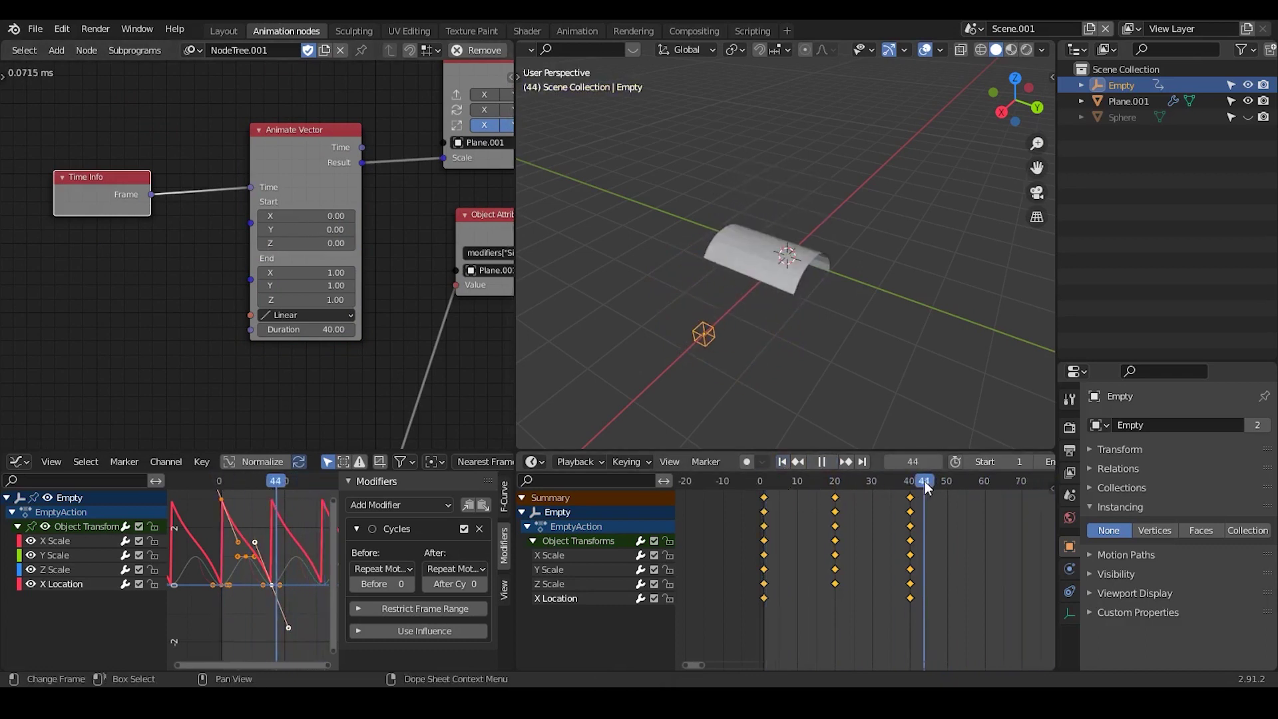
- Select Plane.001 and scrub from the first frame to frame 39 to review its scale animation
left_click(820, 256)
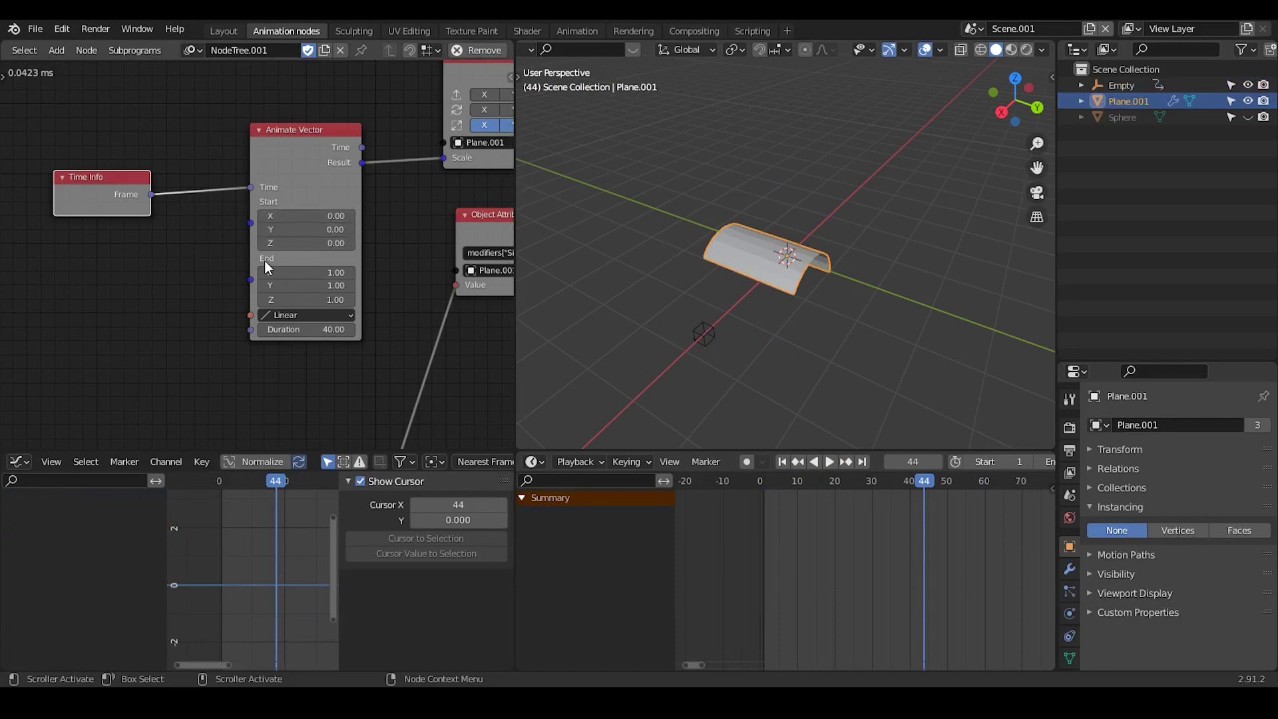
key("space")
left_click_drag(766, 492, 905, 490)
key("space")
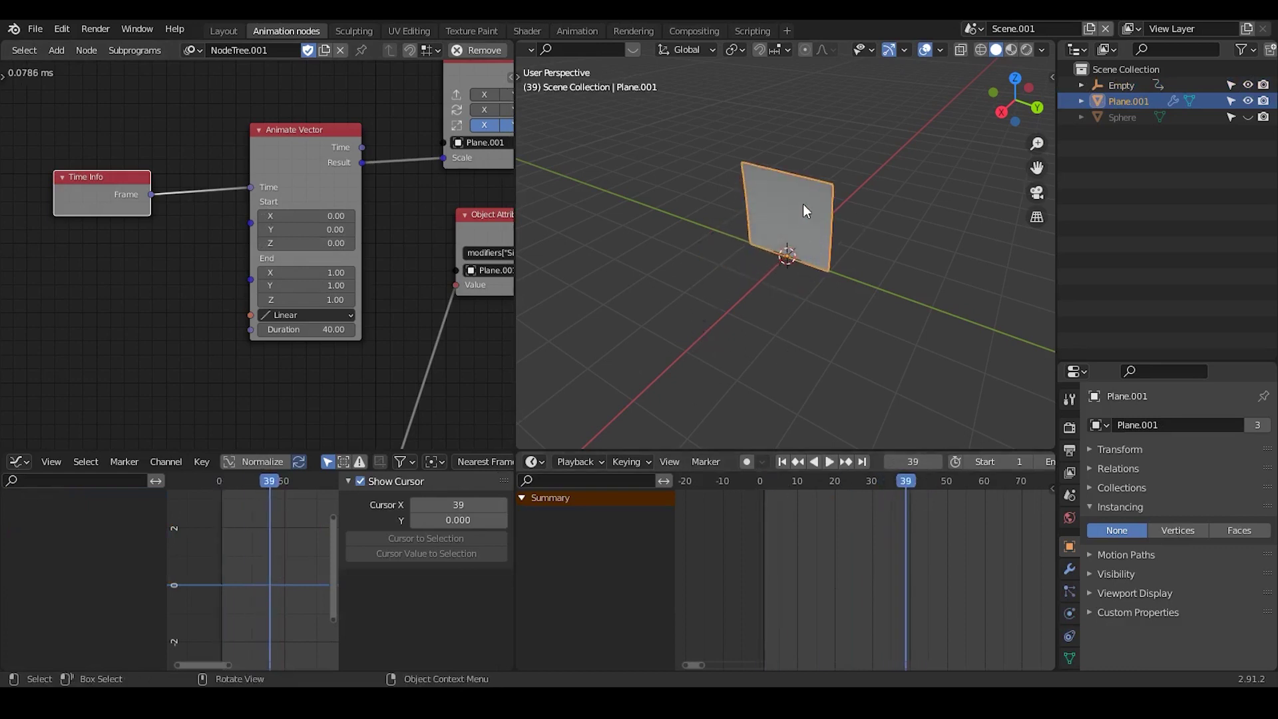
- Select the Empty and examine its Z Scale keyframes at frames 1 and 40
middle_click_drag(254, 331, 290, 275)
scroll(291, 290, "up", 1)
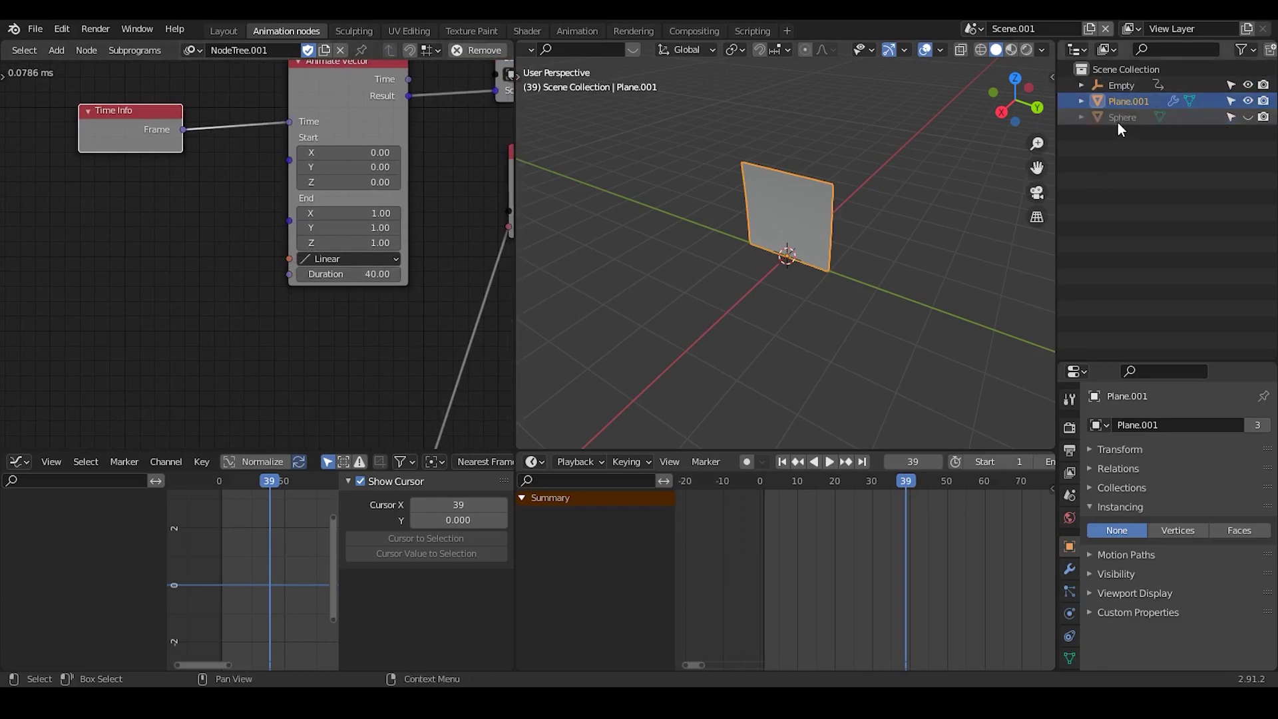
left_click(1116, 90)
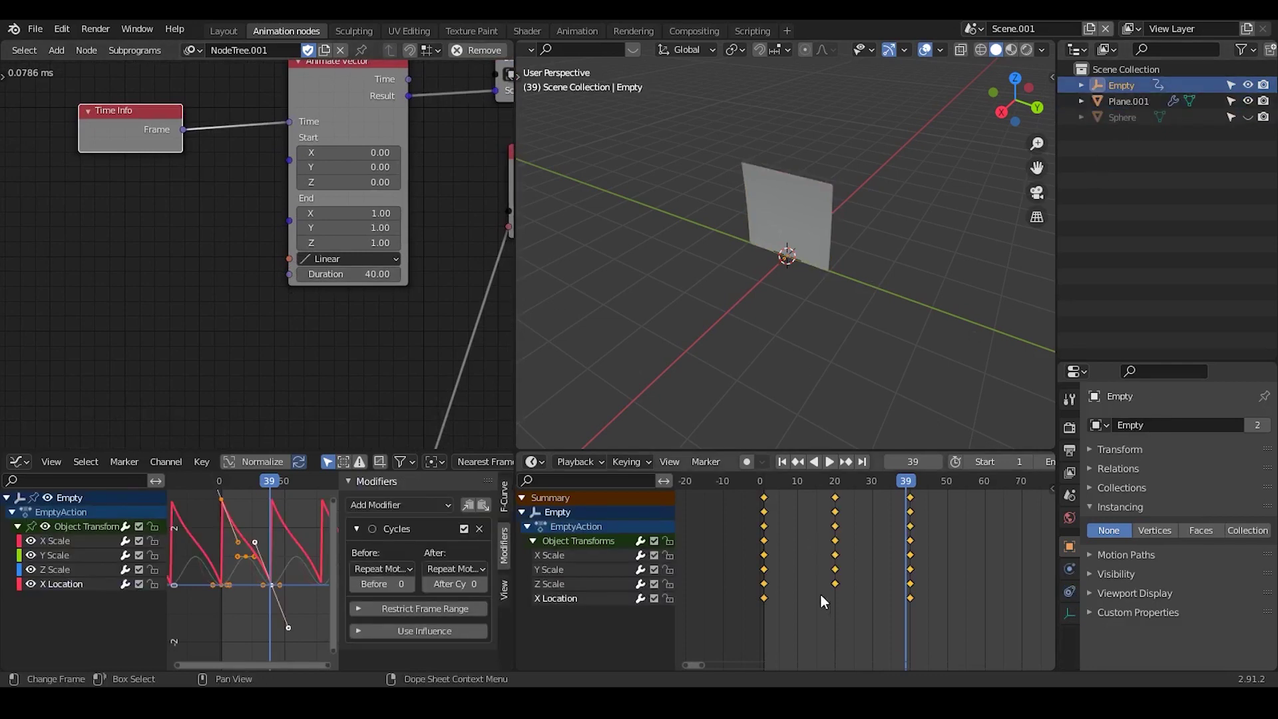
left_click(764, 584)
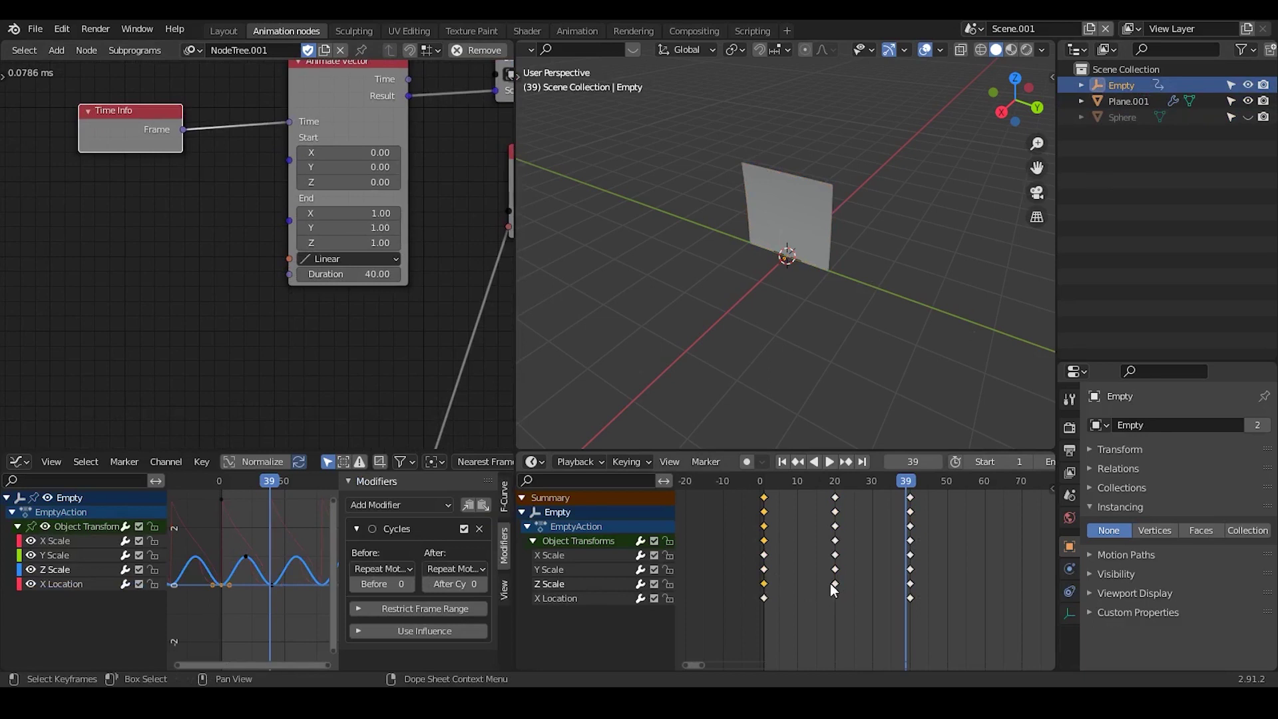
left_click(910, 584)
- Add a Curve Interpolation node below Time Info and connect it to the Animate Vector's Interpolation input
key("ctrl+a")
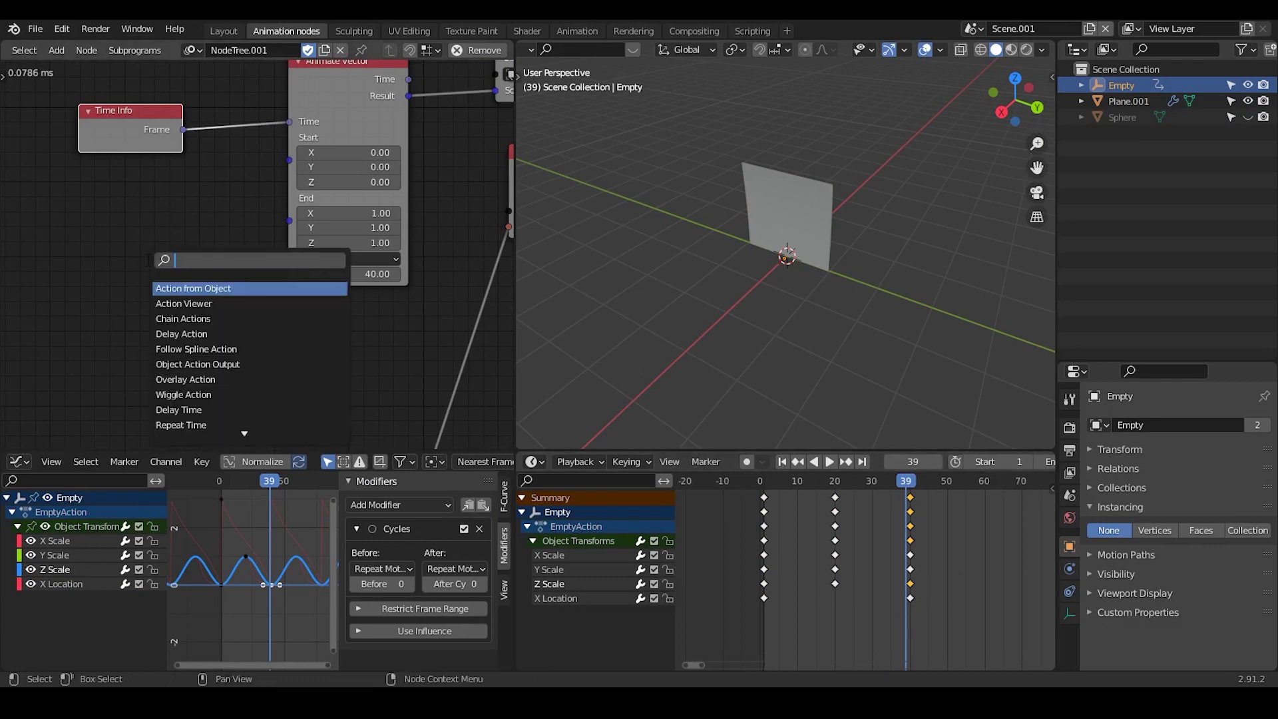
type("curve")
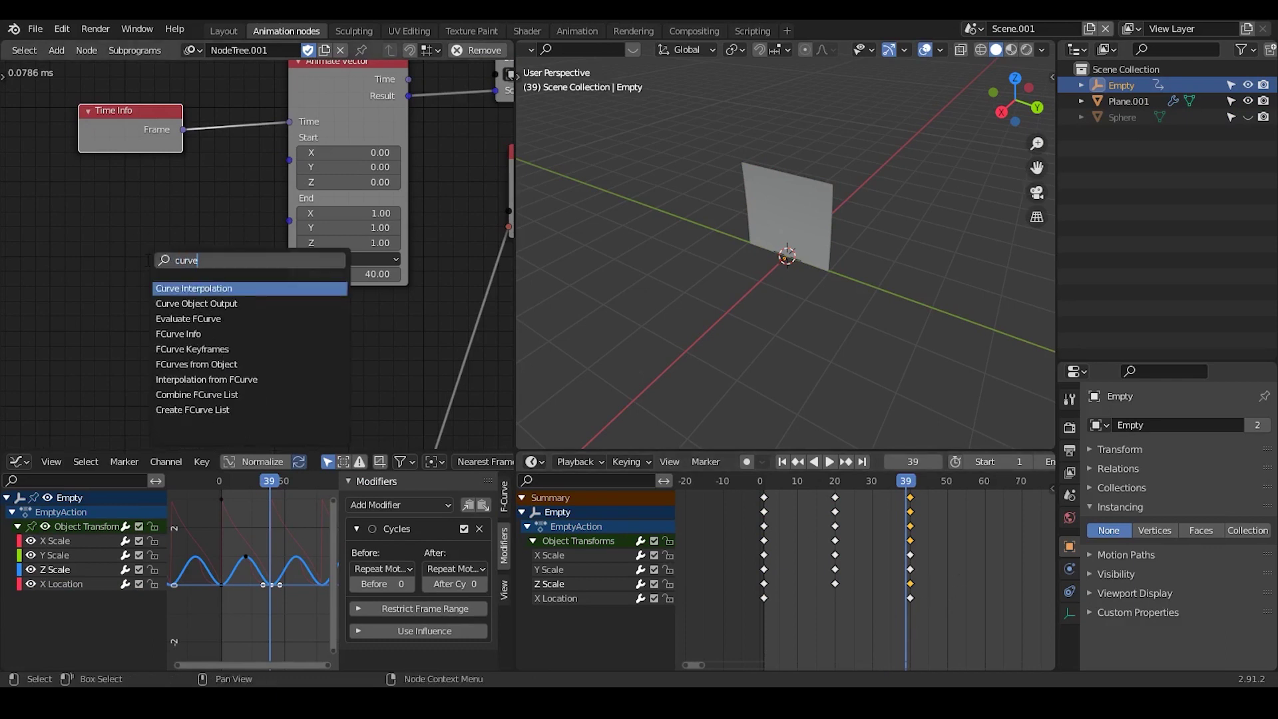
key("Return")
left_click(75, 245)
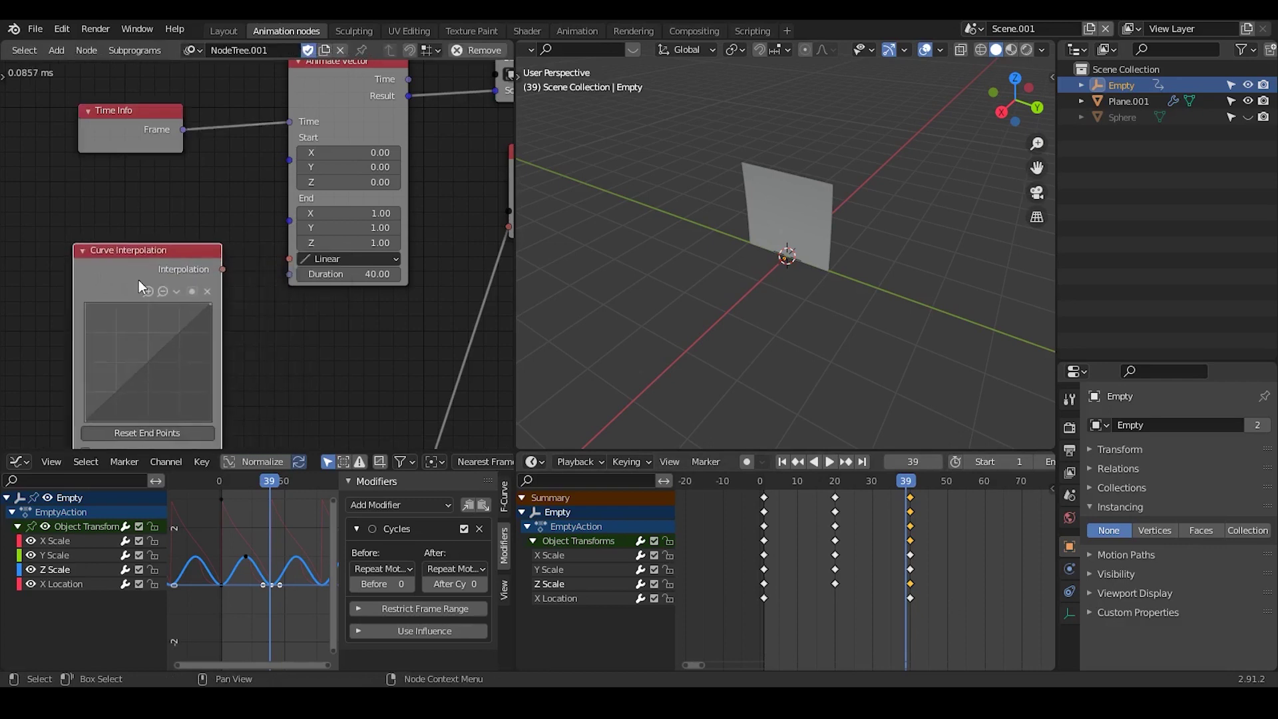
middle_click_drag(161, 272, 185, 225)
left_click_drag(245, 221, 312, 212)
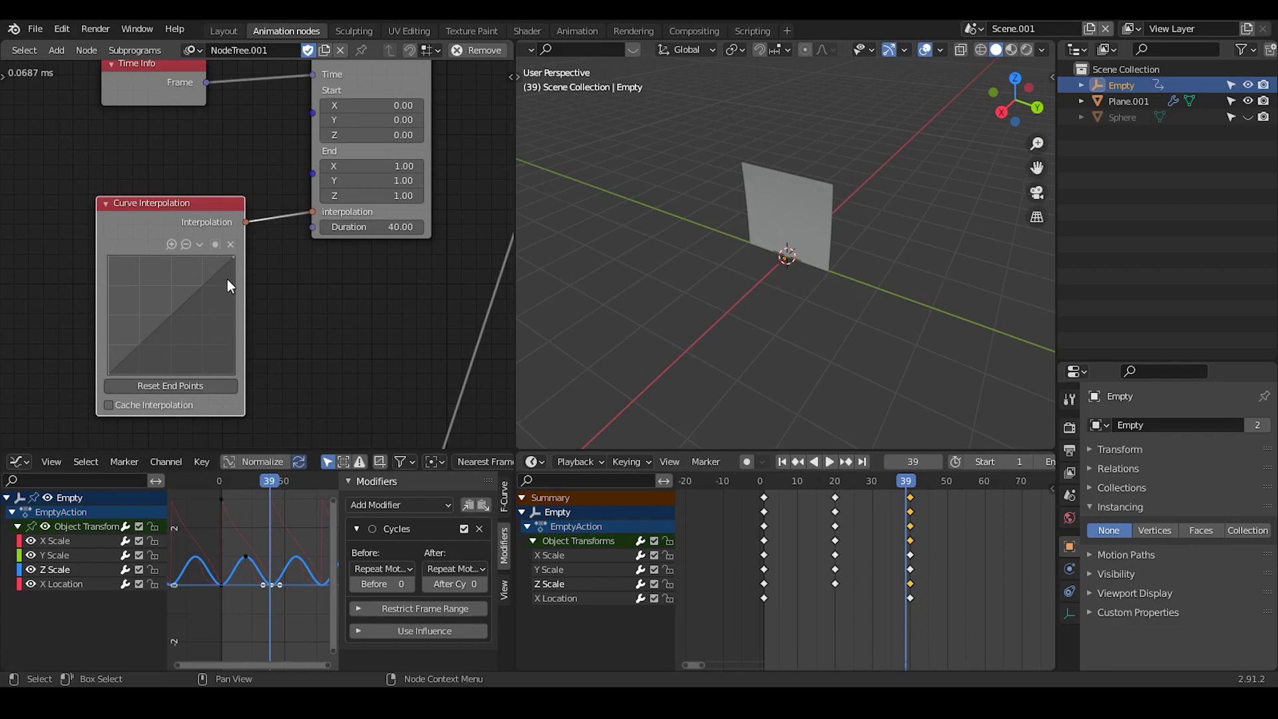
- Shape the interpolation curve into an arch with its end point at 0 and a middle point at about X 0.52, Y 0.98
left_click_drag(233, 259, 233, 372)
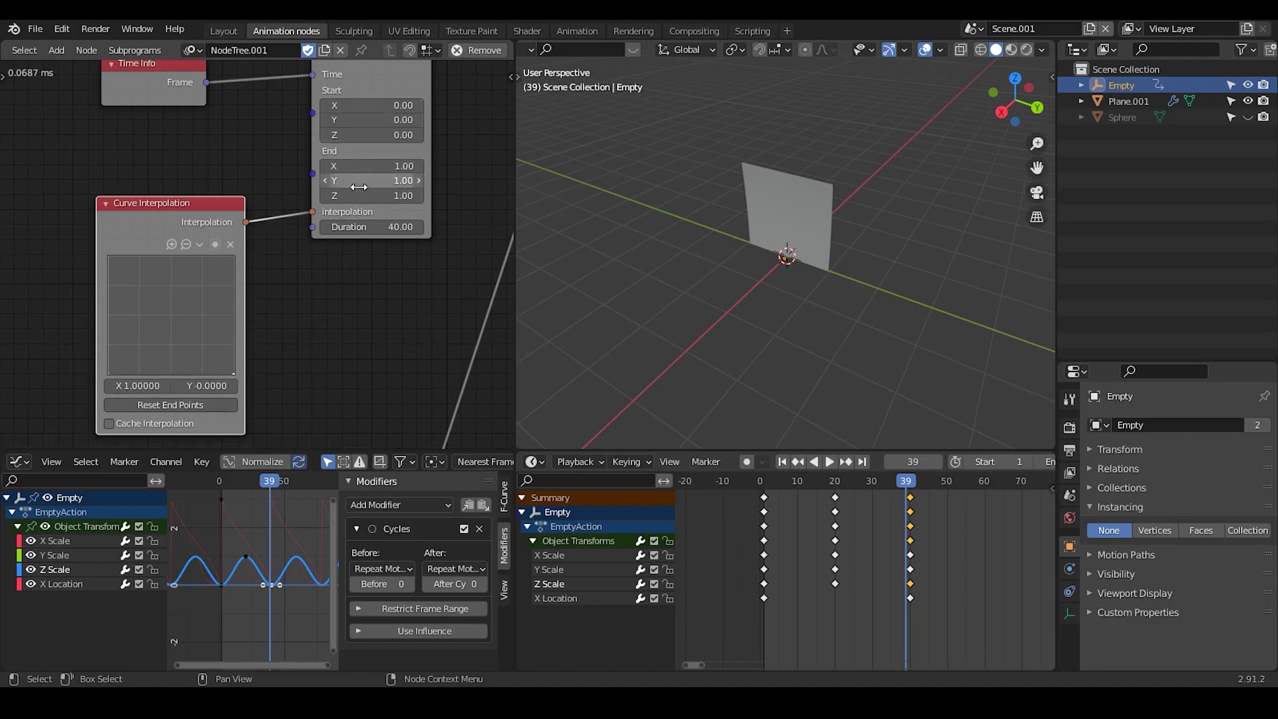
left_click_drag(170, 371, 171, 259)
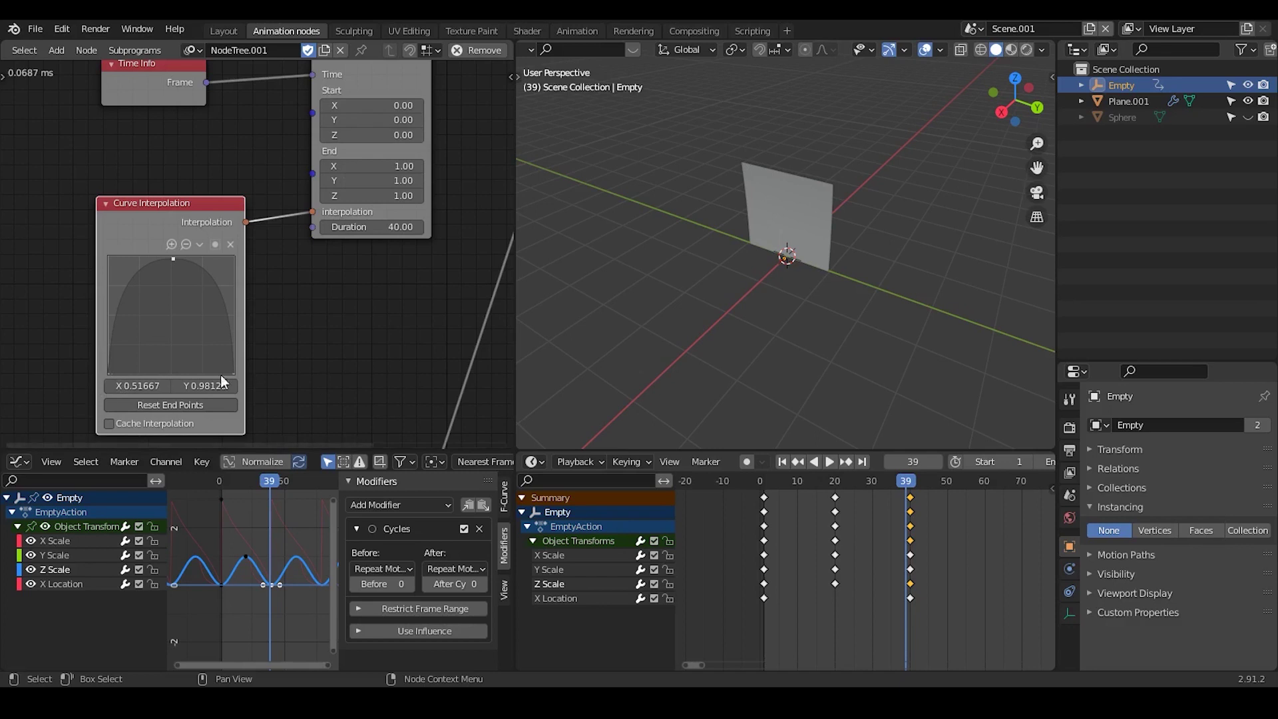
left_click_drag(192, 203, 200, 168)
middle_click_drag(246, 171, 250, 214)
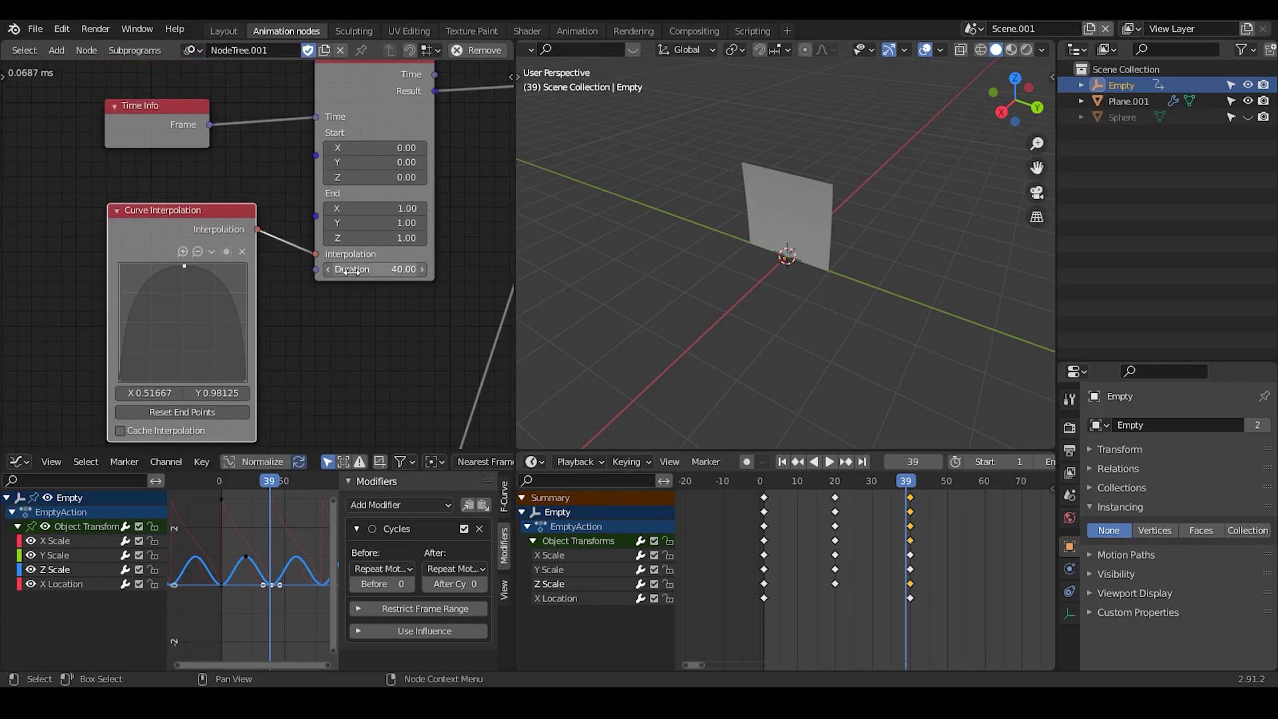
- Play the animation from the first frame to check the plane growing and shrinking, and stop at frame 80
left_click(782, 461)
left_click(833, 461)
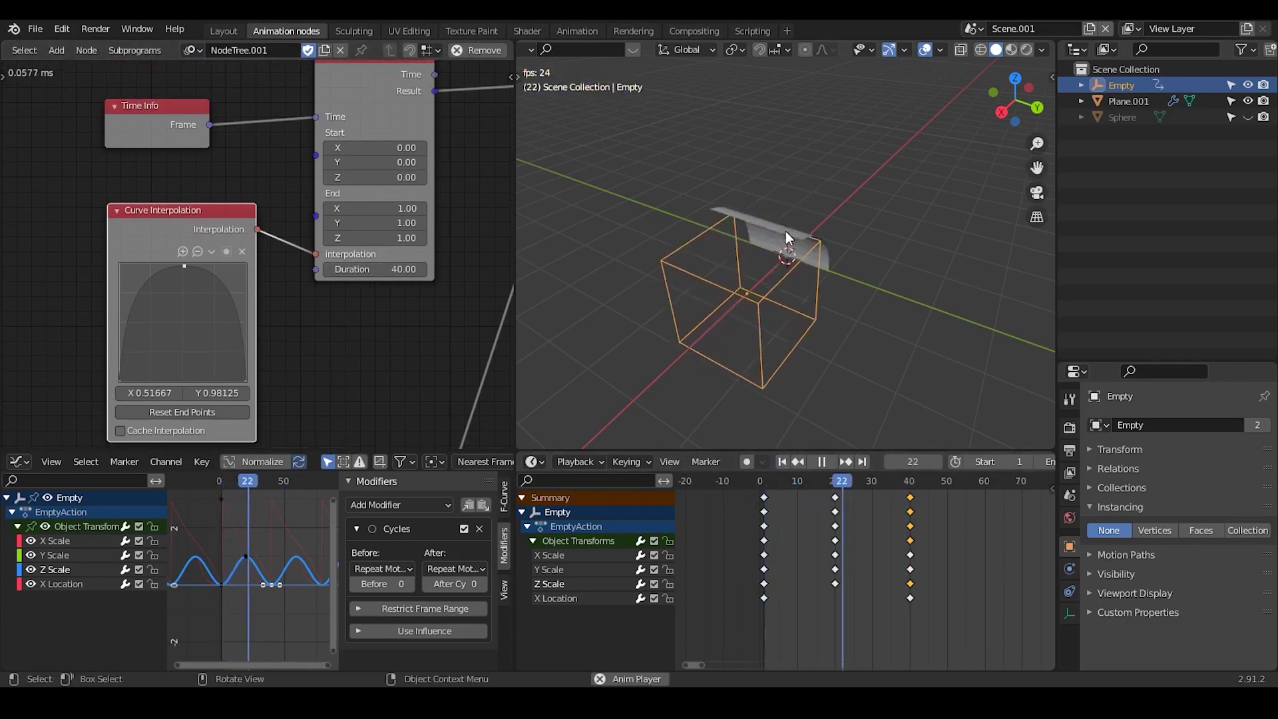
left_click(828, 462)
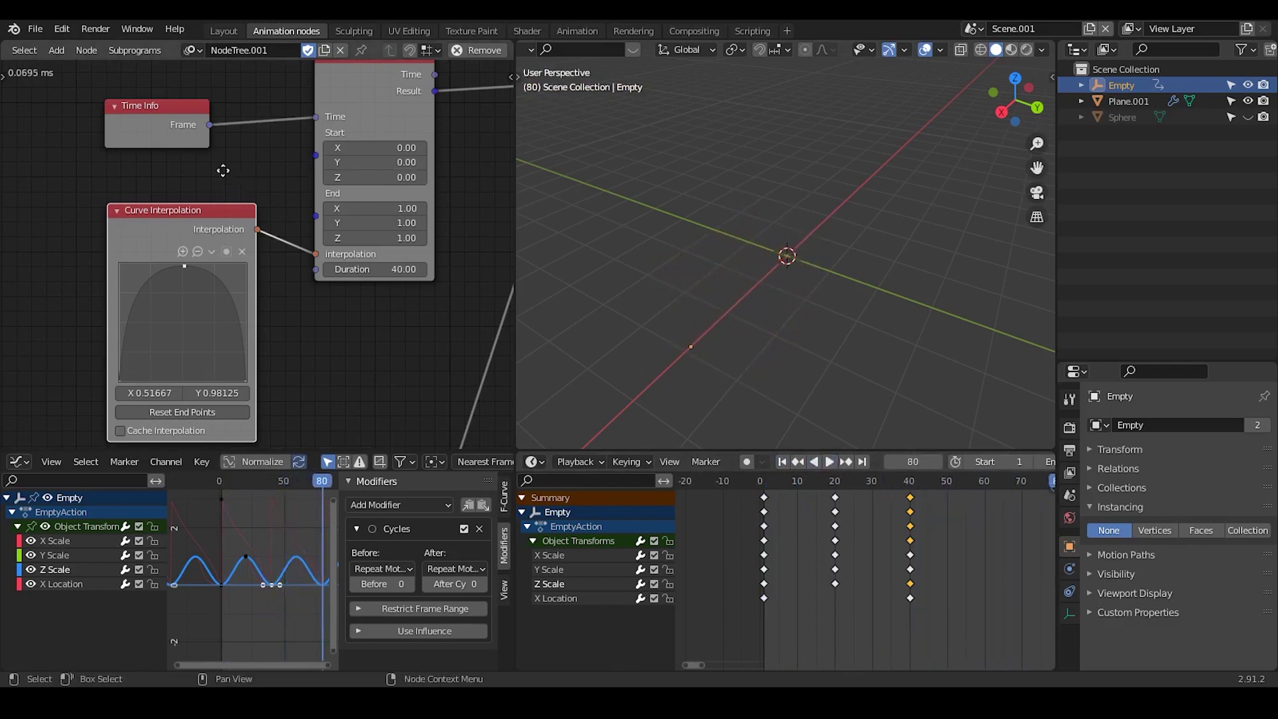
- Move Time Info aside and insert a Repeat Time node on its link to Animate Vector
middle_click_drag(223, 171, 254, 184)
left_click_drag(214, 152, 92, 143)
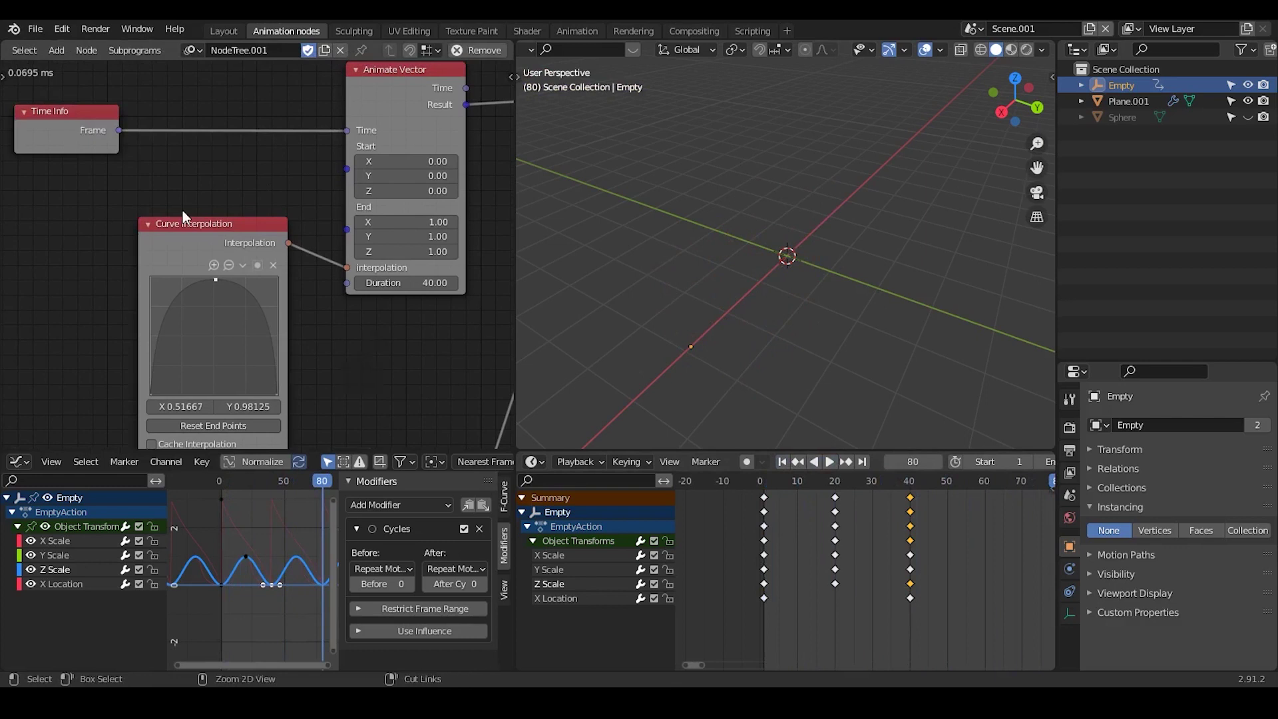
key("ctrl+a")
type("repea")
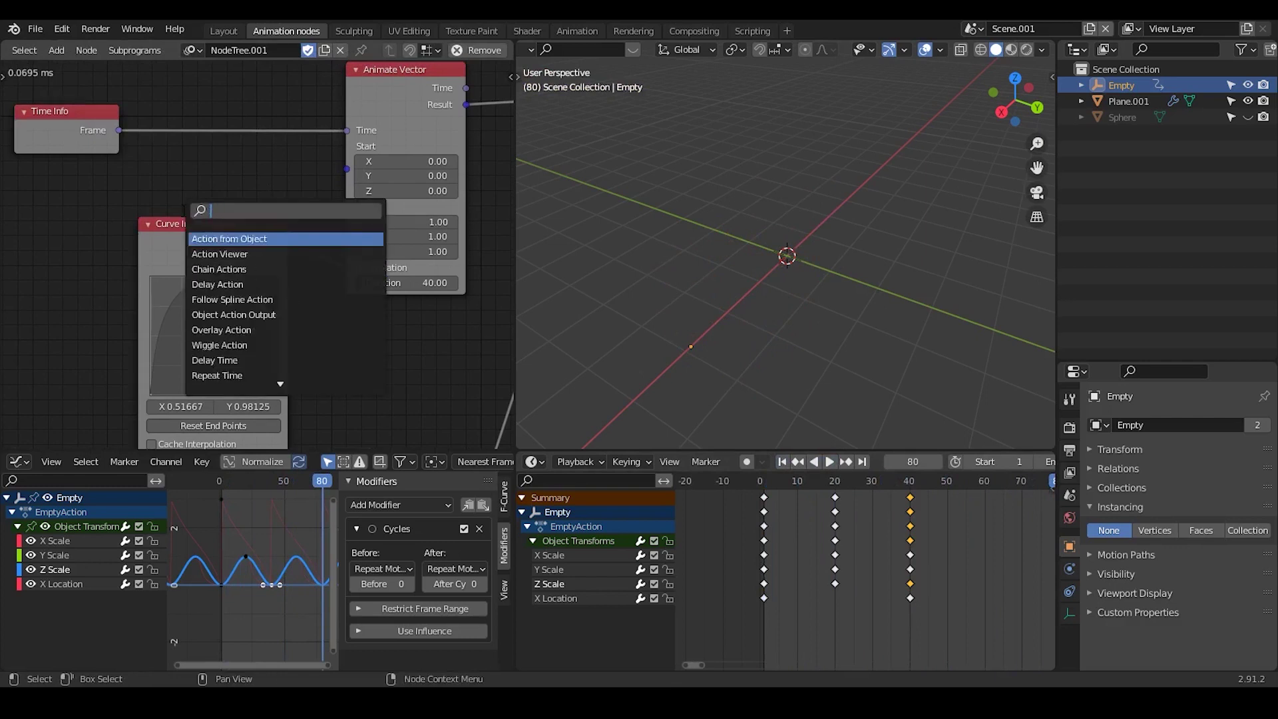
key("Return")
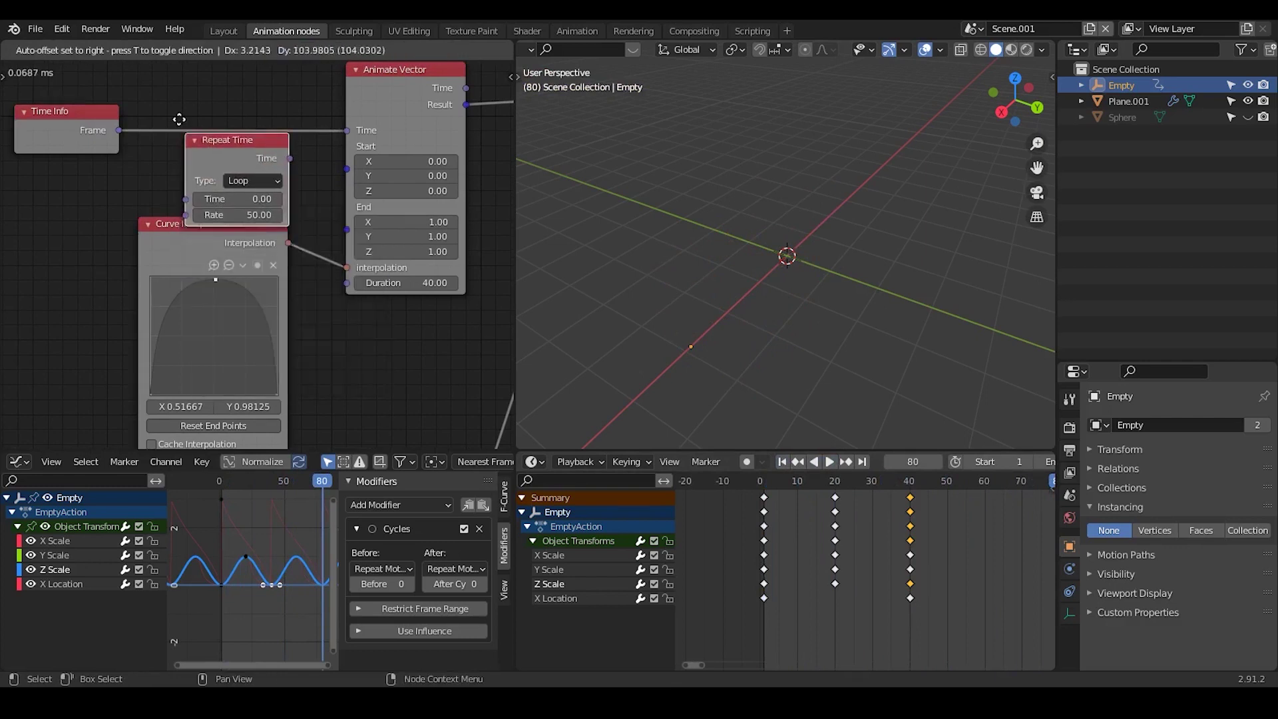
left_click(176, 101)
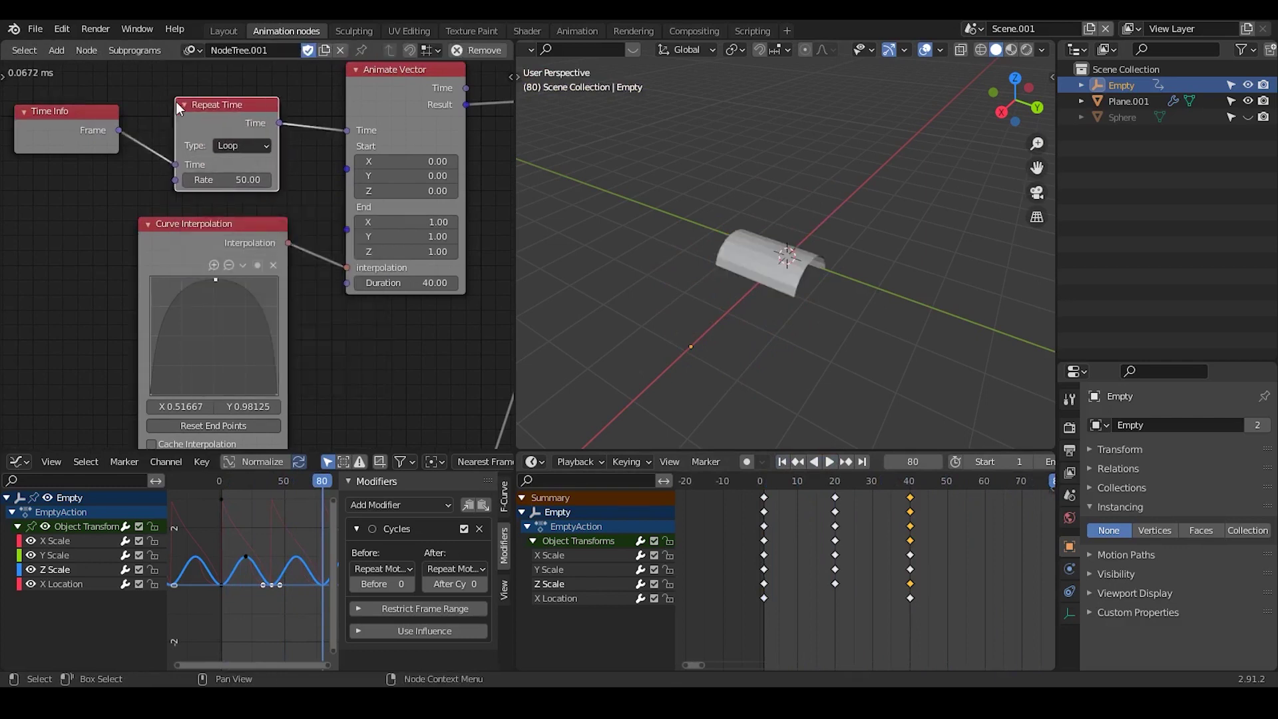
- Set the Repeat Time rate to 40 and play the animation from the first frame to check the loop
left_click(241, 181)
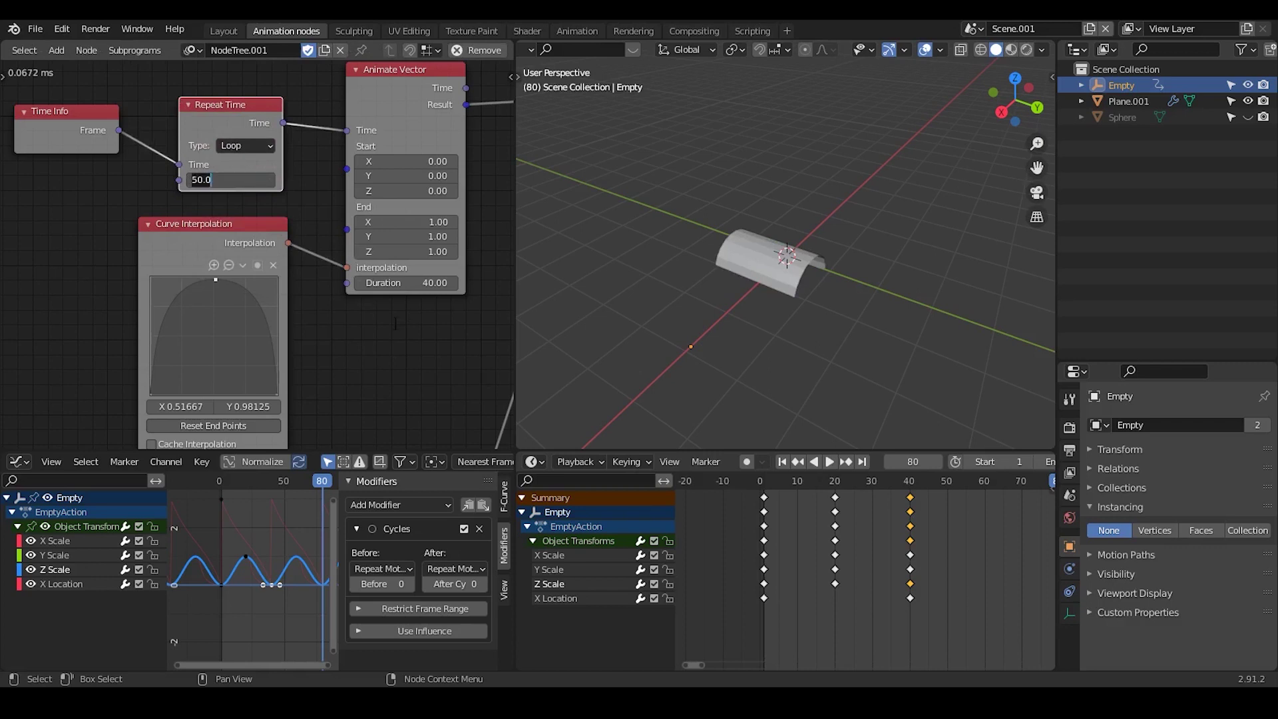
type("40")
key("Return")
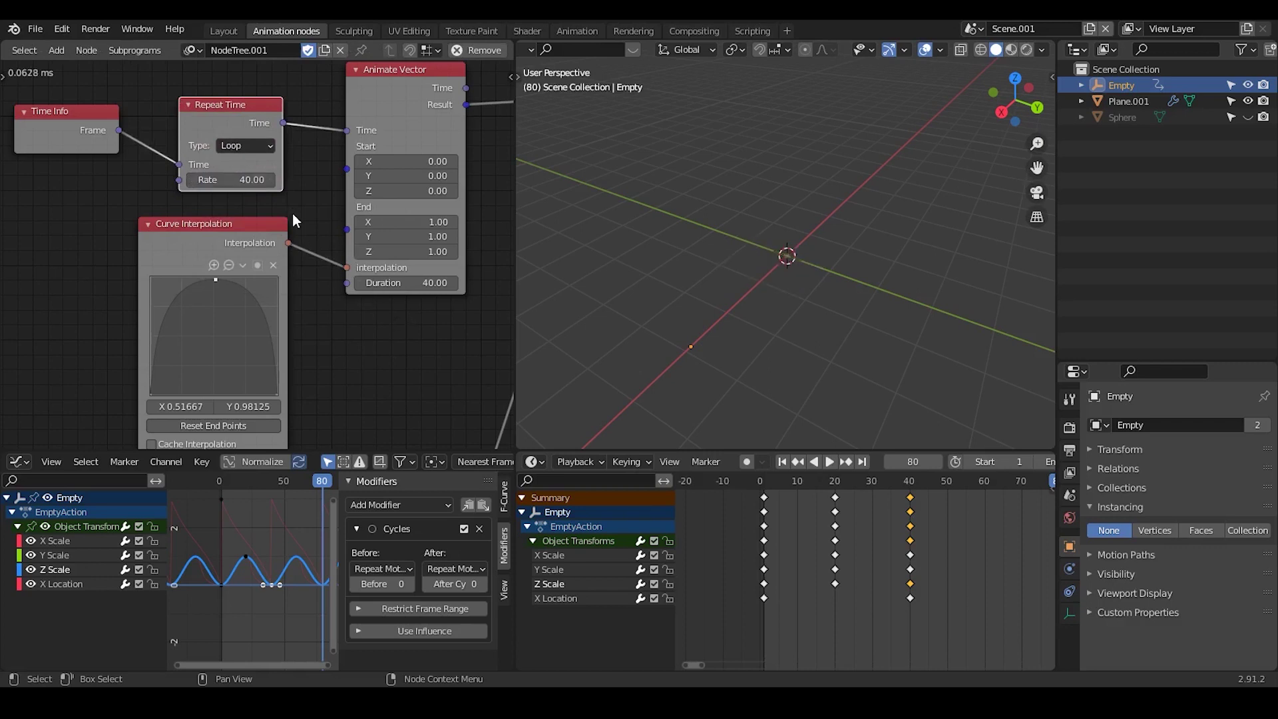
left_click(783, 462)
left_click(831, 462)
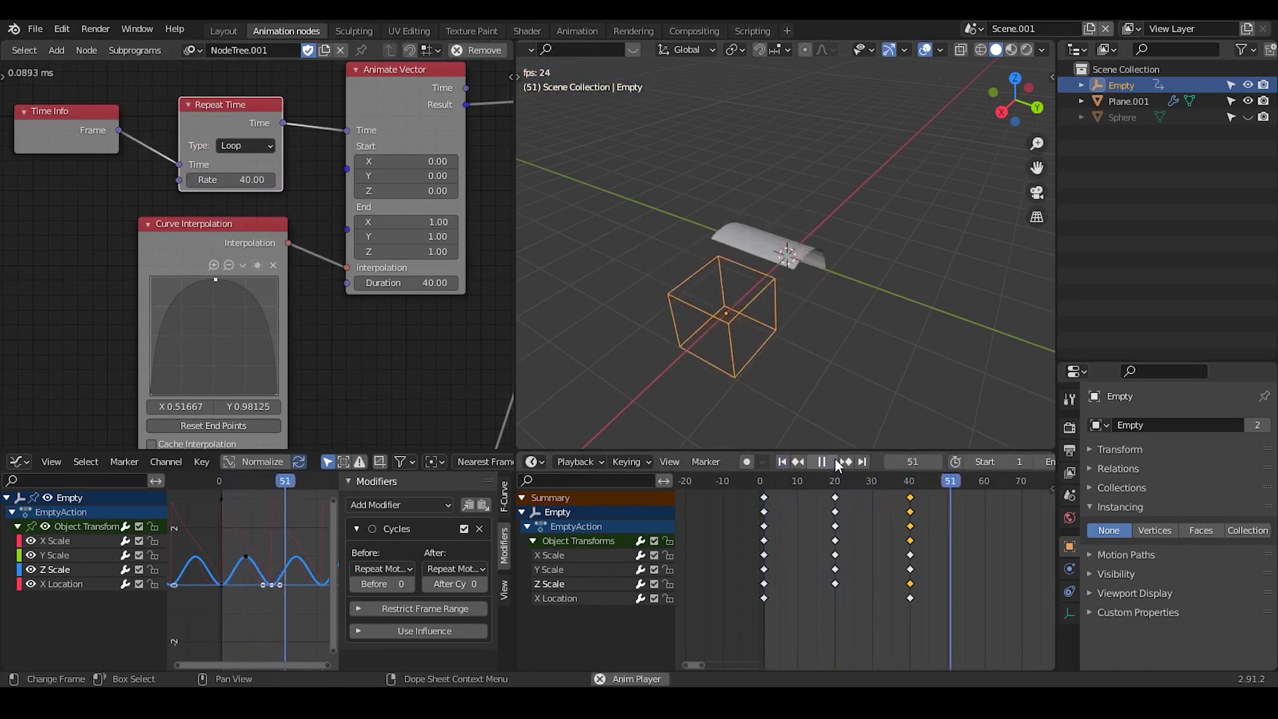
key("space")
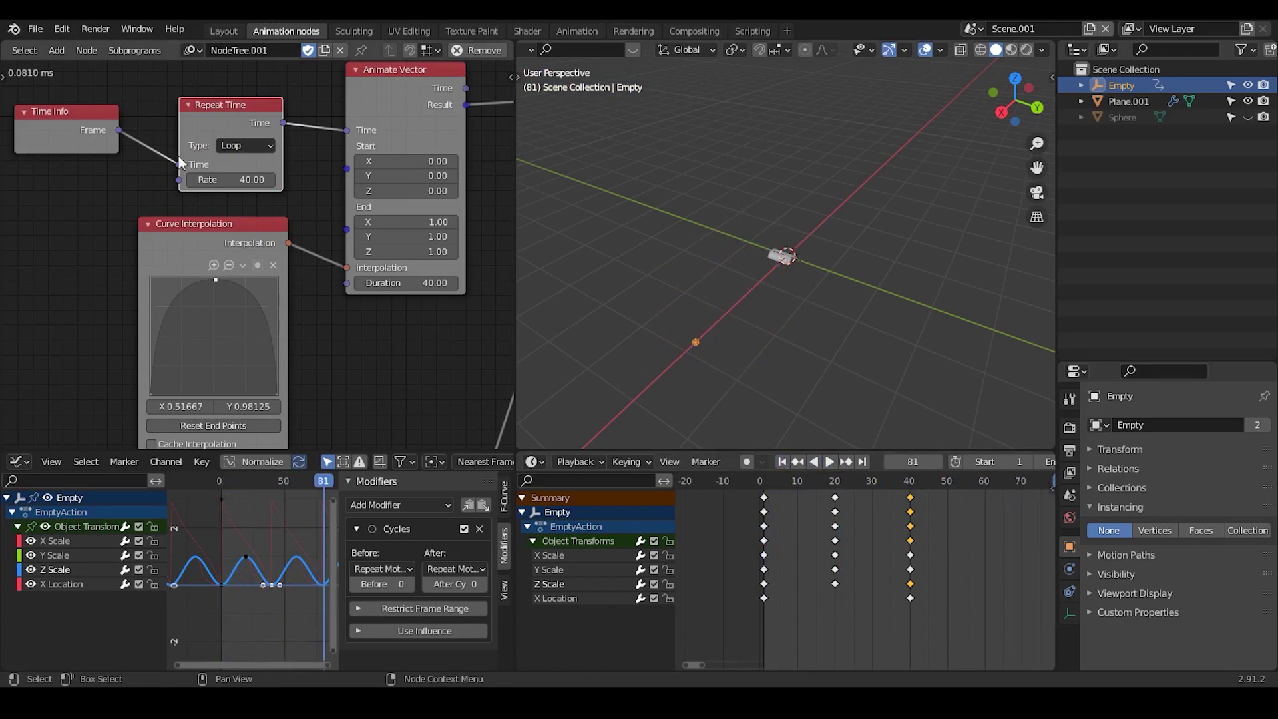
- Nudge the Repeat Time node slightly upward, away from the Curve Interpolation node
left_click(255, 150)
left_click(447, 569)
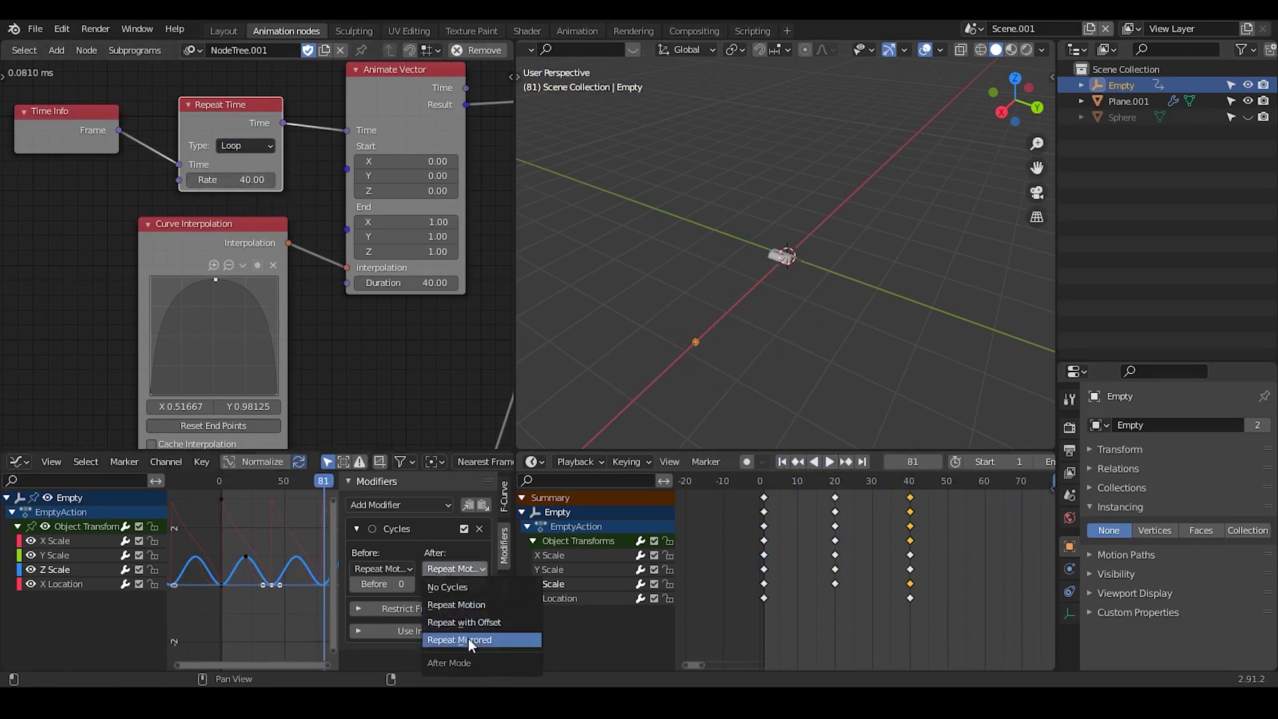
left_click(446, 570)
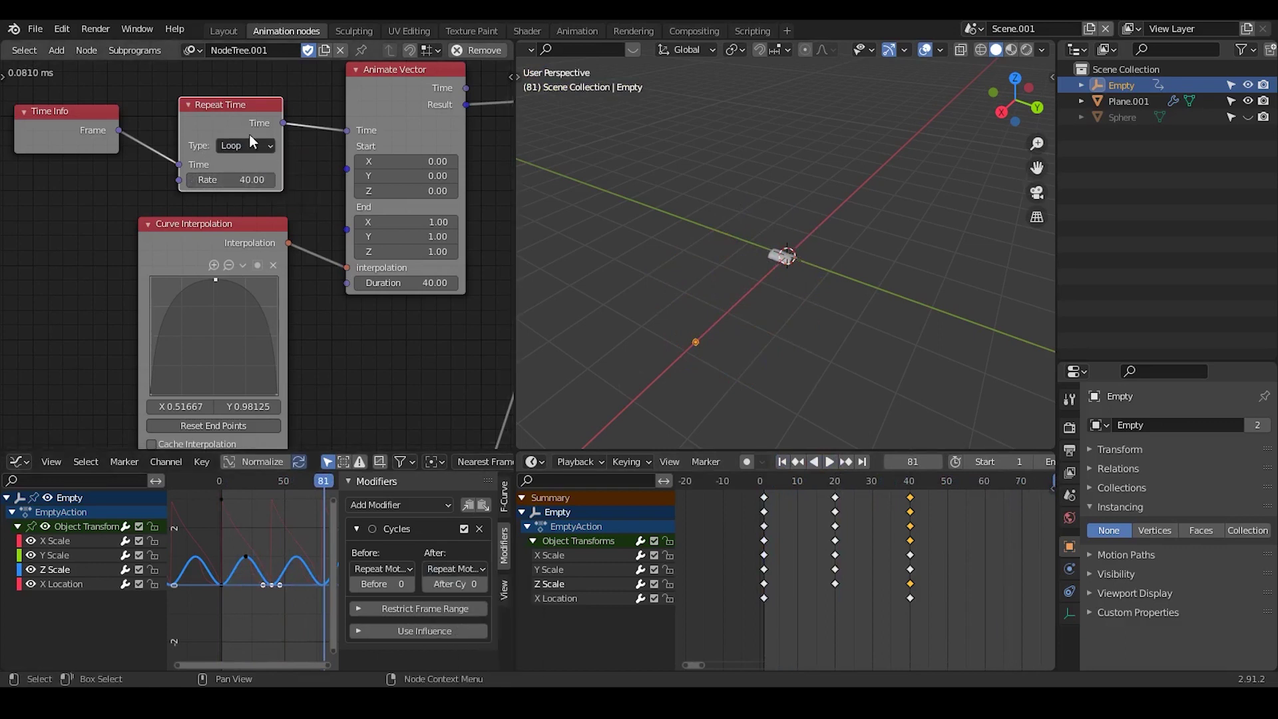
left_click_drag(232, 131, 238, 115)
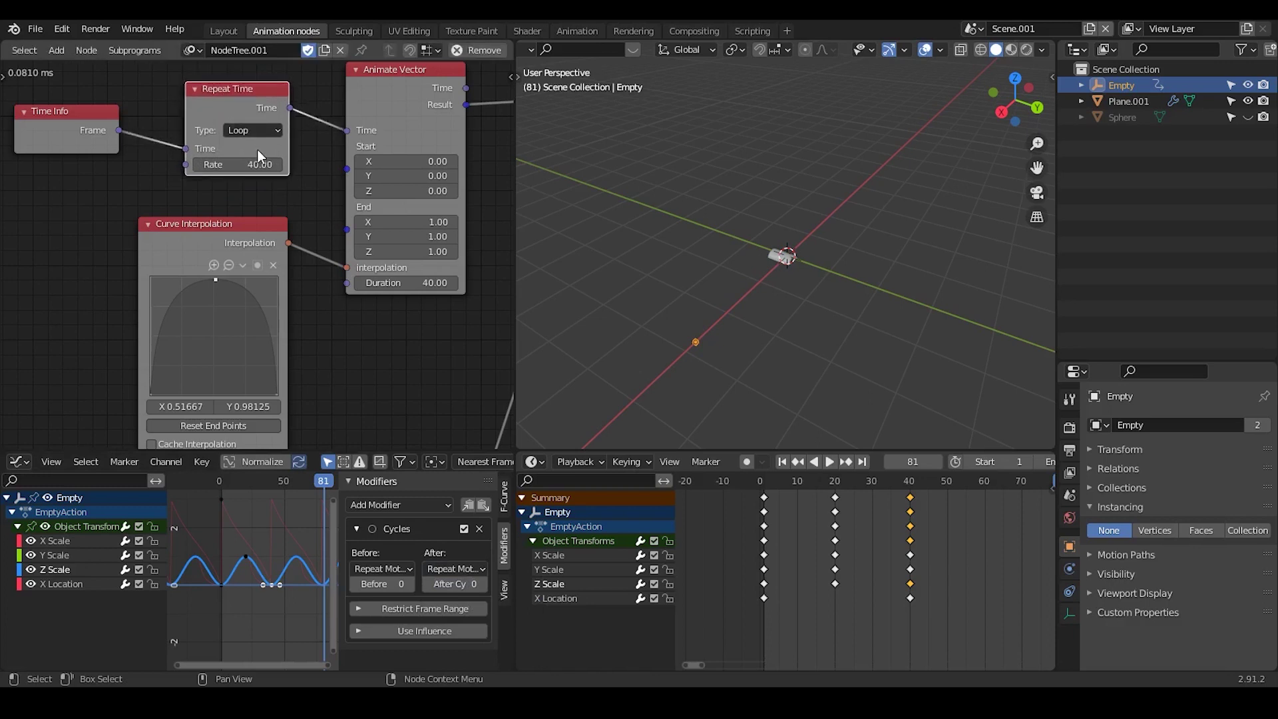
- Try driving both Repeat Time's Rate and Animate Vector's Duration from one Float Input node set to 40
middle_click_drag(183, 190, 233, 190)
key("ctrl+a")
type("float in")
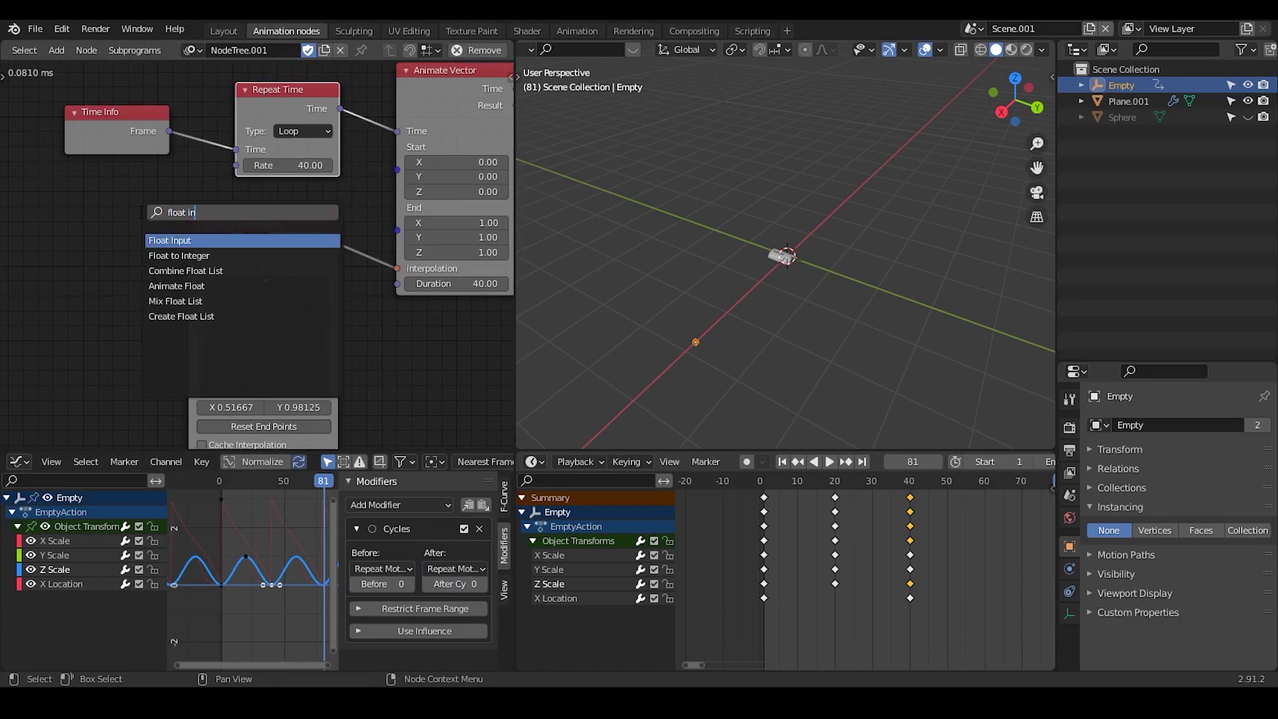
key("Return")
left_click(28, 182)
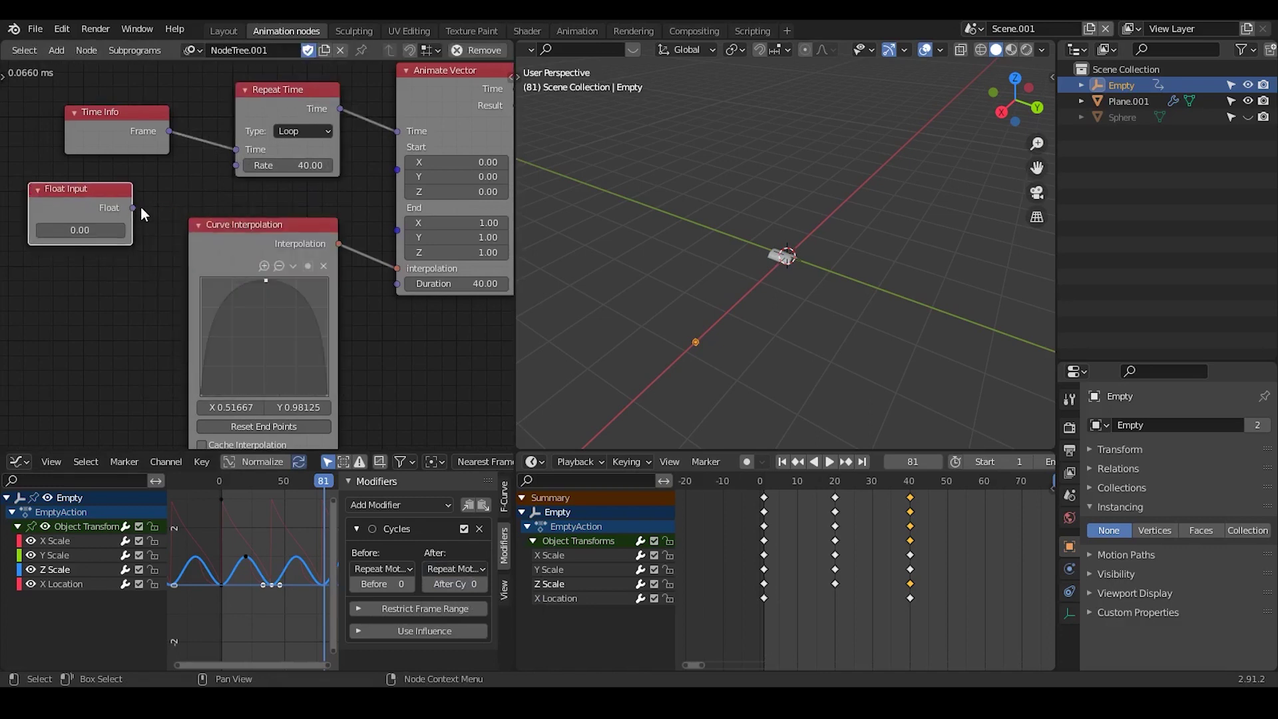
left_click_drag(136, 207, 237, 166)
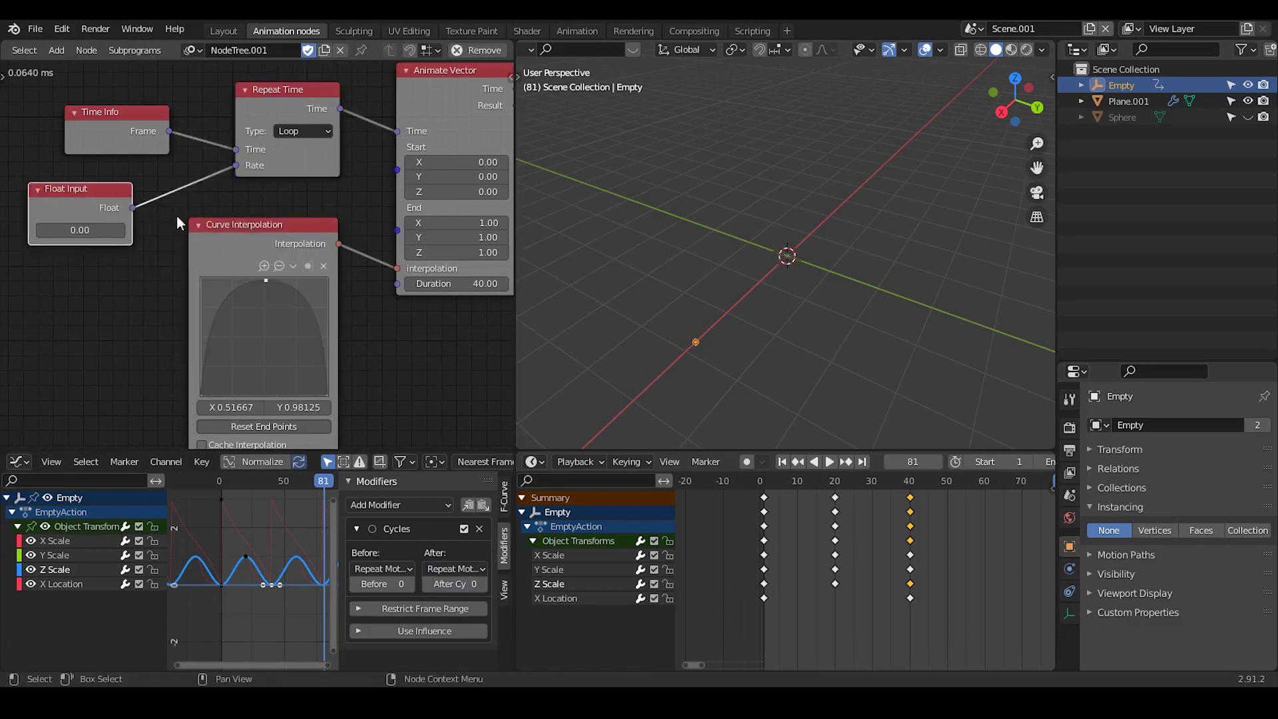
left_click_drag(133, 207, 399, 283)
left_click(92, 230)
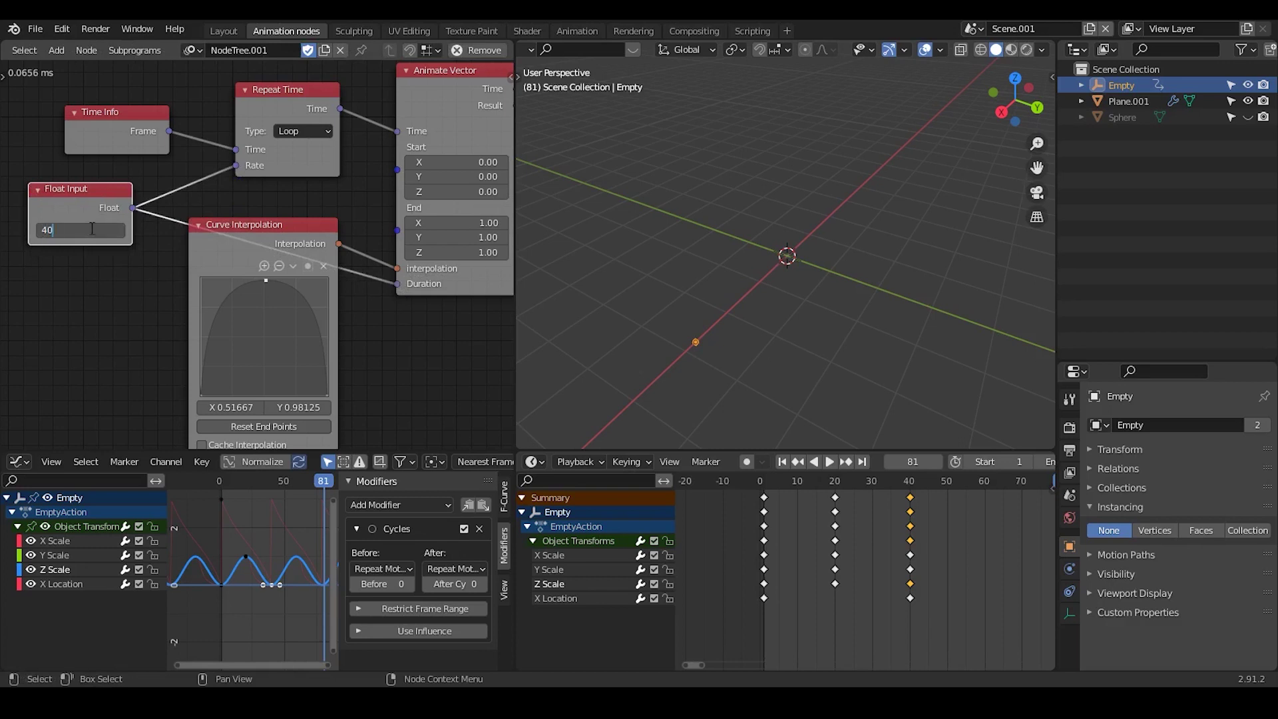
type("40")
key("Return")
left_click_drag(80, 234, 131, 203)
key("x")
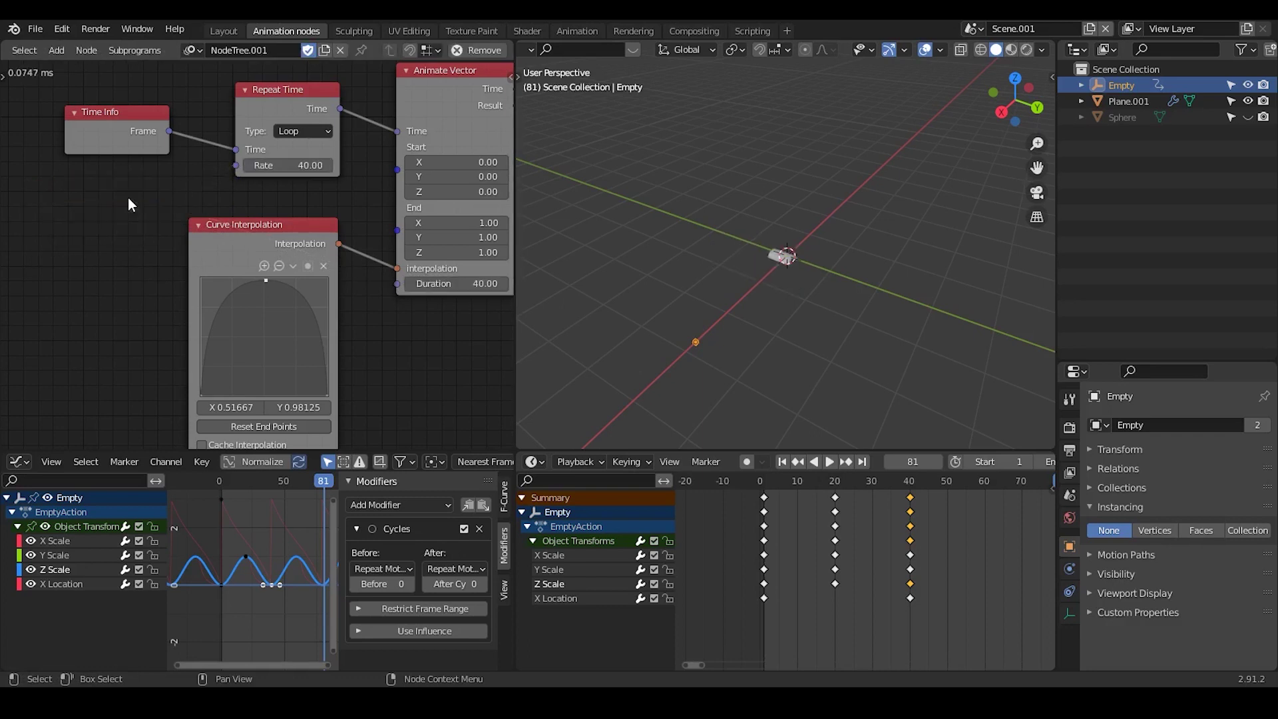
- Move the Curve Interpolation node closer to Repeat Time and select it together with Repeat Time and Animate Vector
left_click_drag(222, 254, 209, 225)
middle_click_drag(377, 361, 282, 241)
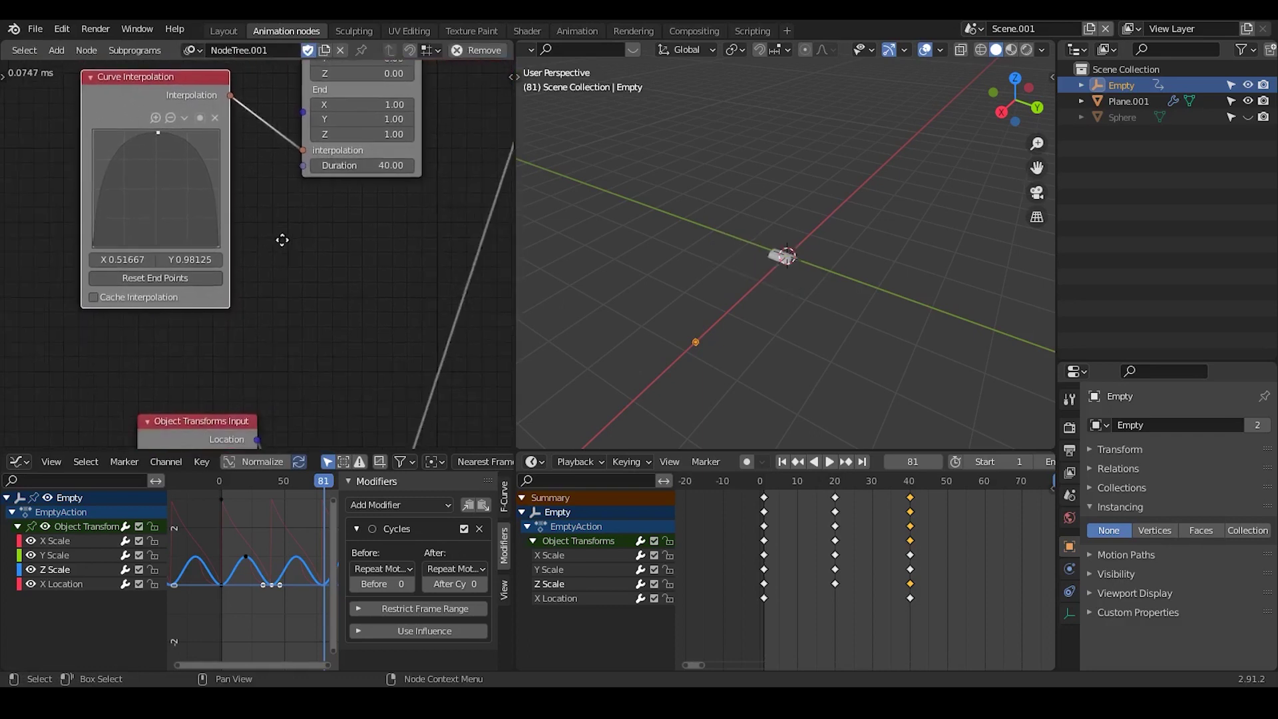
middle_click_drag(286, 306, 318, 452)
left_click_drag(377, 79, 140, 314)
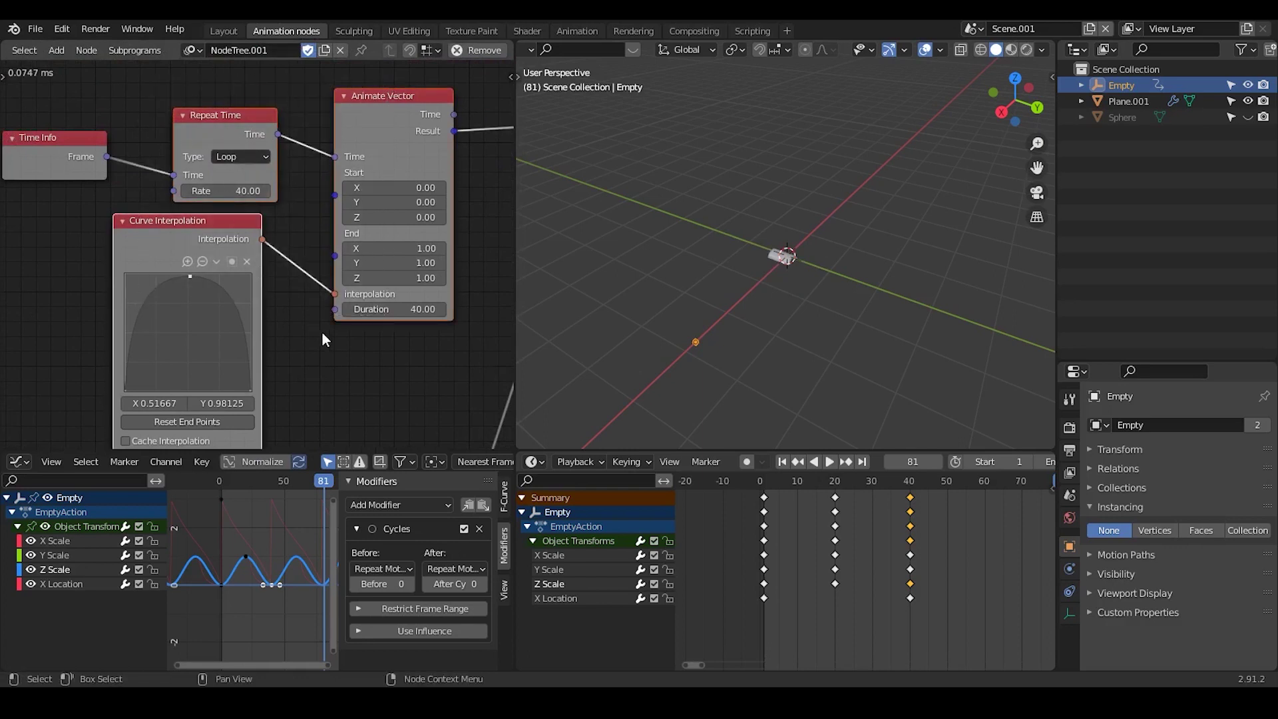
- Add an Animate Float node and place it below the Animate Vector node
middle_click_drag(283, 338, 90, 319)
mouse_move(309, 397)
middle_mouse_down()
mouse_move(308, 362)
mouse_move(331, 377)
mouse_move(318, 386)
middle_mouse_up()
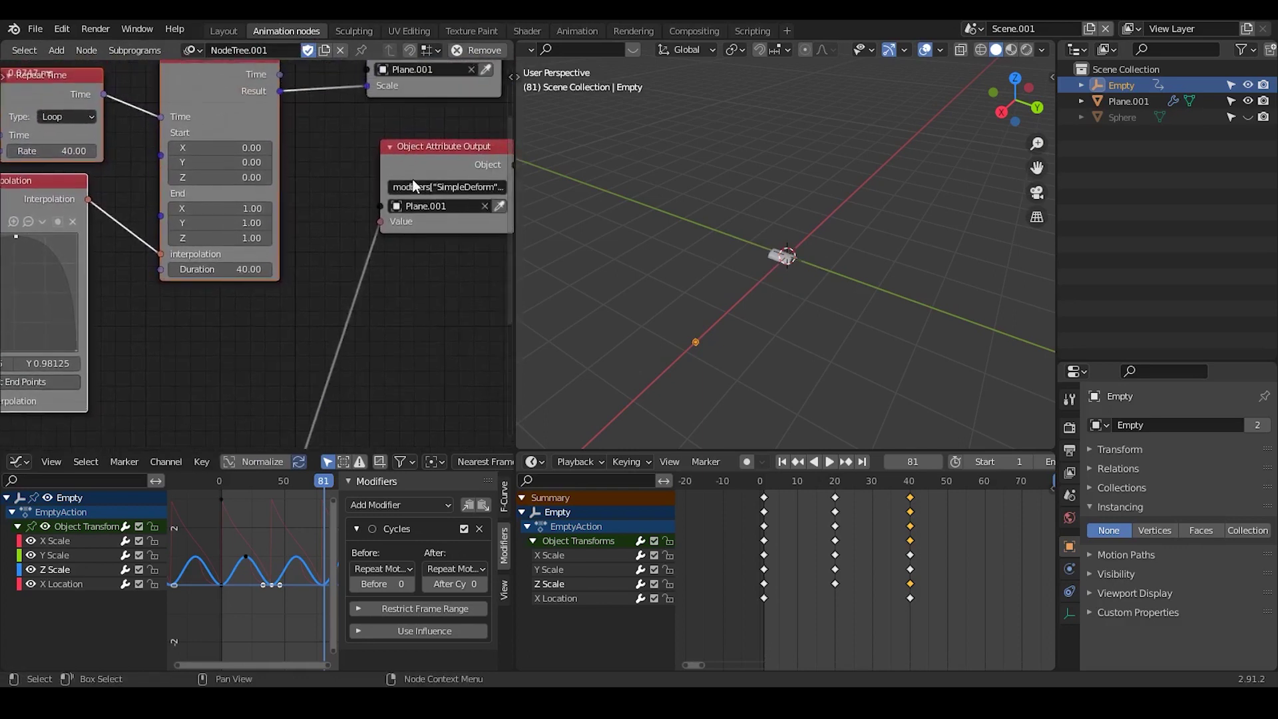
scroll(332, 283, "down", 1)
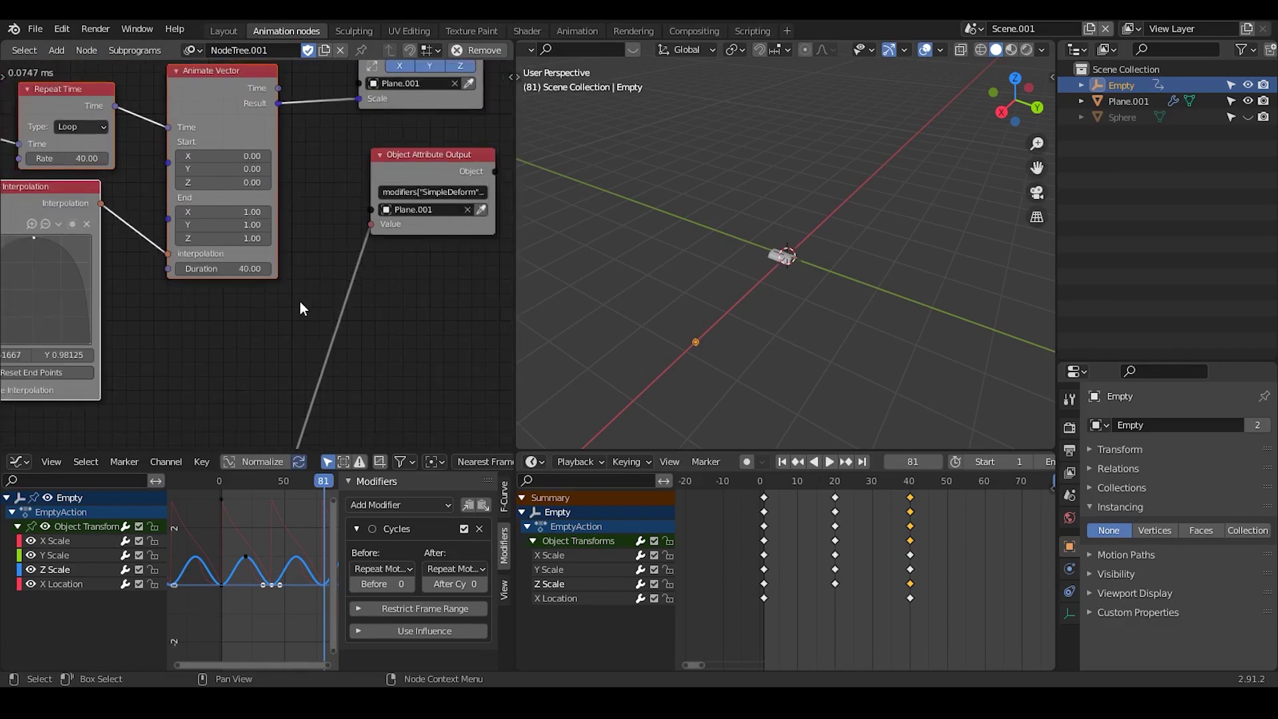
scroll(300, 300, "up", 2)
mouse_move(300, 300)
middle_mouse_down()
mouse_move(346, 292)
mouse_move(306, 291)
middle_mouse_up()
scroll(354, 286, "down", 1)
scroll(406, 180, "down", 2)
key("ctrl+a")
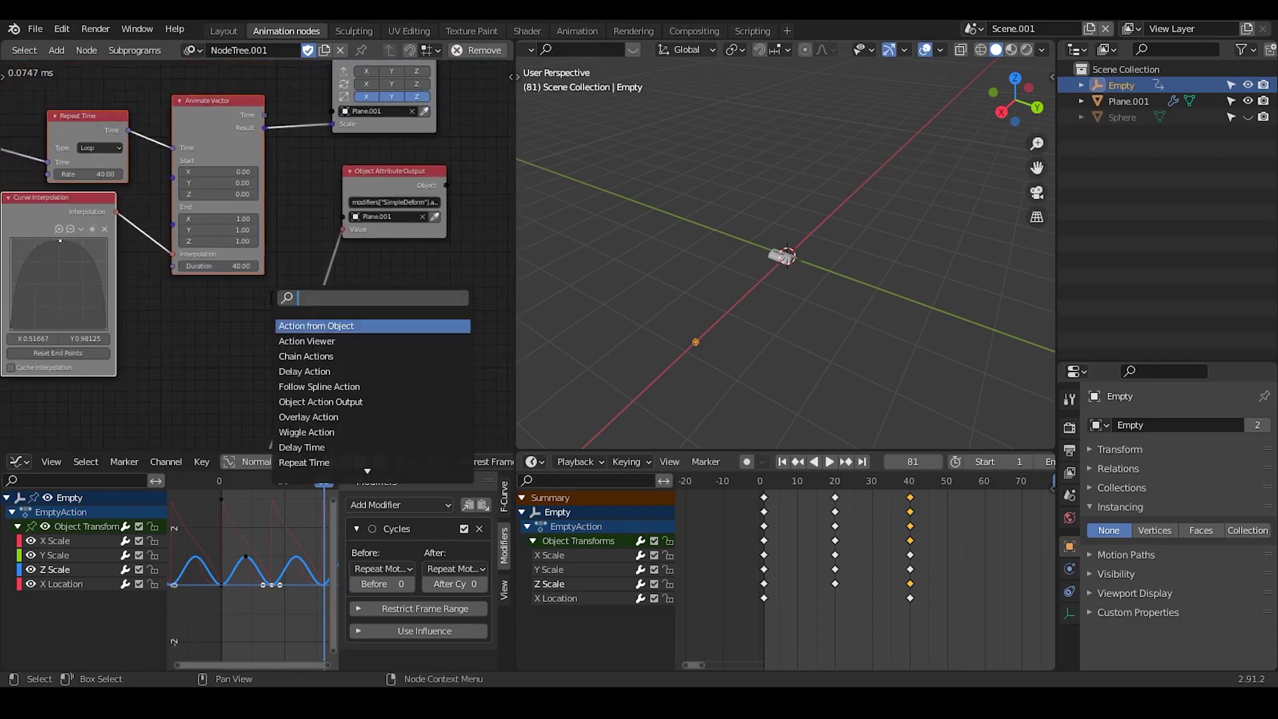
type("animate float")
key("Return")
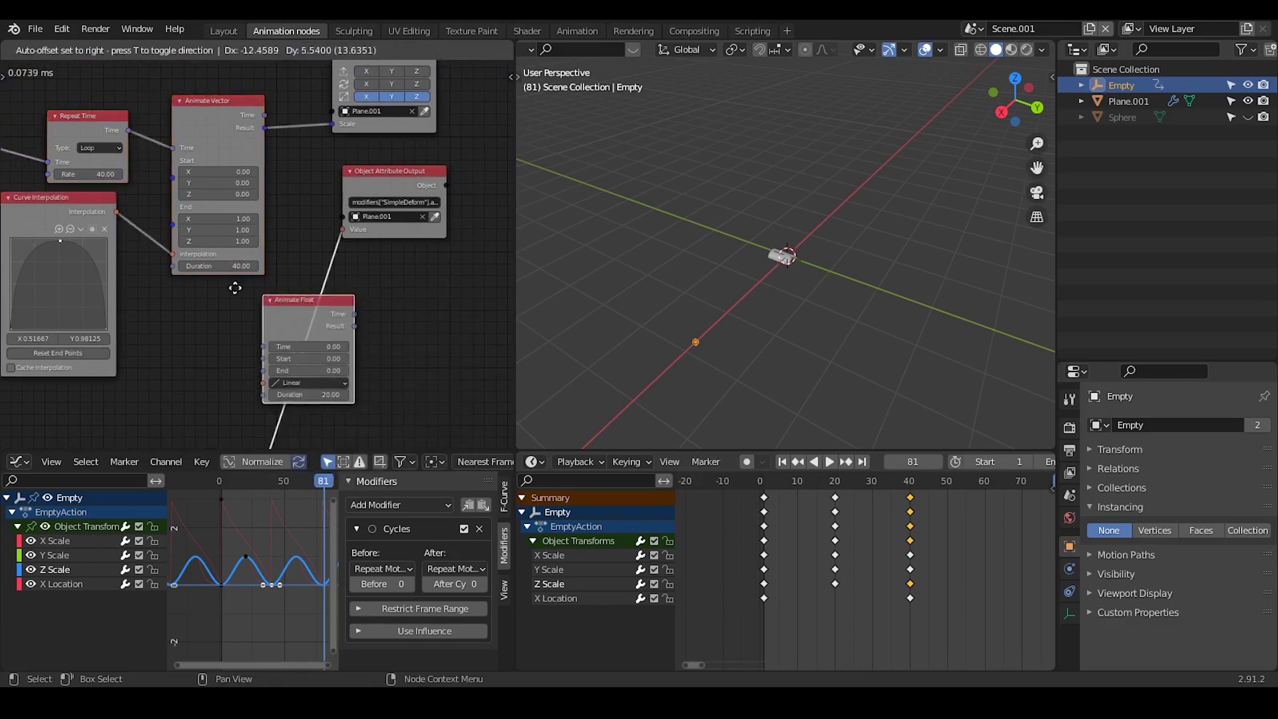
left_click(186, 310)
middle_click_drag(185, 310, 221, 285)
left_click_drag(271, 310, 368, 230)
middle_click_drag(189, 295, 341, 268)
scroll(340, 268, "up", 1)
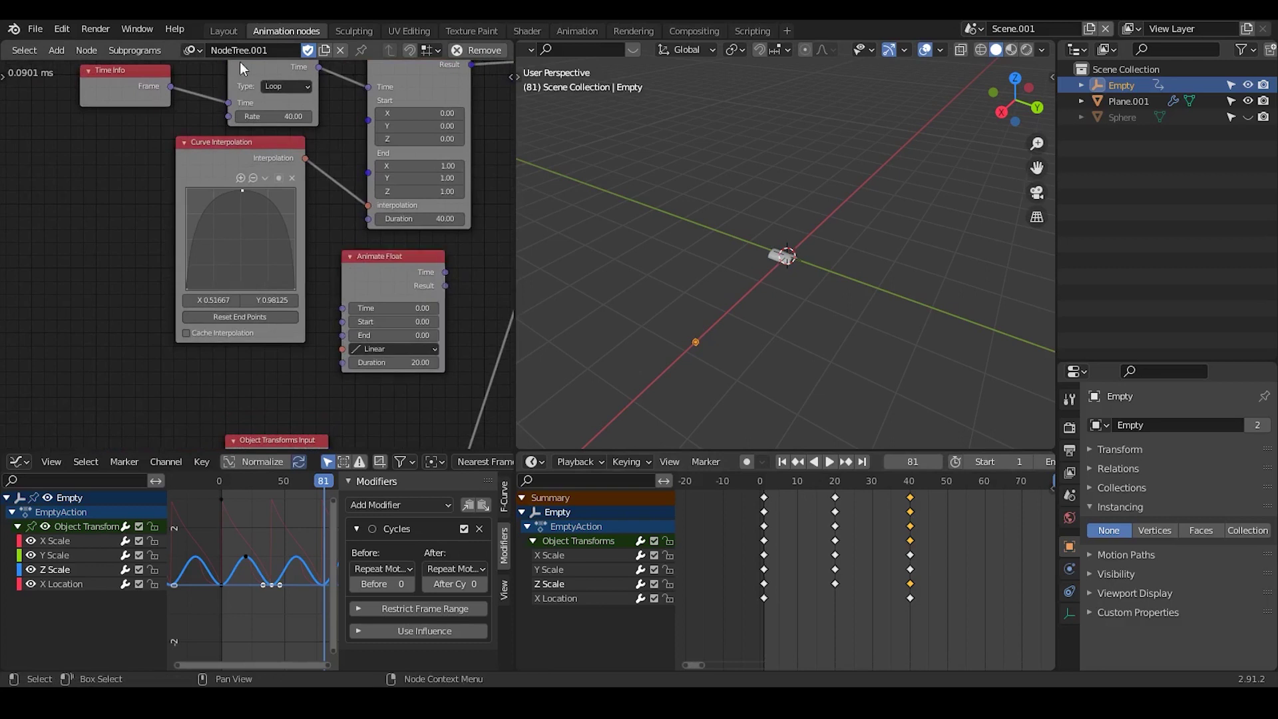
- Open the node tree NodeTree and examine its Curve Interpolation nodes and the Size, Expanding and Folding nodes
left_click(190, 54)
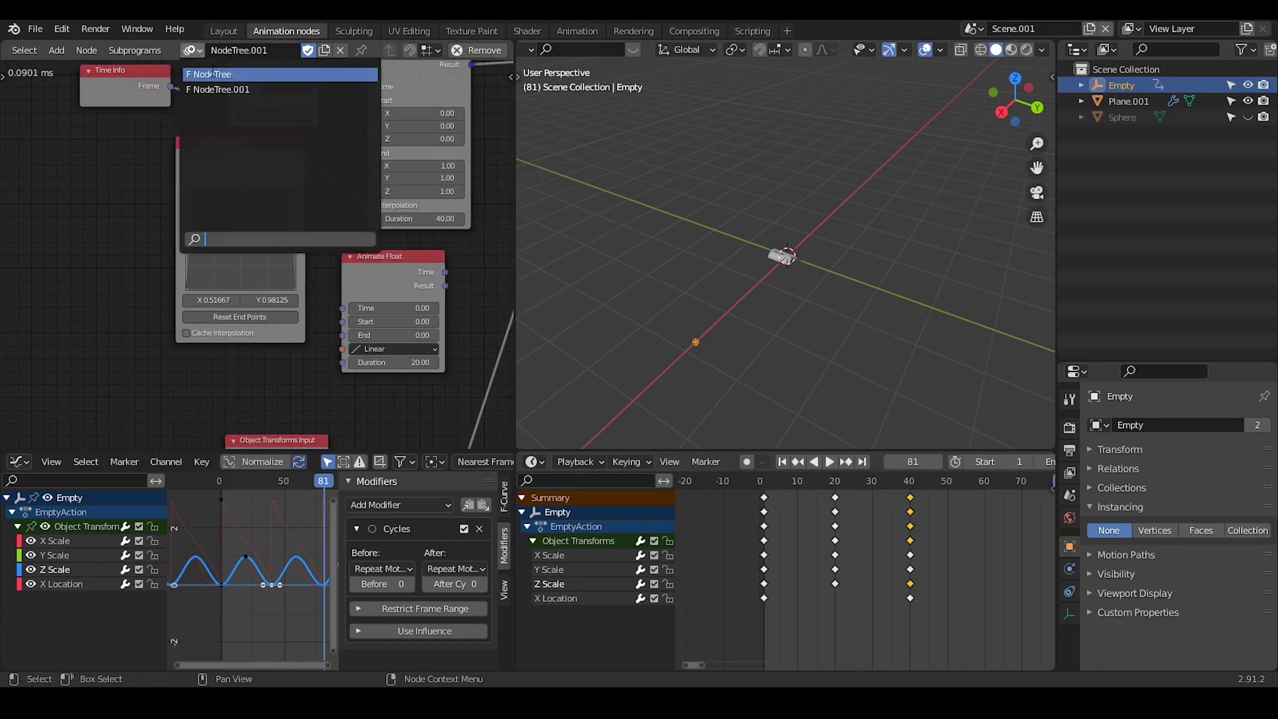
left_click(212, 74)
middle_click_drag(317, 250, 357, 205, "ctrl")
middle_click_drag(198, 205, 220, 246)
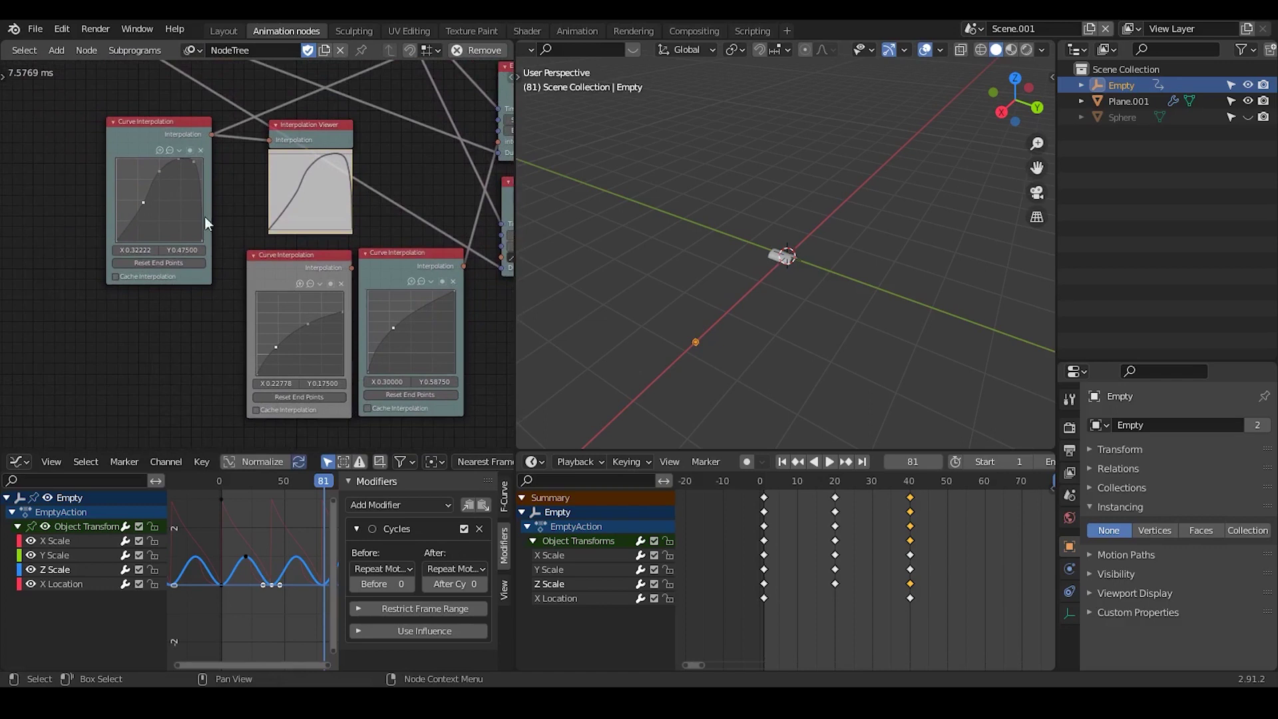
middle_click_drag(397, 234, 338, 296)
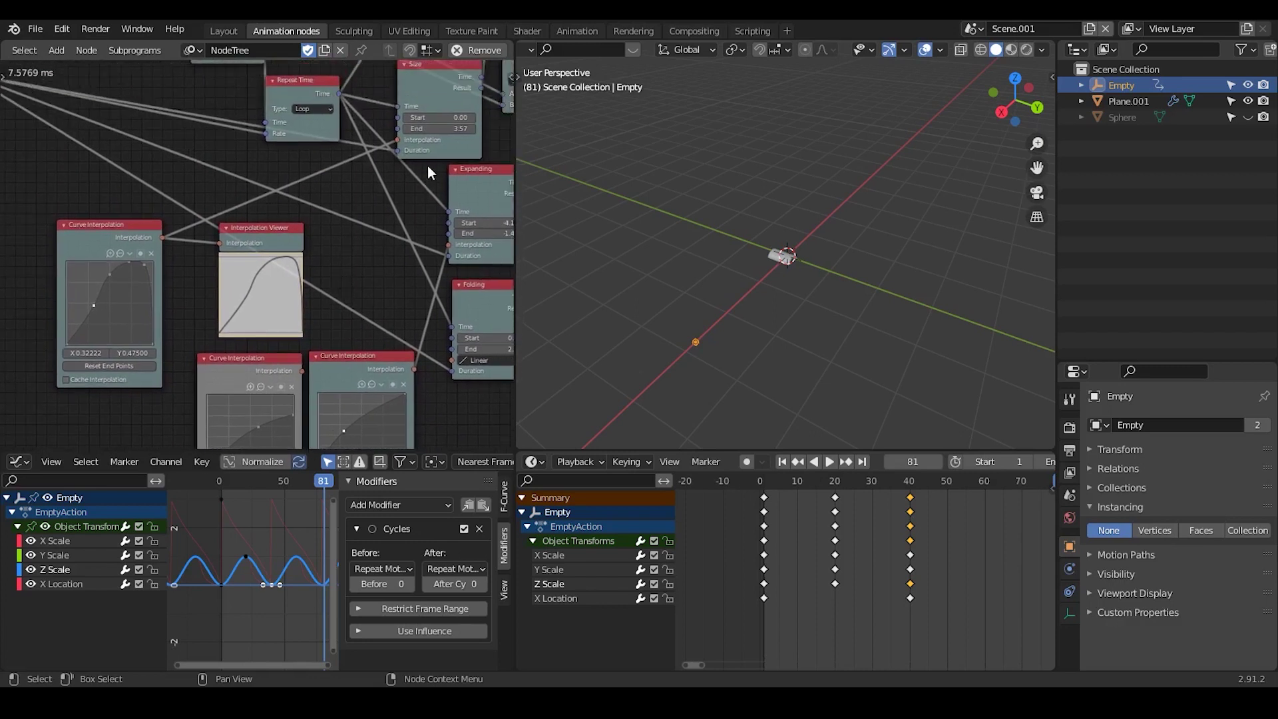
middle_click_drag(419, 179, 391, 192)
middle_click_drag(371, 284, 388, 200)
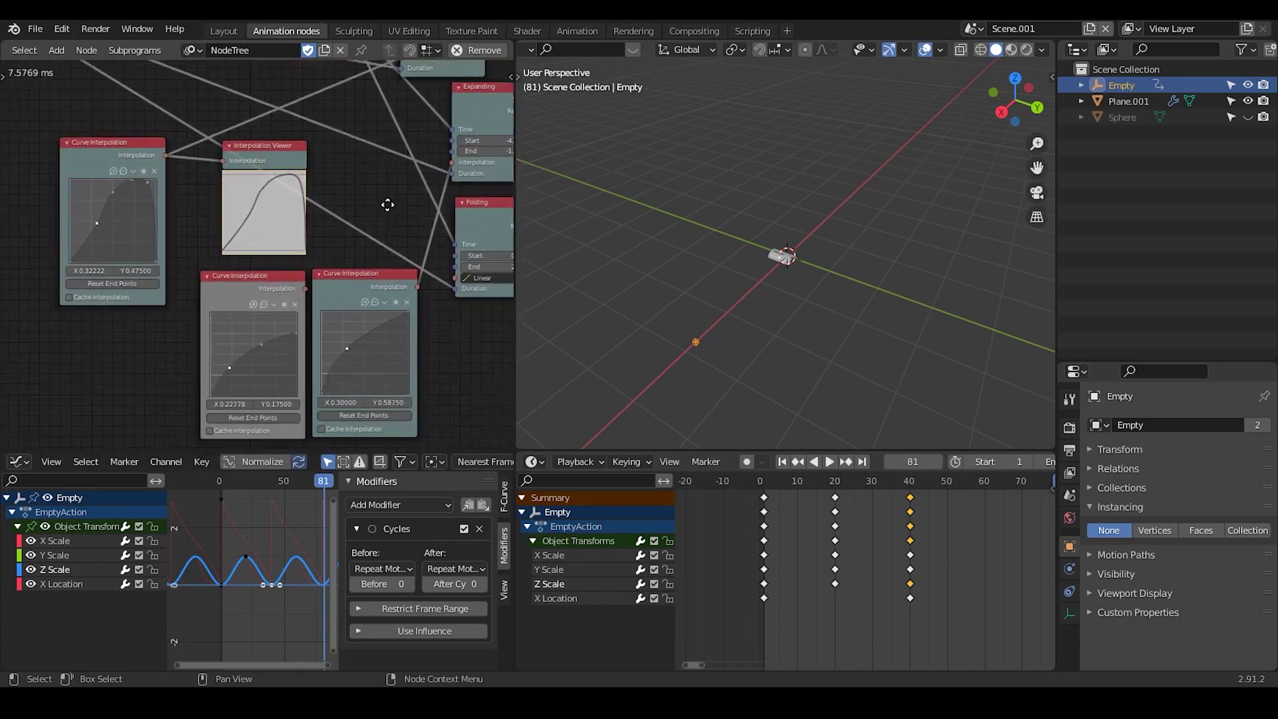
- Collapse the unlinked Curve Interpolation node out of the way and replace the deleted Interpolation Viewer's spot with the linked Curve Interpolation node
left_click(209, 265)
left_click_drag(242, 265, 103, 347)
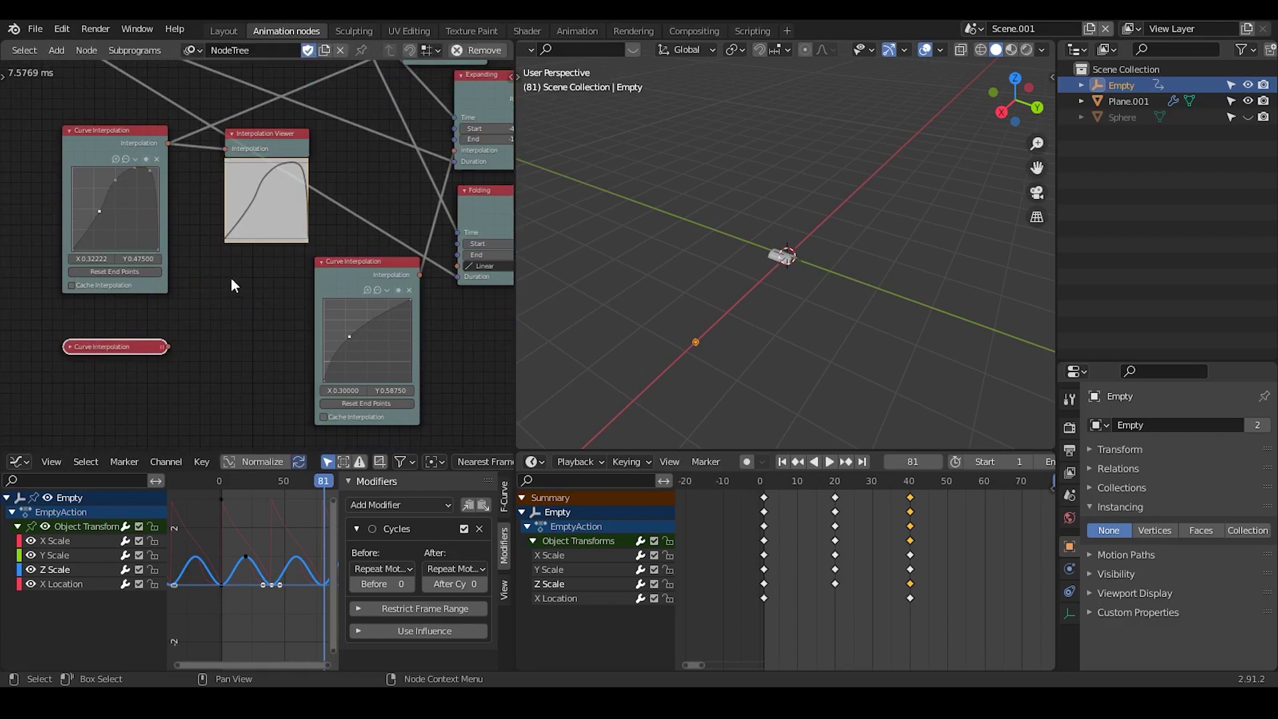
left_click_drag(364, 262, 302, 215)
left_click(255, 148)
key("x")
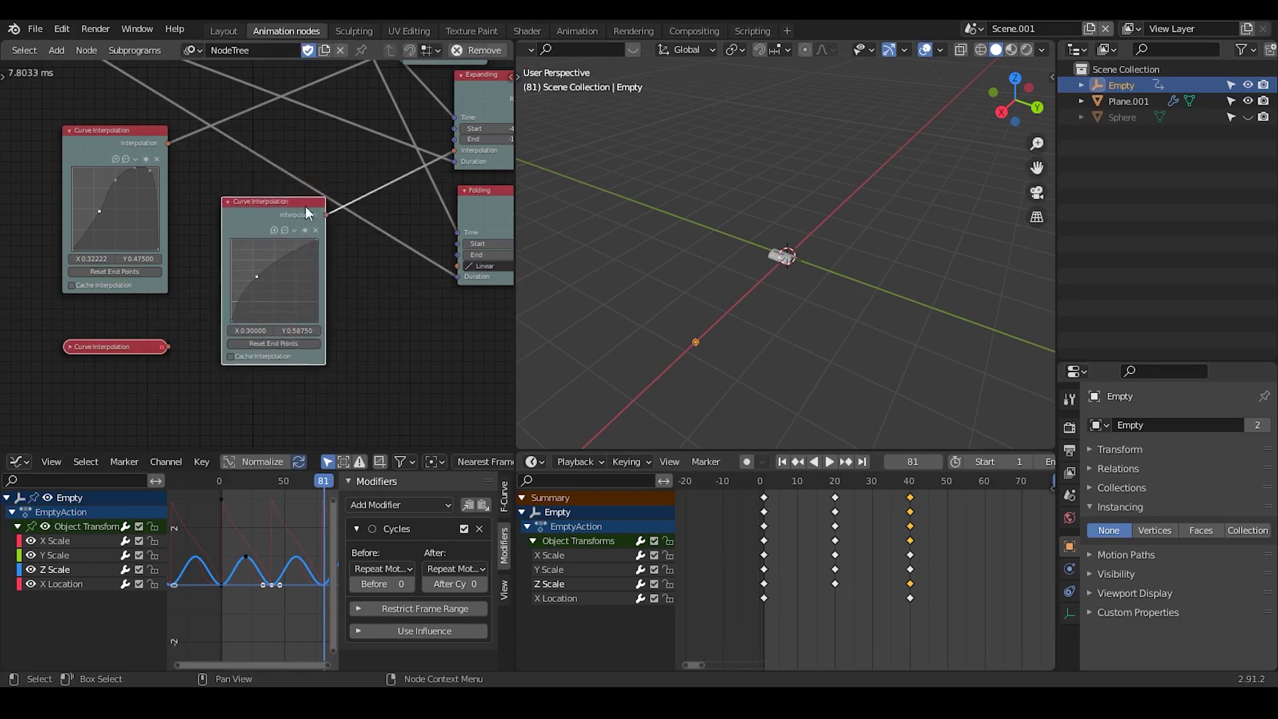
- Widen the node editor and briefly play the animation, stopping at frame 47
left_click_drag(515, 255, 637, 253)
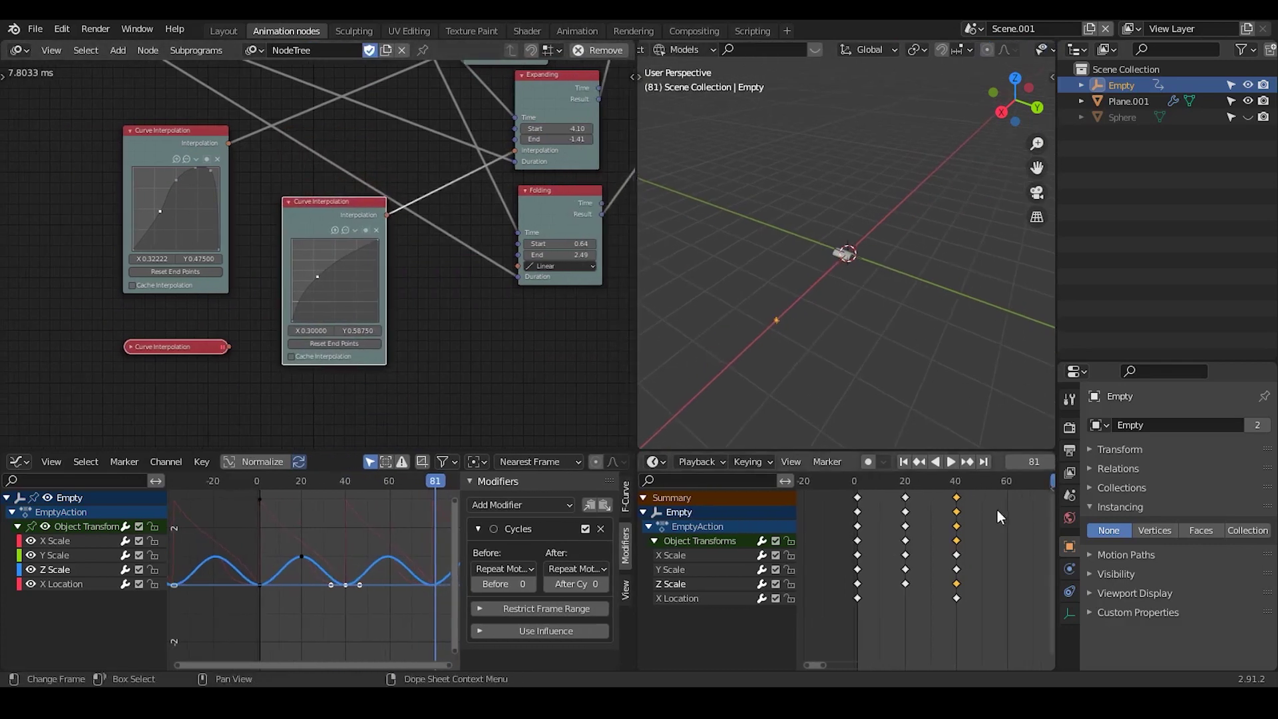
key("space")
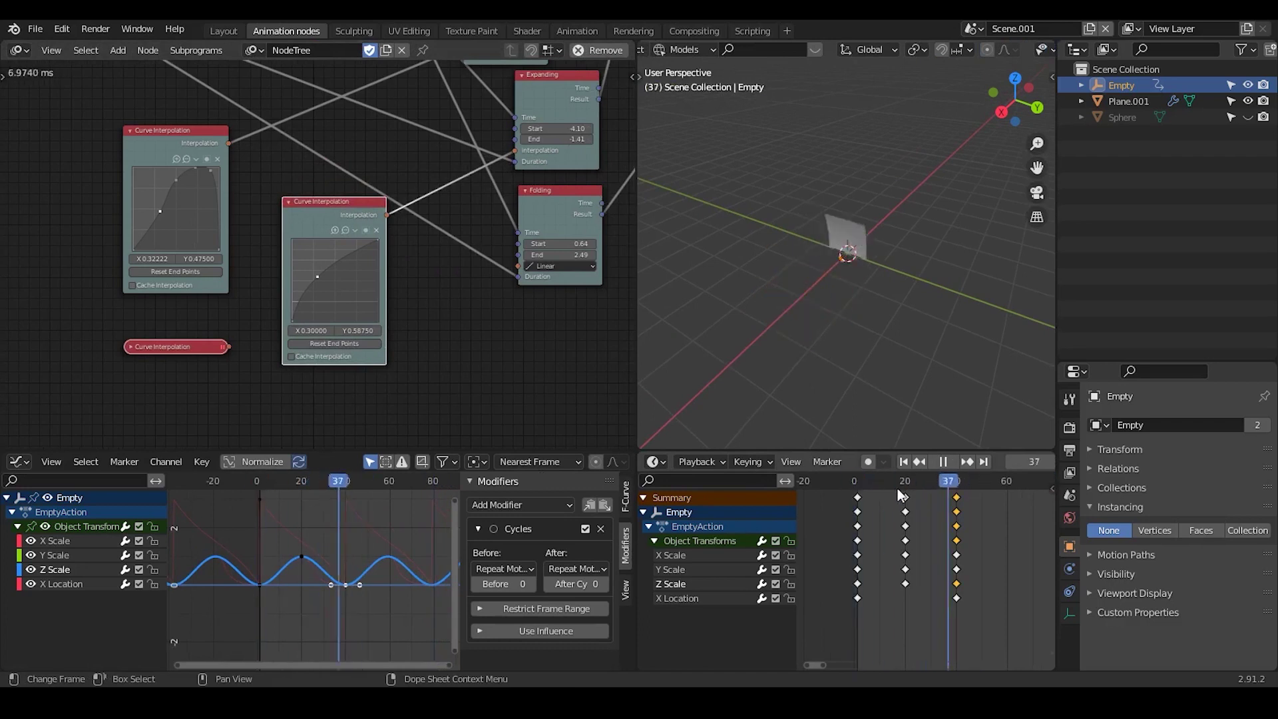
key("space")
left_click(975, 501)
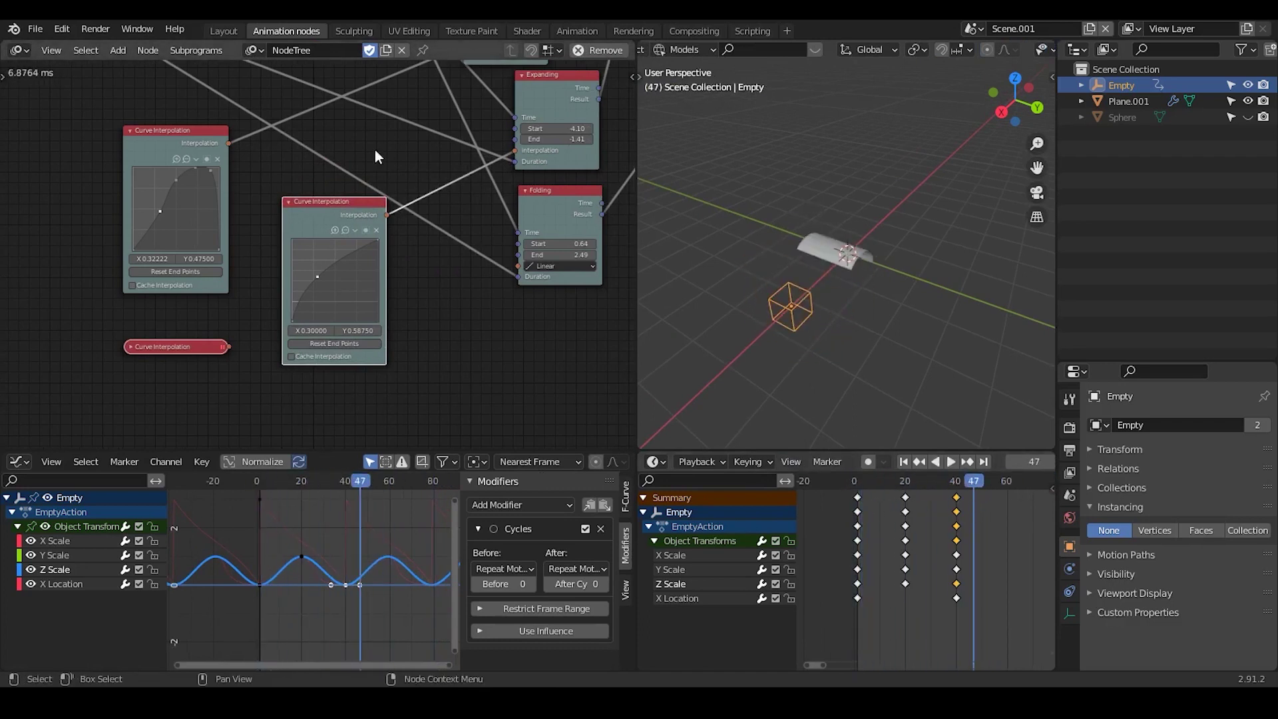
- Look over the wider NodeTree network and switch to the finished flower's scene, named Scene
scroll(342, 277, "down", 6)
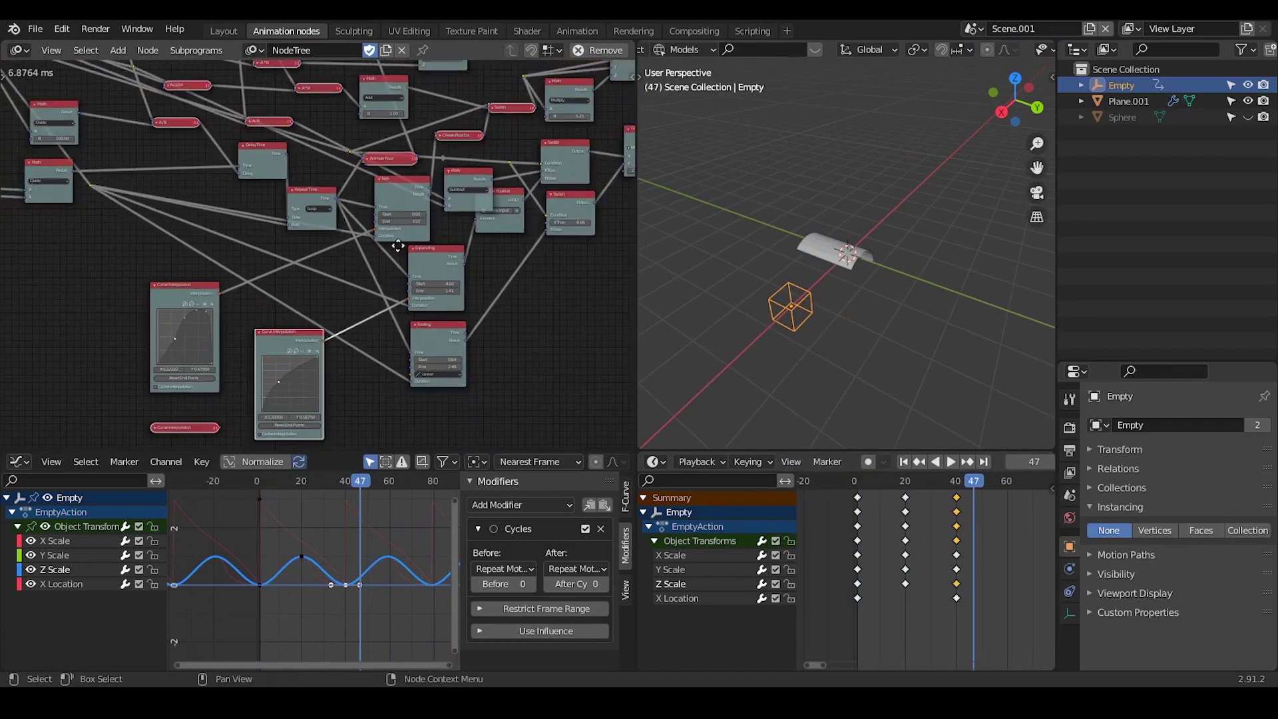
mouse_move(328, 280)
middle_mouse_down()
mouse_move(192, 356)
mouse_move(178, 343)
mouse_move(343, 362)
mouse_move(485, 302)
middle_mouse_up()
mouse_move(312, 335)
middle_mouse_down()
mouse_move(435, 341)
mouse_move(560, 217)
middle_mouse_up()
middle_click_drag(386, 262, 289, 243)
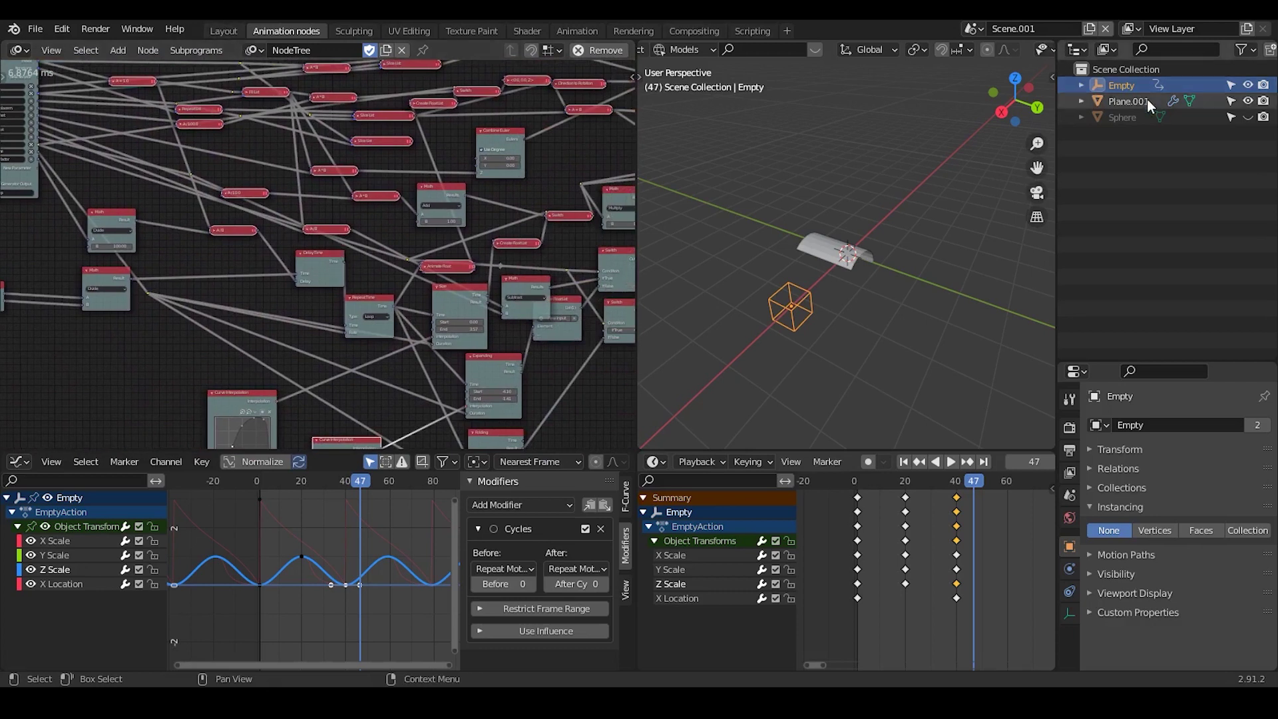
left_click(972, 30)
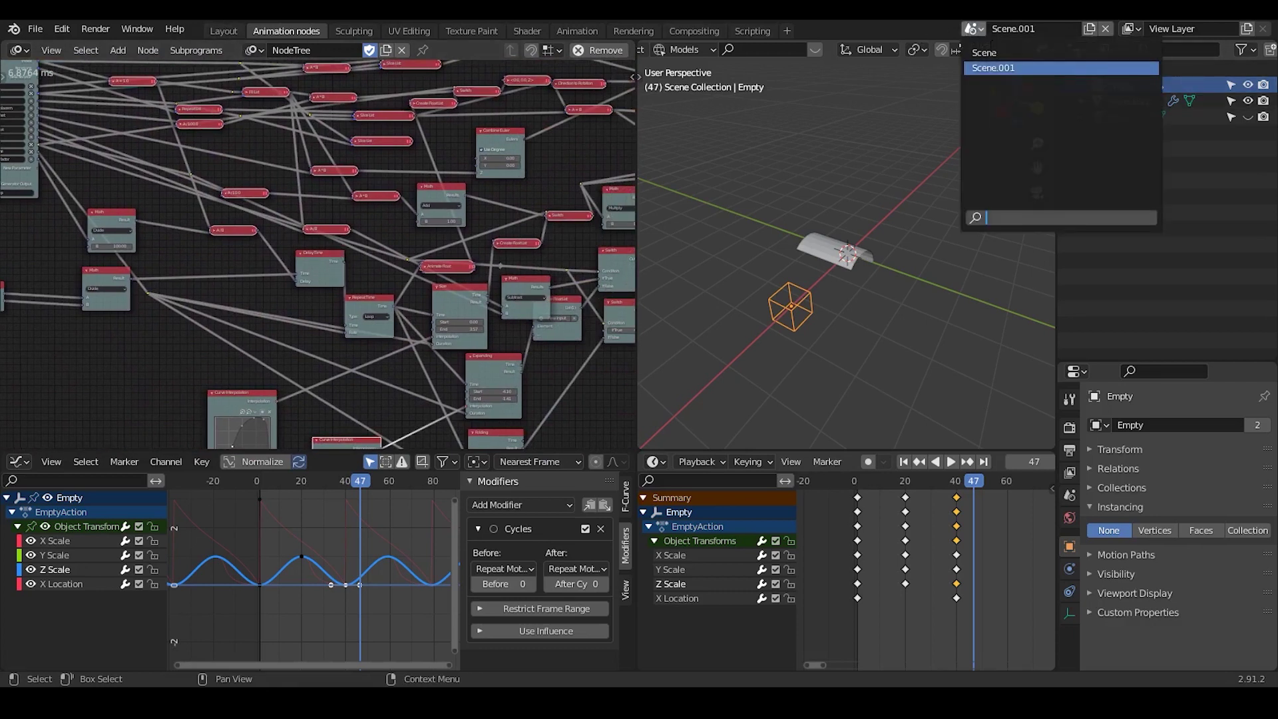
left_click(990, 52)
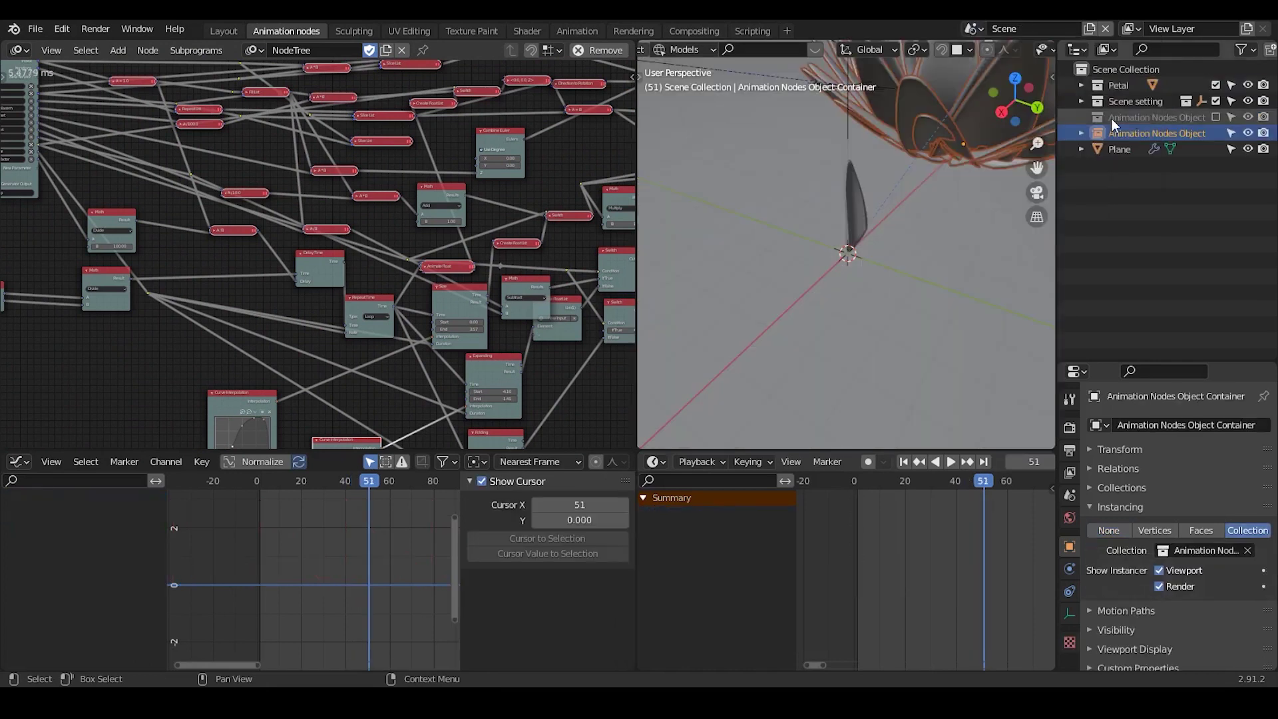
- Duplicate the flower's Animation Nodes Object Container twice, placing one copy beside the original and one in front
middle_click_drag(888, 281, 914, 211)
key("shift+d")
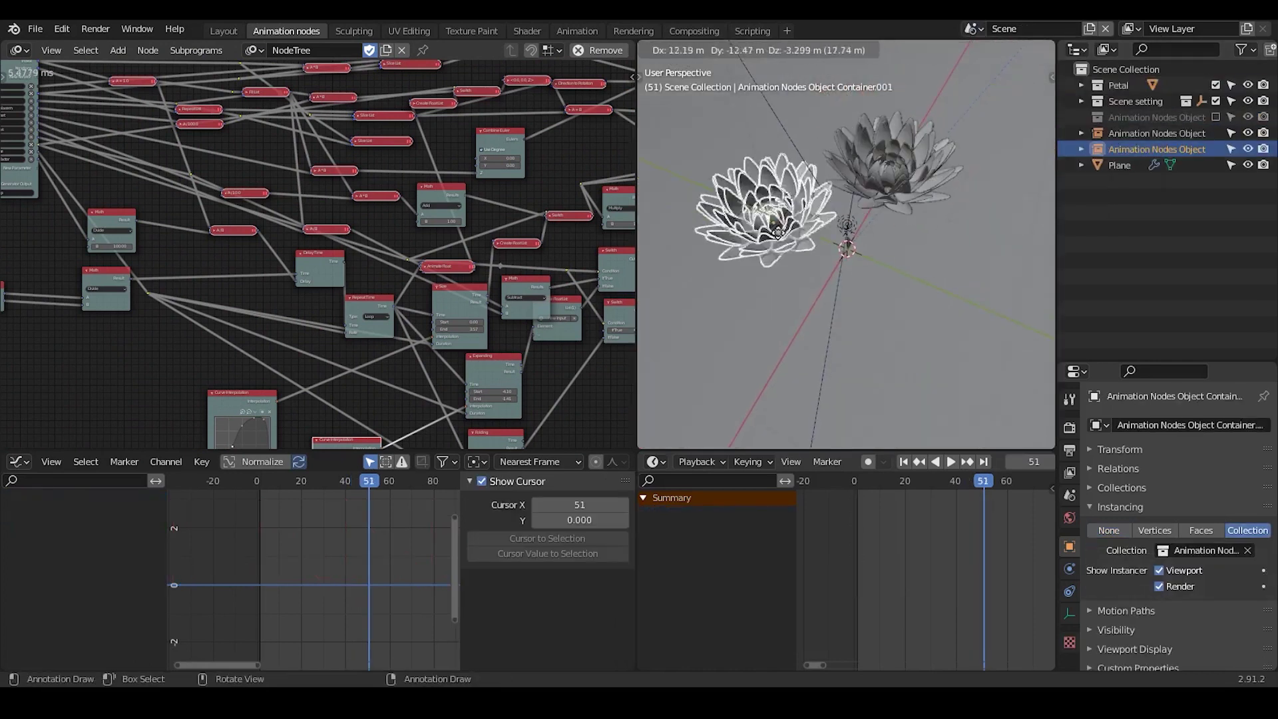
left_click(791, 174)
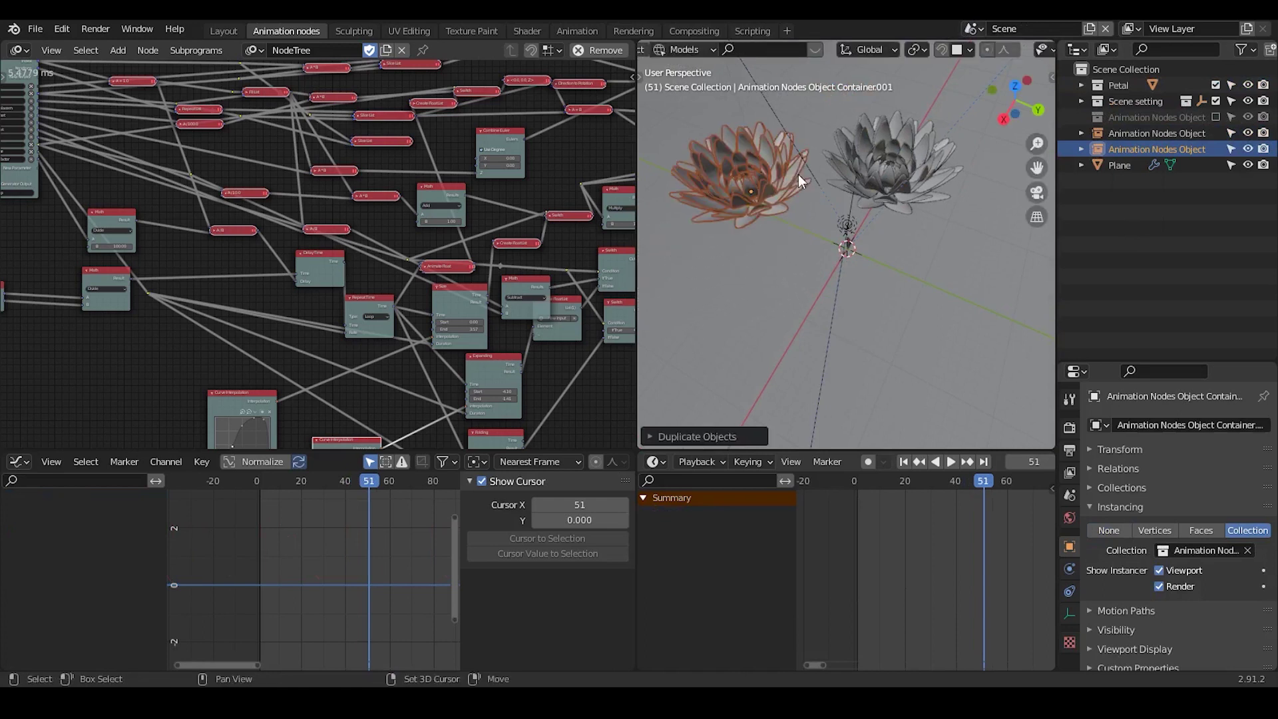
key("shift+d")
left_click(948, 235)
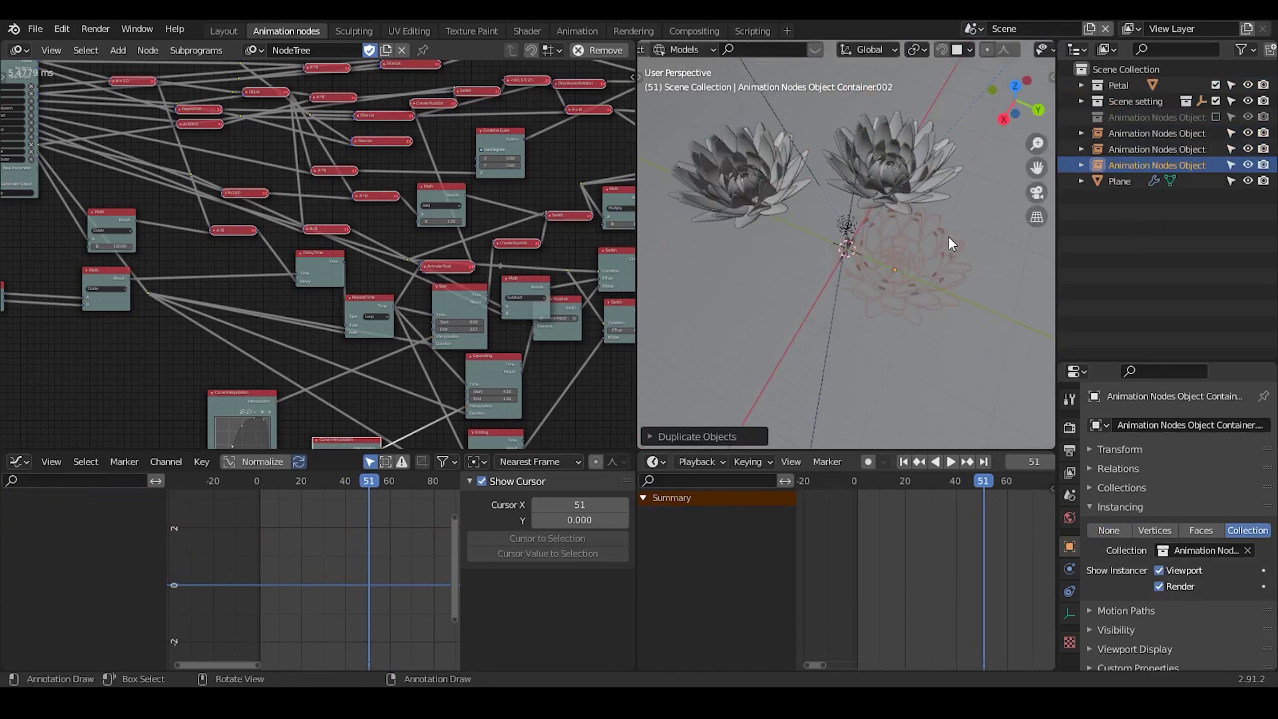
- Move the last duplicated flower container along the global Y axis, clear of the other two flowers
key("g")
left_click(949, 187)
key("y")
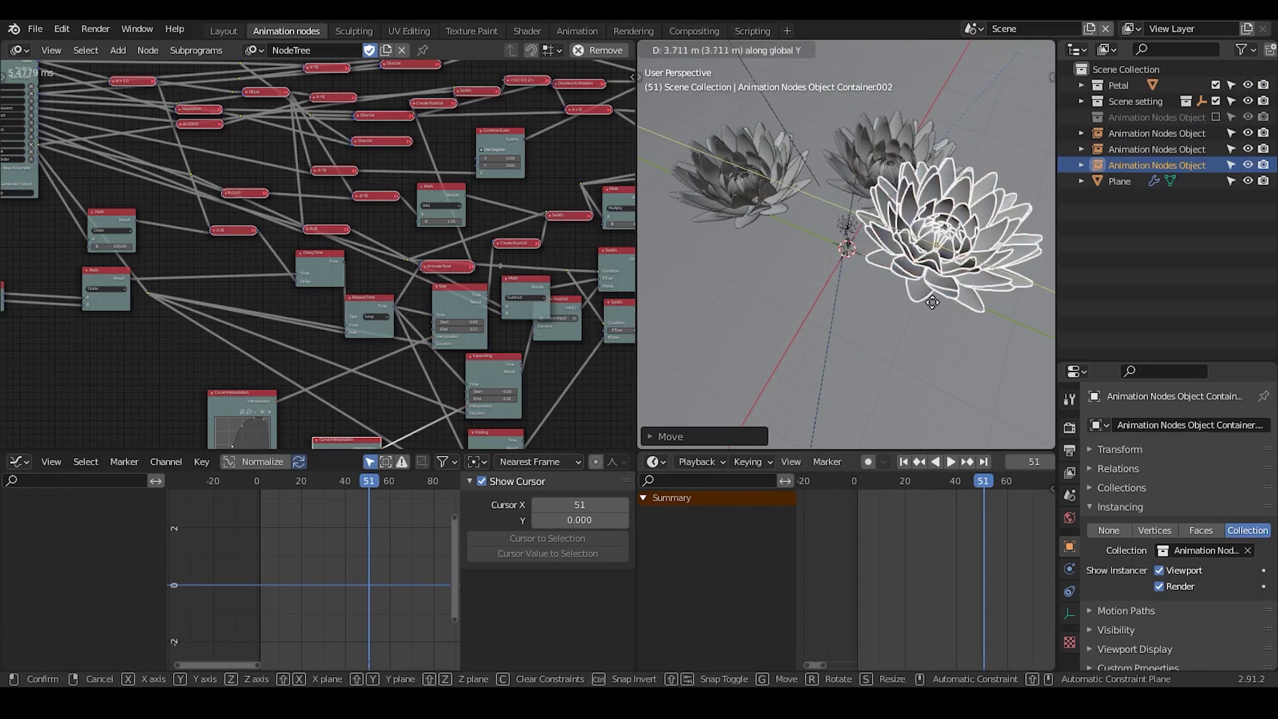
left_click(932, 303)
middle_click_drag(921, 317, 910, 308, "shift")
middle_click_drag(885, 250, 866, 286)
- Add a Collection Operations node beside the Object Transforms Output node that controls the Plane
middle_click_drag(502, 253, 189, 237)
middle_click_drag(466, 193, 233, 292)
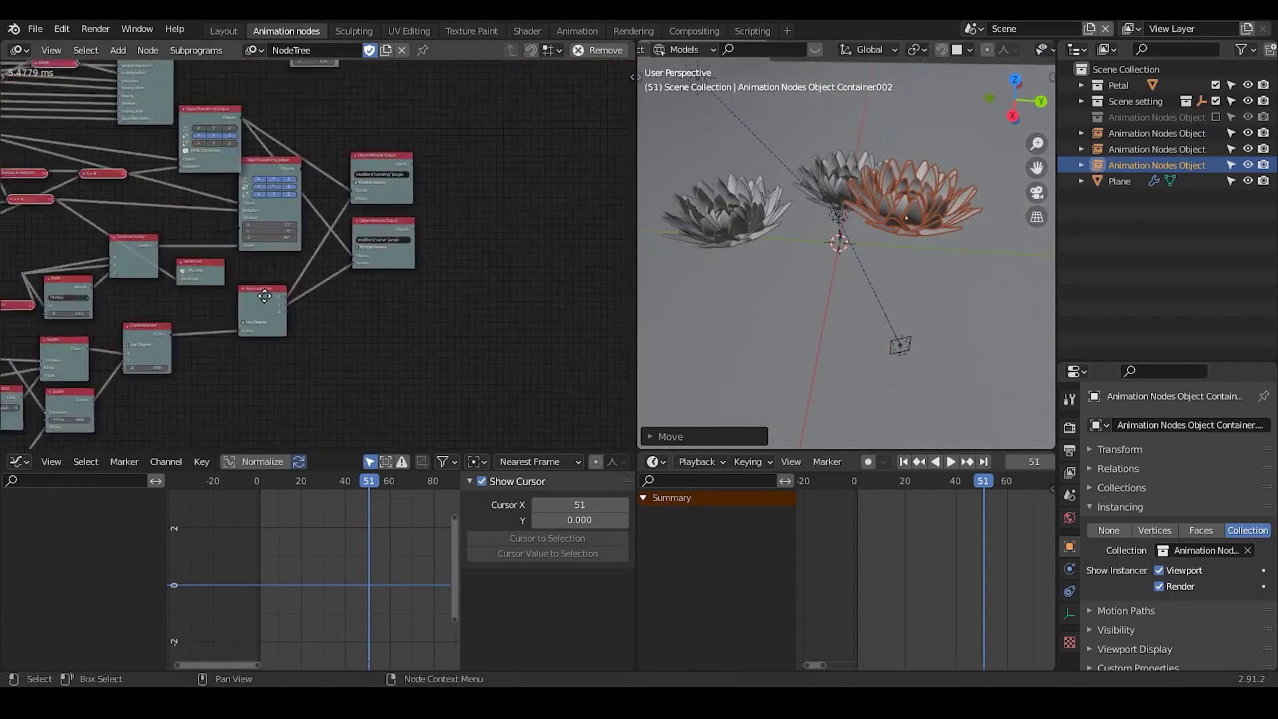
middle_click_drag(308, 179, 291, 399)
middle_click_drag(444, 345, 357, 305)
scroll(357, 306, "up", 2)
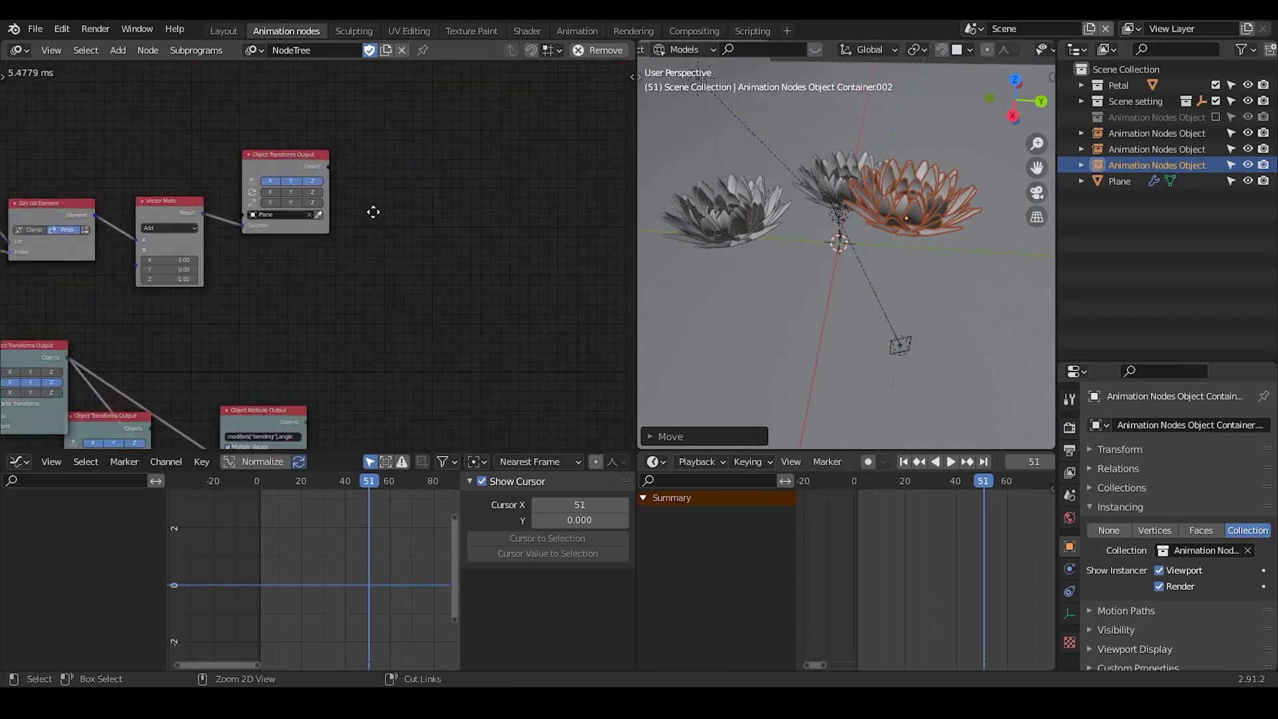
key("ctrl+a")
type("collection")
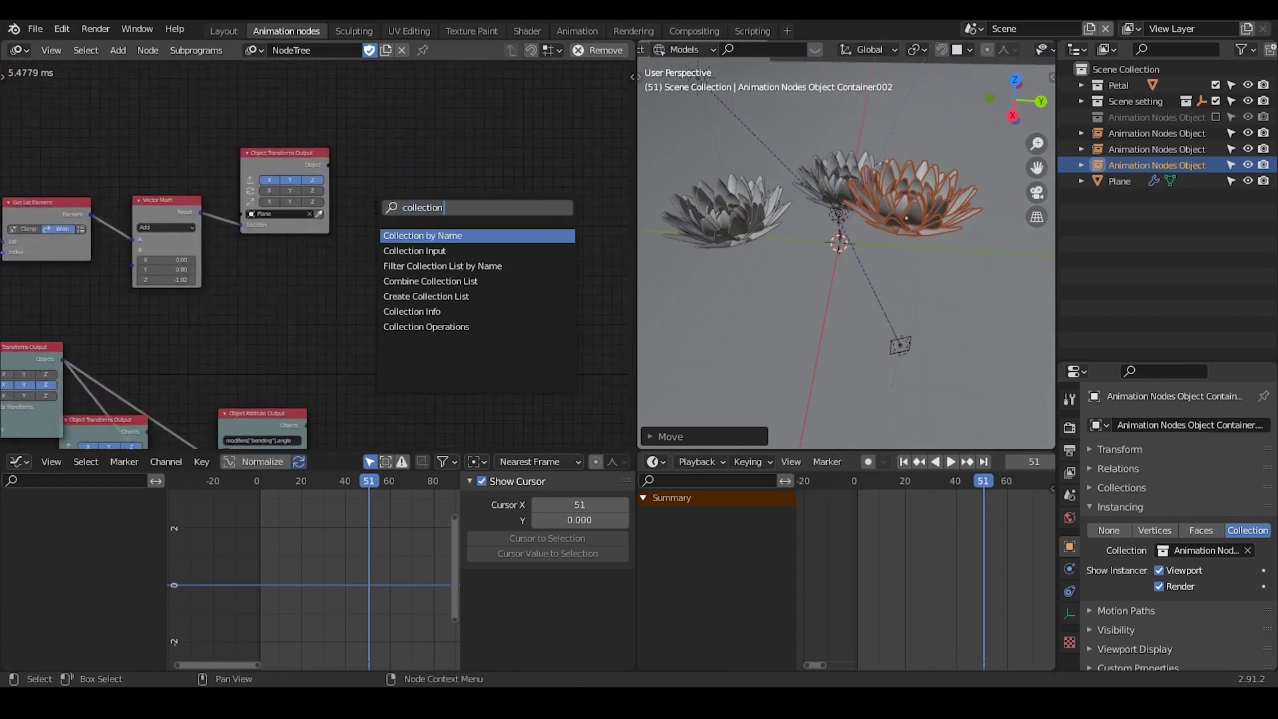
type(" ope")
key("Return")
left_click(373, 177)
mouse_move(371, 202)
middle_mouse_down("ctrl")
mouse_move(365, 104)
mouse_move(356, 194)
middle_mouse_up("ctrl")
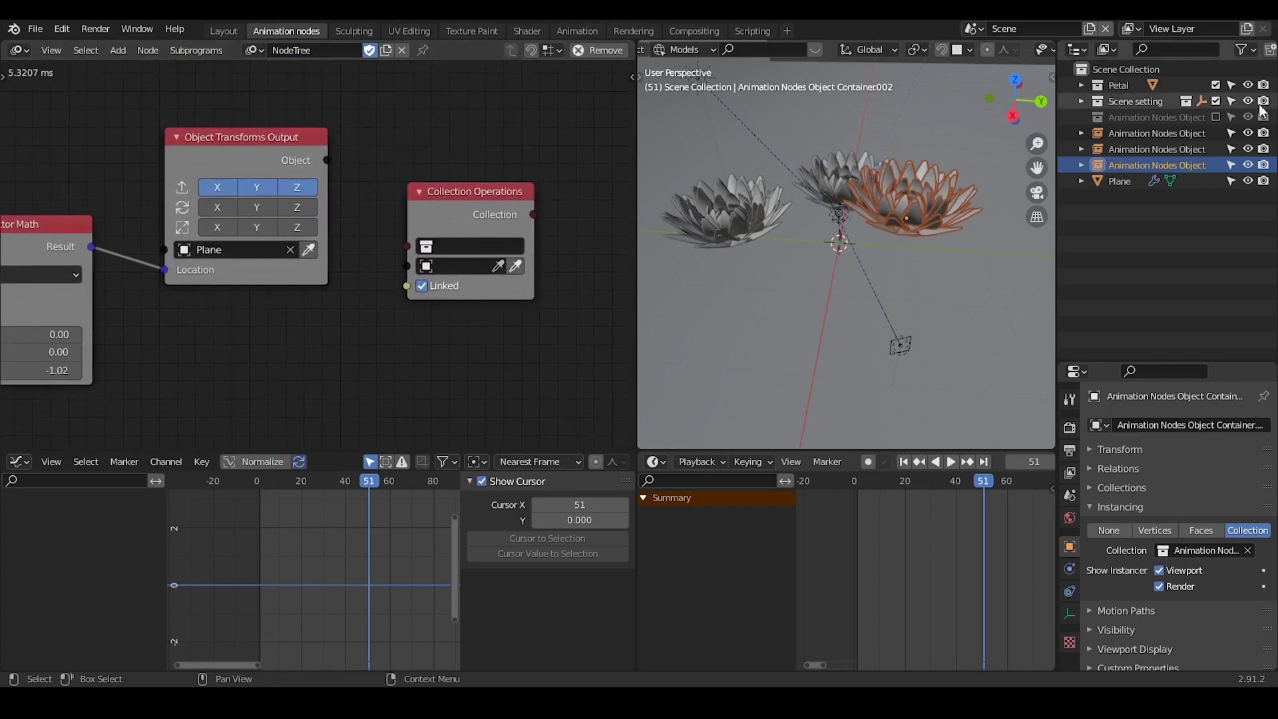
- Create a new collection in the Scene Collection and name it Temporary
left_click(1267, 51)
double_click(1147, 132)
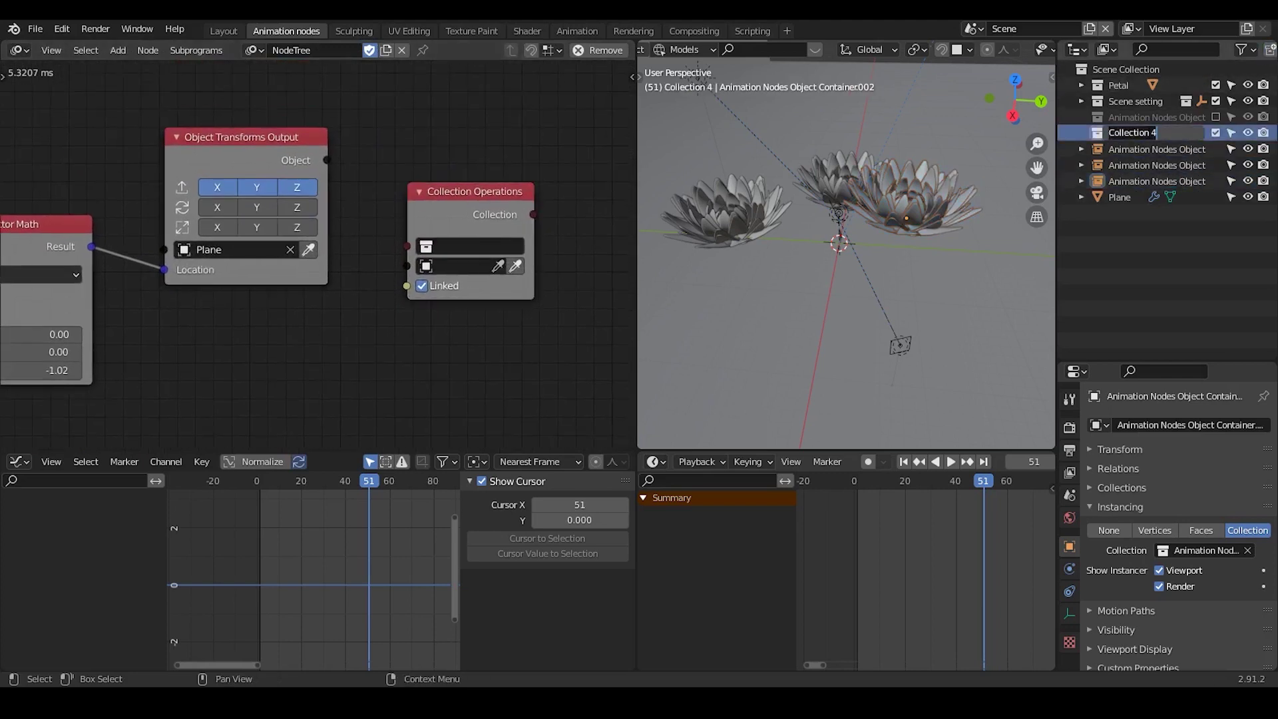
type("S")
type("emporary")
key("Return")
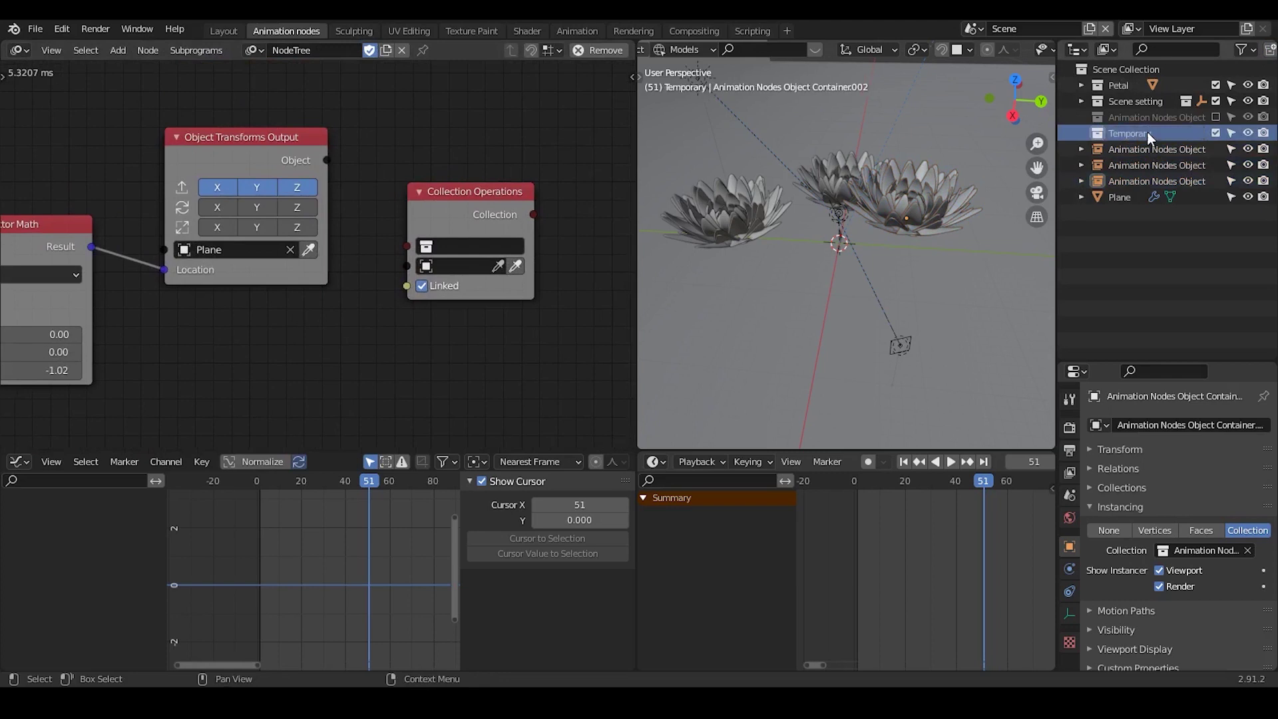
- Link the Object Transforms Output's Object to the Collection Operations node and set its collection to Temporary
left_click_drag(329, 159, 406, 266)
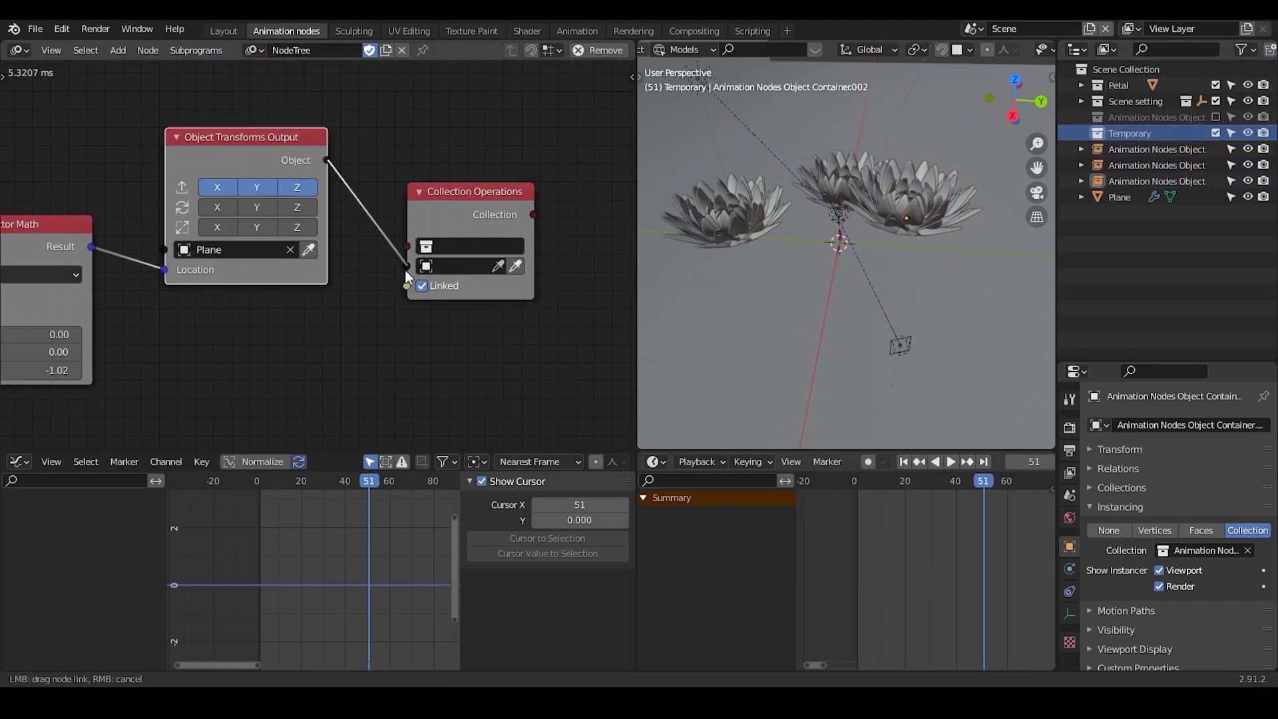
left_click(485, 244)
type("temp")
key("Return")
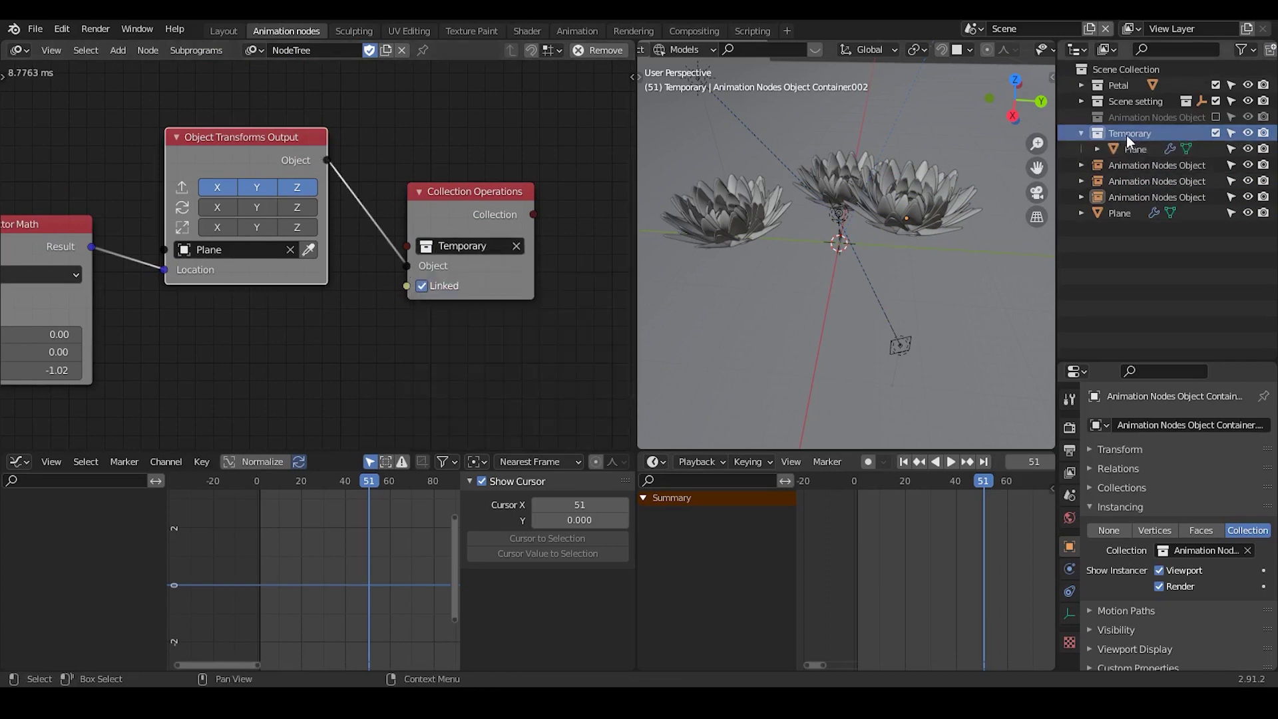
- Place the Collection Operations node beside the Object Instancer and feed it the instancer's Objects output instead of the Plane
middle_click_drag(398, 290, 422, 269)
scroll(399, 274, "down", 6)
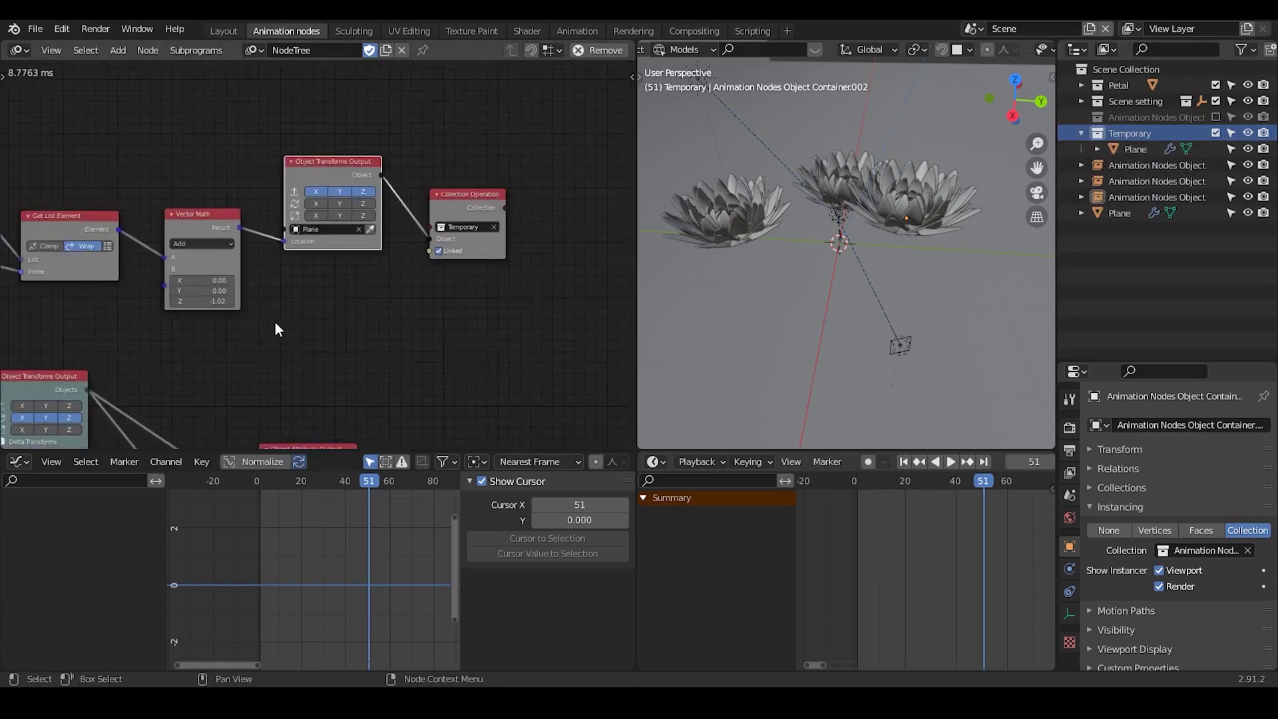
middle_click_drag(279, 315, 461, 246)
scroll(425, 257, "down", 5)
mouse_move(439, 316)
middle_mouse_down()
mouse_move(412, 319)
mouse_move(479, 225)
mouse_move(421, 316)
middle_mouse_up()
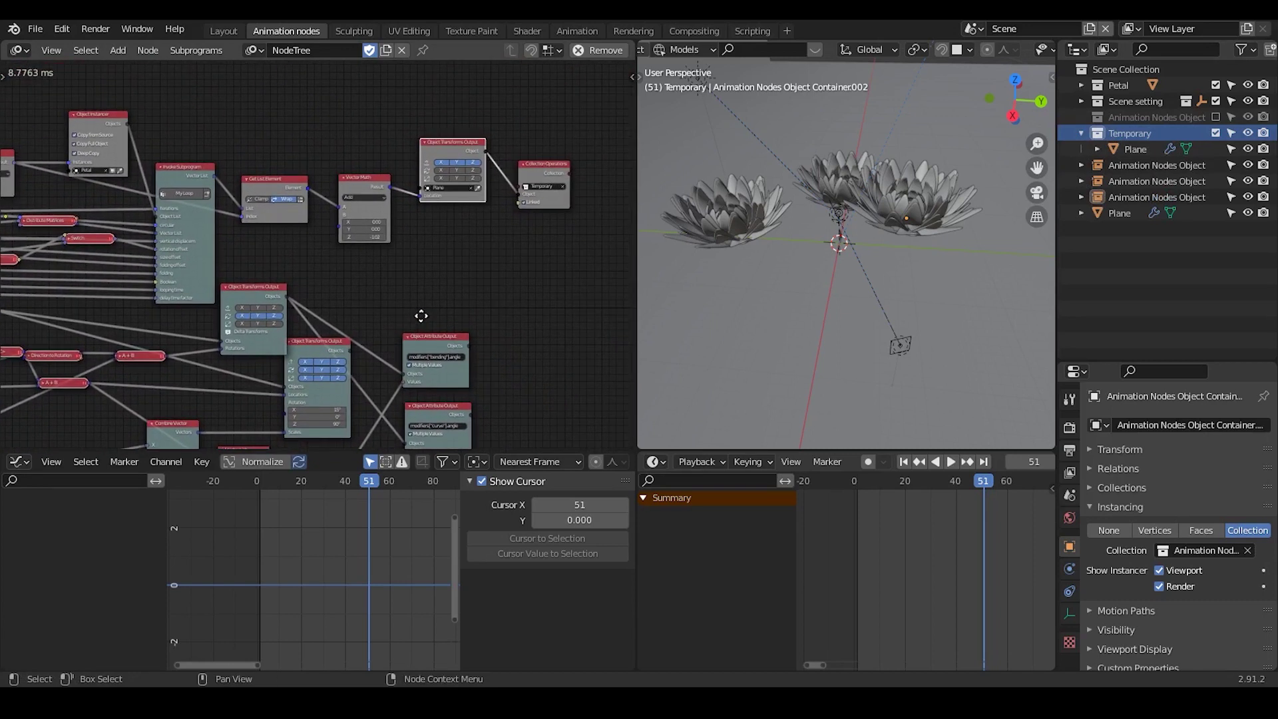
left_click_drag(121, 125, 193, 89)
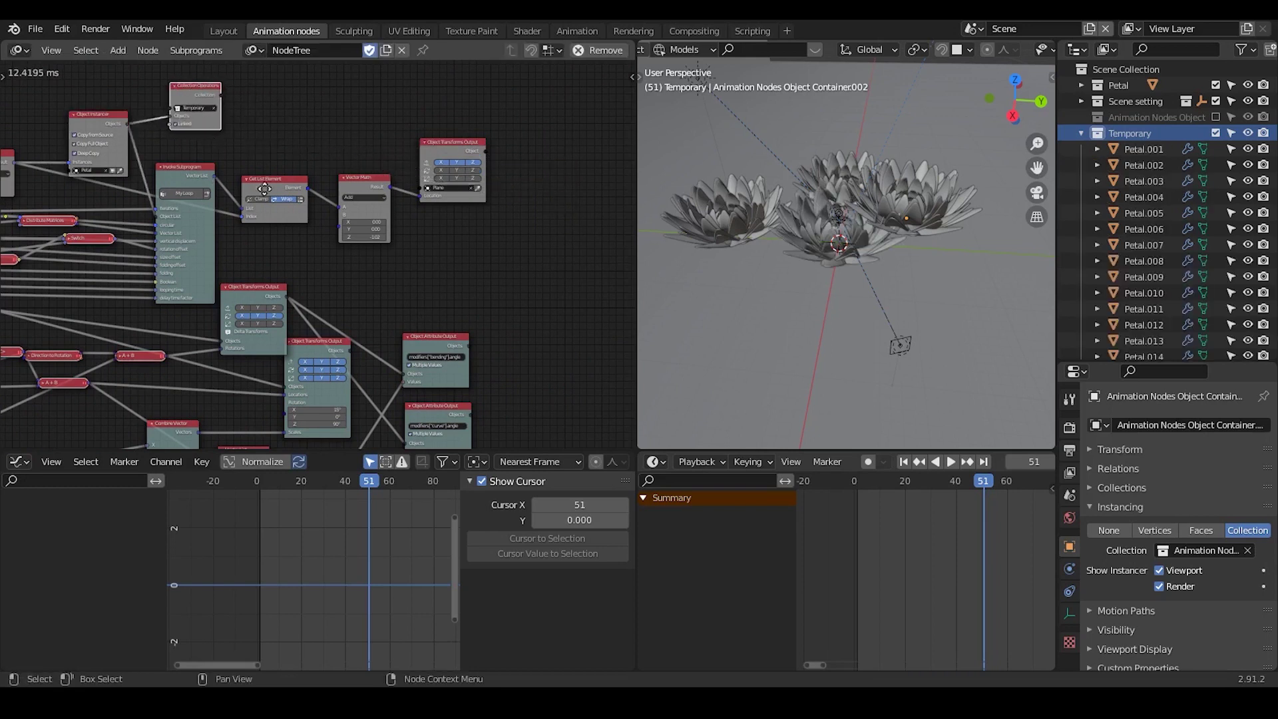
middle_click_drag(257, 187, 380, 78)
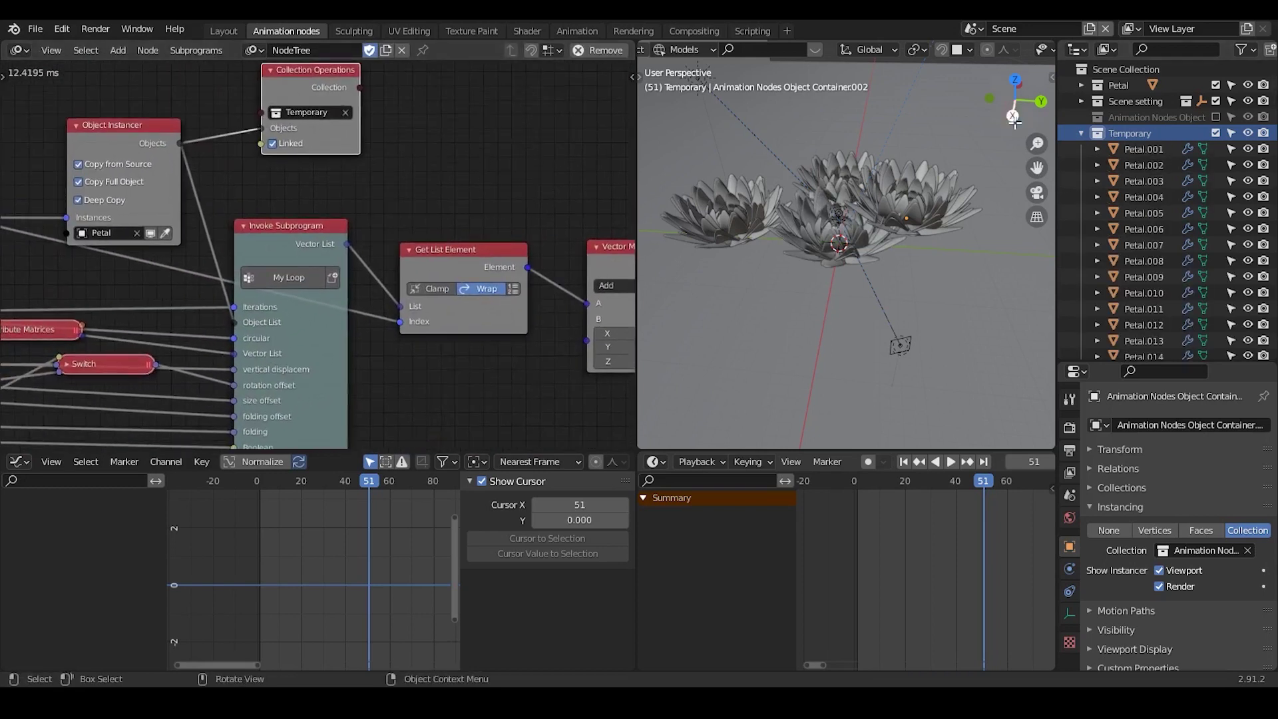
- Collapse the Temporary collection and delete the three Animation Nodes Object Container instances
left_click(1081, 133)
left_click(1132, 155)
left_click(1141, 181, "shift")
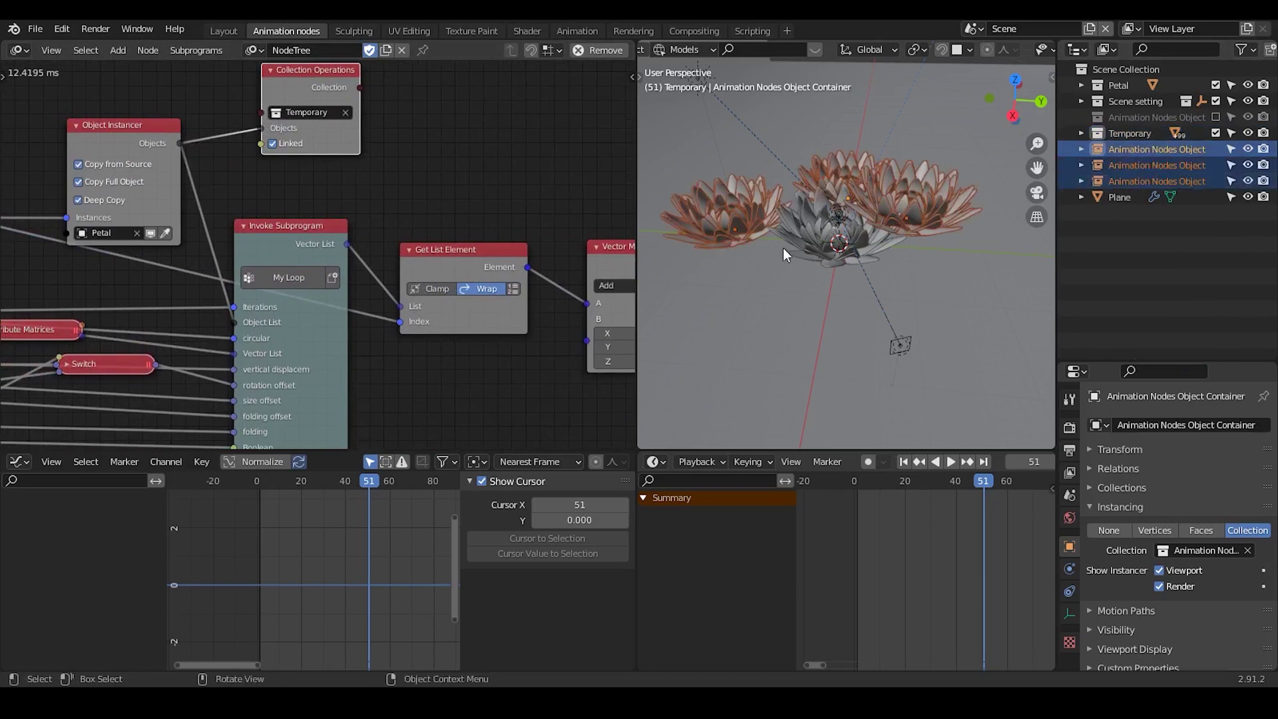
key("x")
left_click(783, 248)
- Instance the Temporary collection to the scene and move the instance horizontally away from the original flower, with Z locked
right_click(1131, 131)
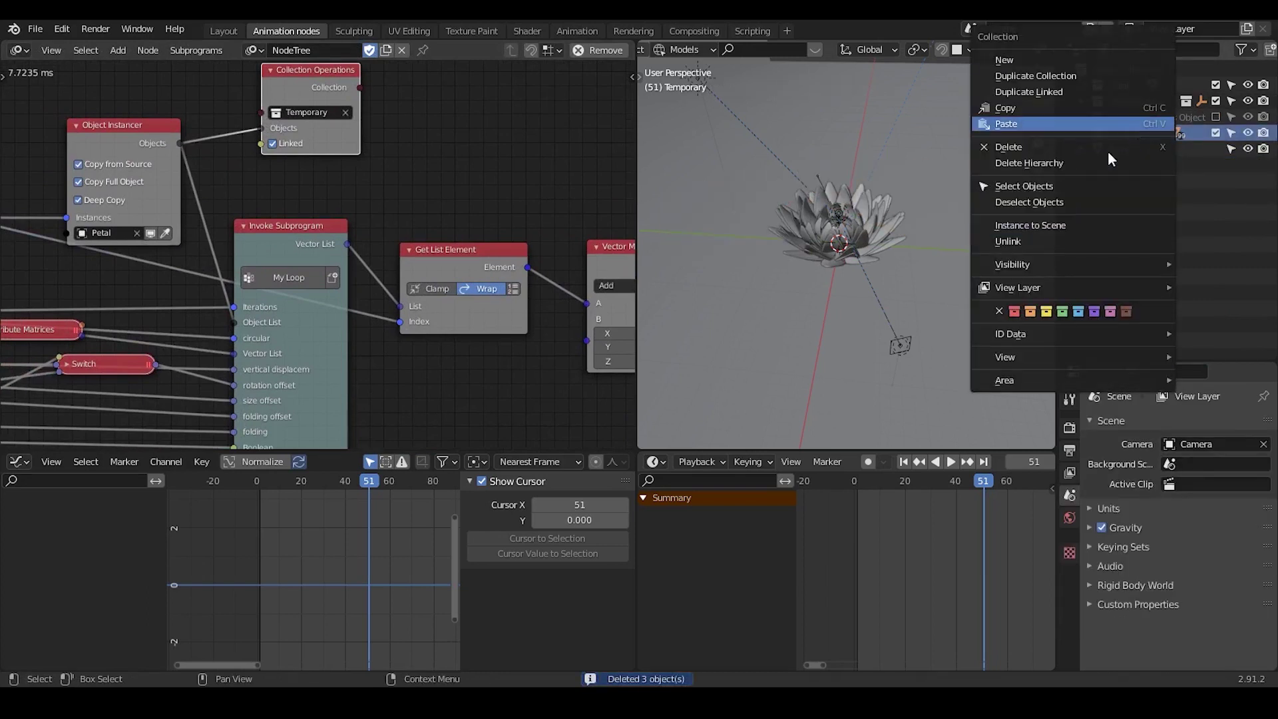
left_click(1088, 224)
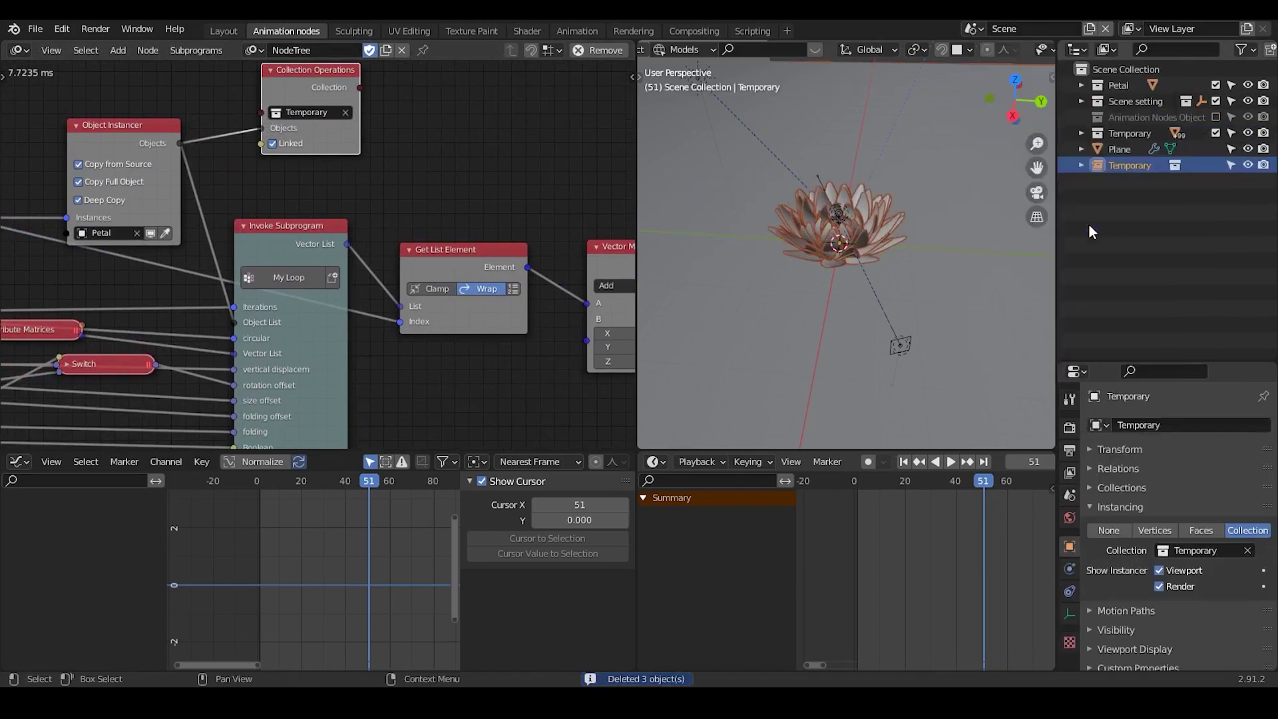
middle_click_drag(858, 227, 848, 268)
key("g")
key("shift+z")
left_click(986, 172)
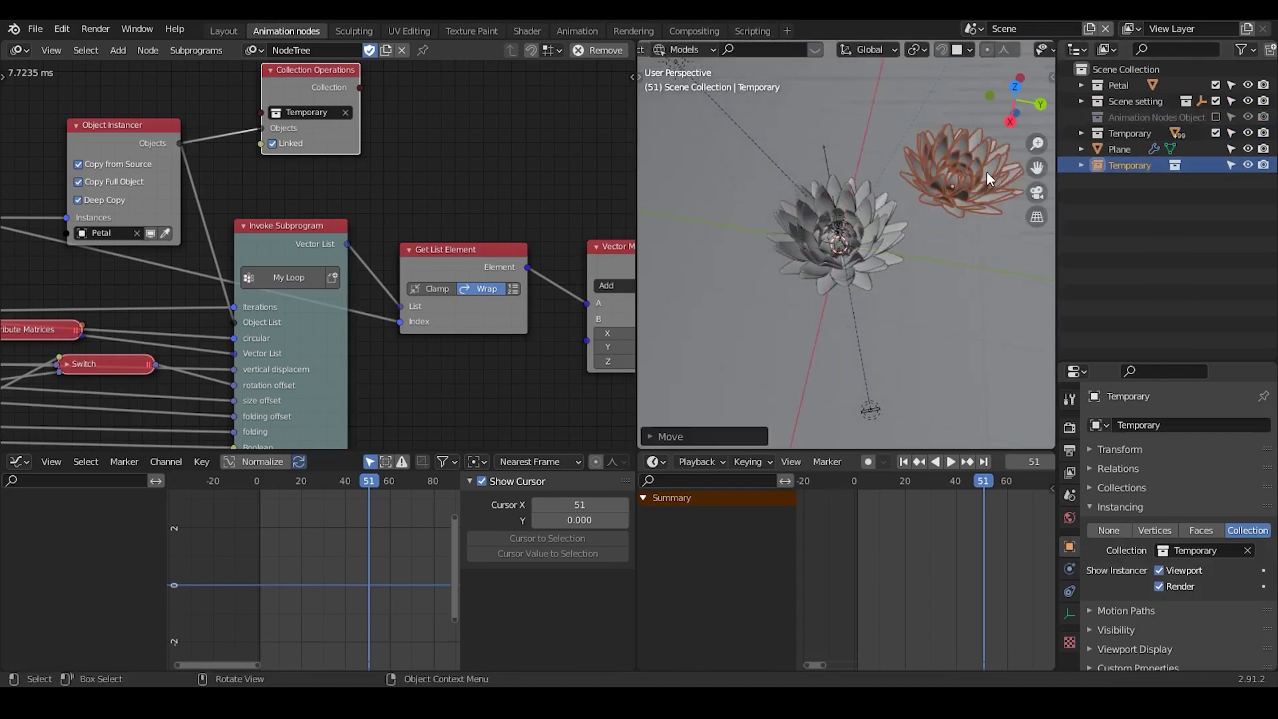
middle_click_drag(924, 234, 924, 247)
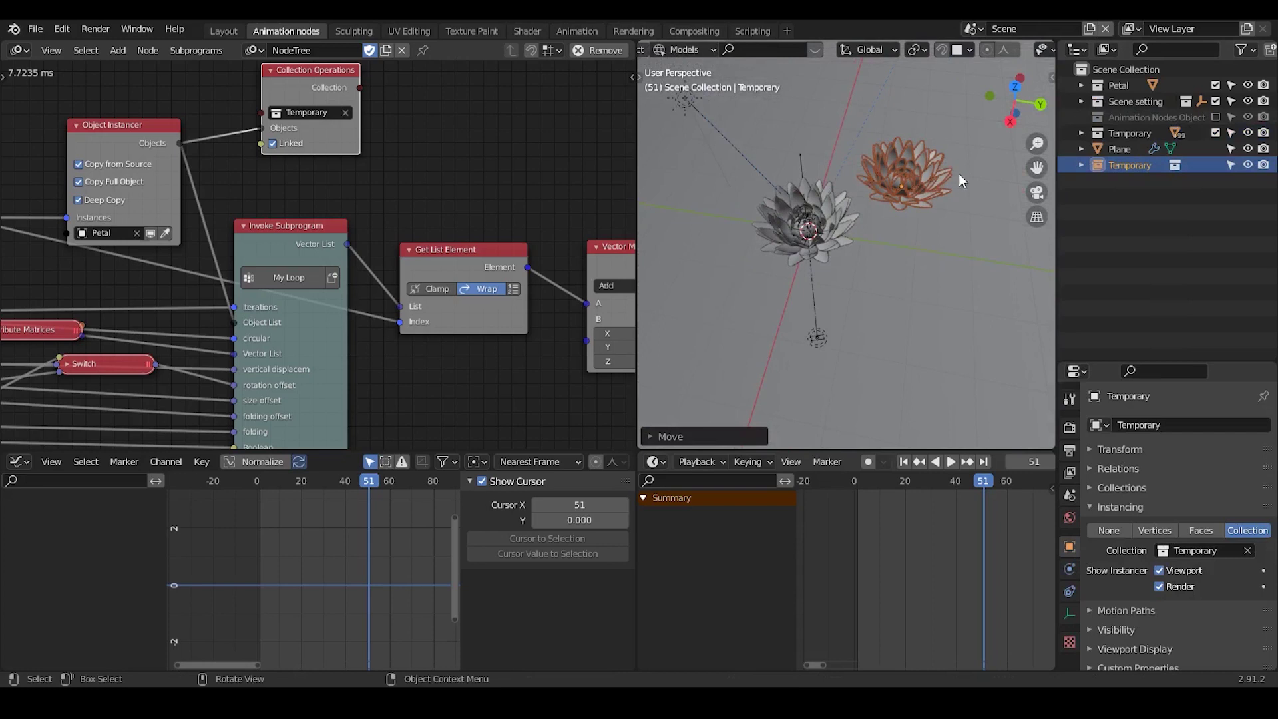
- Duplicate the Temporary collection instance and move the copy horizontally toward the front of the view, with Z locked
key("g")
key("shift+z")
left_click(968, 194)
key("shift+d")
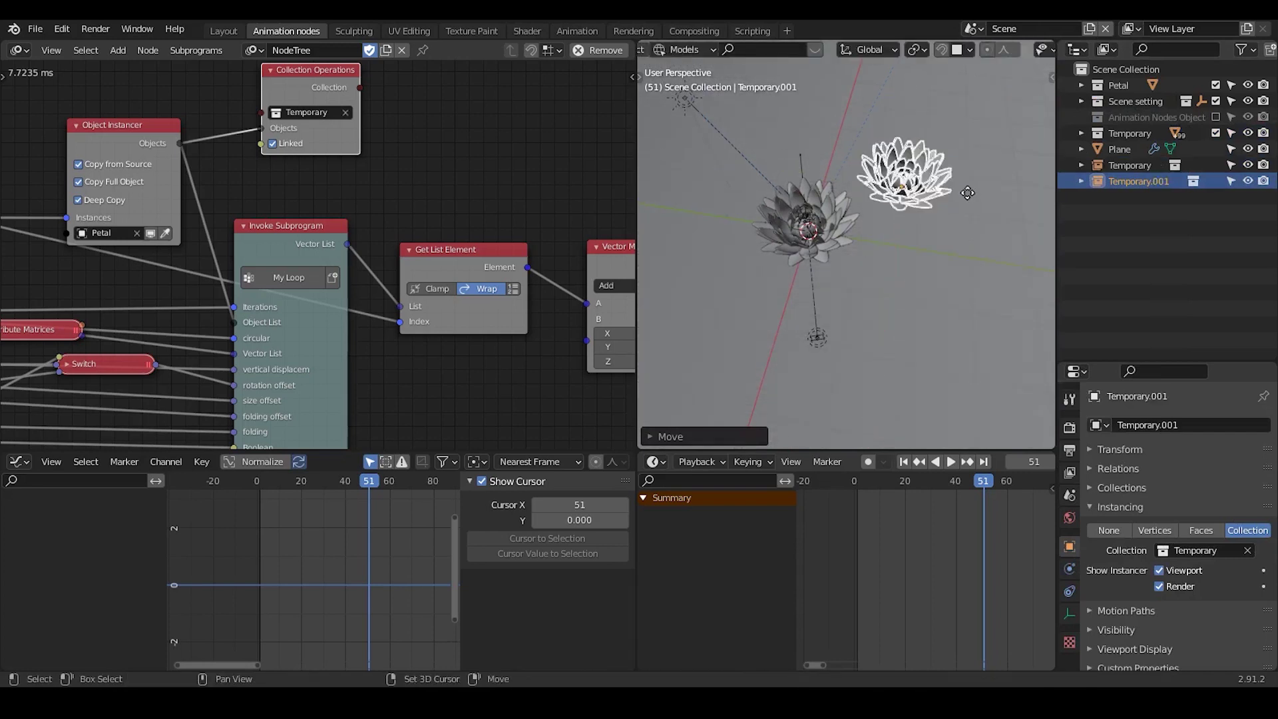
key("shift+z")
left_click(968, 193)
key("g")
key("shift+z")
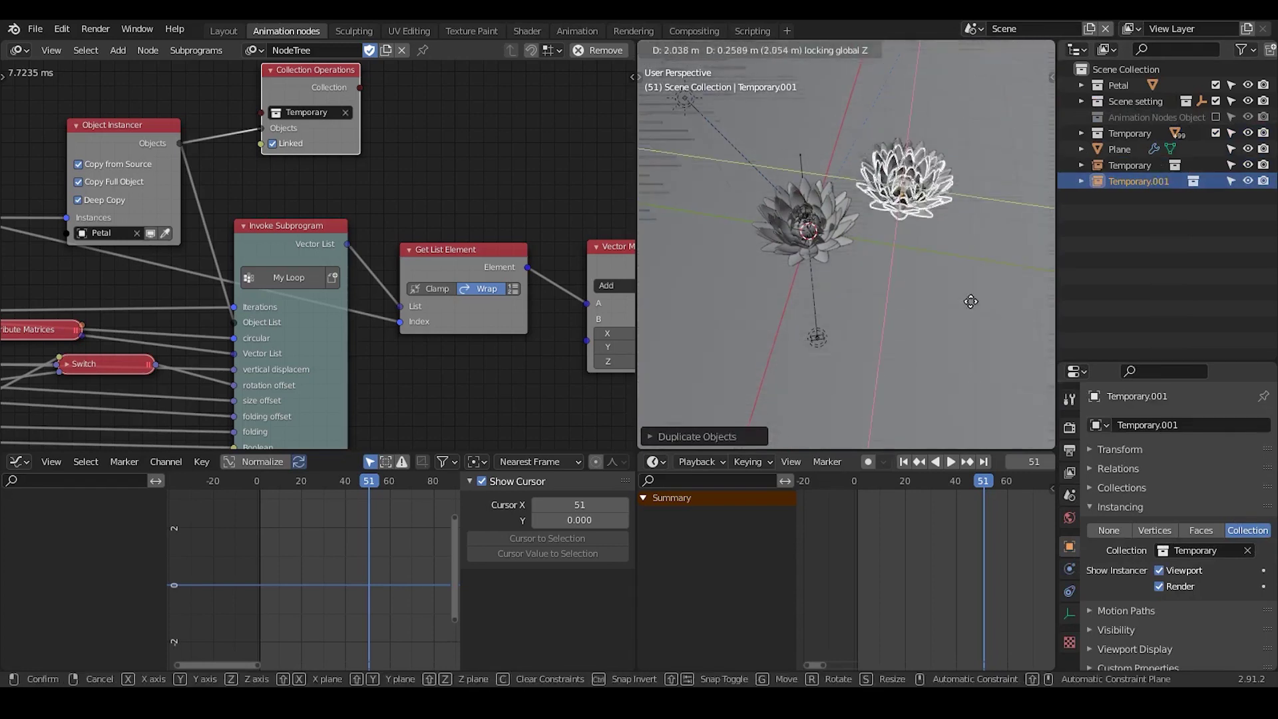
left_click(955, 371)
middle_click_drag(954, 371, 932, 232)
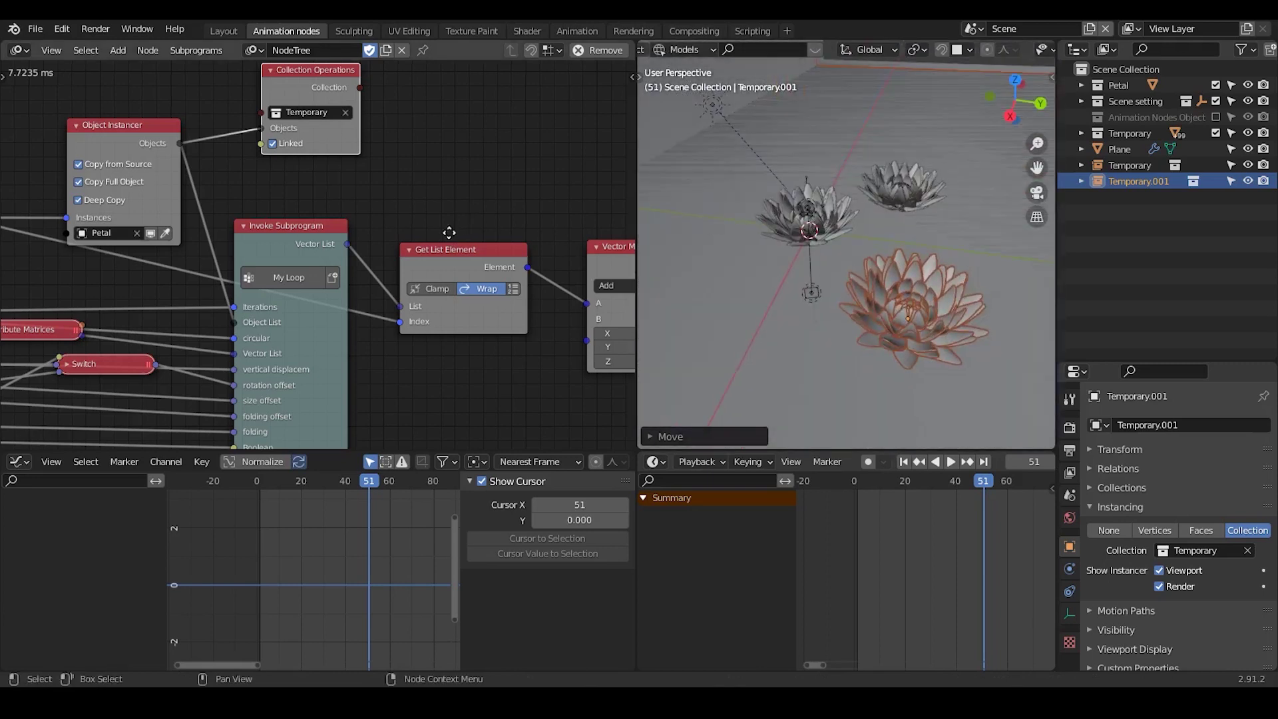
middle_click_drag(449, 233, 414, 261)
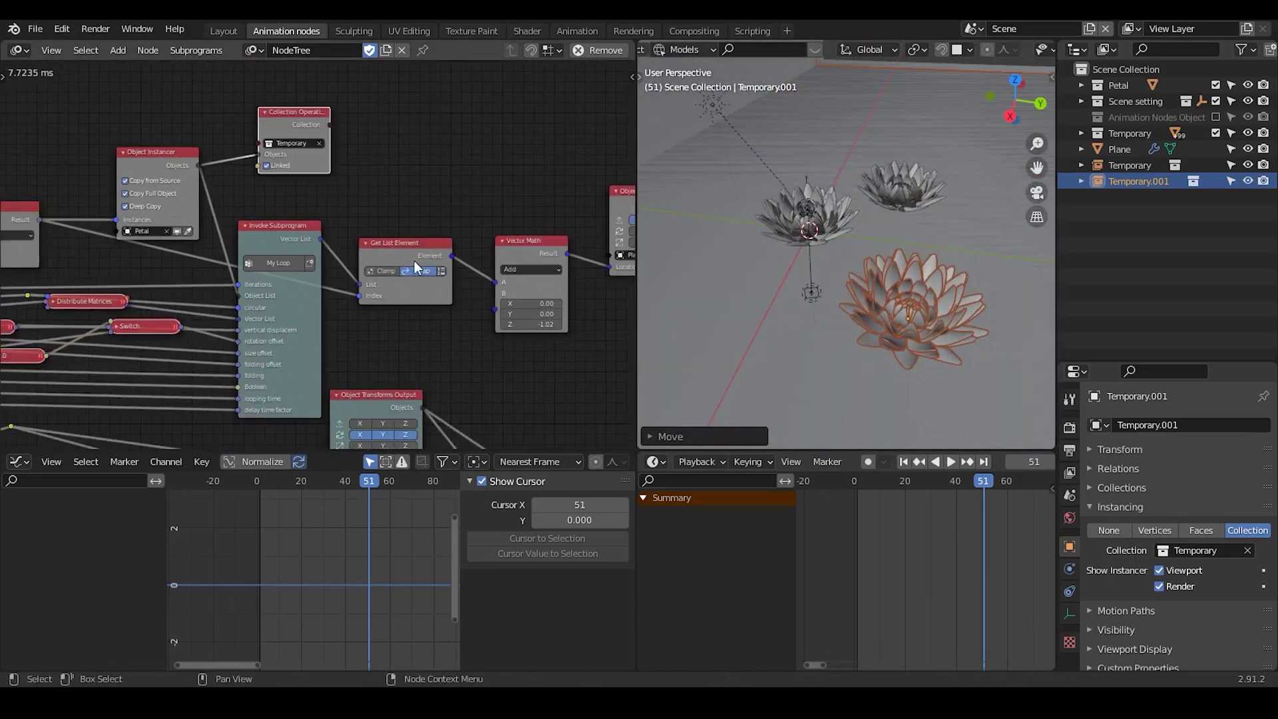